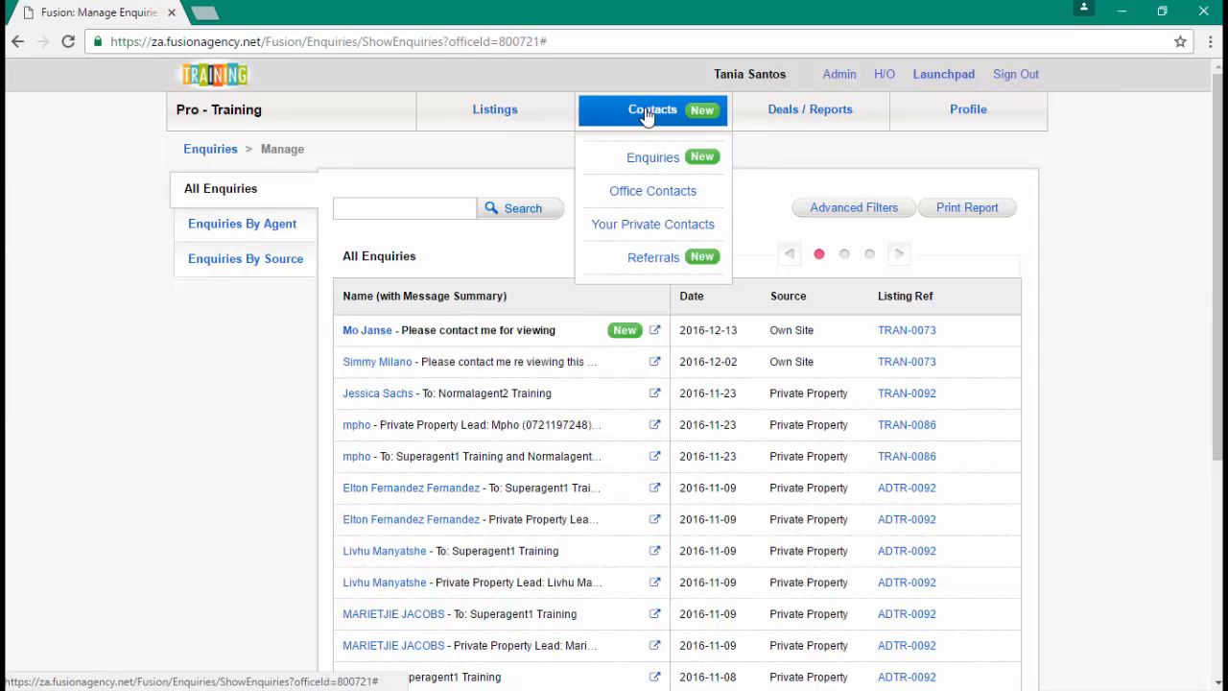
- Open the Office Contacts list from the Contacts menu
click(652, 199)
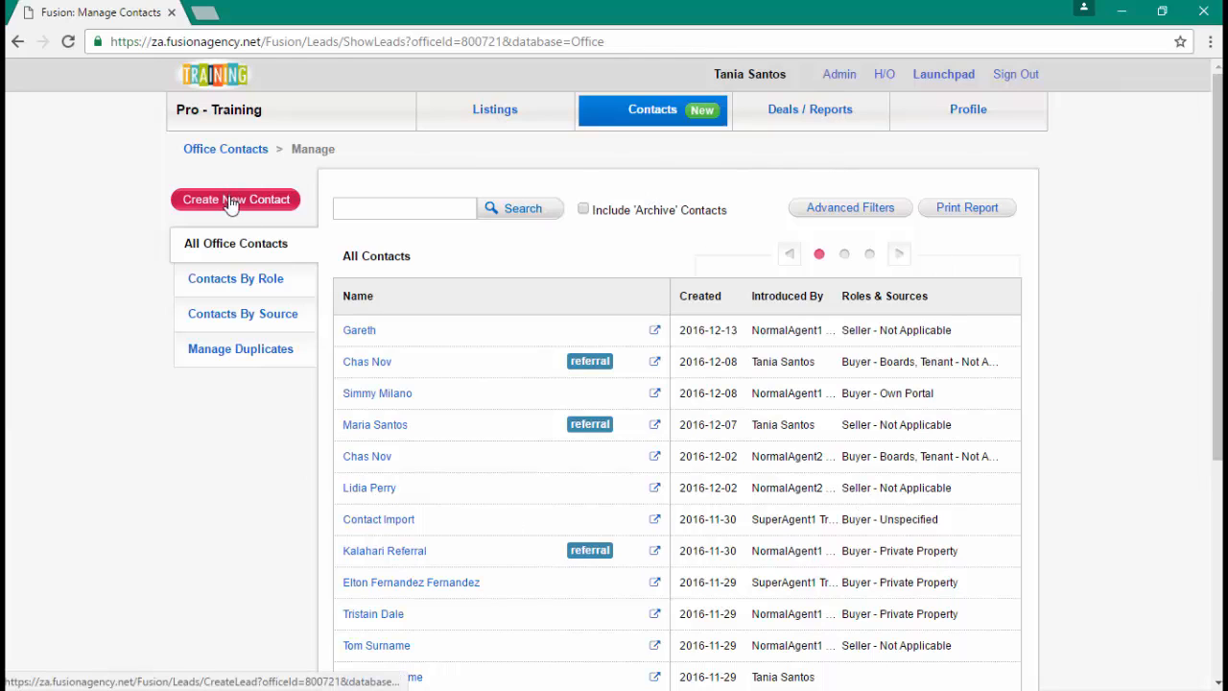
- Start a new contact, search existing contacts by the new contact's first name, then continue creating
click(844, 255)
click(818, 254)
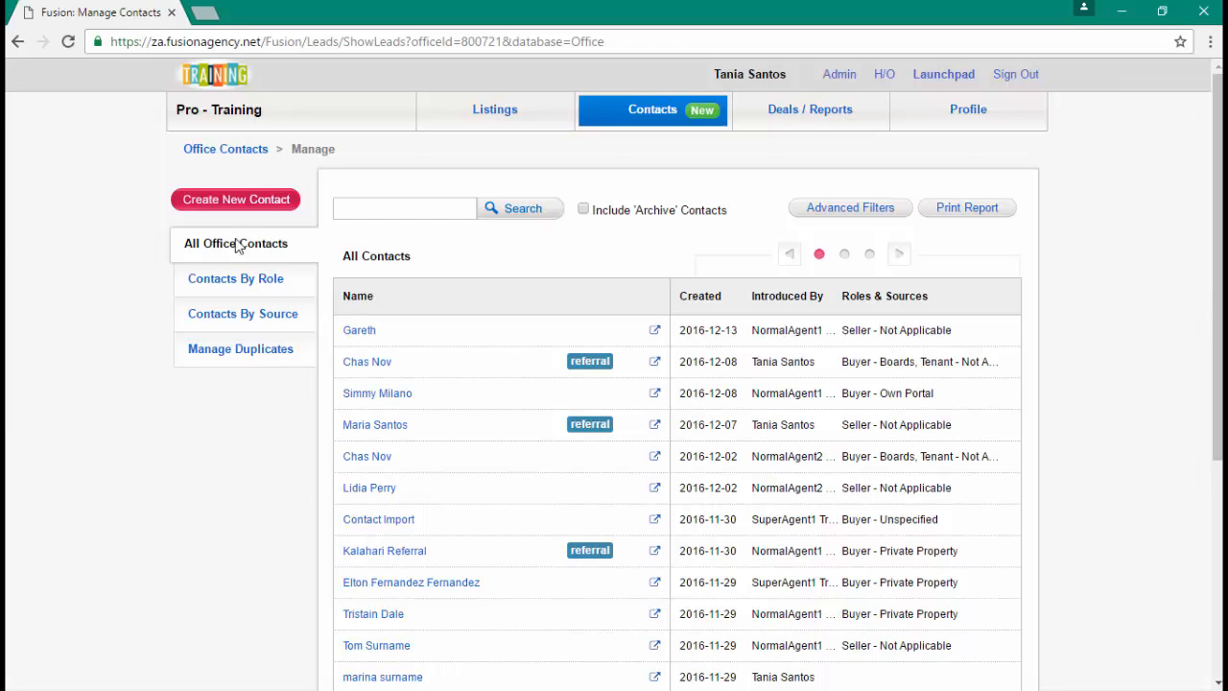
click(221, 208)
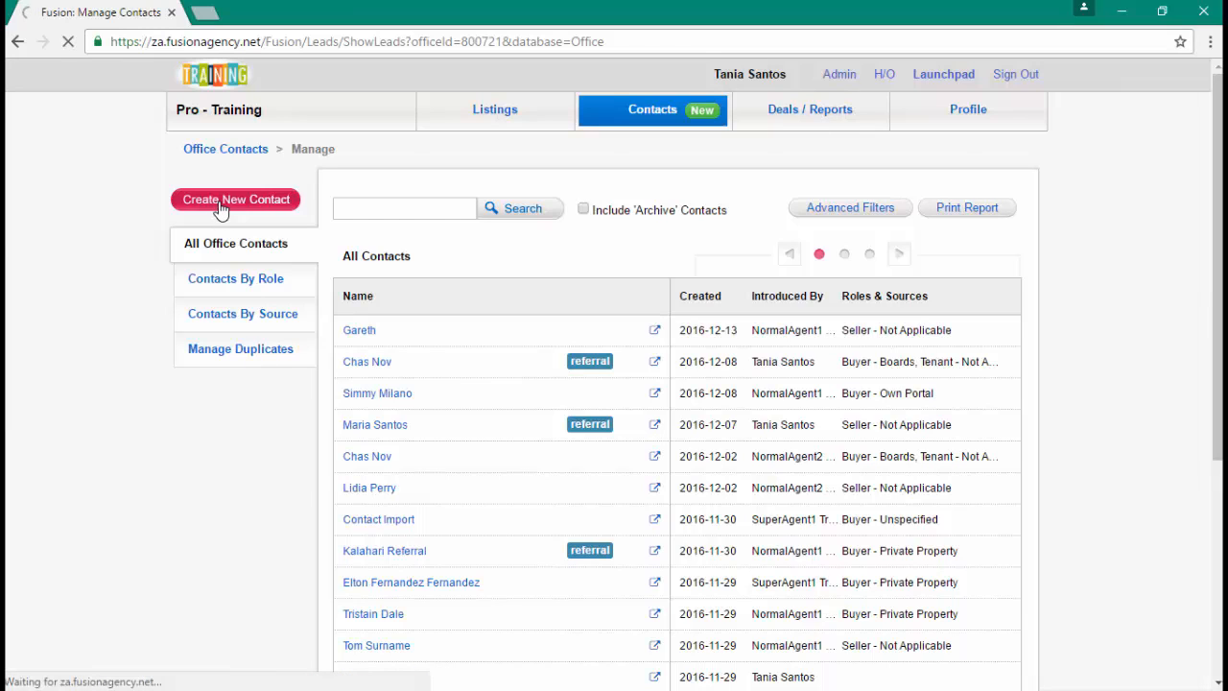
click(245, 255)
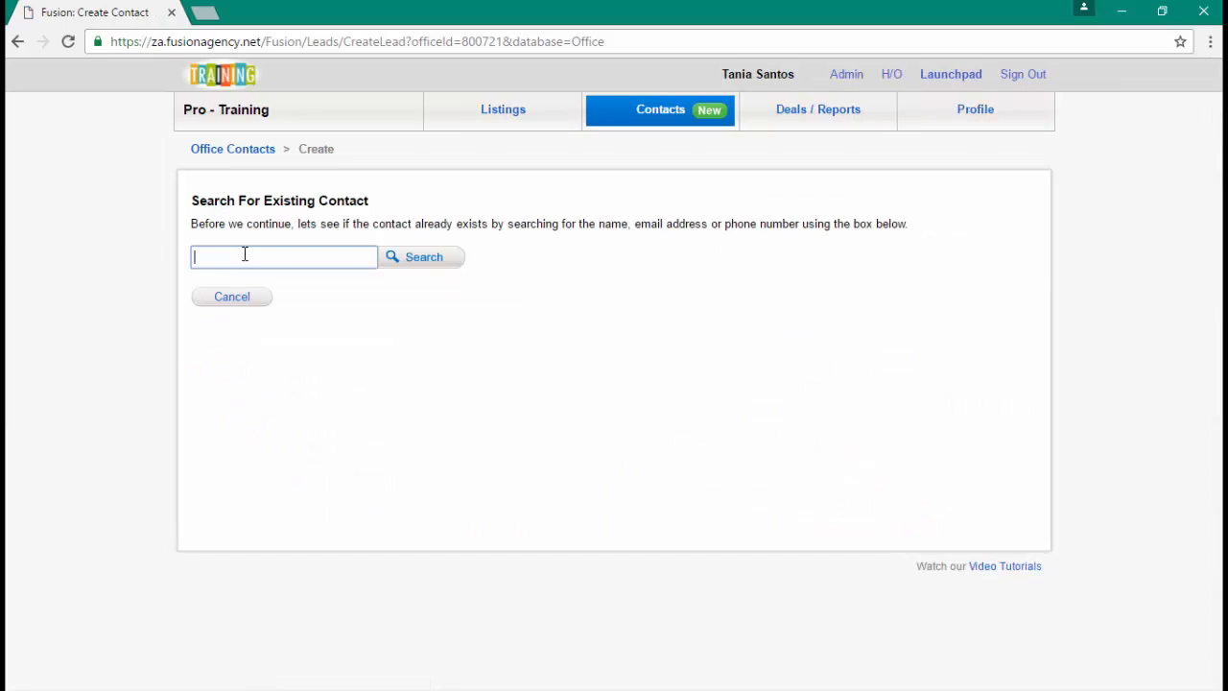
text(gareth)
key(Return)
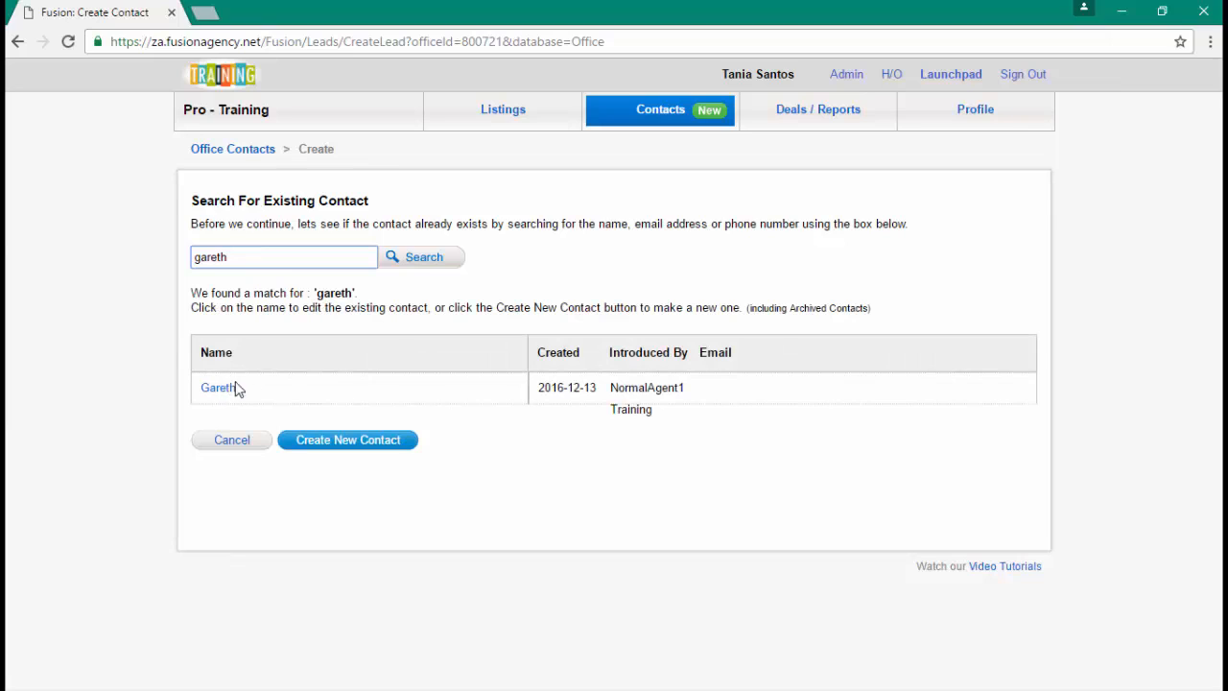
click(341, 444)
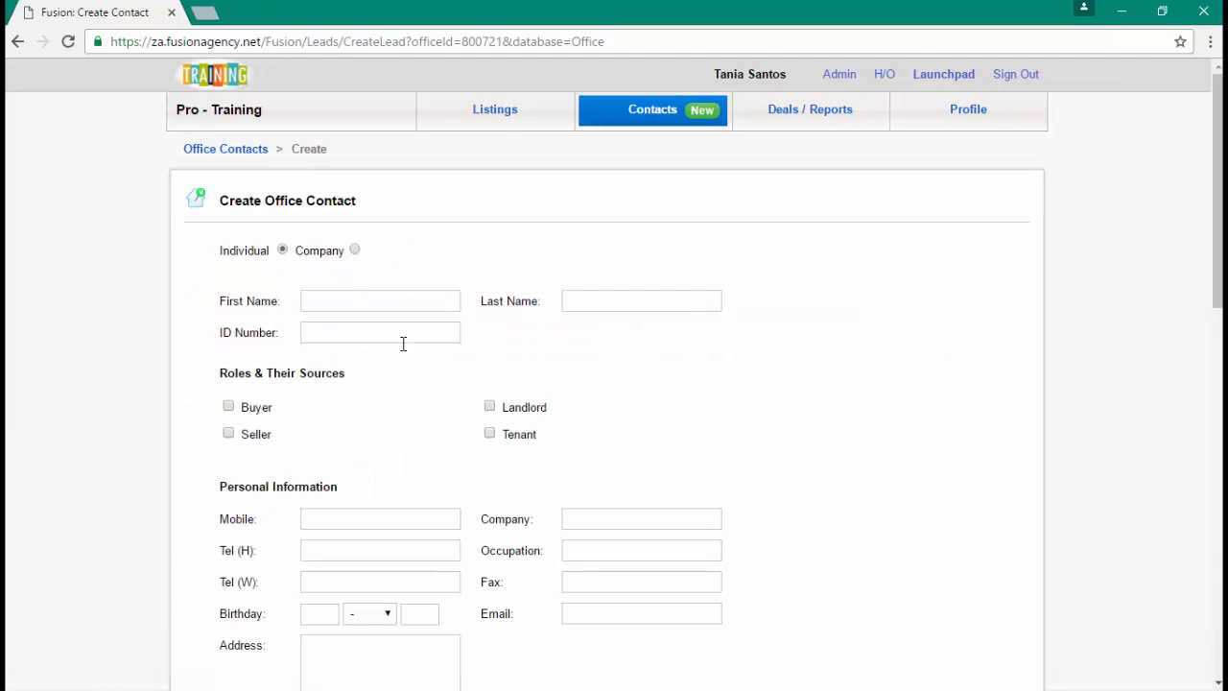
- Enter the new contact's first and last name
click(336, 303)
click(589, 294)
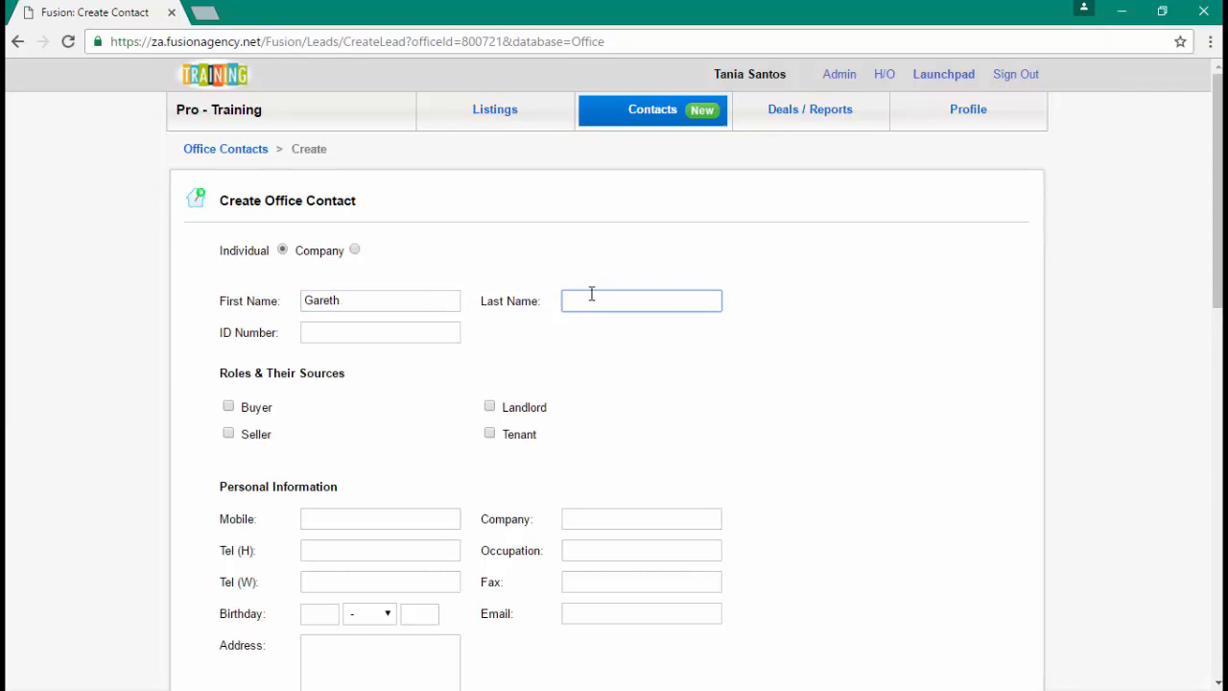
- Mark the contact as Buyer with source Private Property, and as Tenant
click(229, 407)
click(361, 411)
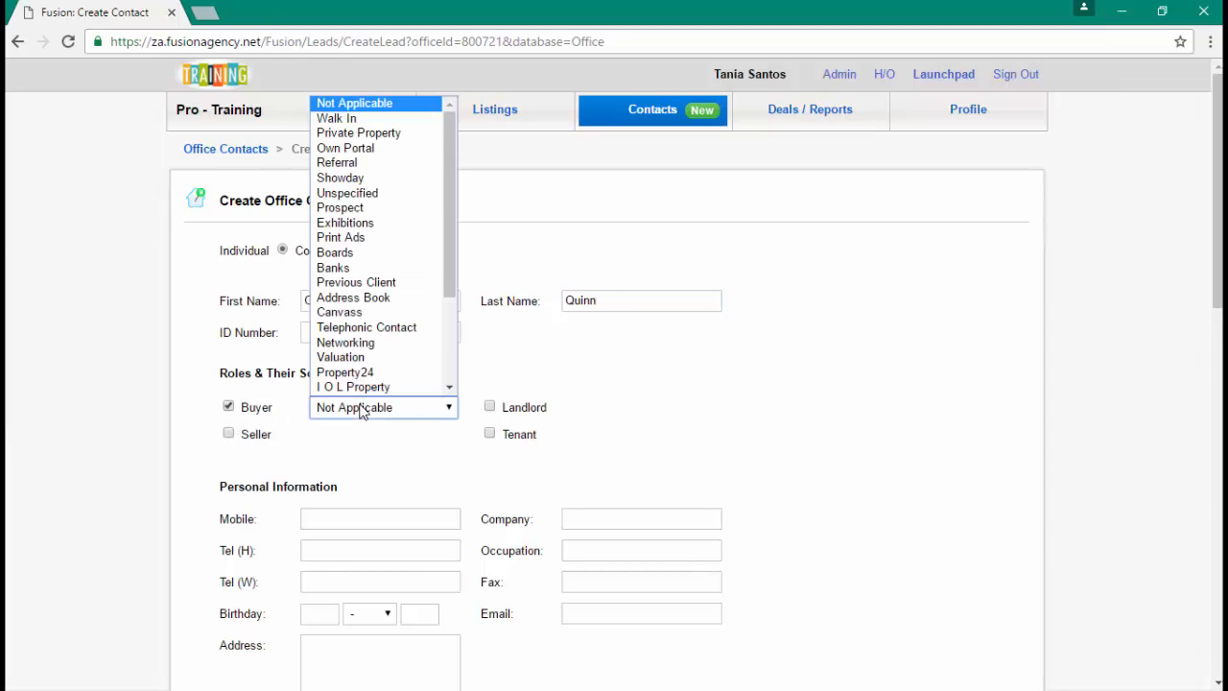
click(403, 132)
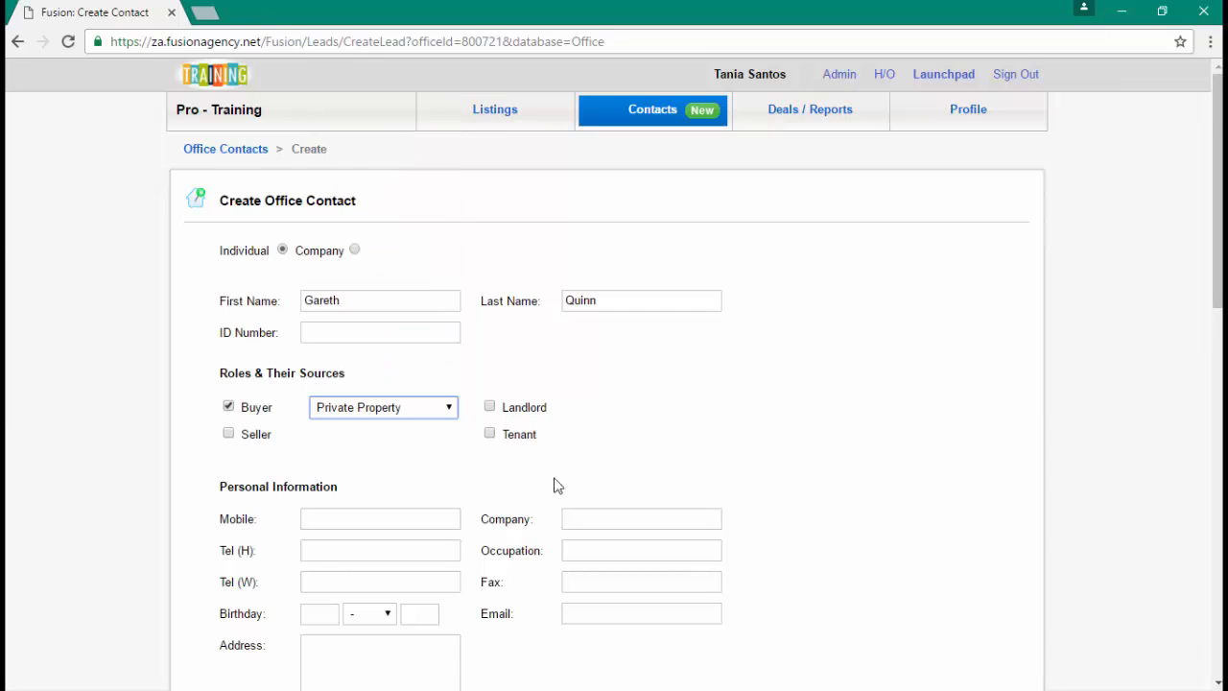
click(491, 435)
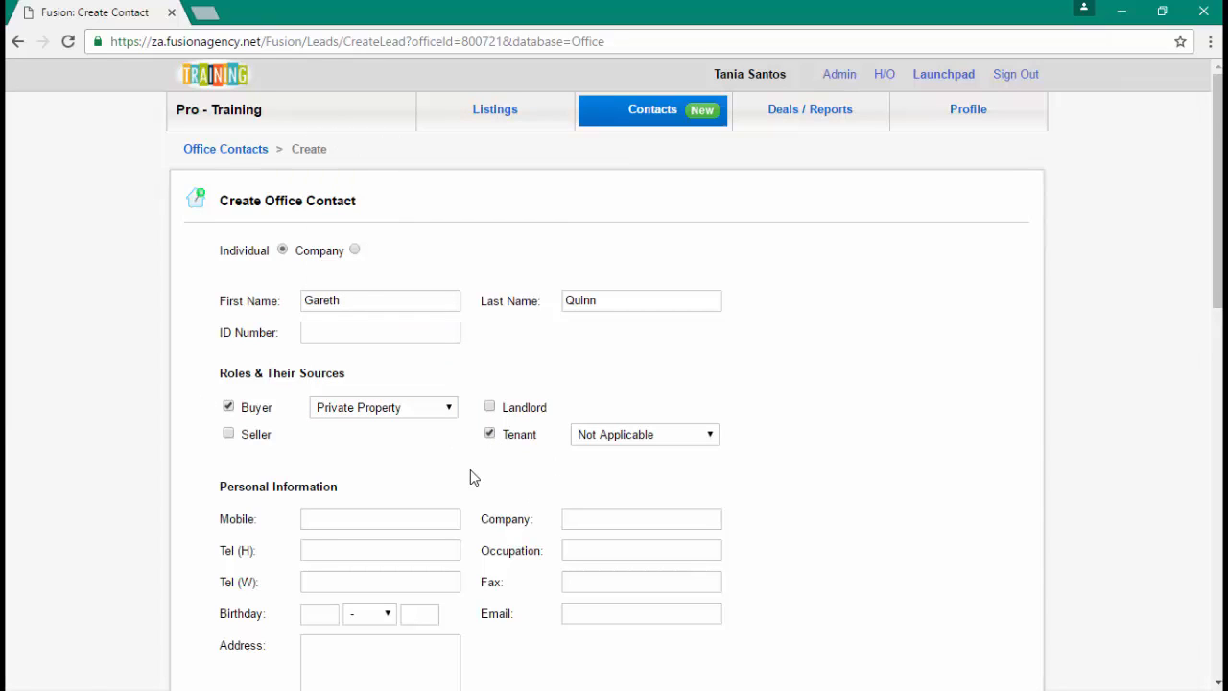
scroll(470, 477, down, 1)
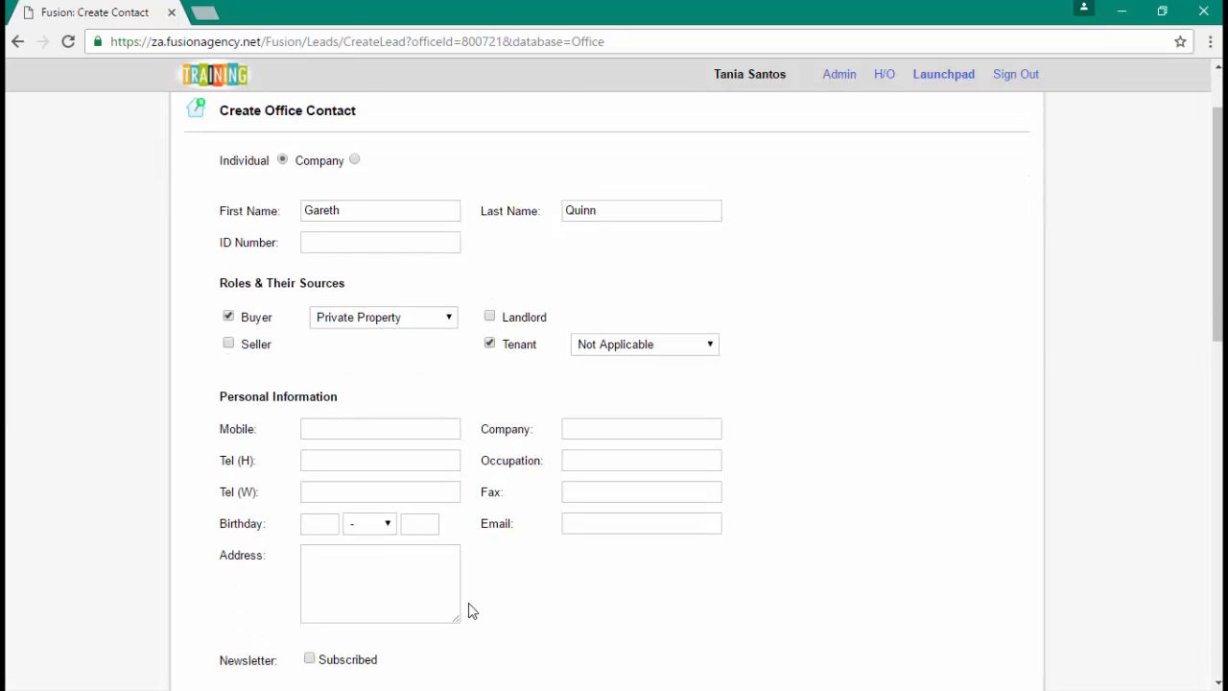
scroll(468, 611, down, 4)
scroll(470, 611, down, 2)
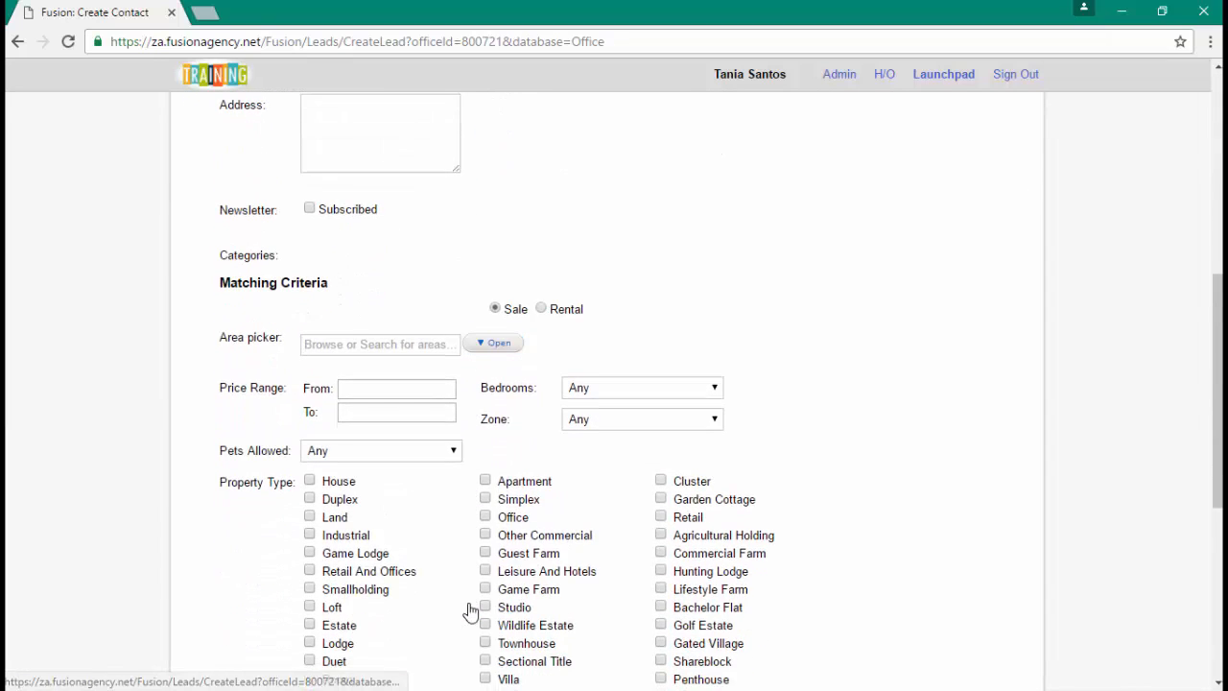
scroll(470, 611, down, 1)
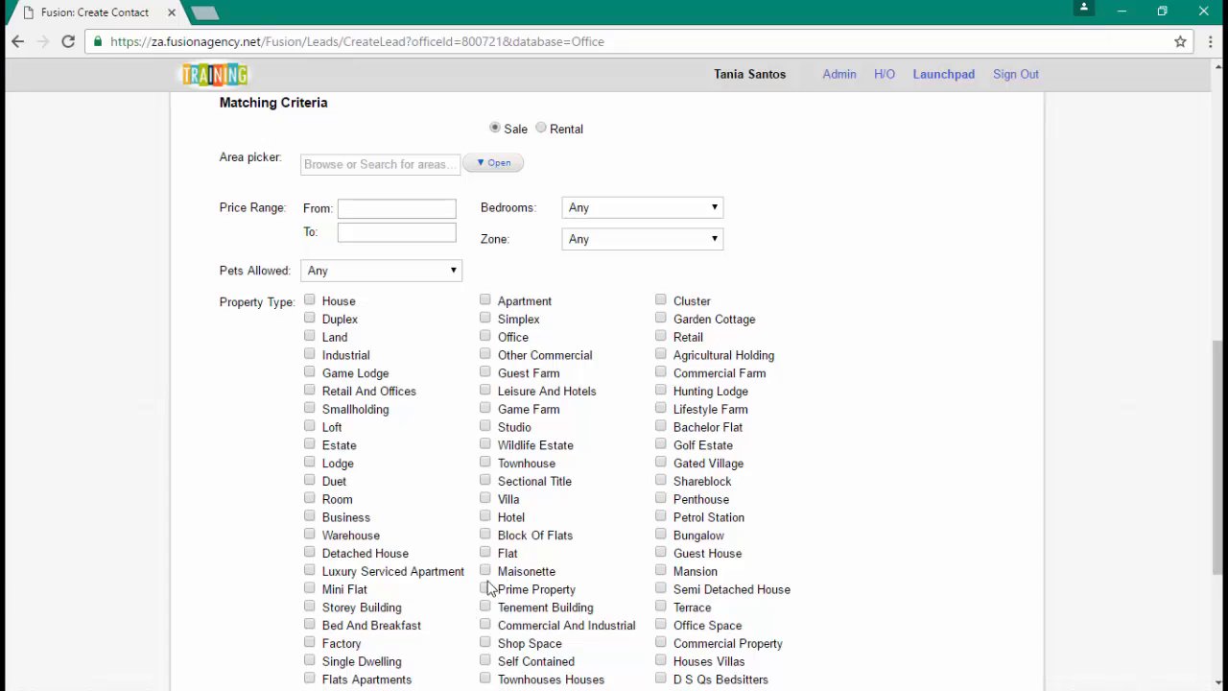
- Add the Johannesburg areas Bassonia and Bassonia Estate to the wanted areas
click(331, 164)
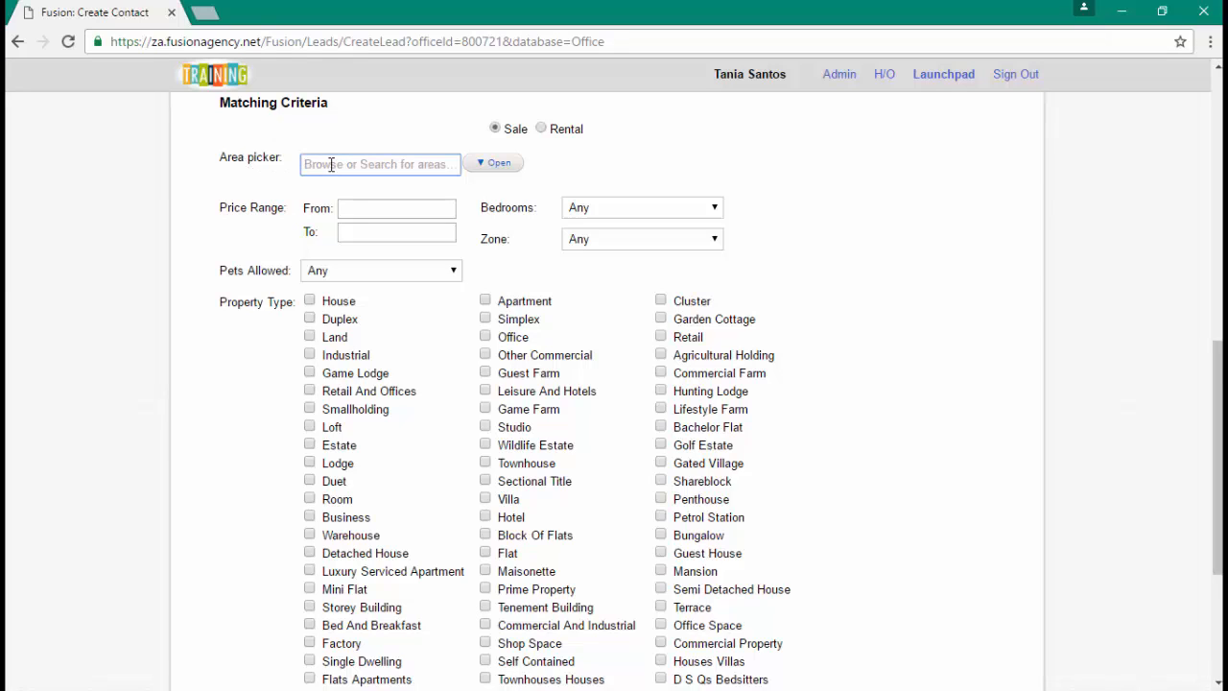
text(bassonia)
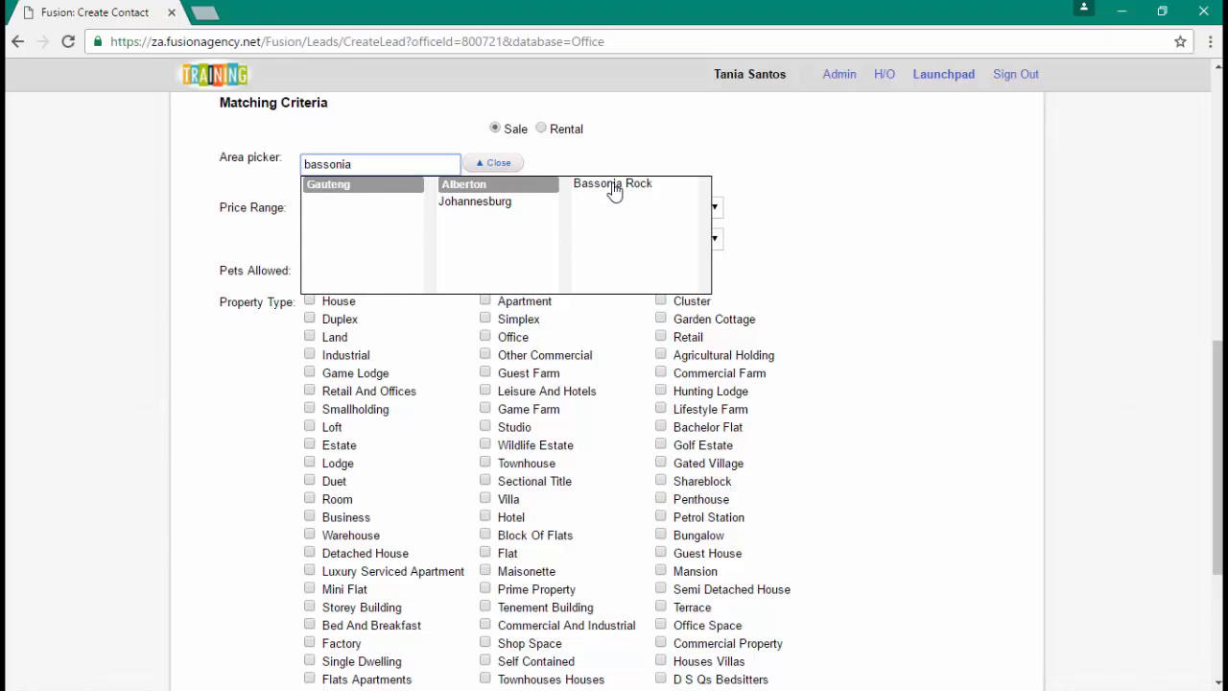
click(472, 210)
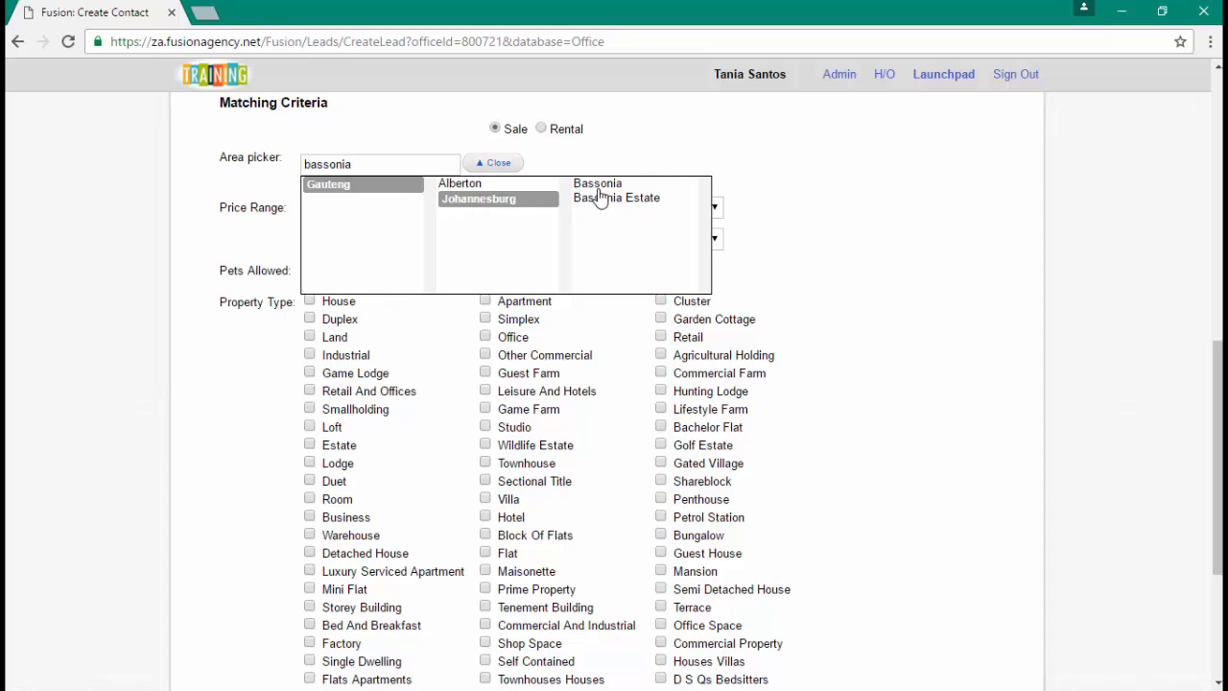
click(601, 188)
click(607, 223)
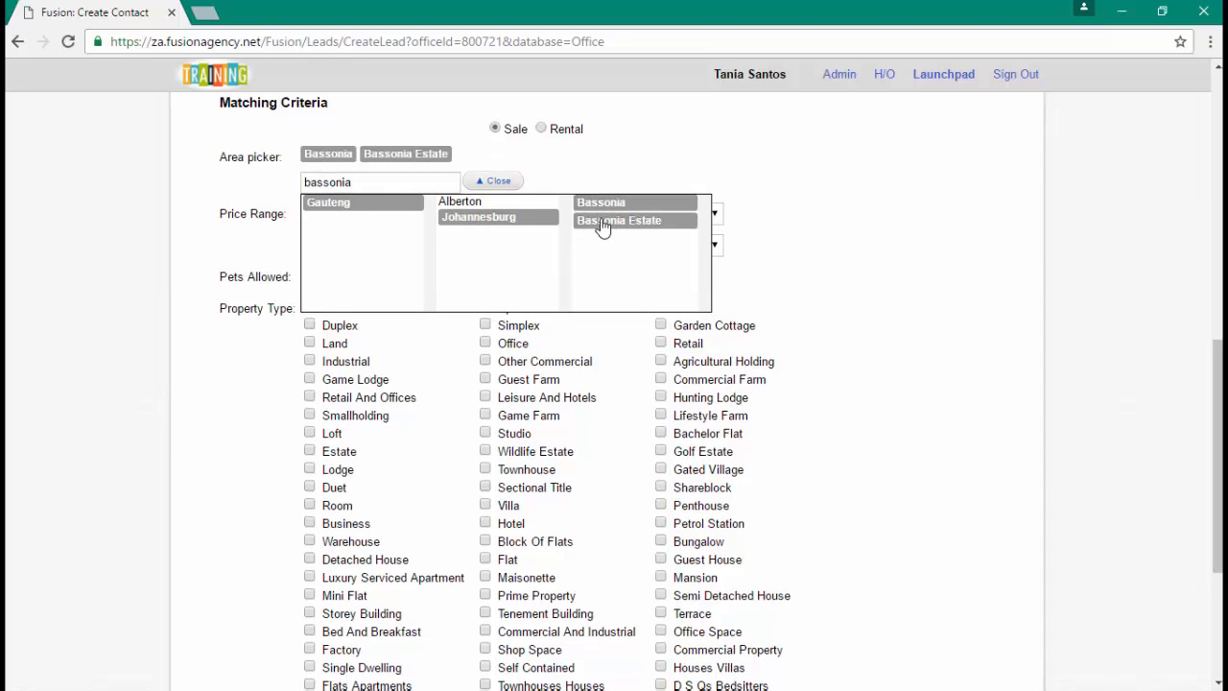
- Add Glenvista, Glenvista & Ext, Ext 3 and Ext 4, then enter minimum price 1,500,000
click(390, 182)
key(ctrl+a)
text(glenvista)
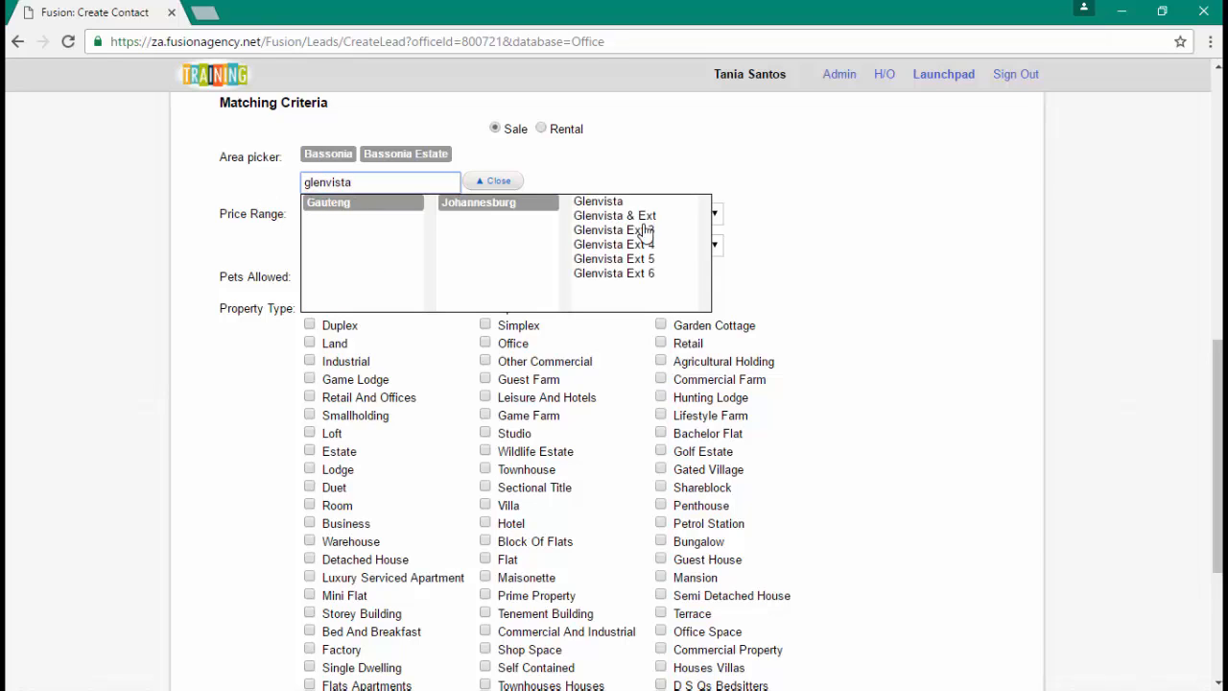
click(619, 201)
click(615, 219)
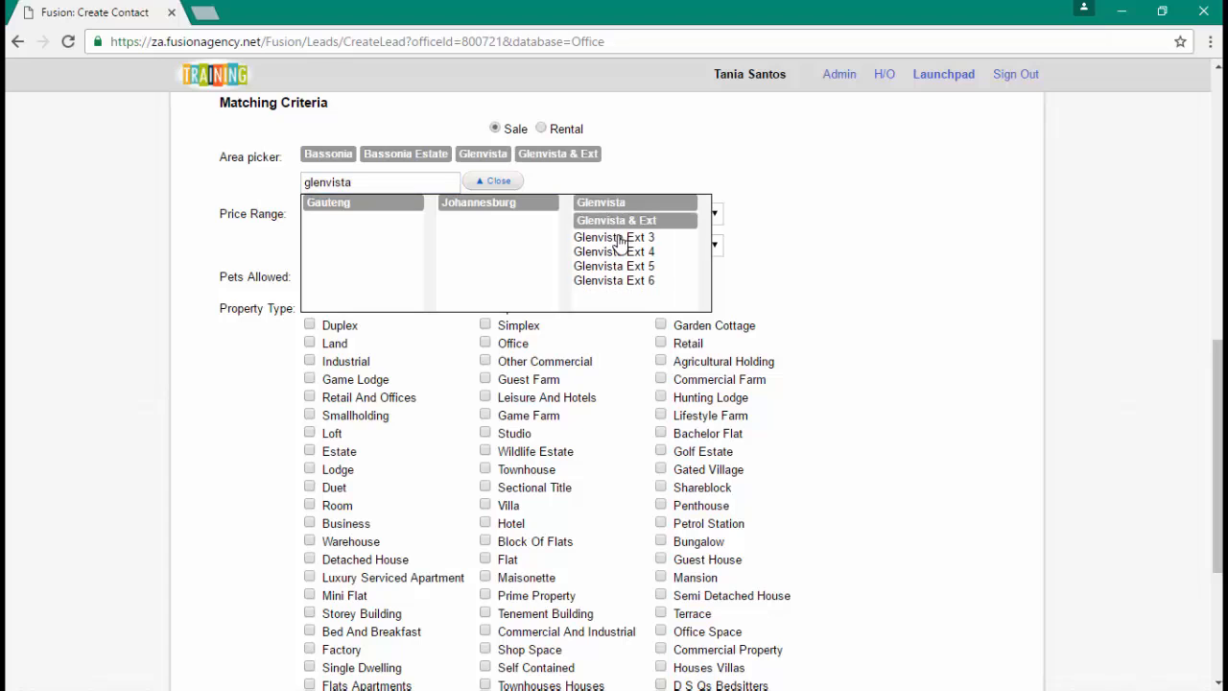
click(619, 237)
click(619, 255)
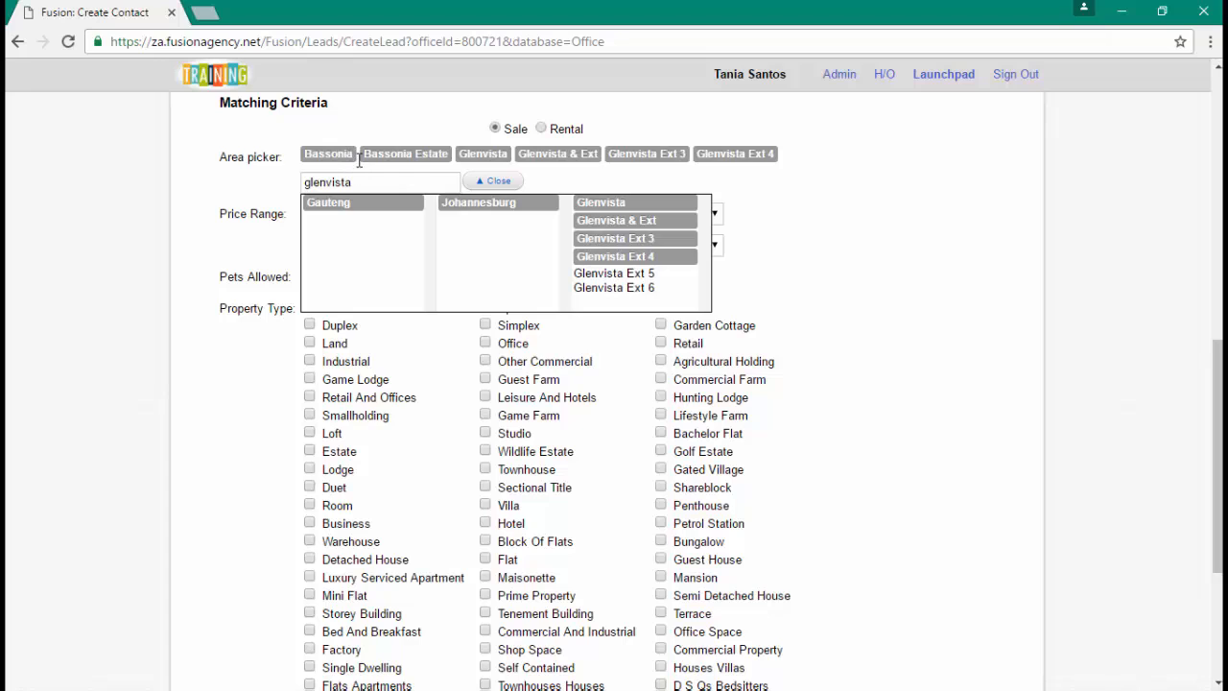
click(492, 181)
click(363, 215)
text(1,500,000)
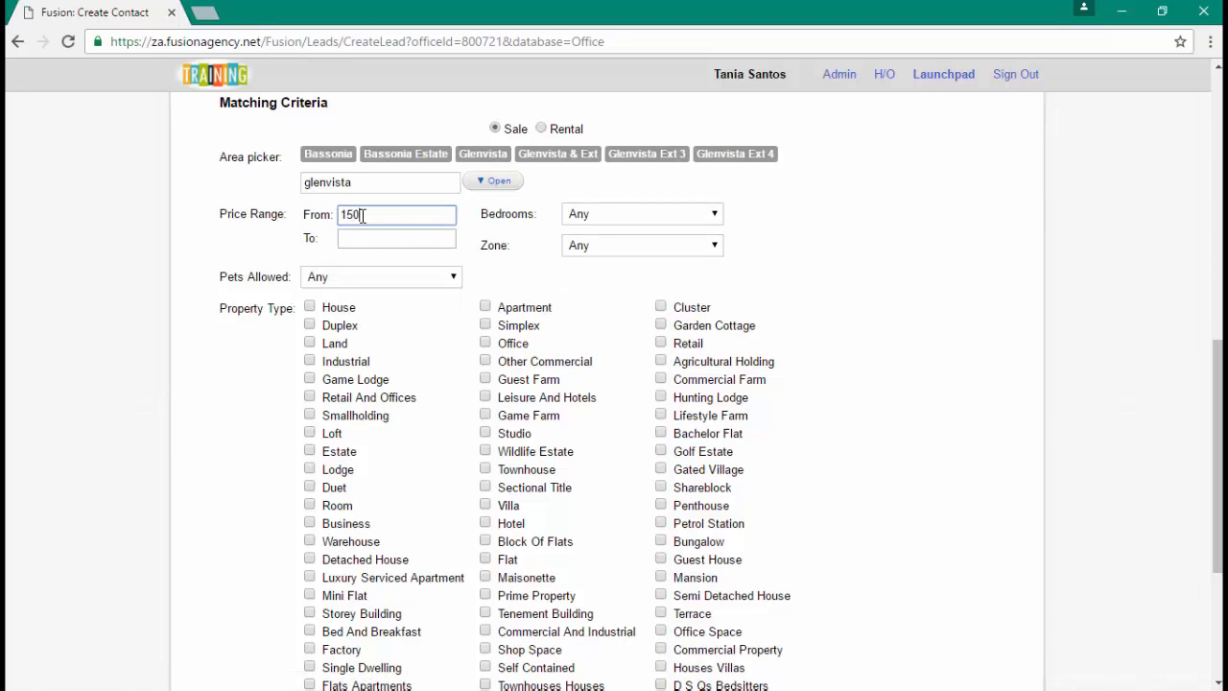
- Set maximum price 3,000,000, 2+ bedrooms, Residential zone and House property type
click(386, 240)
text(3000000)
click(572, 219)
click(600, 262)
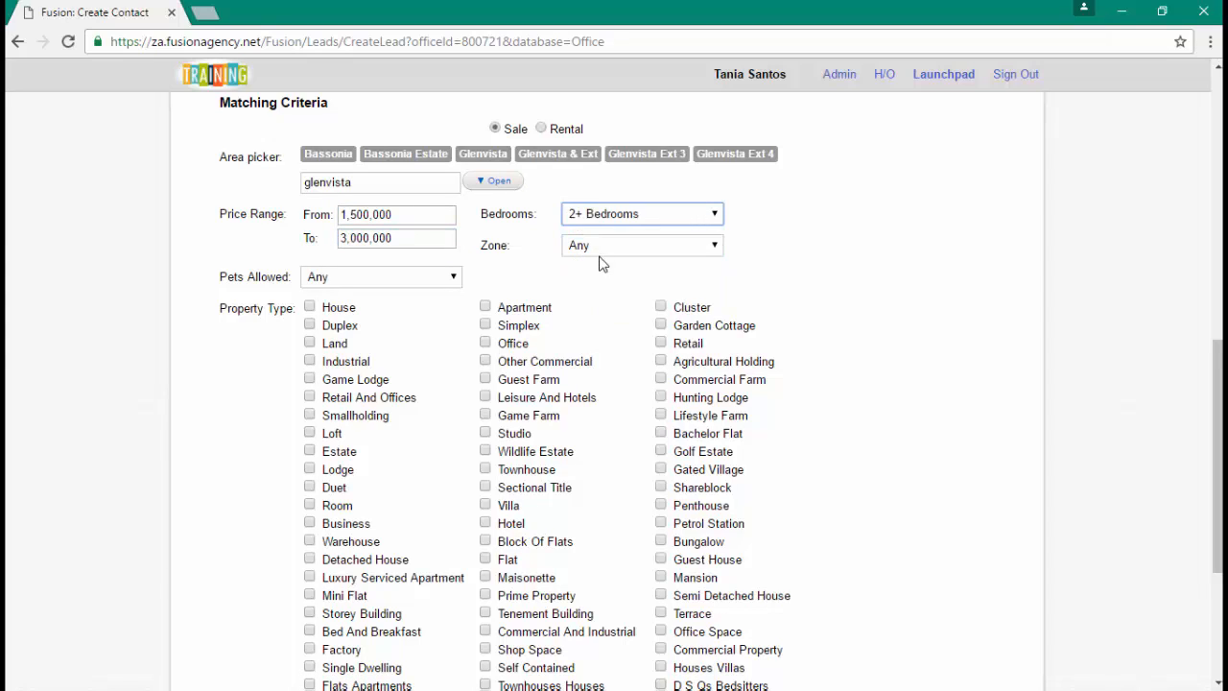
click(603, 253)
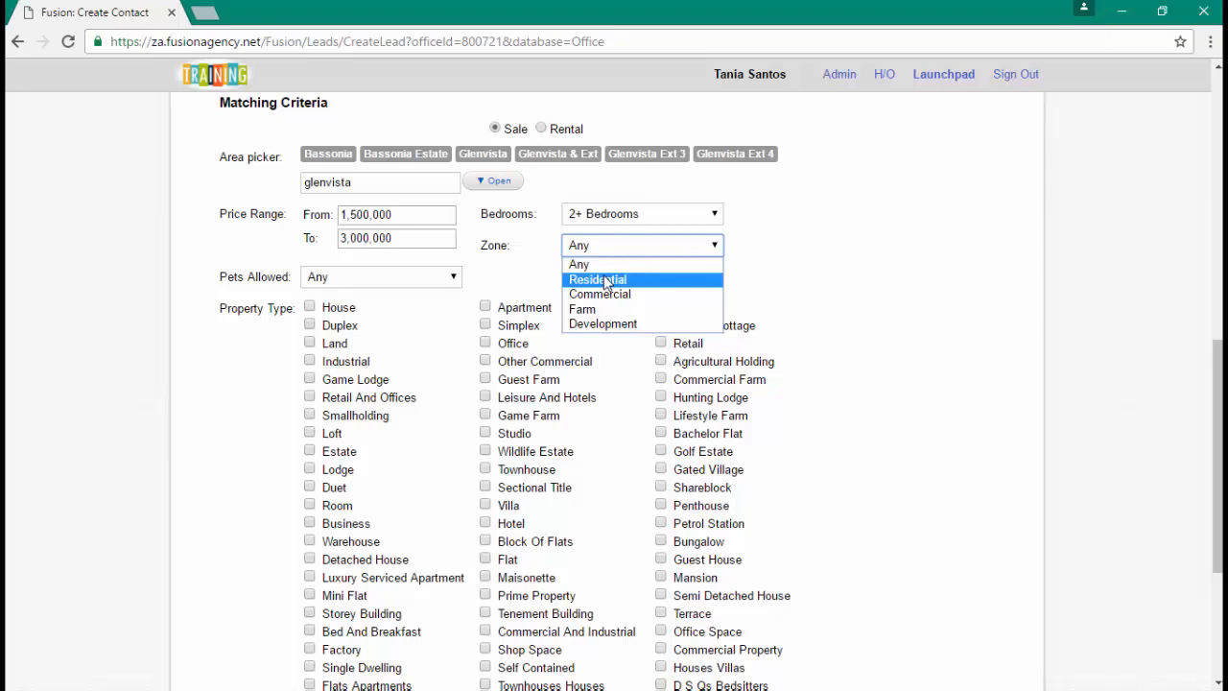
click(606, 284)
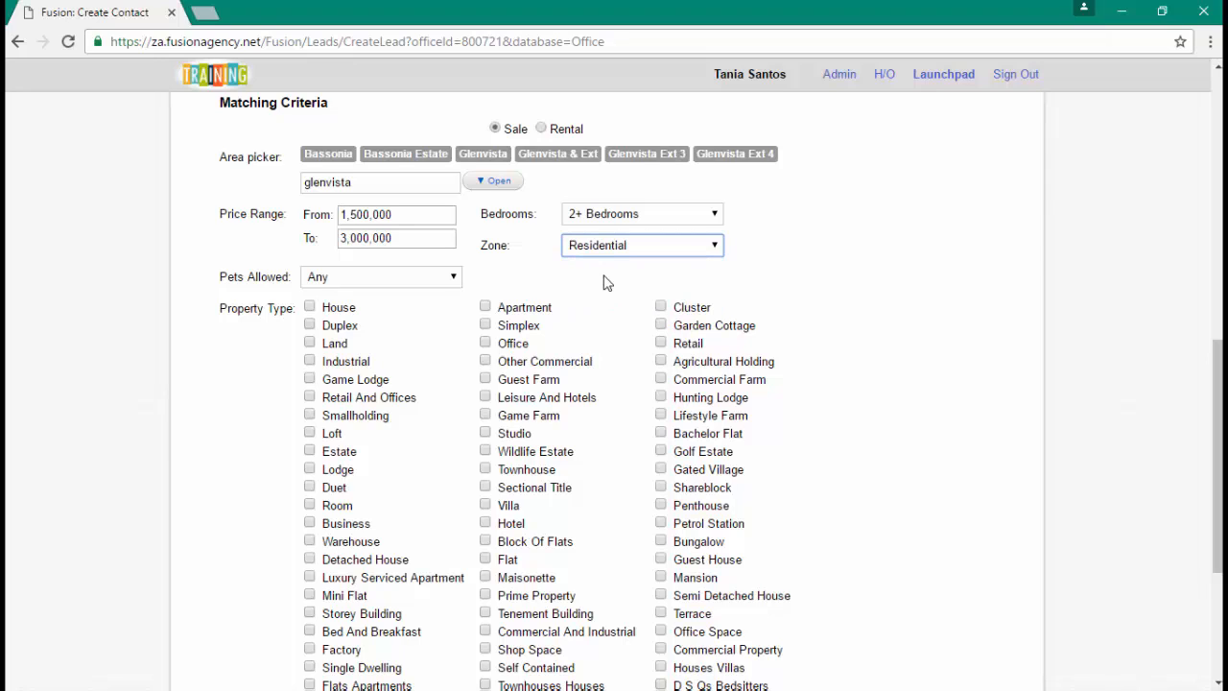
click(309, 307)
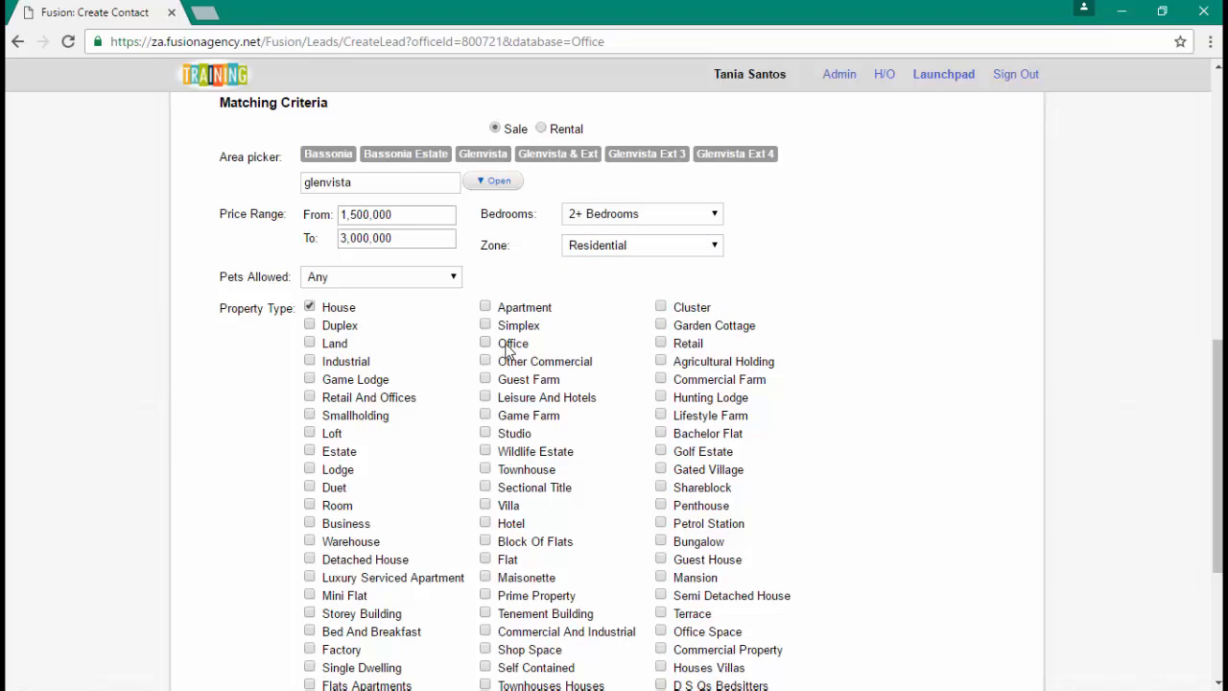
- Require 2+ bathrooms, 2+ open parkings and 2+ garages, then create the contact
scroll(505, 350, down, 1)
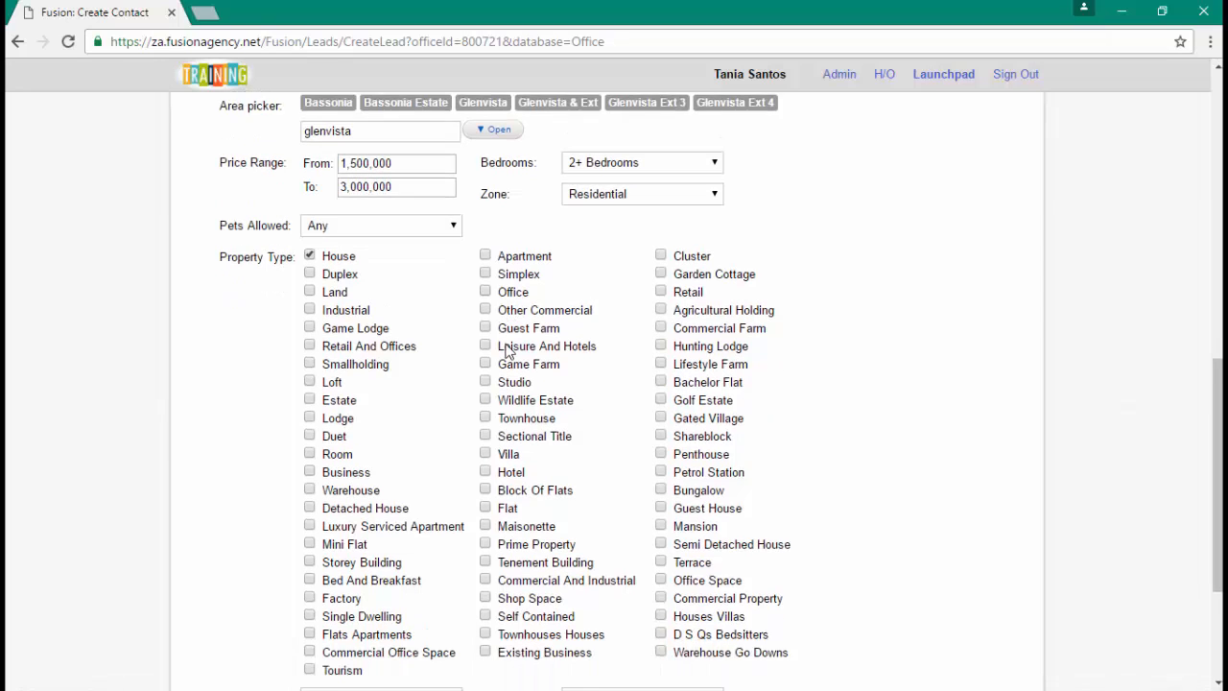
scroll(506, 350, down, 2)
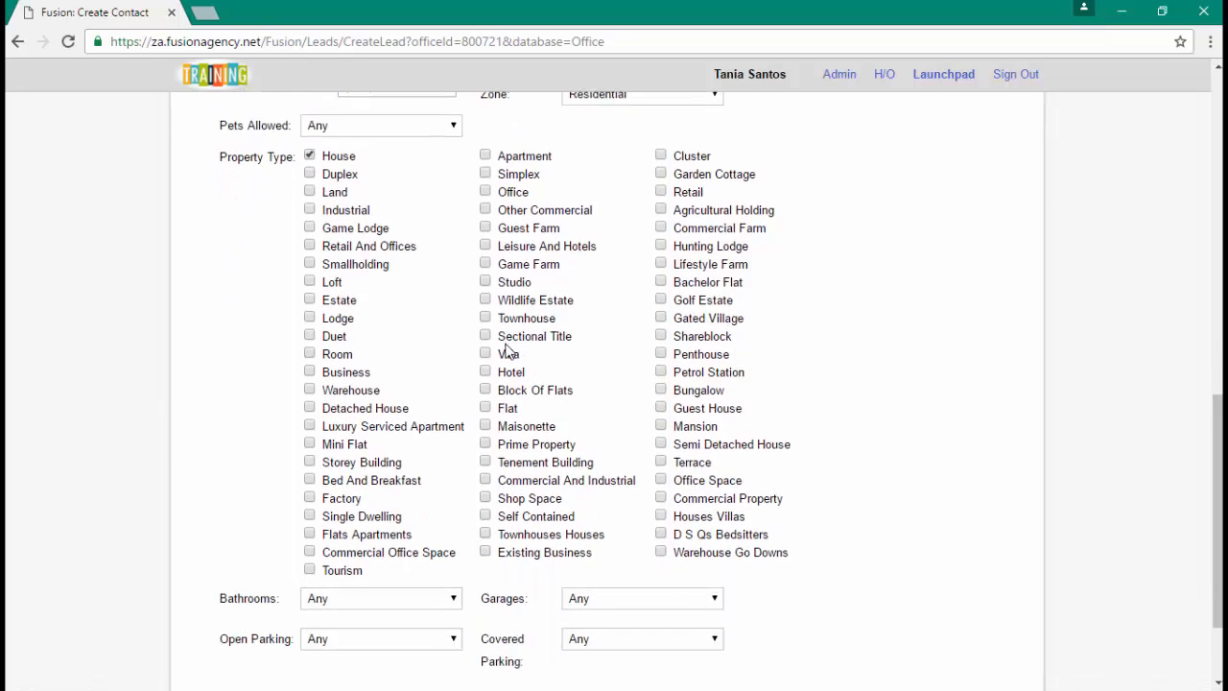
click(364, 481)
click(369, 527)
click(372, 523)
click(397, 569)
click(624, 482)
click(619, 523)
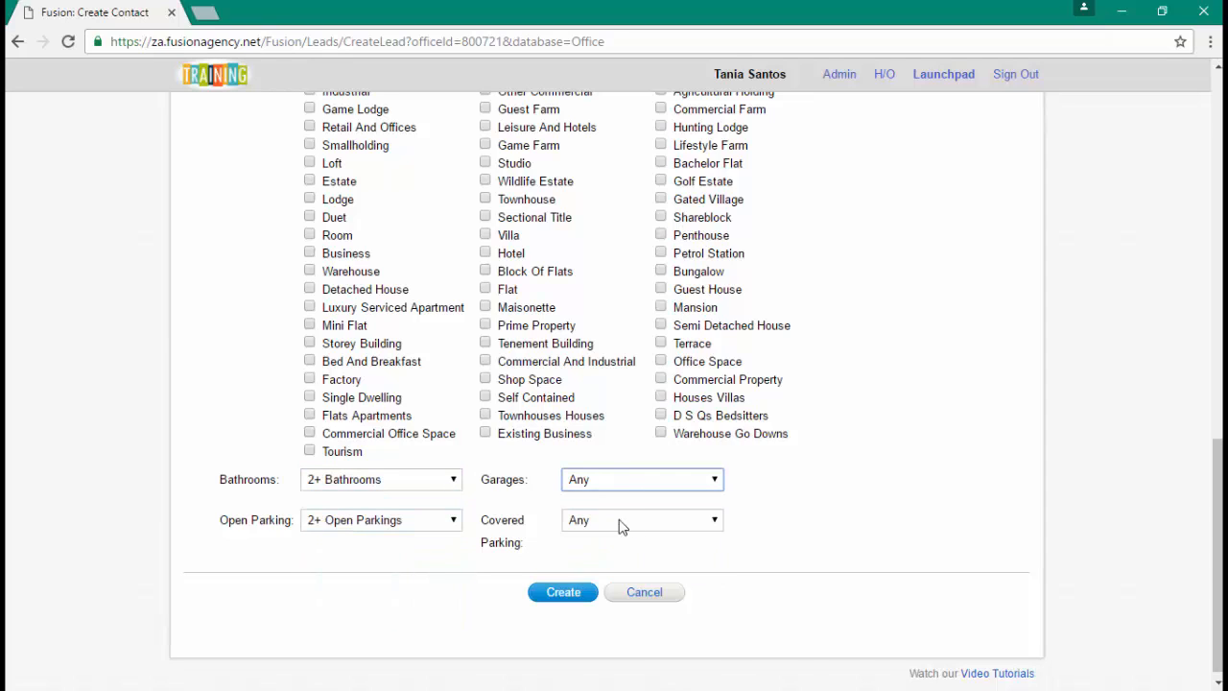
click(554, 598)
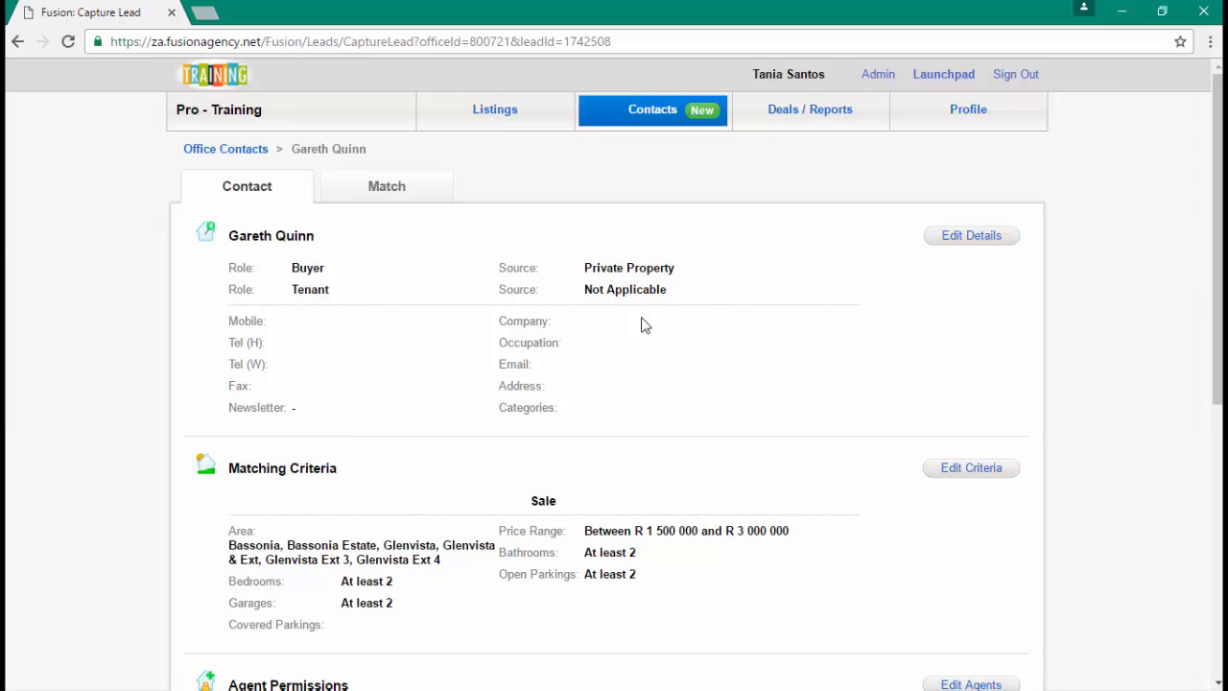
- Scroll down the saved contact's lead page to the Agent Permissions section
scroll(642, 335, down, 1)
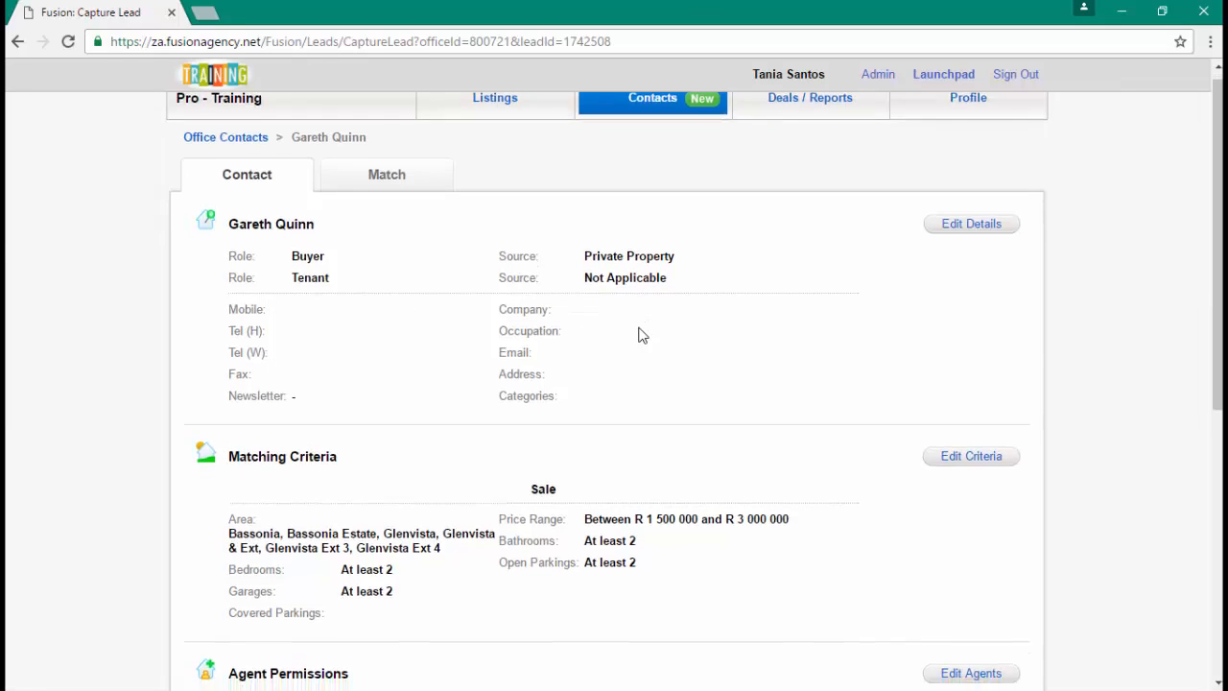
scroll(643, 335, down, 1)
scroll(643, 335, up, 1)
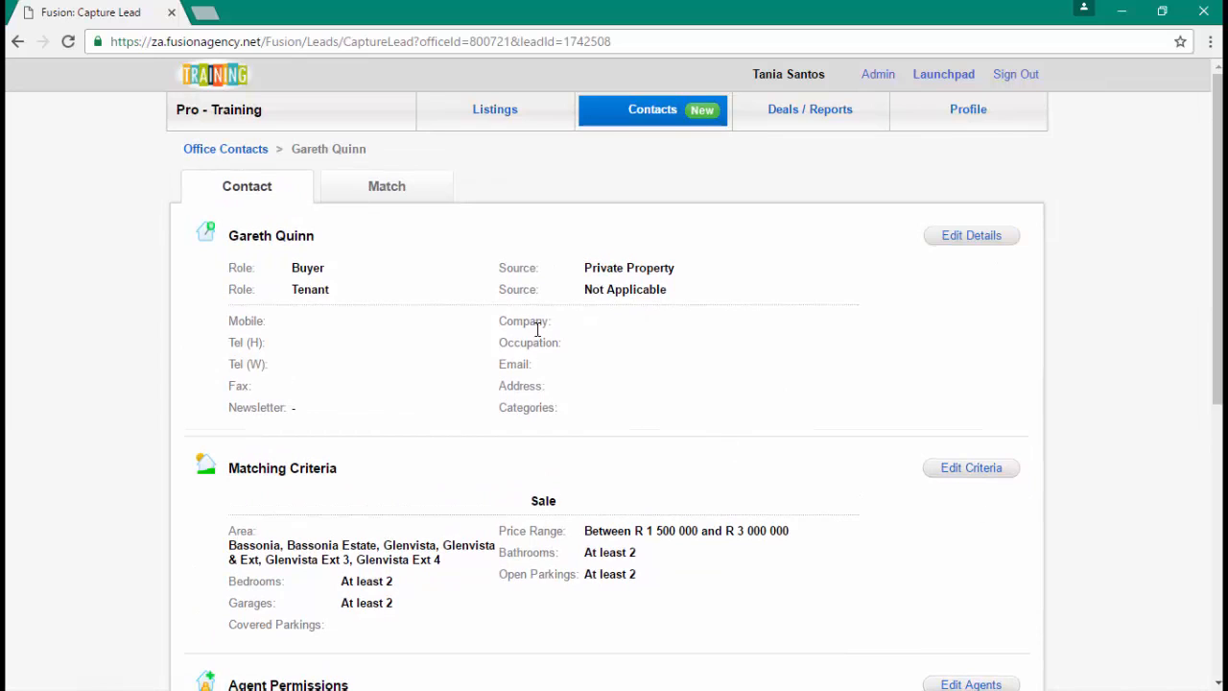
scroll(541, 326, down, 1)
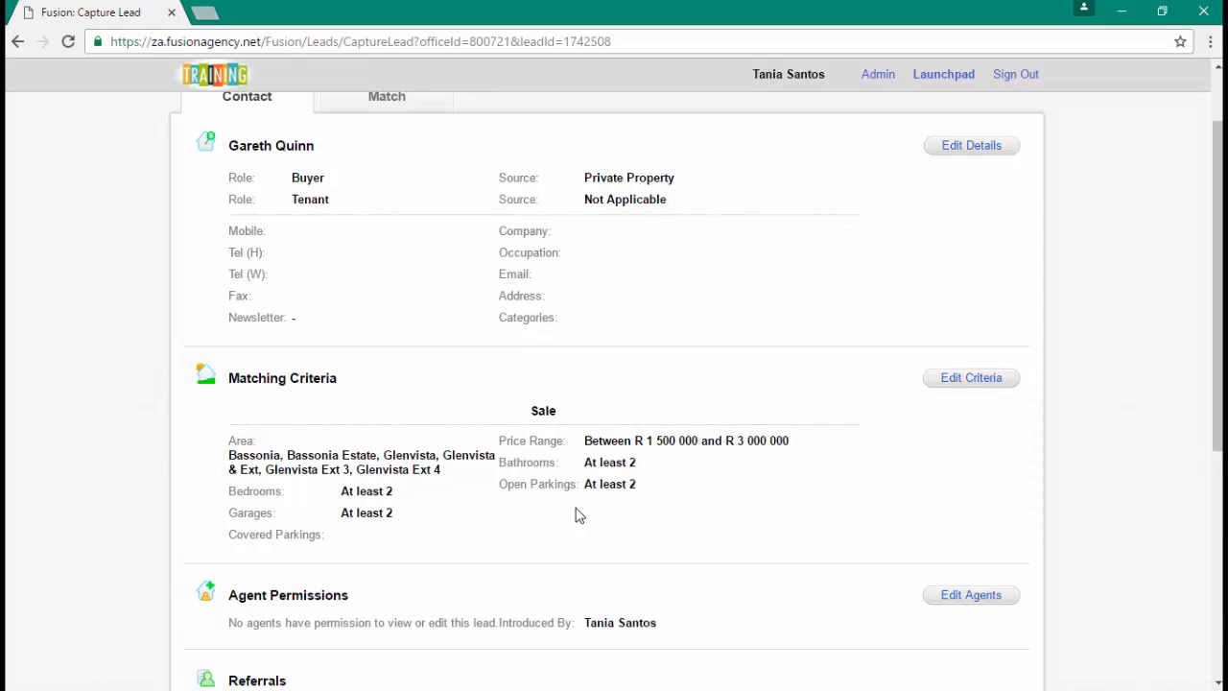
scroll(576, 515, down, 1)
scroll(579, 515, down, 1)
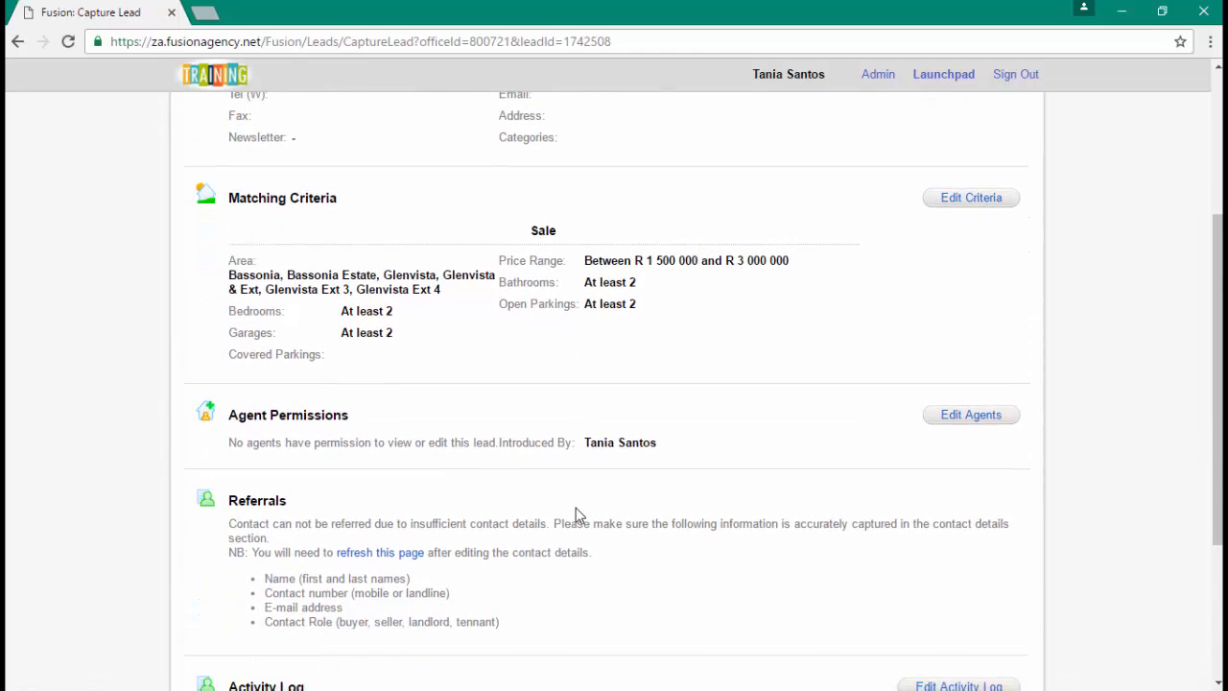
scroll(578, 516, down, 1)
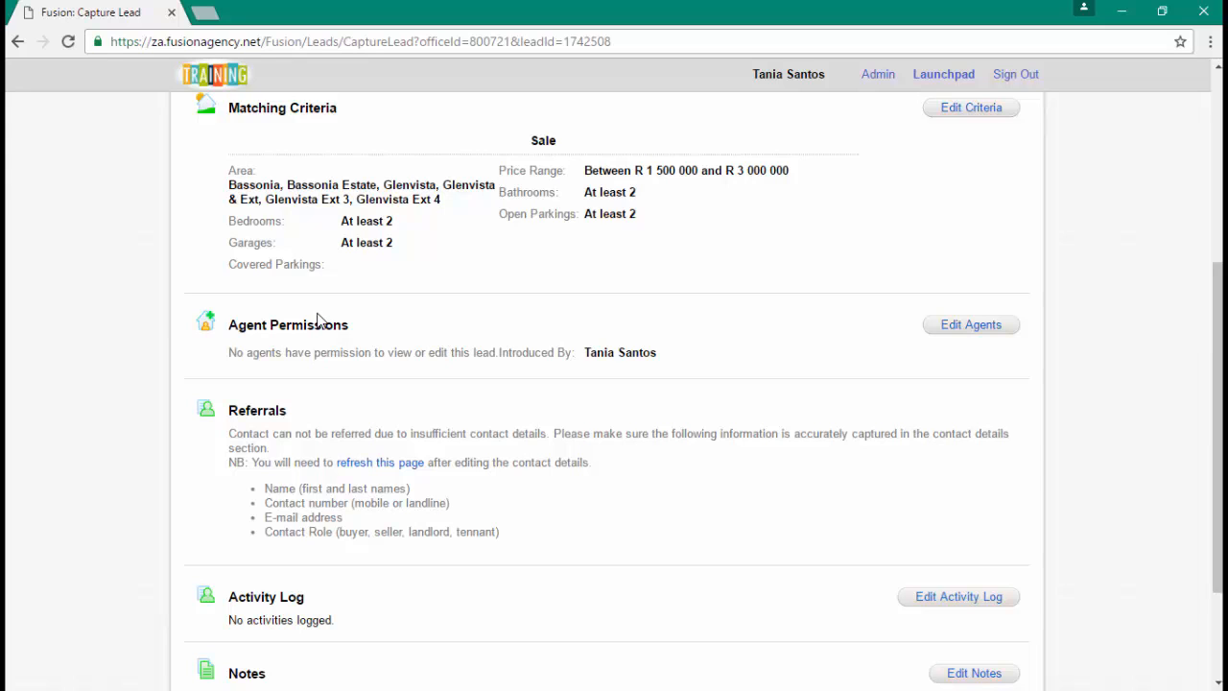
- Set NormalAgent1 Training as introducer, share the contact with the office, and save permissions
click(968, 326)
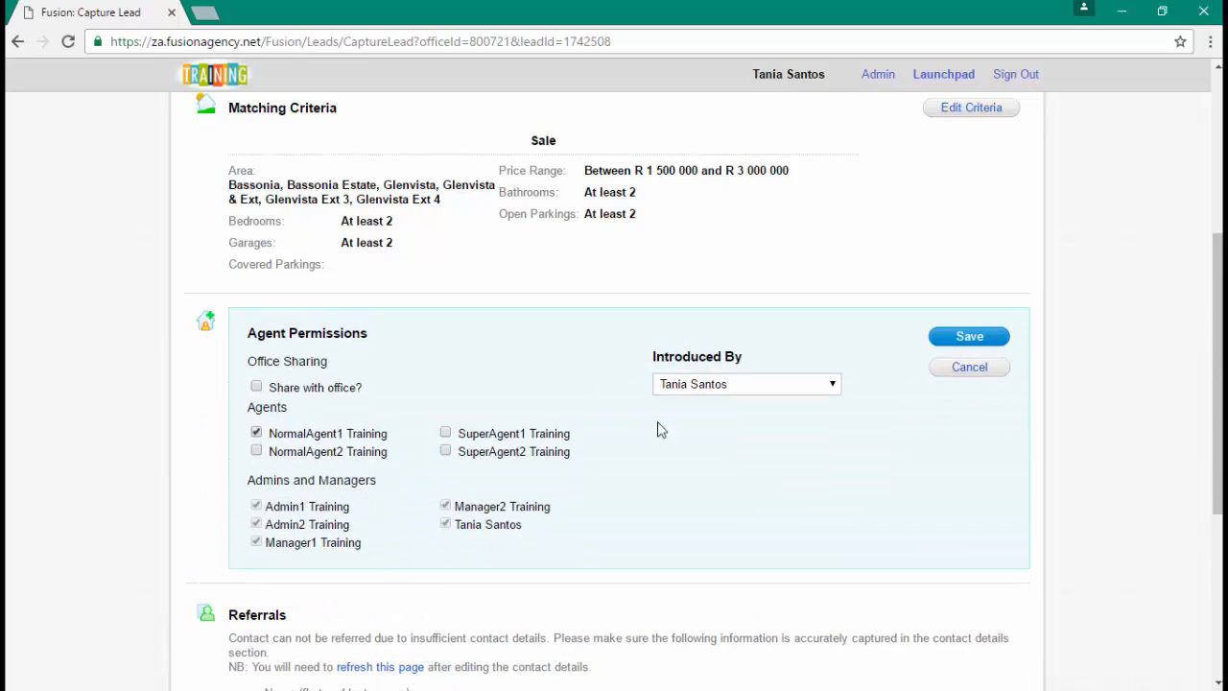
click(720, 389)
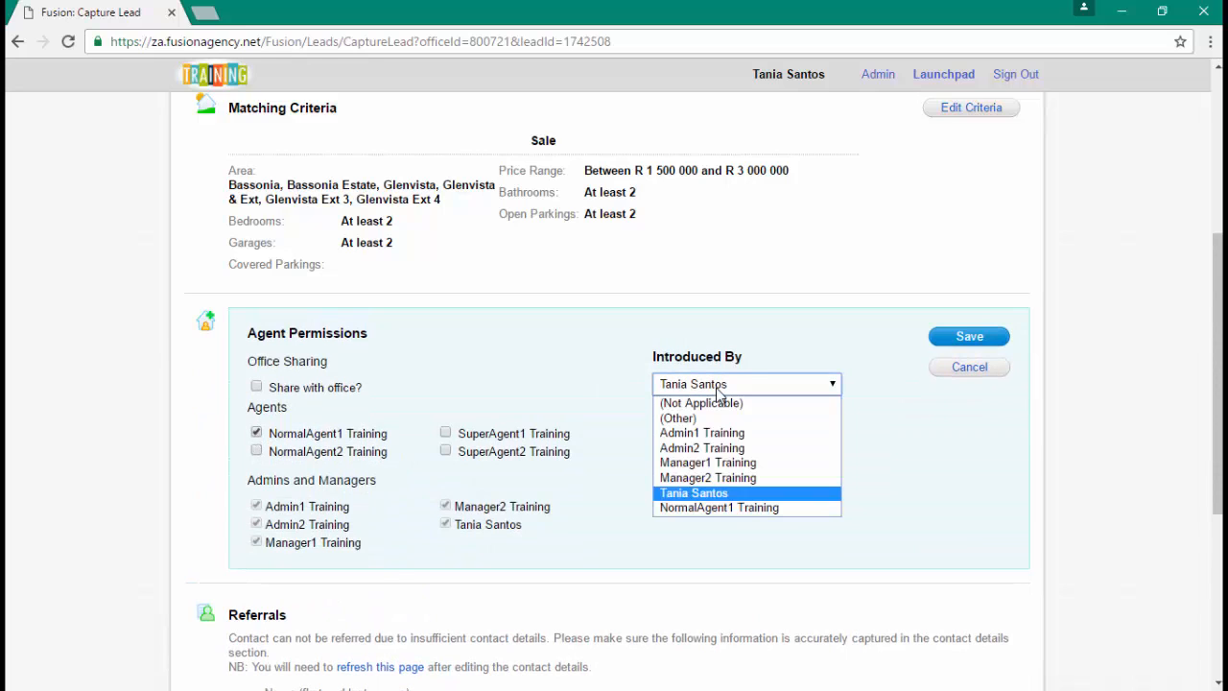
click(724, 508)
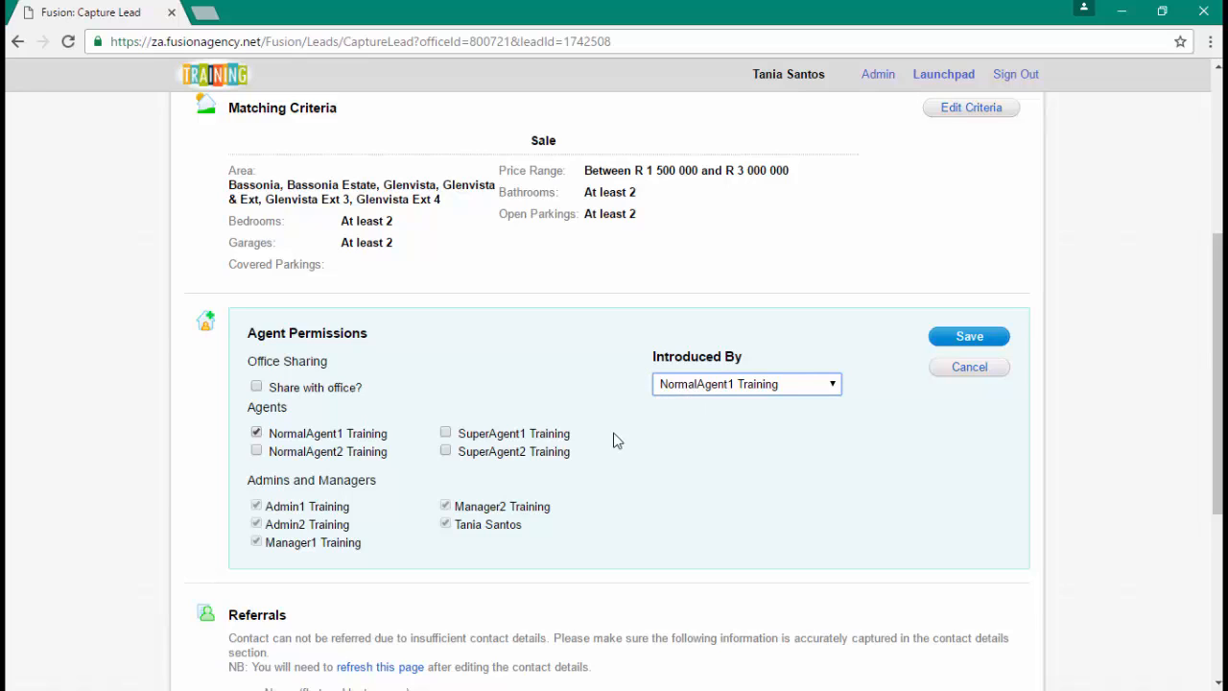
click(256, 388)
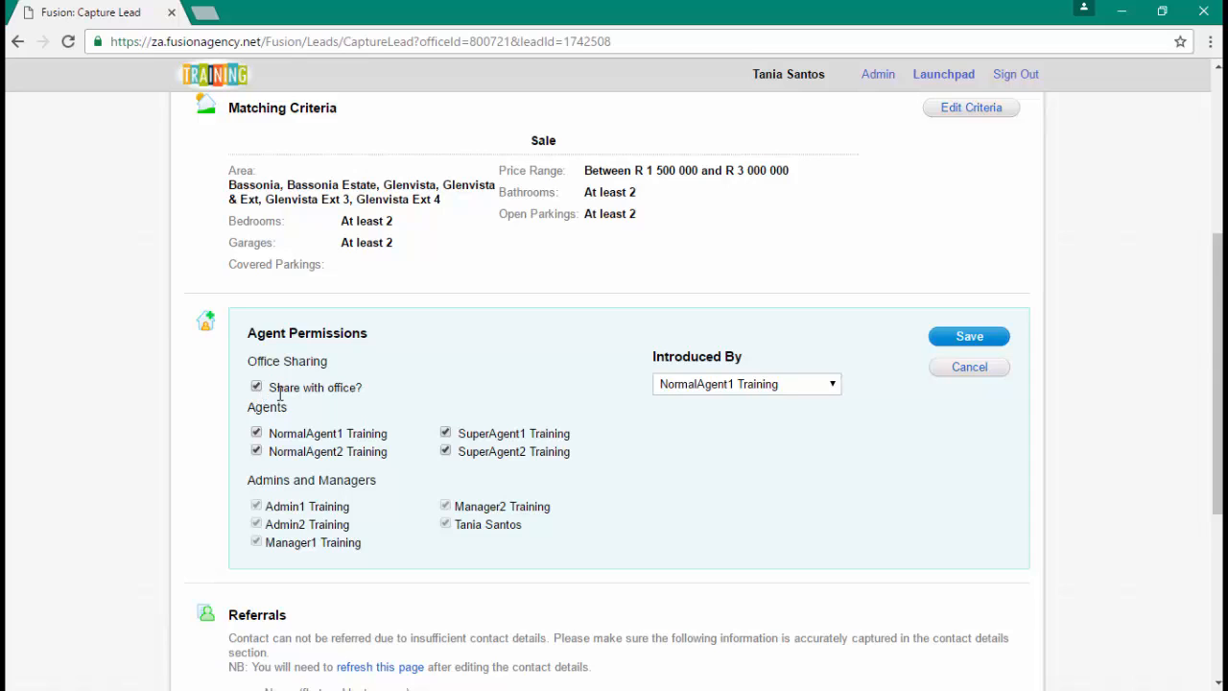
click(969, 336)
scroll(759, 486, down, 1)
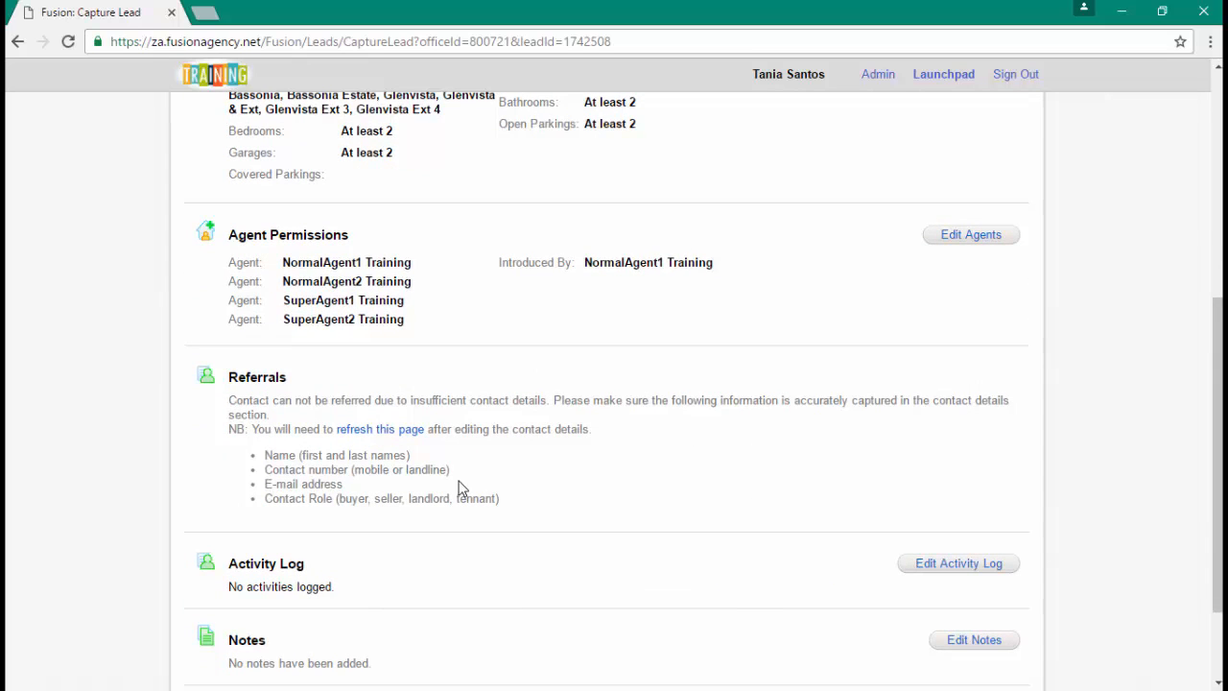
scroll(458, 489, down, 2)
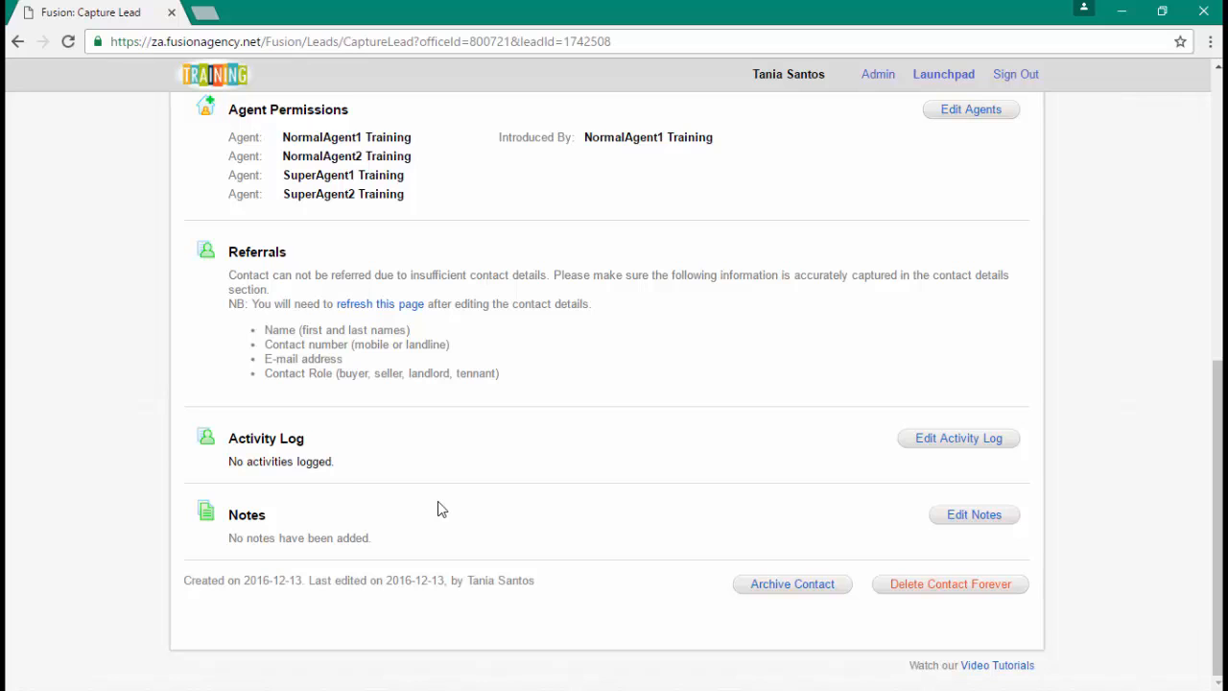
scroll(441, 509, up, 6)
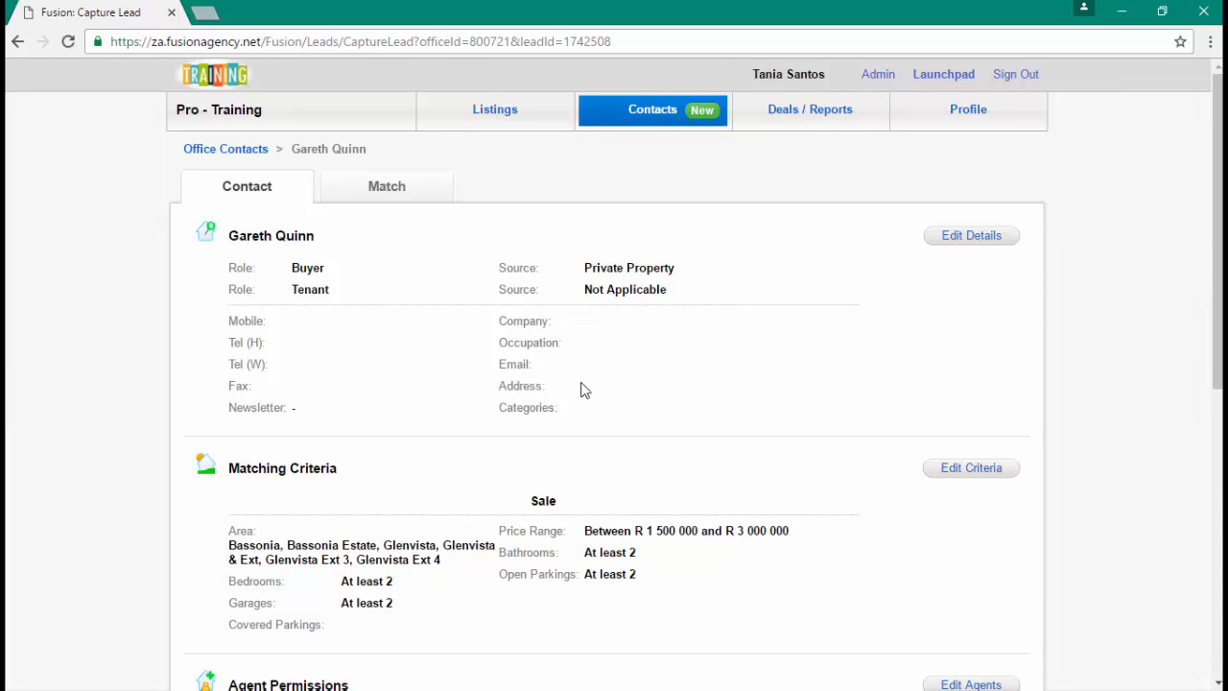
- Open the referral buyer contact from Office Contacts and view its matched listings
click(652, 111)
click(666, 191)
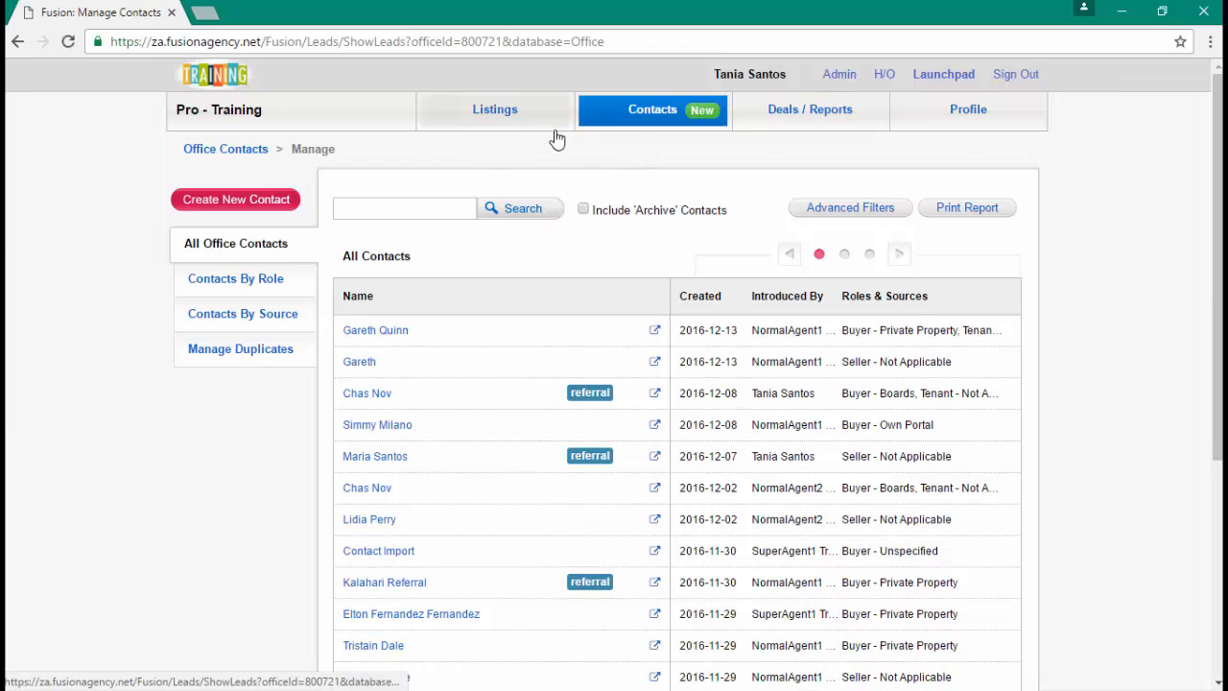
click(377, 394)
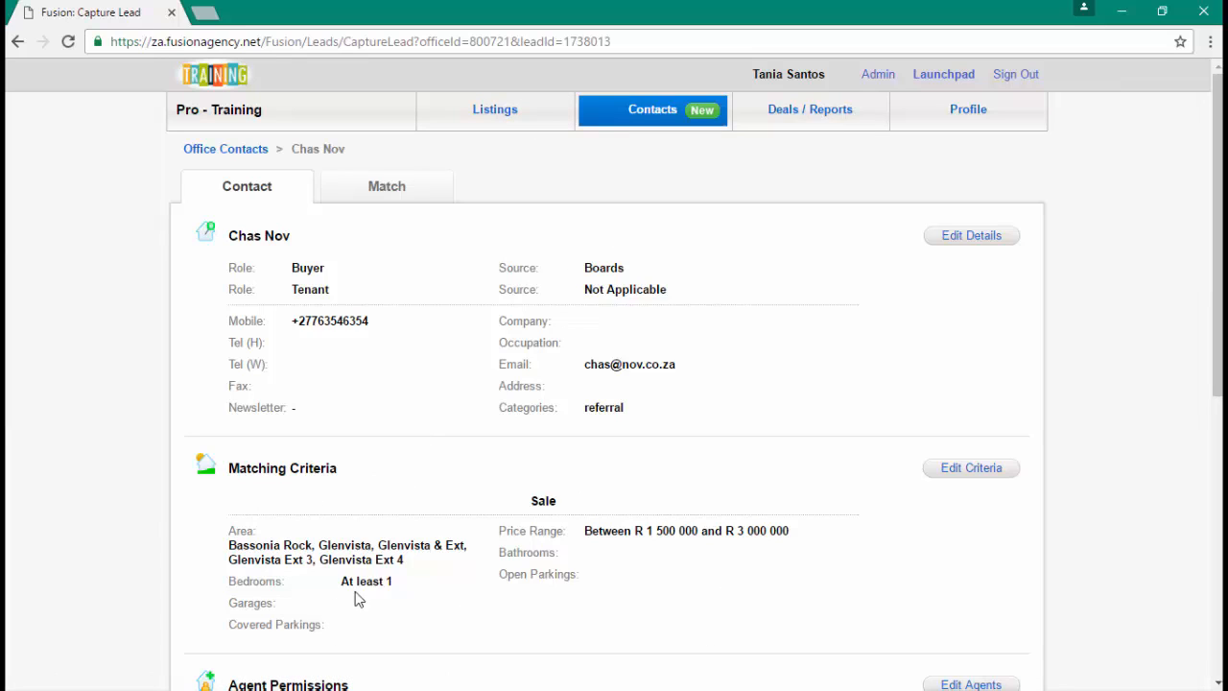
click(388, 193)
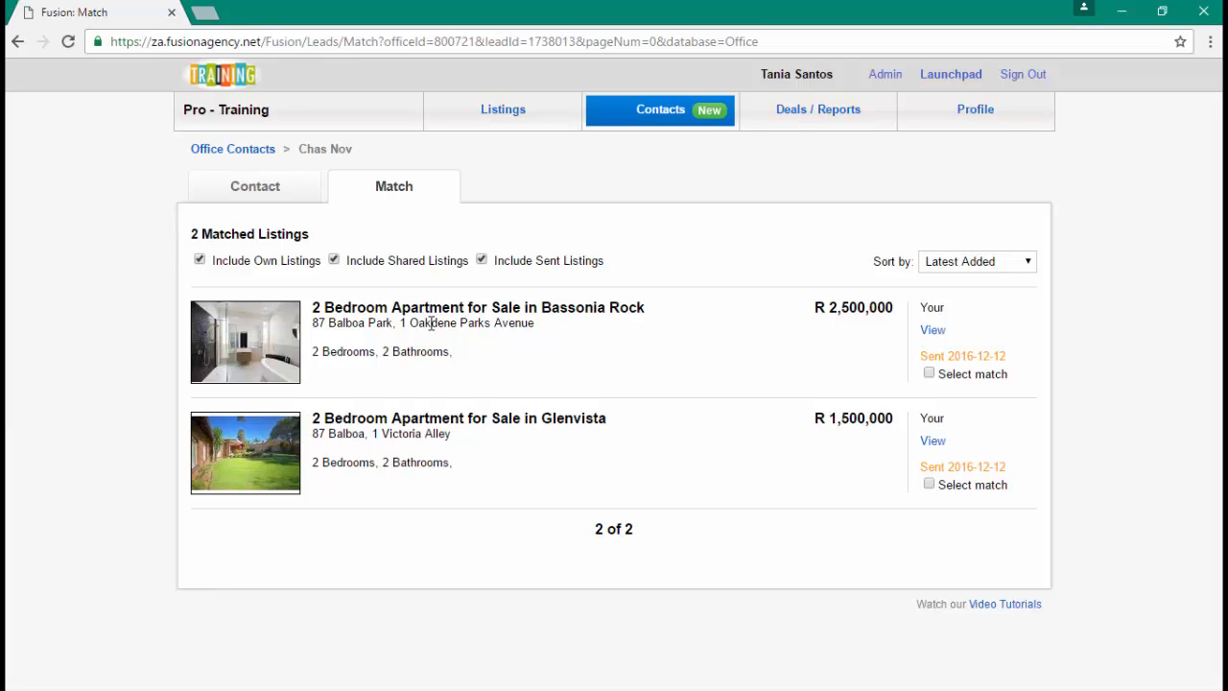
- Email the Bassonia Rock and Glenvista matches on behalf of NormalAgent1 Training, then return to Office Contacts
click(929, 373)
click(928, 484)
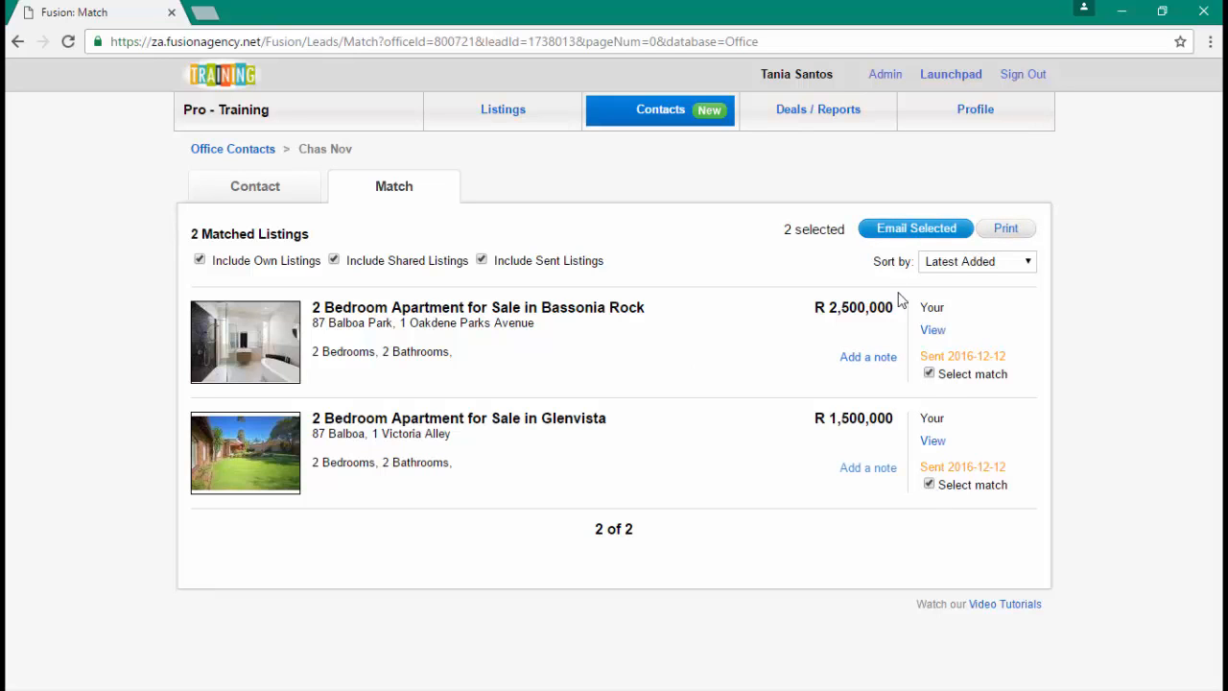
click(889, 234)
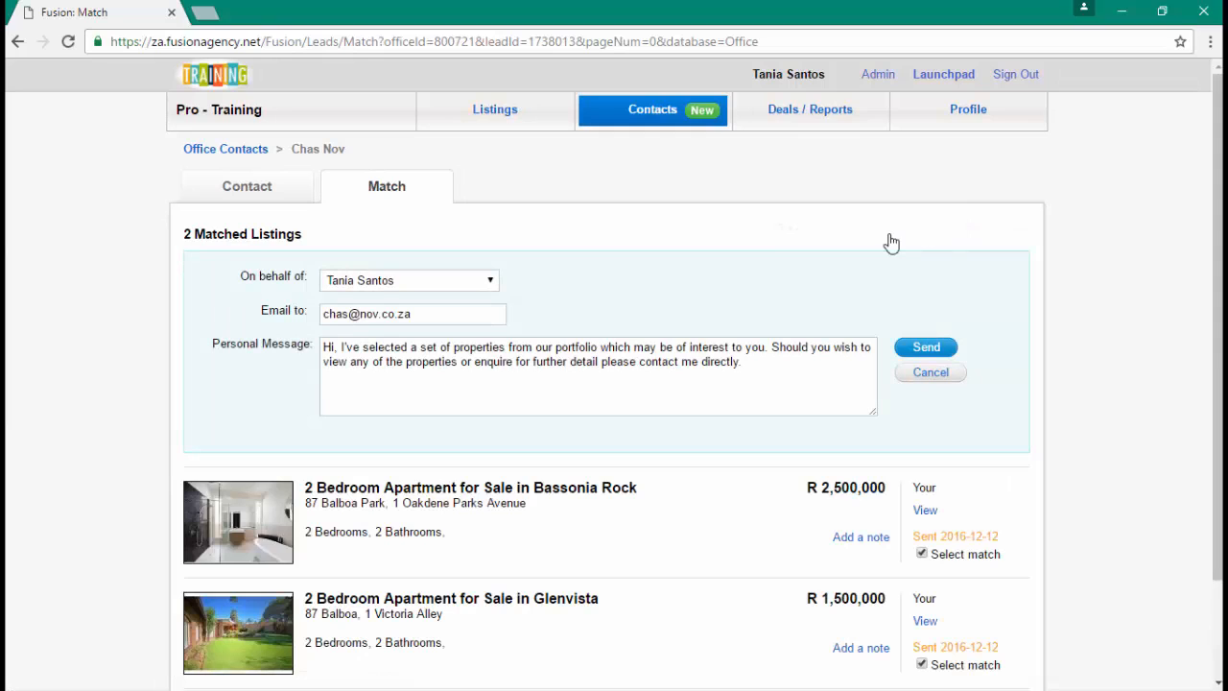
click(378, 284)
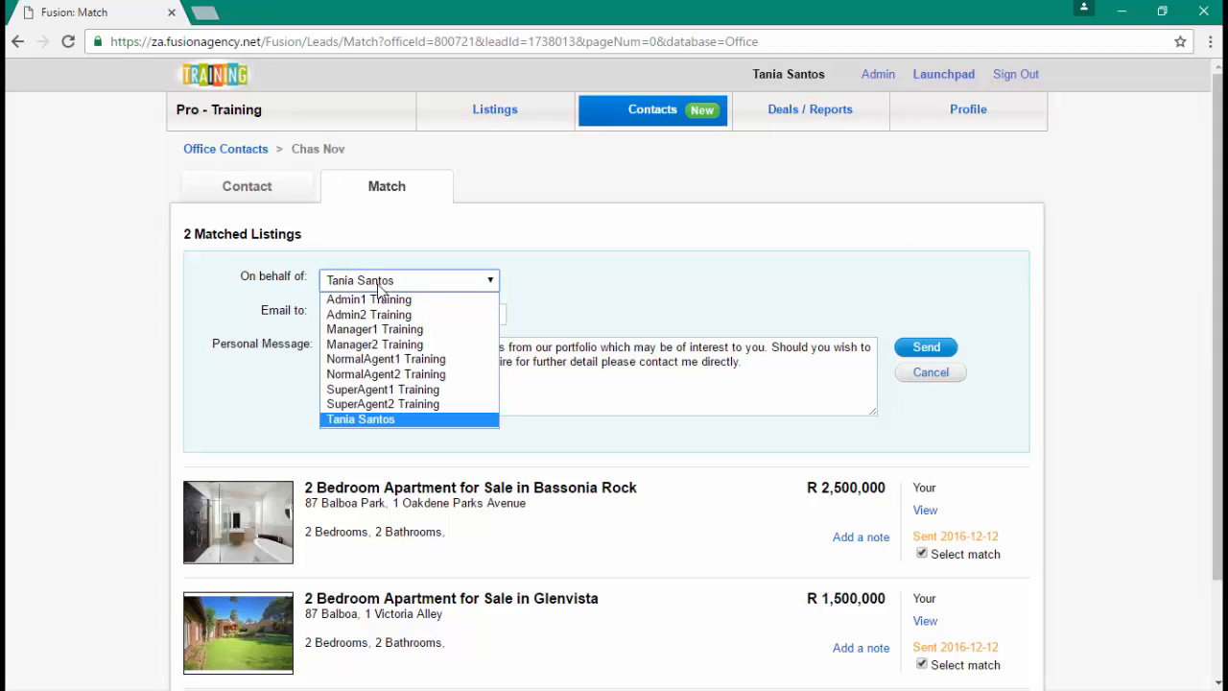
click(388, 360)
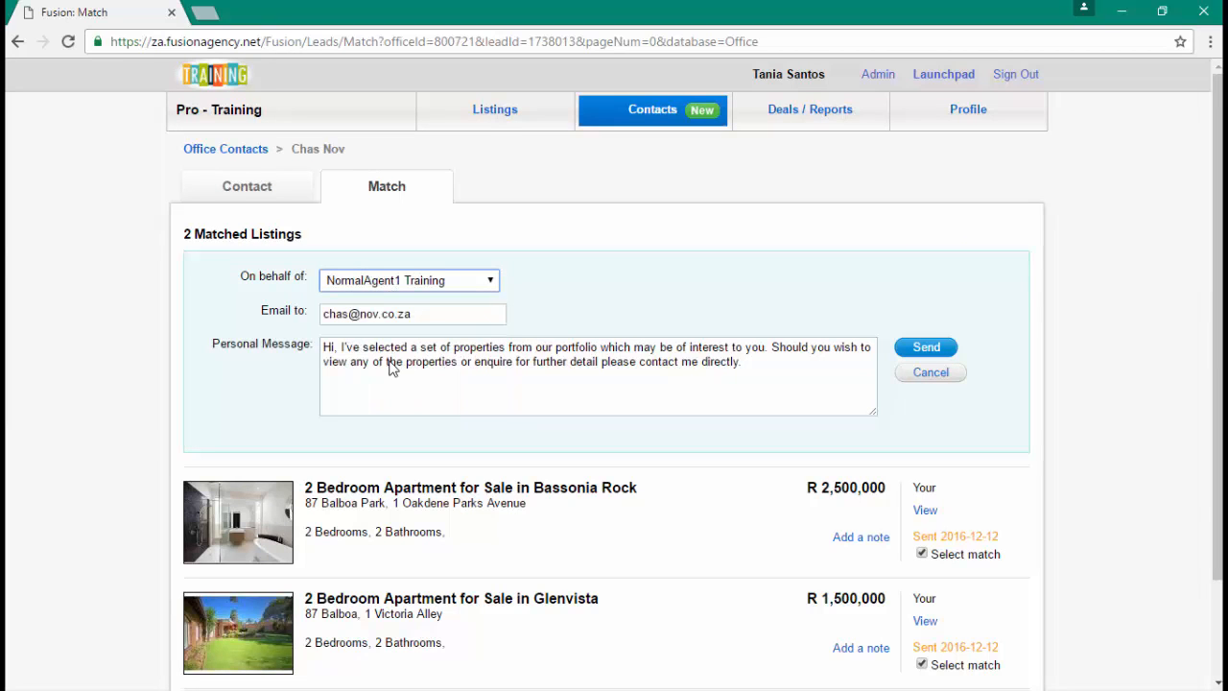
click(927, 349)
click(261, 192)
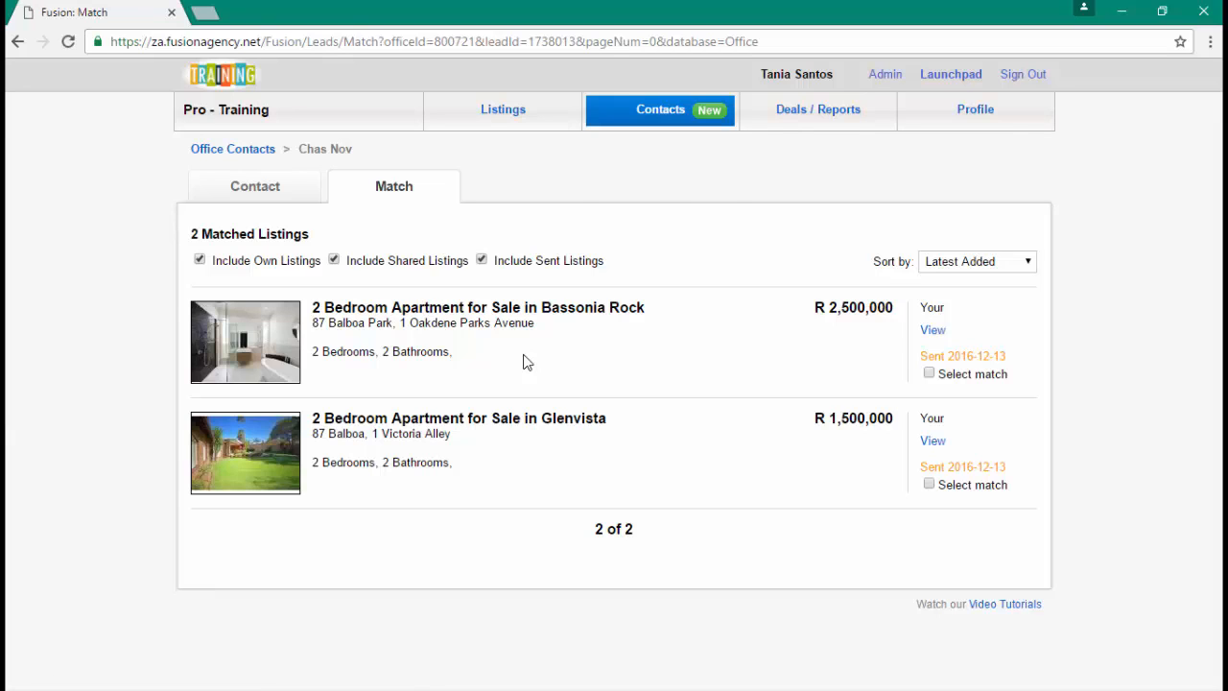
click(666, 201)
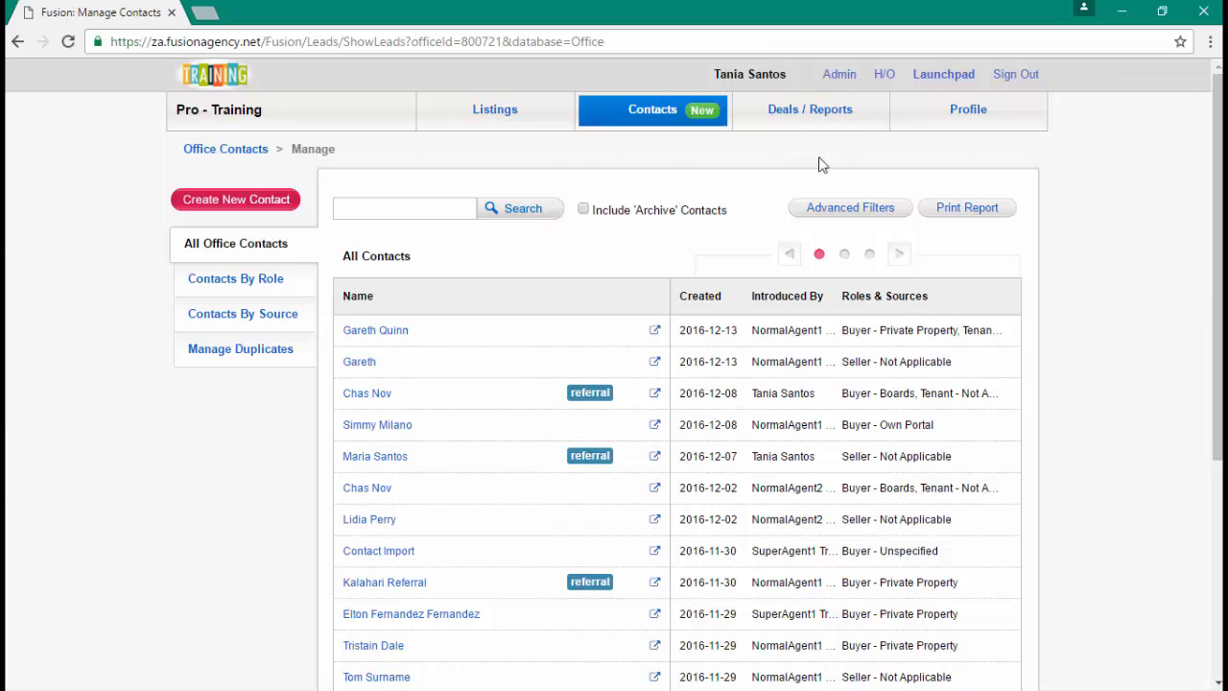
- Reload the Office Contacts list and open its Advanced Filters form
click(814, 115)
click(670, 114)
click(652, 189)
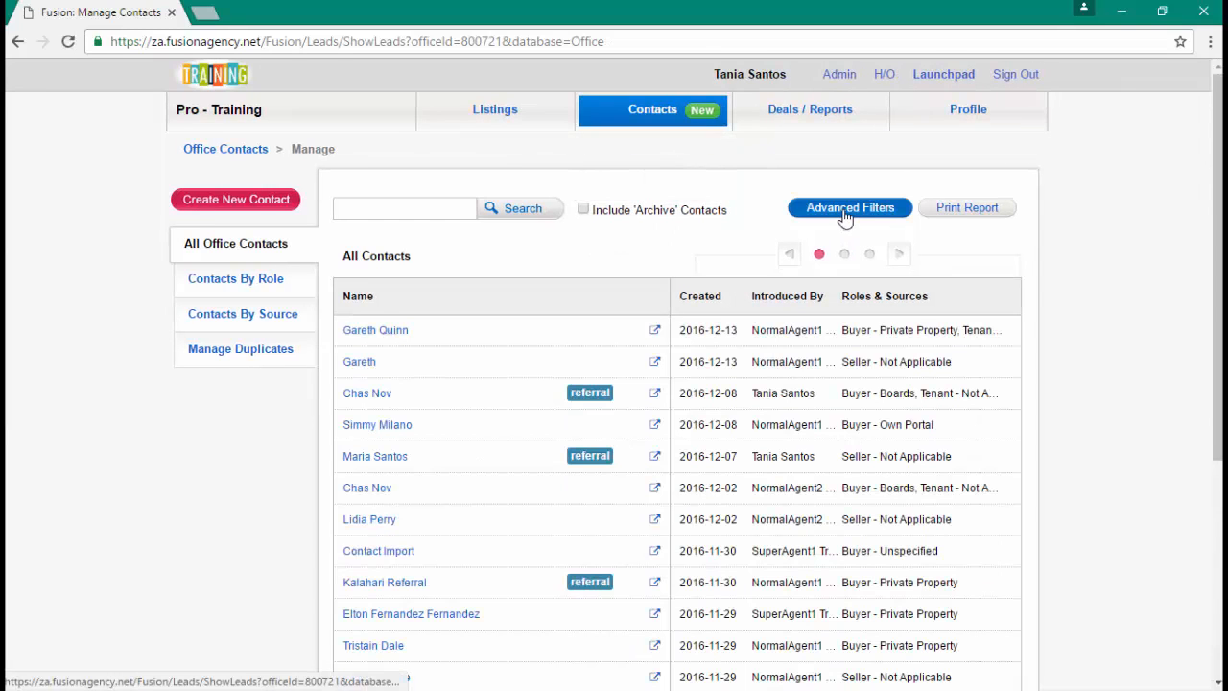
click(848, 217)
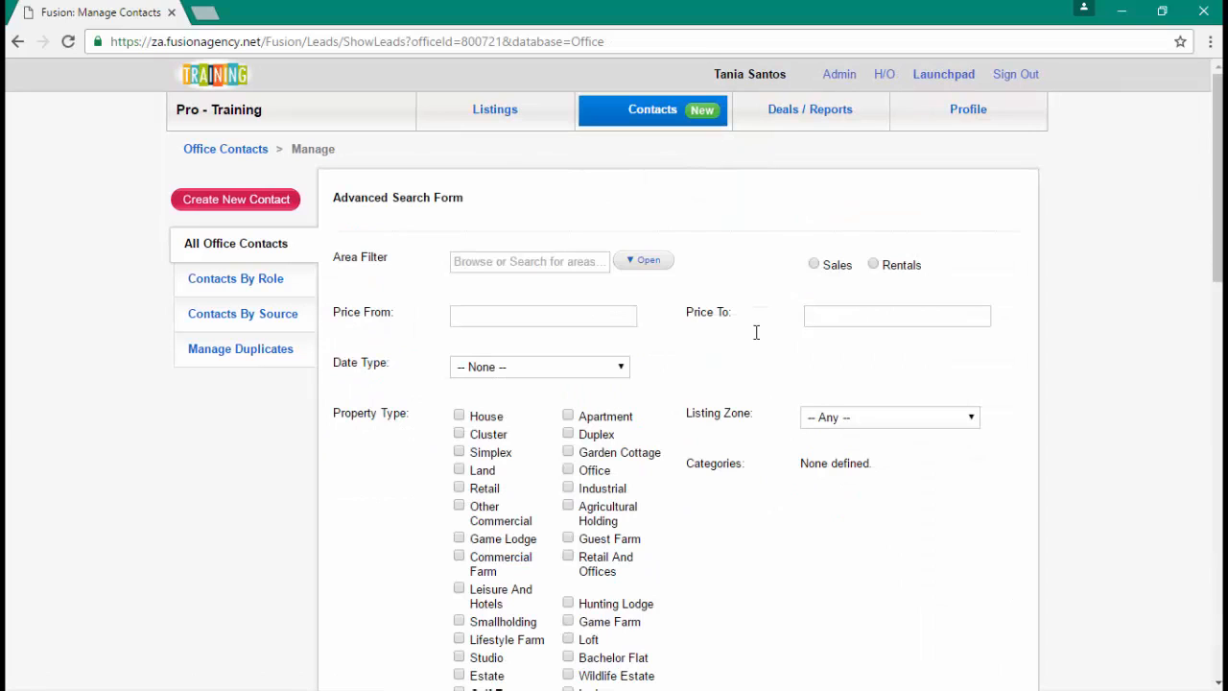
- Filter contacts to Min Bedrooms 2+ and apply, narrowing the list to 131
scroll(758, 333, down, 5)
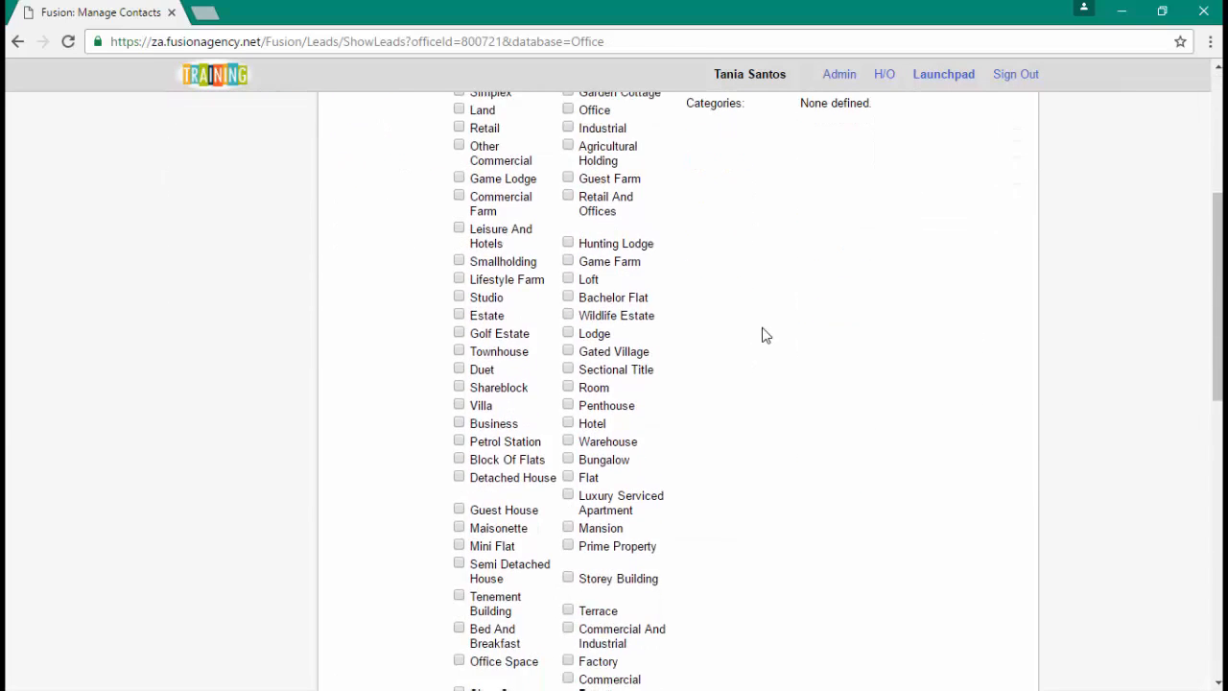
scroll(765, 334, down, 4)
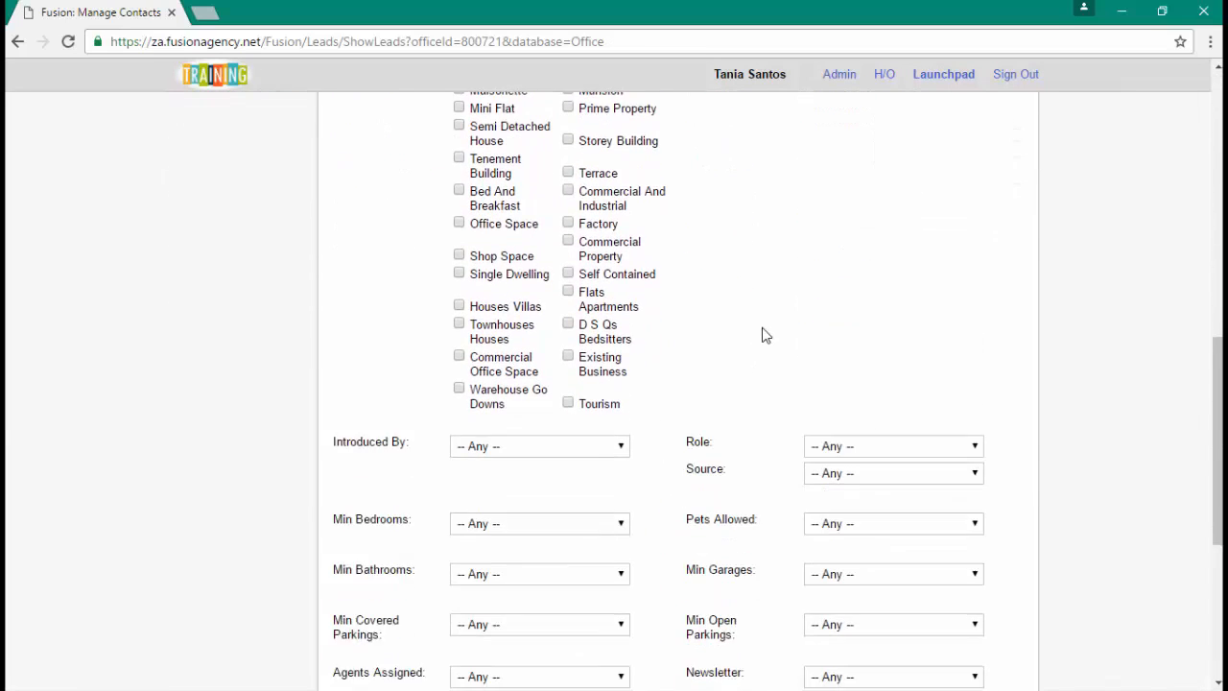
scroll(765, 334, down, 1)
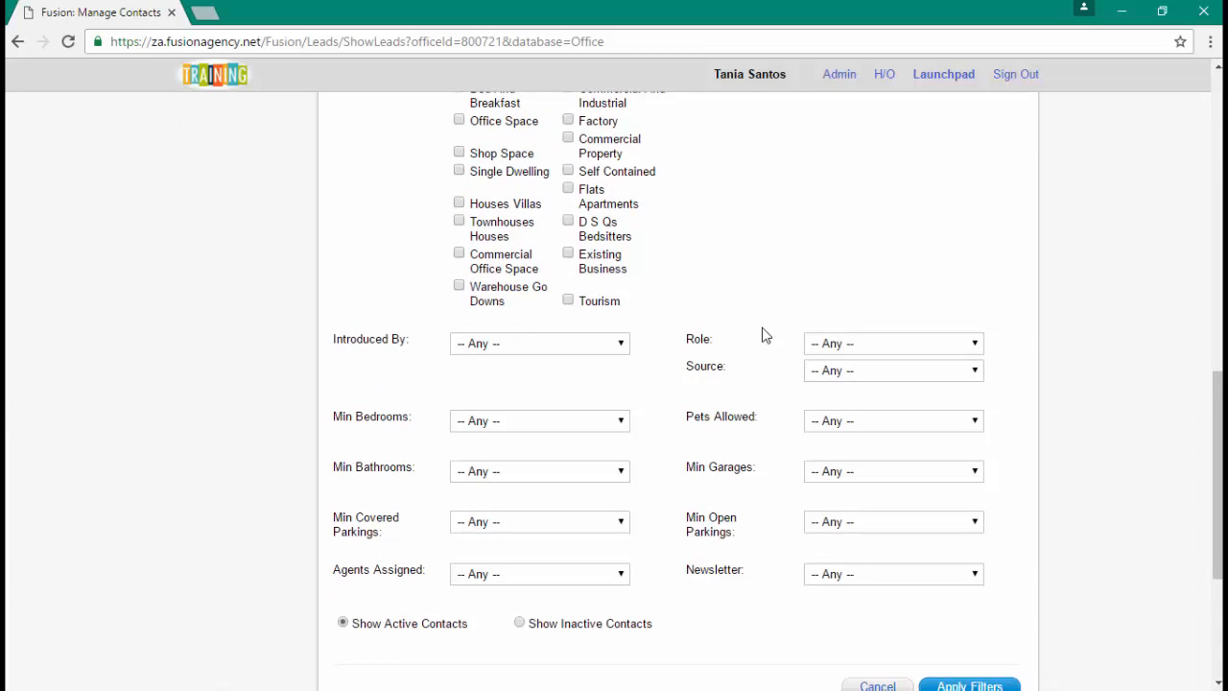
click(544, 424)
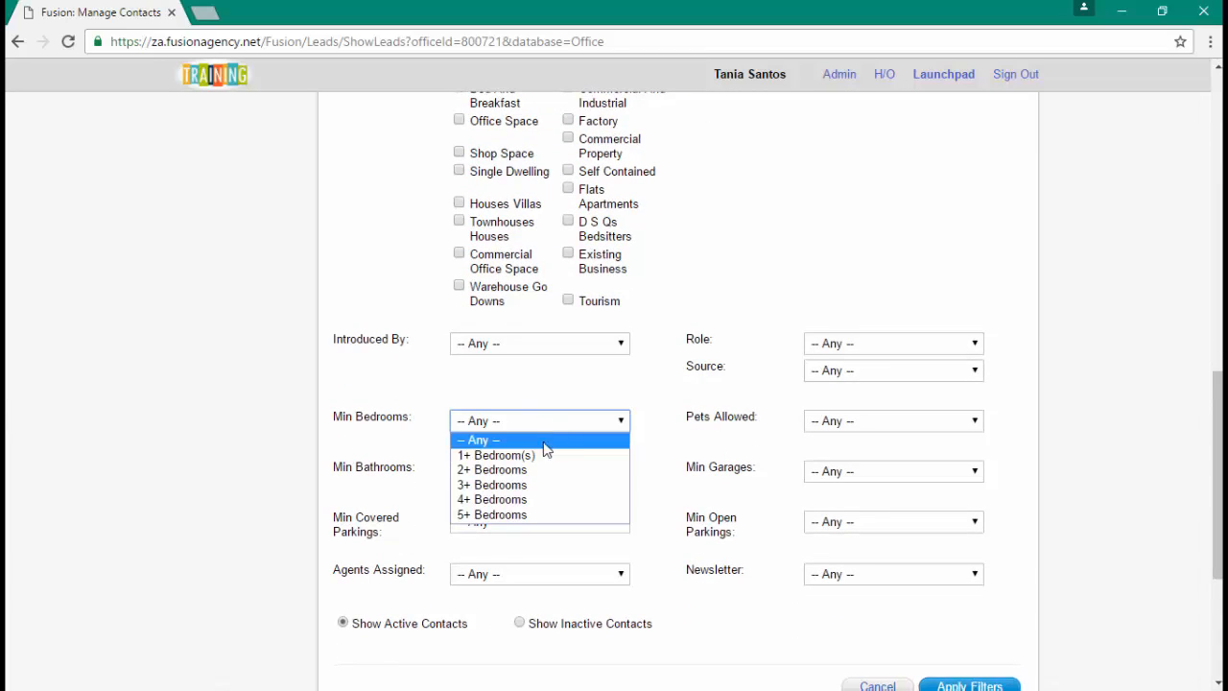
click(544, 470)
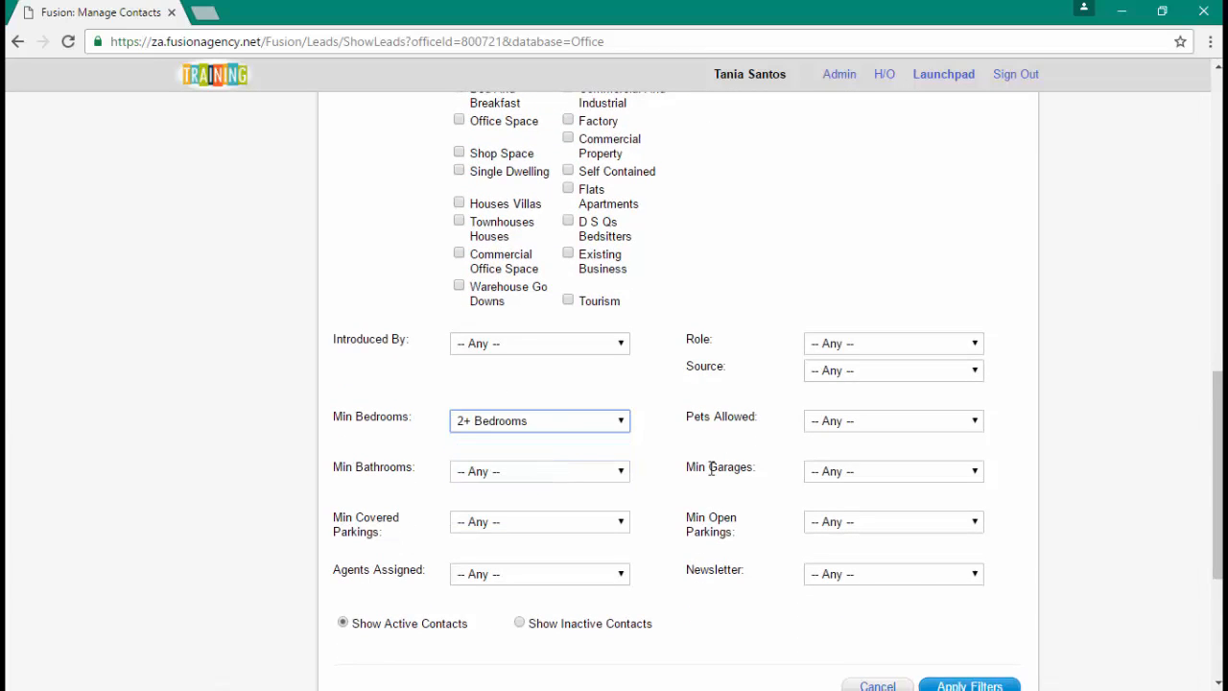
scroll(729, 480, down, 1)
click(973, 596)
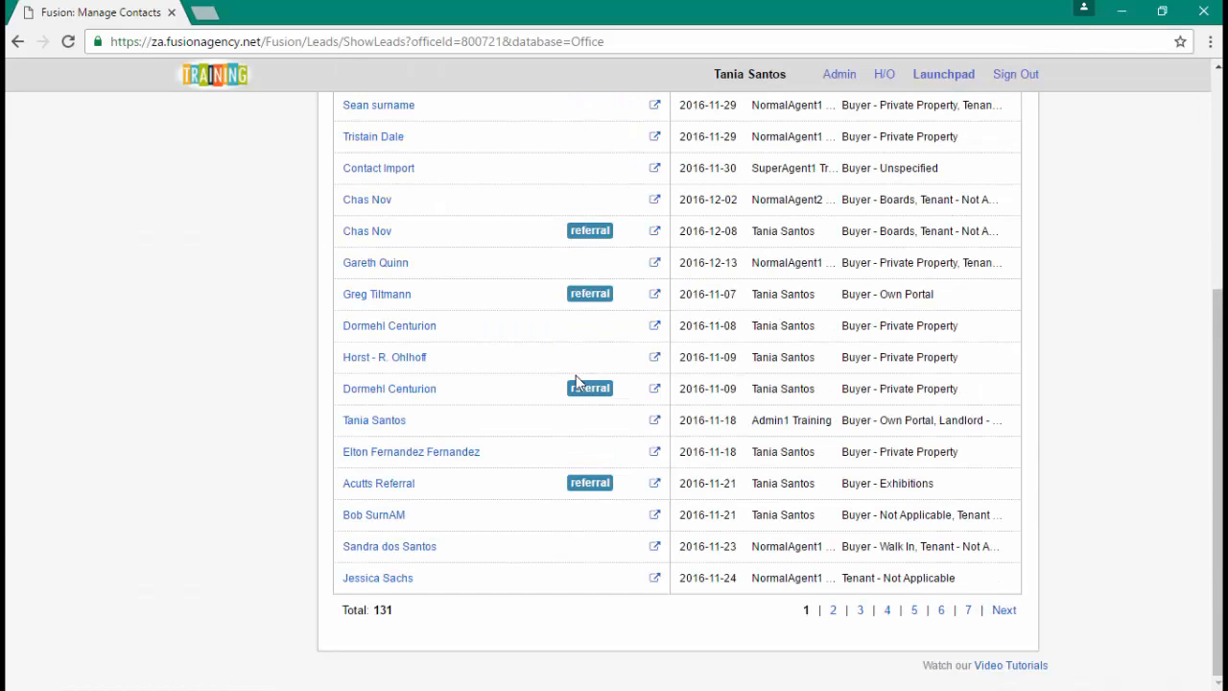
scroll(576, 384, up, 3)
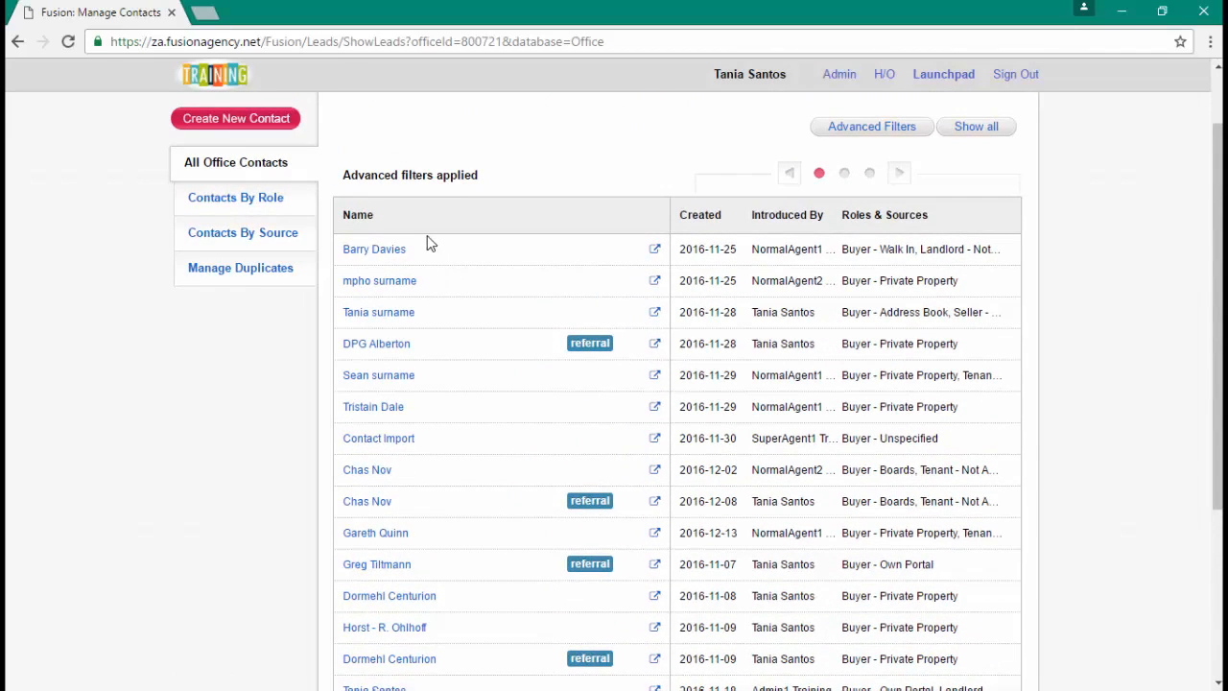
scroll(429, 250, down, 3)
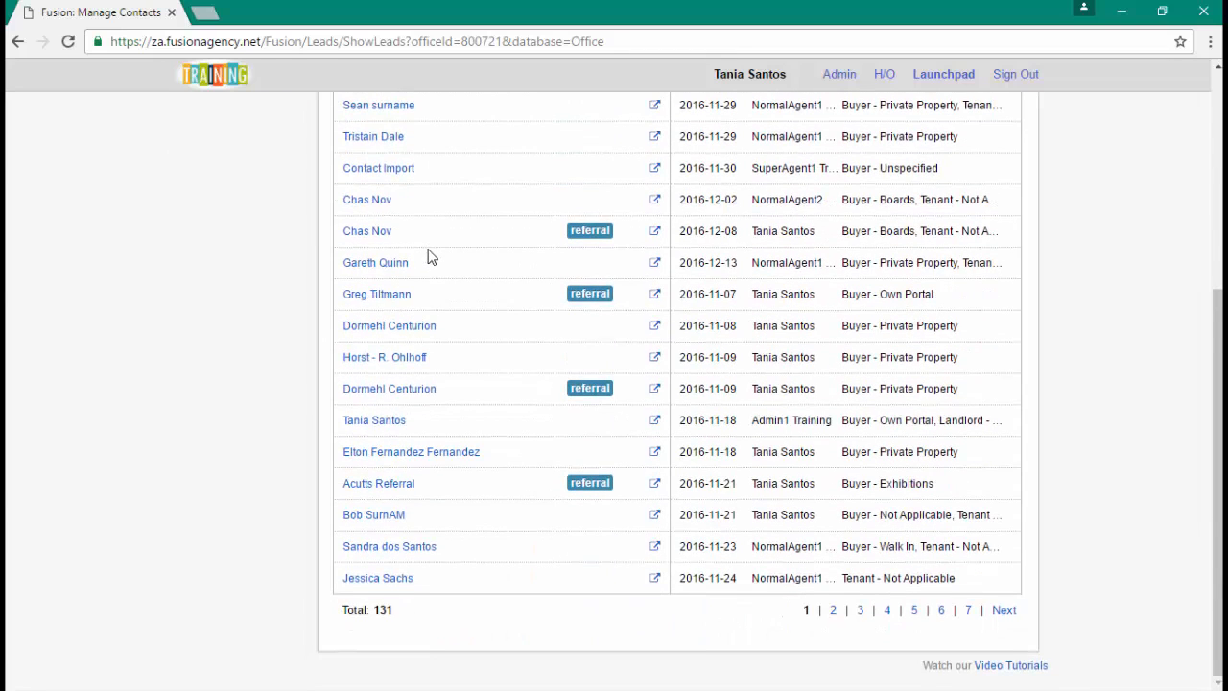
scroll(429, 257, up, 4)
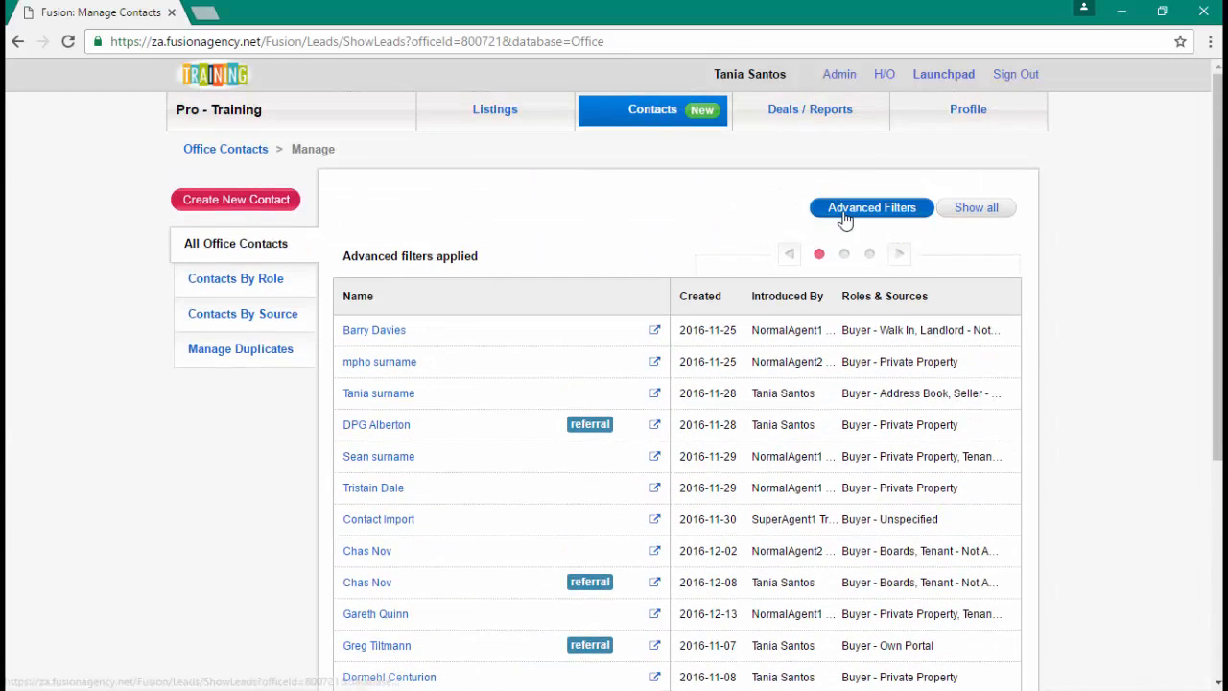
click(845, 213)
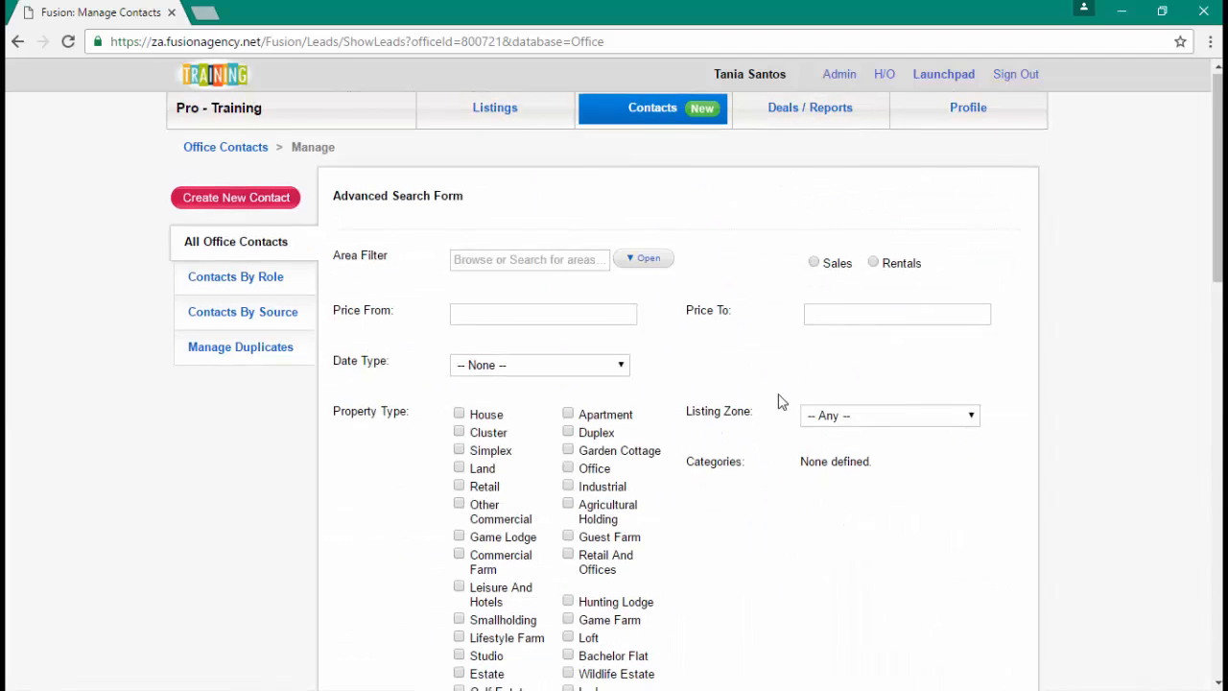
scroll(782, 402, down, 10)
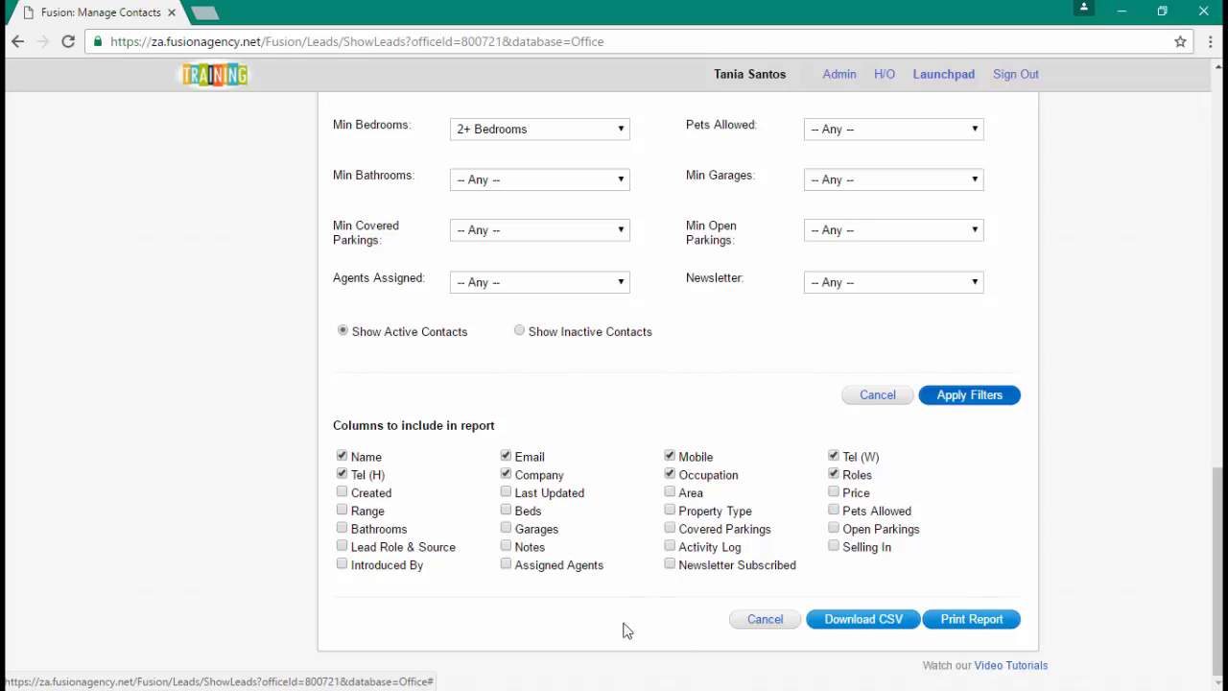
scroll(601, 606, up, 4)
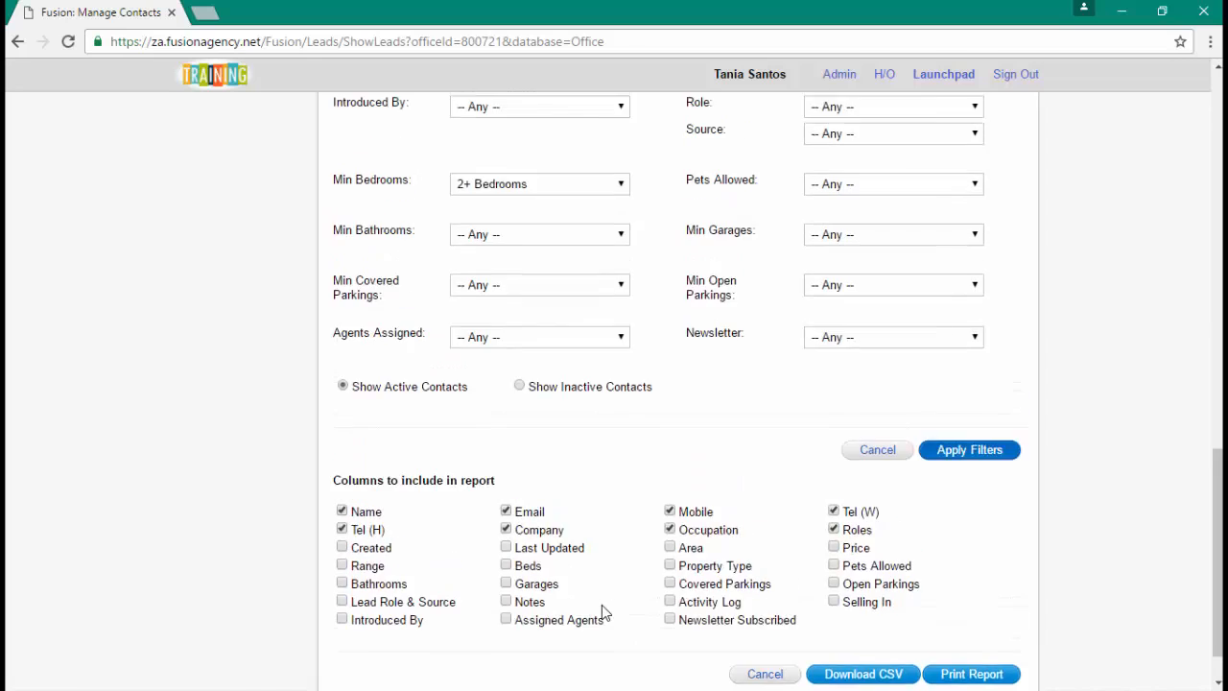
scroll(602, 605, up, 7)
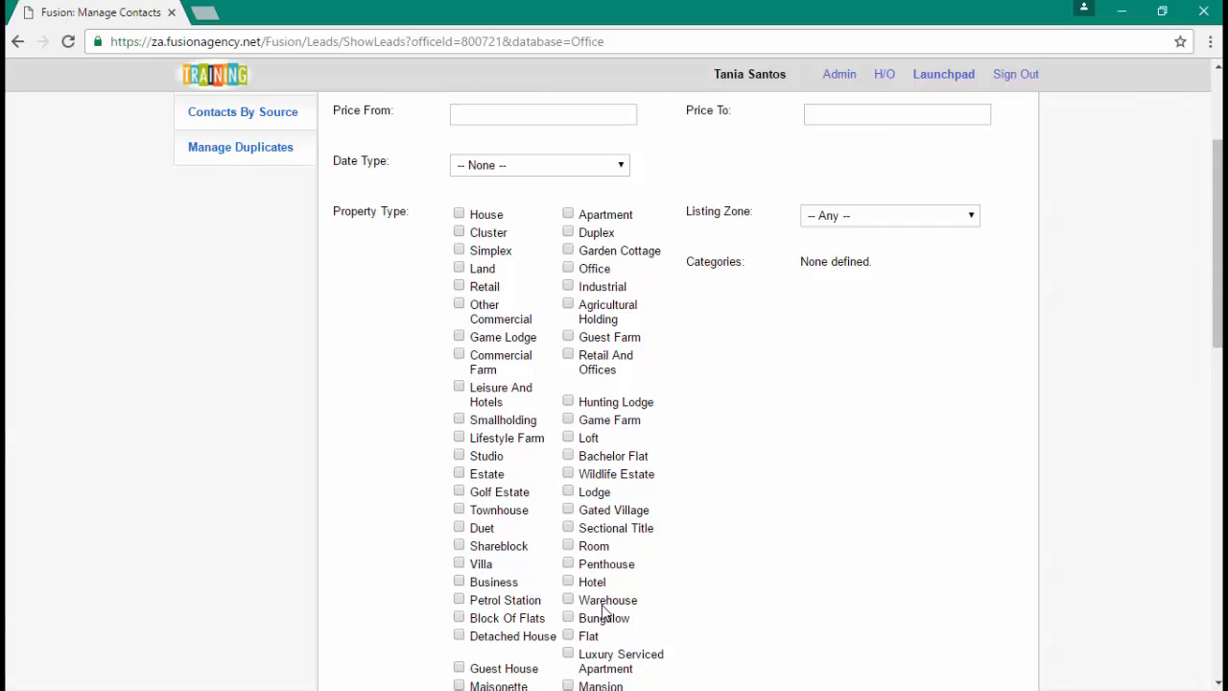
scroll(605, 576, up, 2)
mouse_move(653, 110)
click(655, 156)
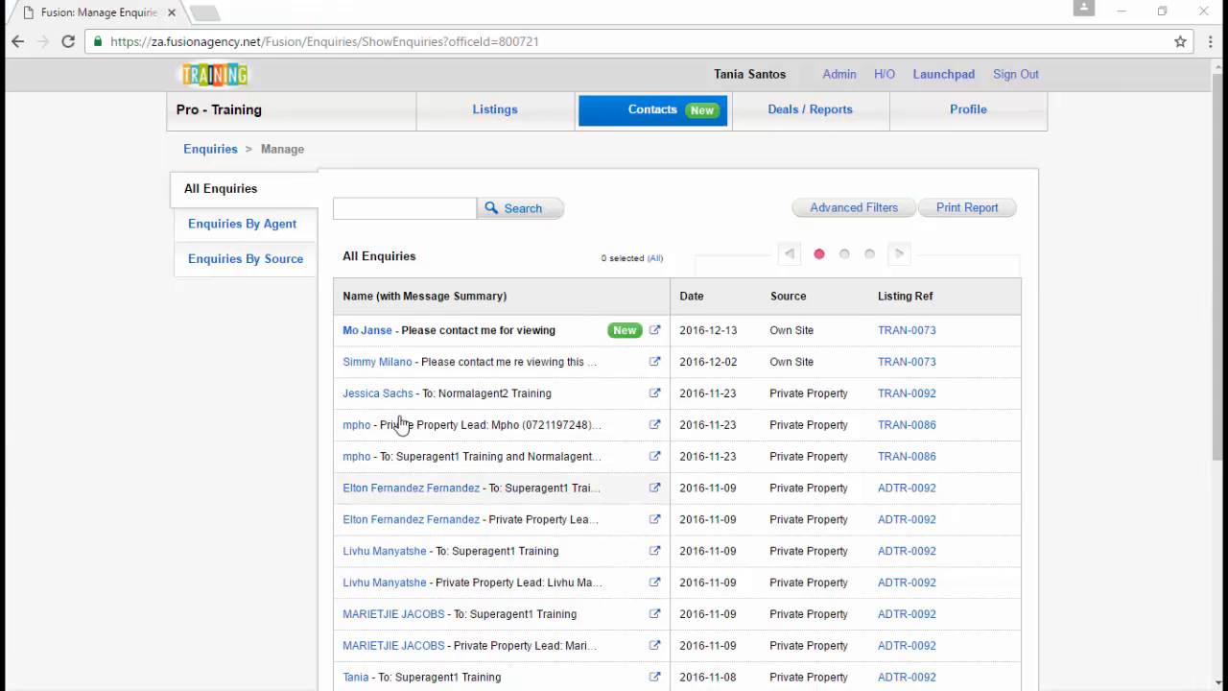
- Open the 2016-12-02 viewing enquiry for listing TRAN-0073 from All Enquiries
click(374, 372)
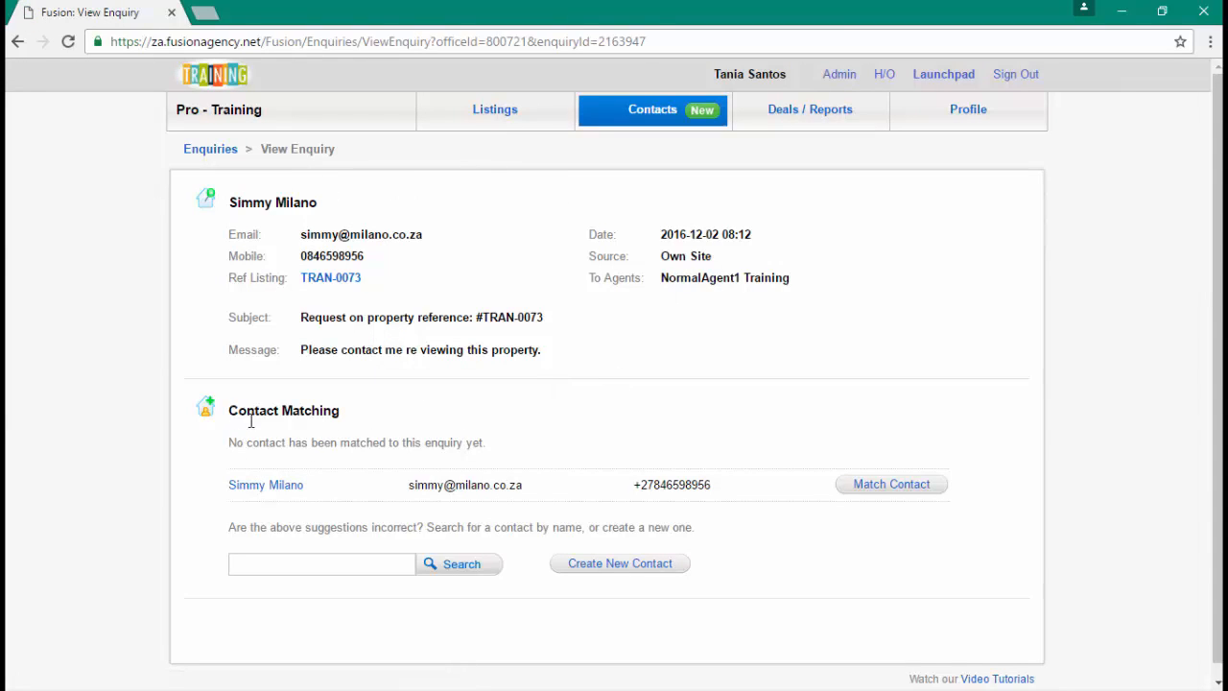
- Match the 2016-12-02 TRAN-0073 enquiry to its suggested existing contact
click(638, 112)
click(873, 488)
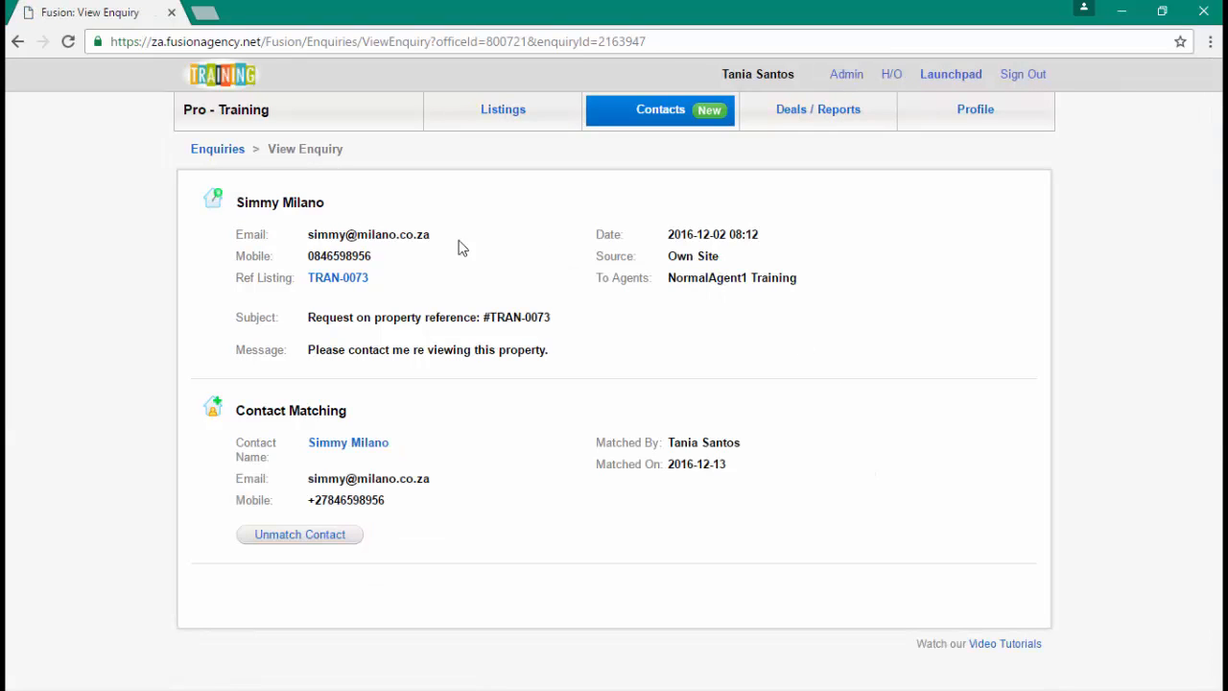
- Open the matched contact's record and confirm its Enquiries section lists the TRAN-0073 viewing request
click(332, 446)
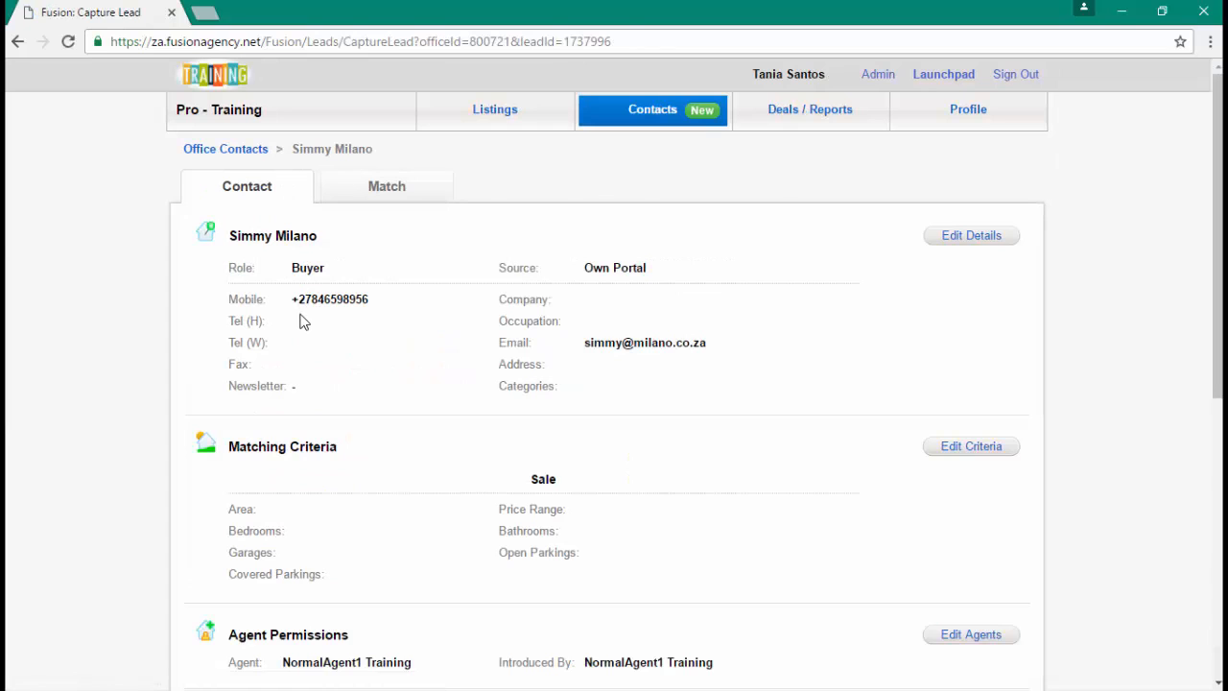
scroll(300, 321, down, 2)
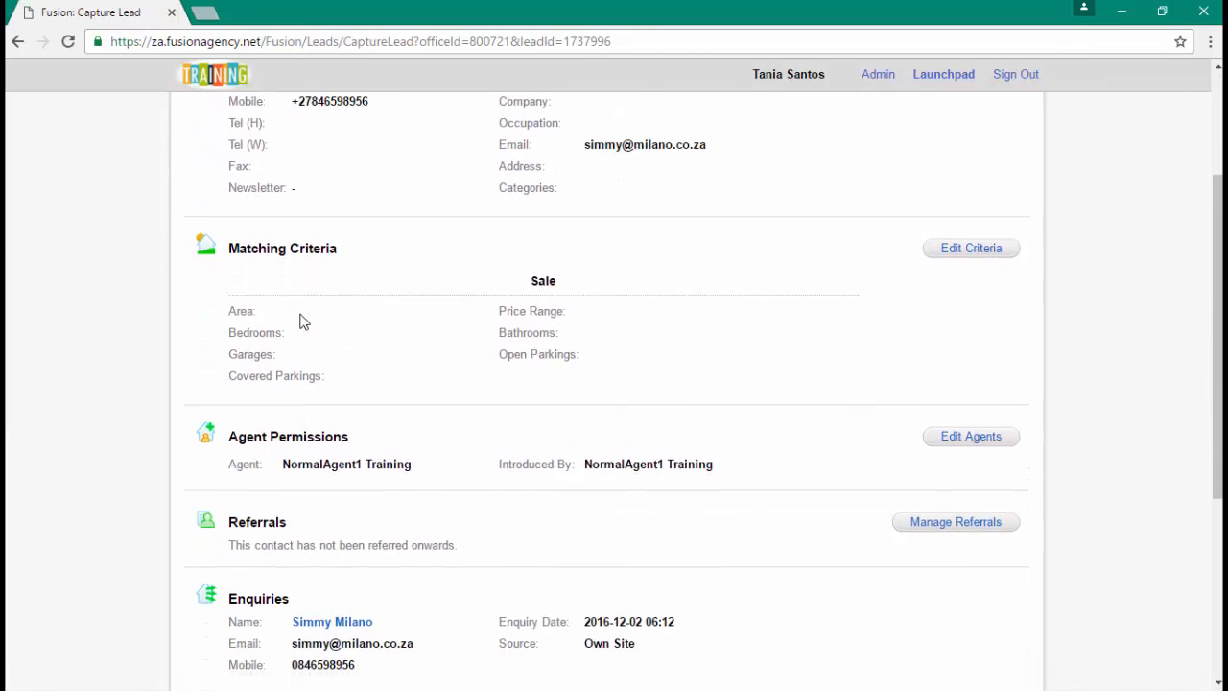
scroll(301, 321, down, 2)
scroll(301, 321, down, 1)
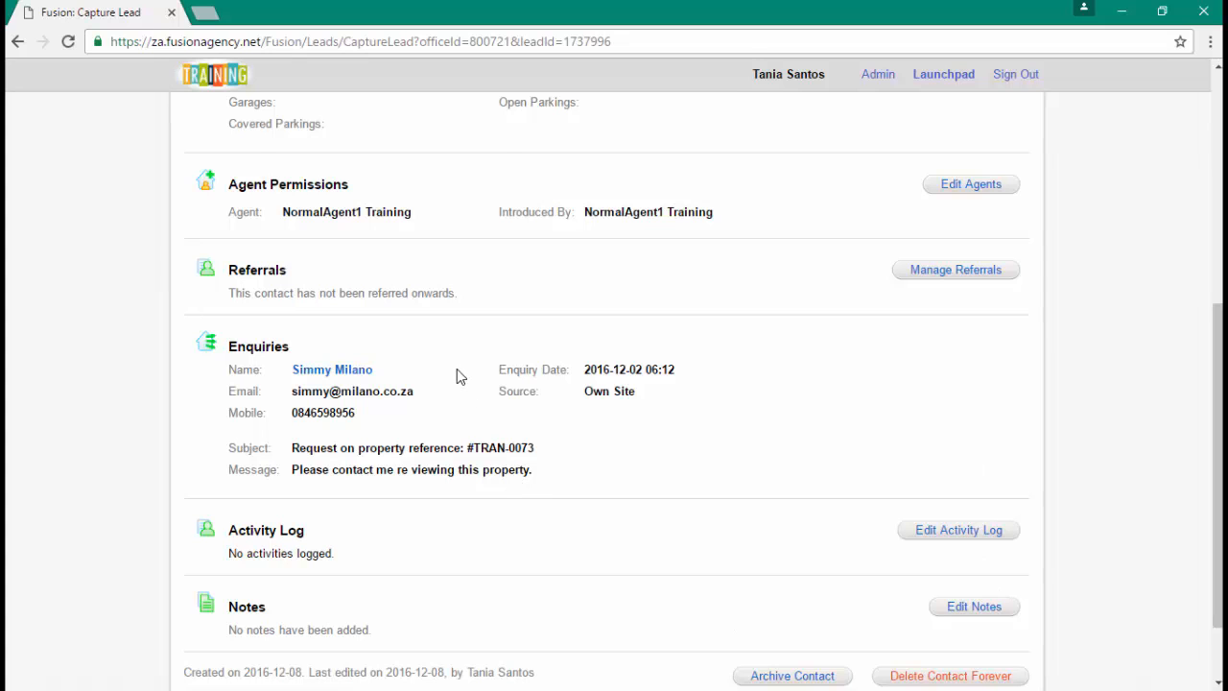
scroll(456, 376, up, 5)
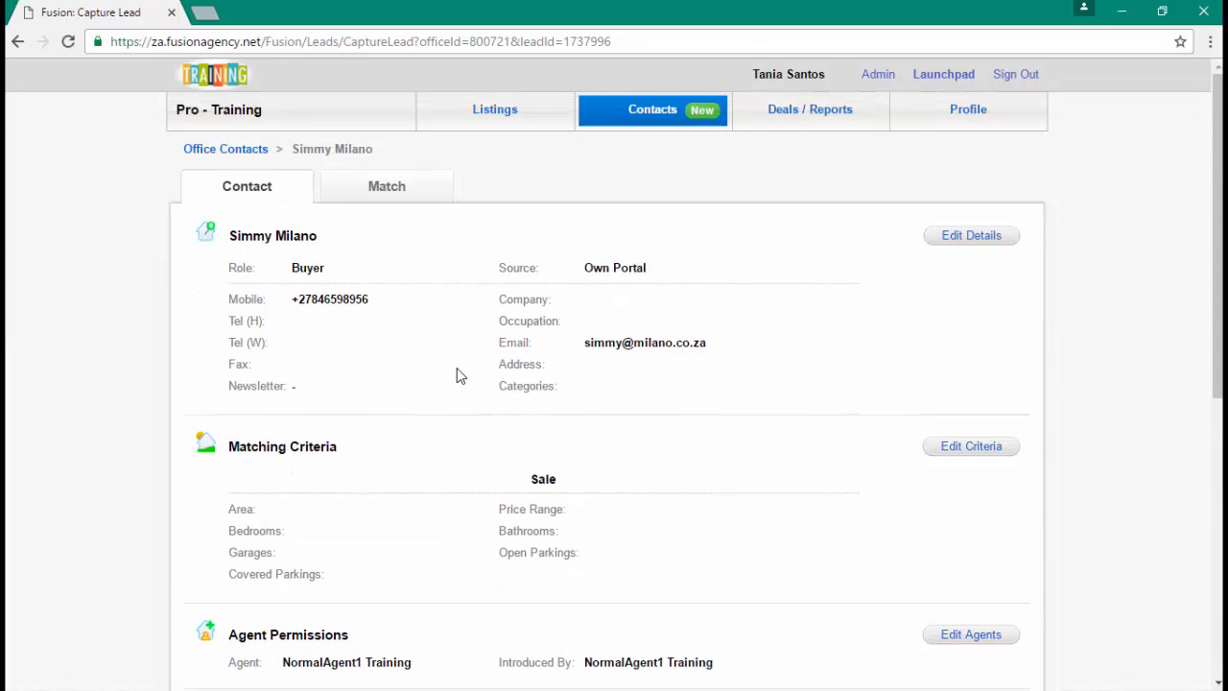
click(655, 114)
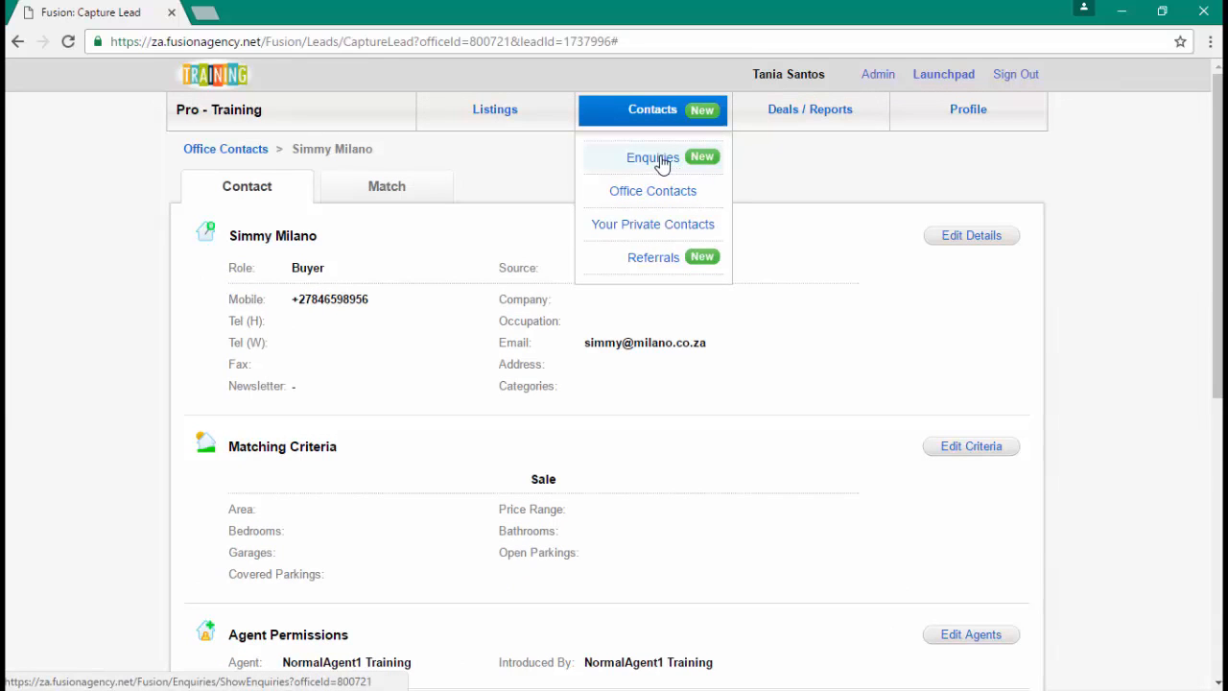
- Open the new 2016-12-13 Own Site enquiry for TRAN-0073 from All Enquiries
click(653, 158)
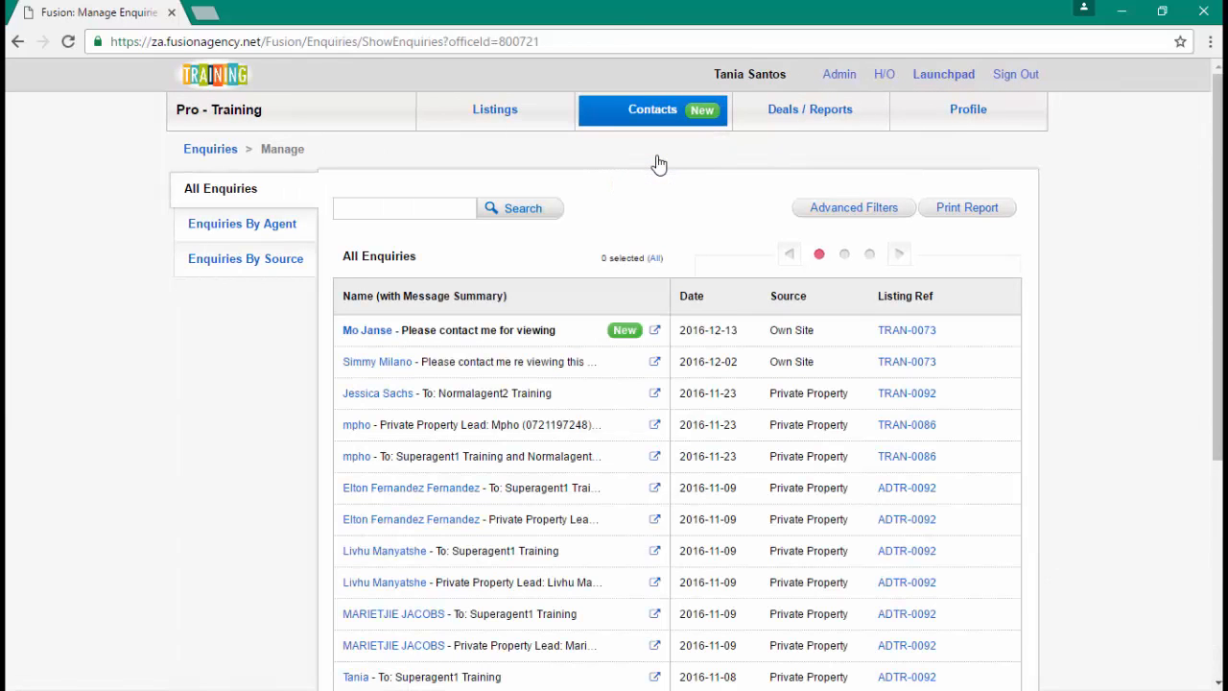
click(363, 336)
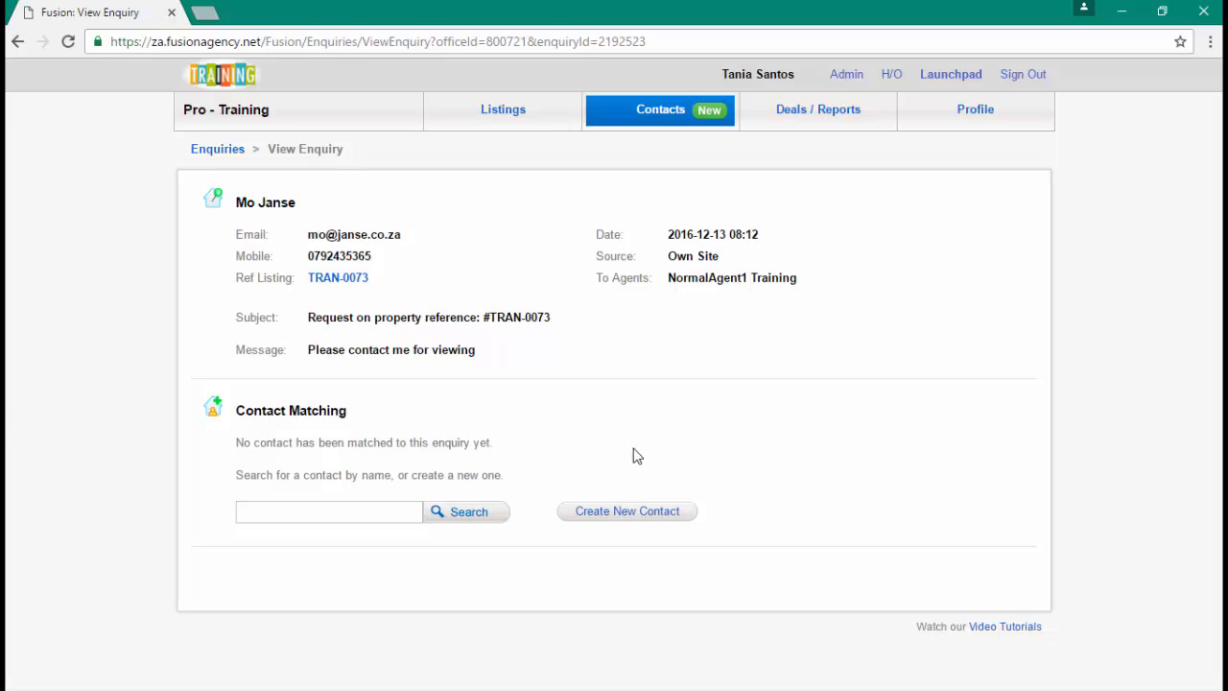
- Preview a new contact form from the enquiry, then reopen the 2016-12-13 enquiry
click(624, 514)
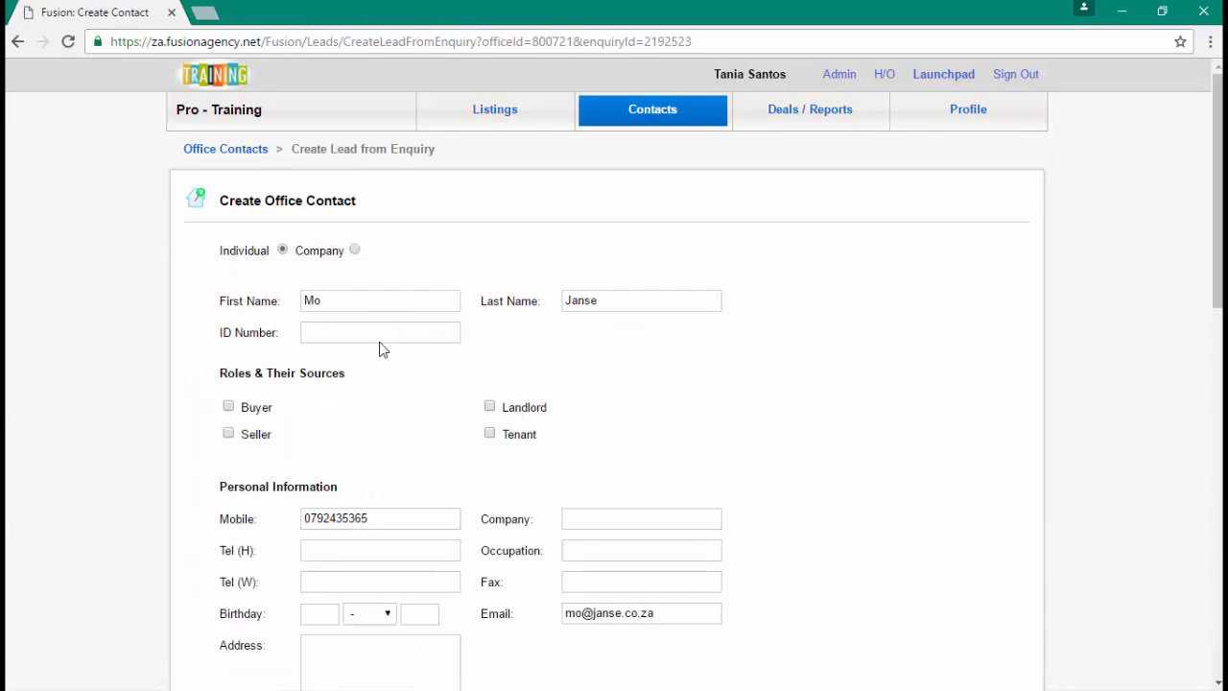
scroll(360, 320, down, 2)
scroll(362, 320, down, 3)
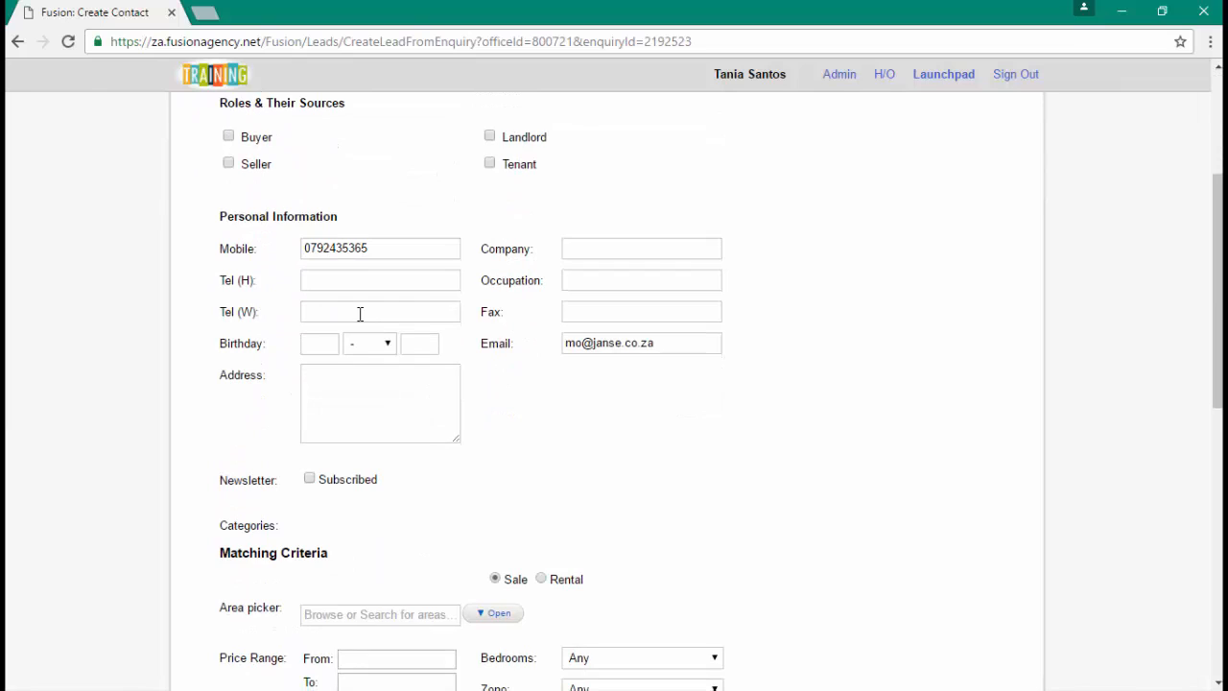
scroll(360, 317, down, 3)
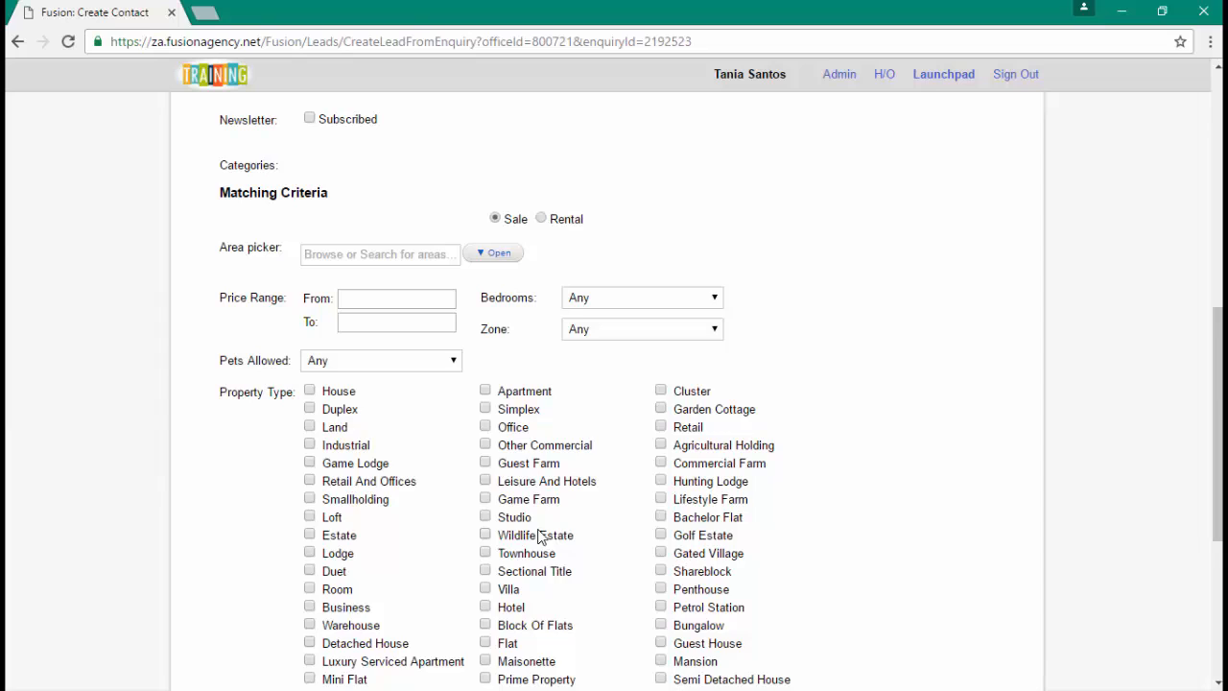
scroll(541, 536, up, 6)
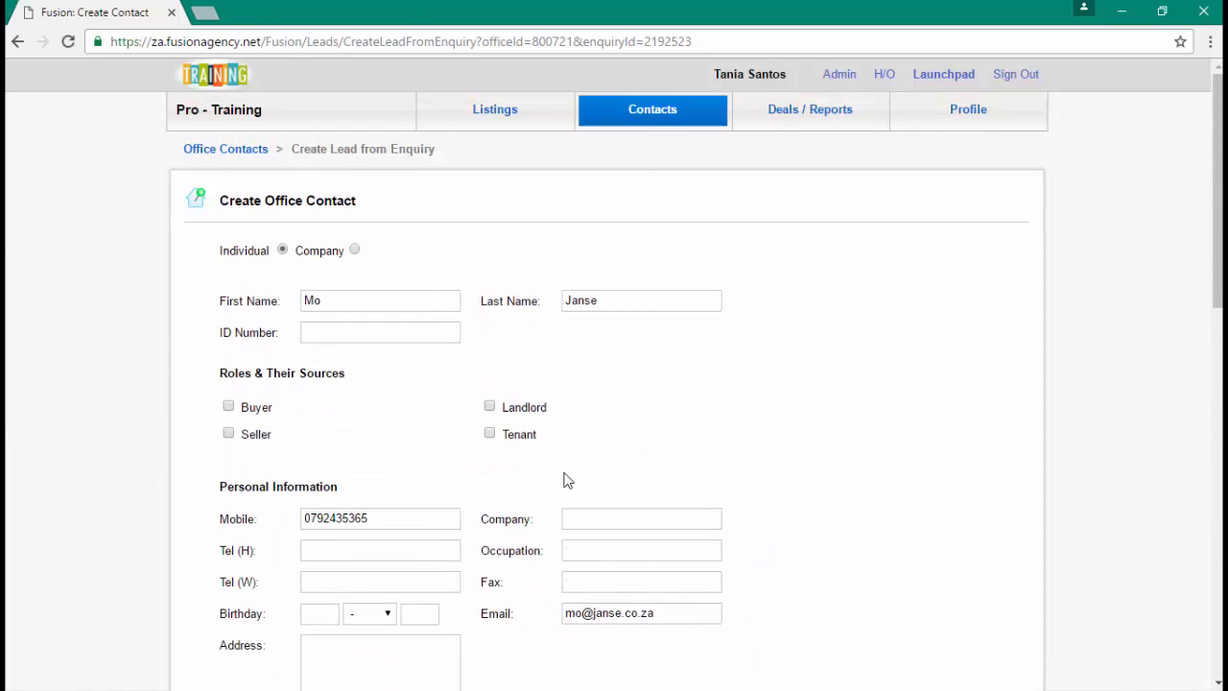
mouse_move(650, 125)
click(653, 160)
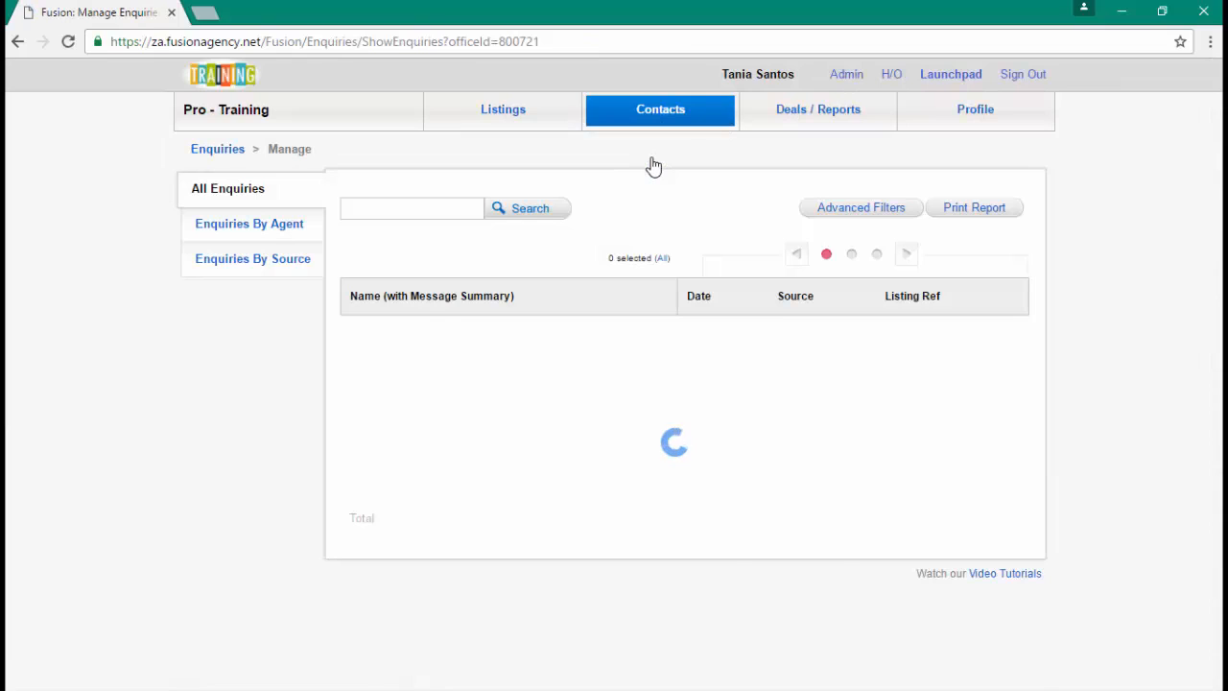
click(372, 332)
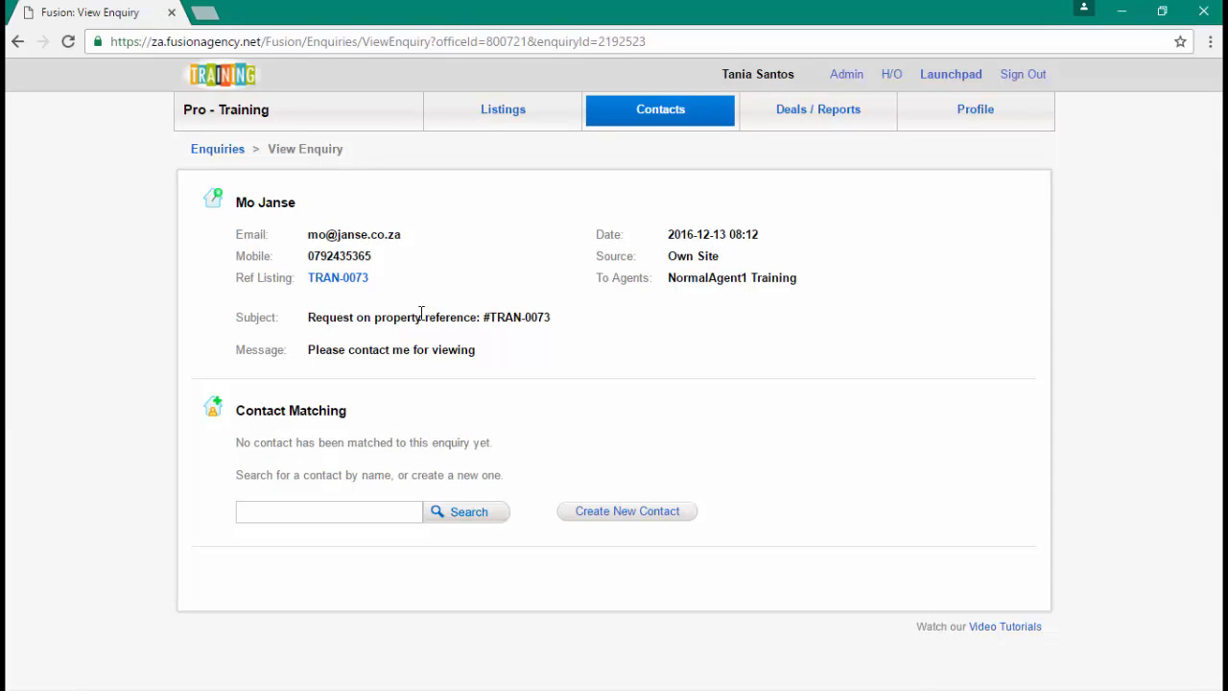
- Open listing TRAN-0073 in a new tab and start a contact pre-filled from the enquiry
right_click(361, 286)
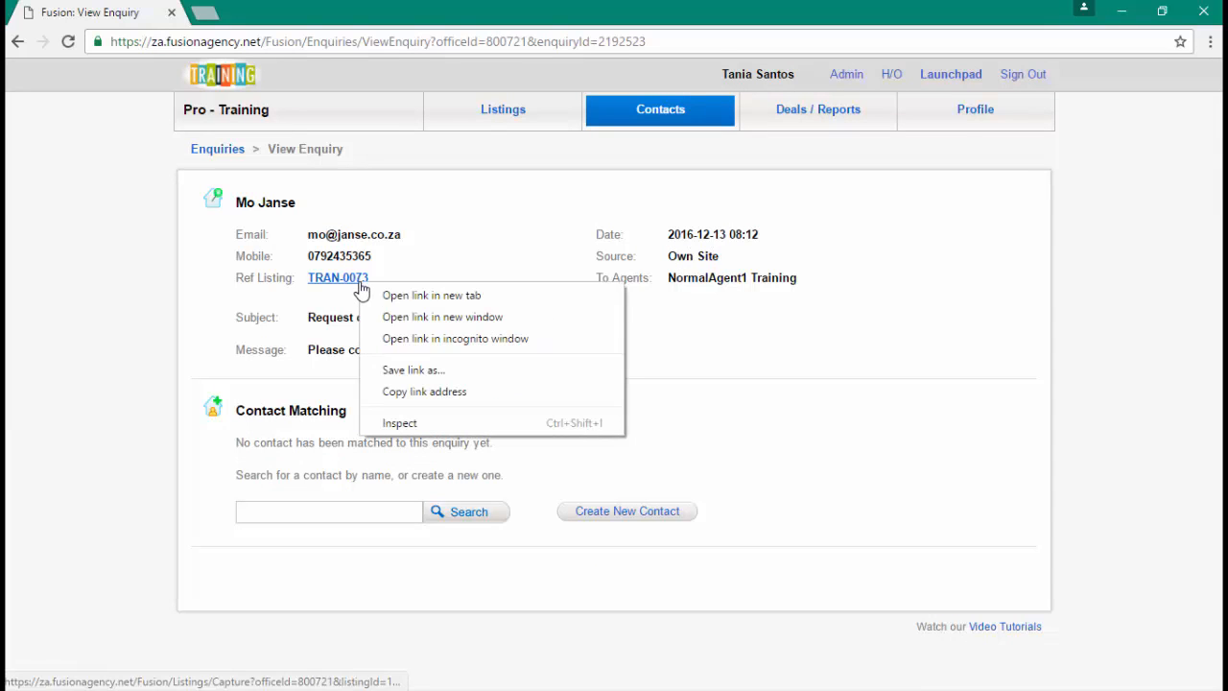
click(412, 298)
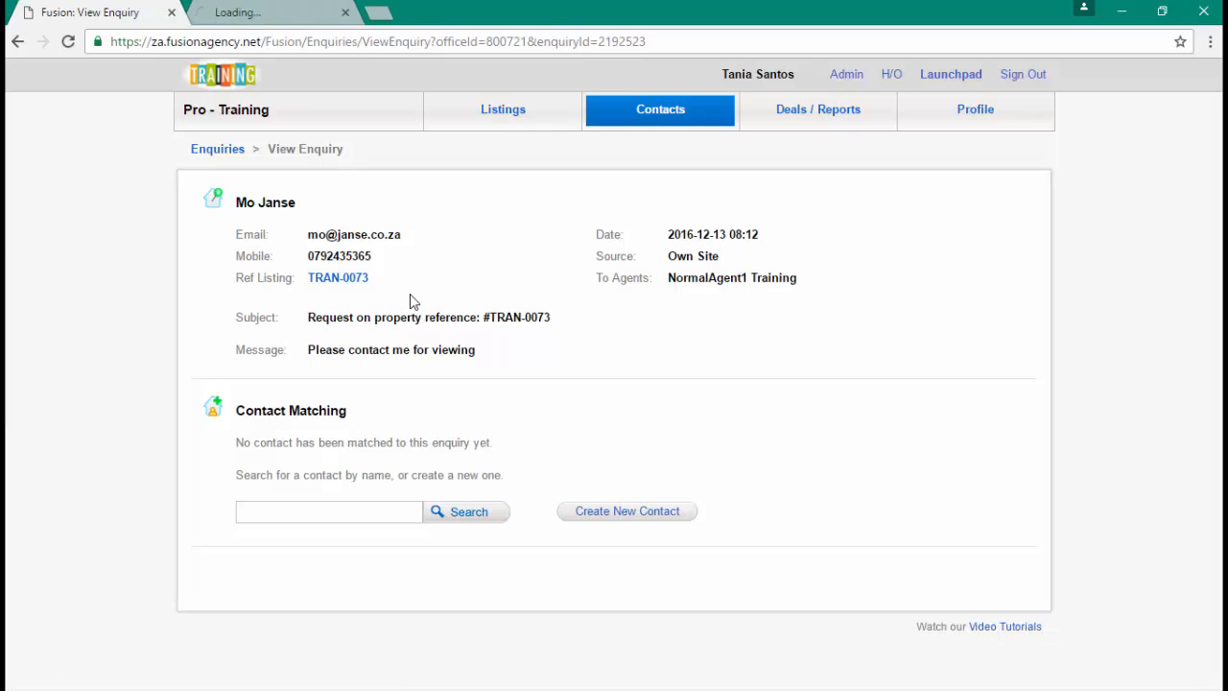
click(646, 526)
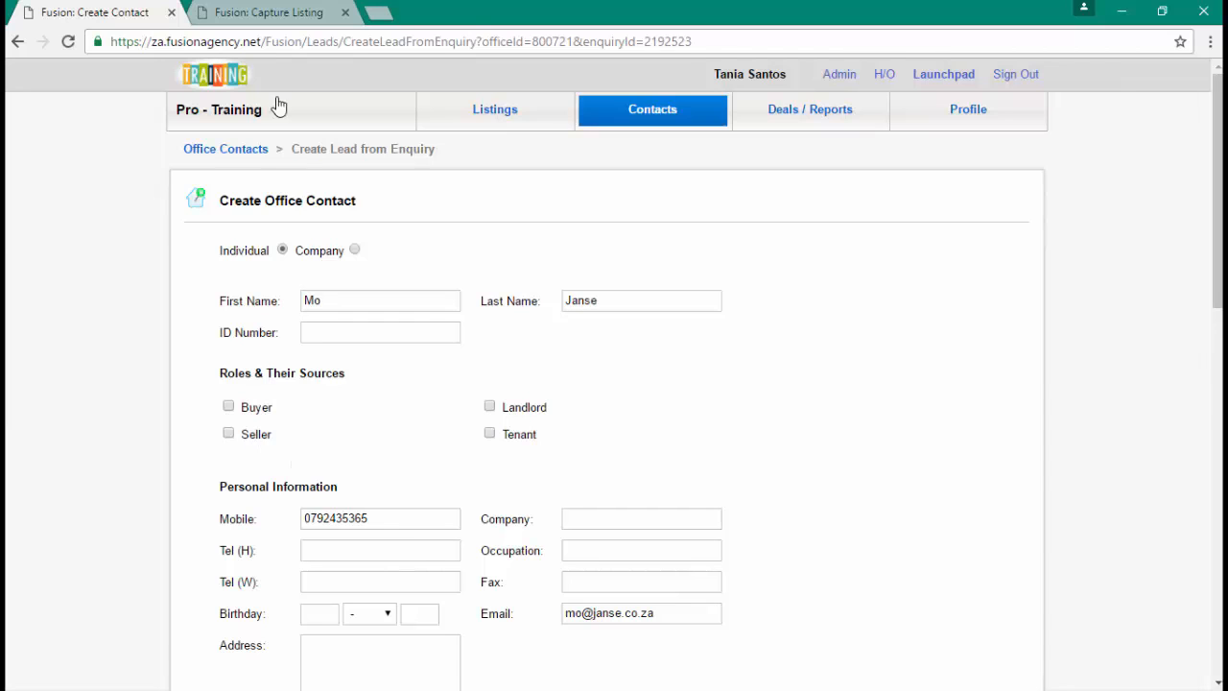
click(261, 13)
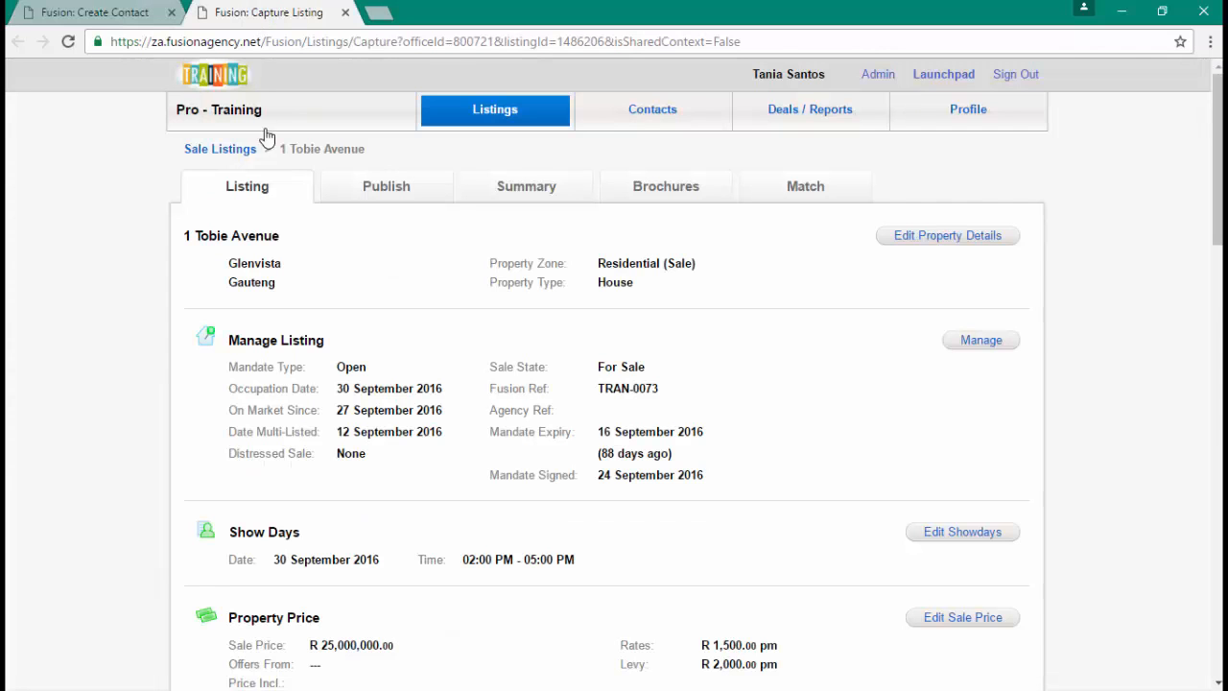
- Mark the new contact as a Buyer with Own Portal as the lead source
click(133, 17)
click(229, 408)
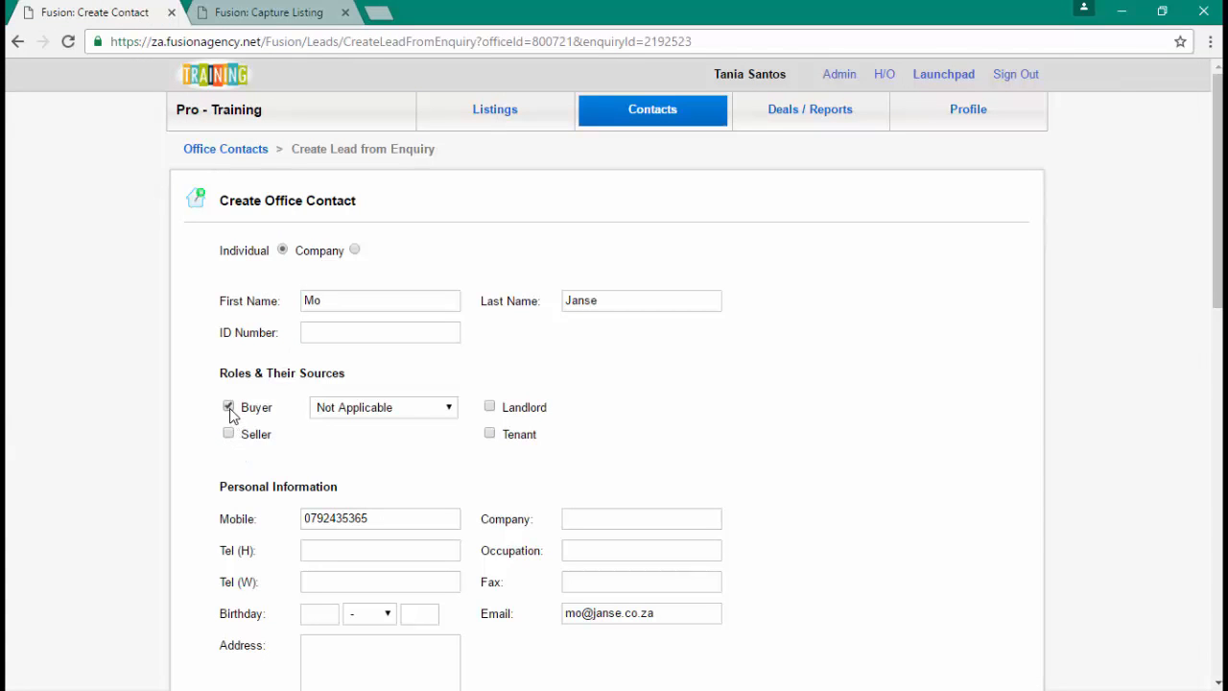
click(368, 415)
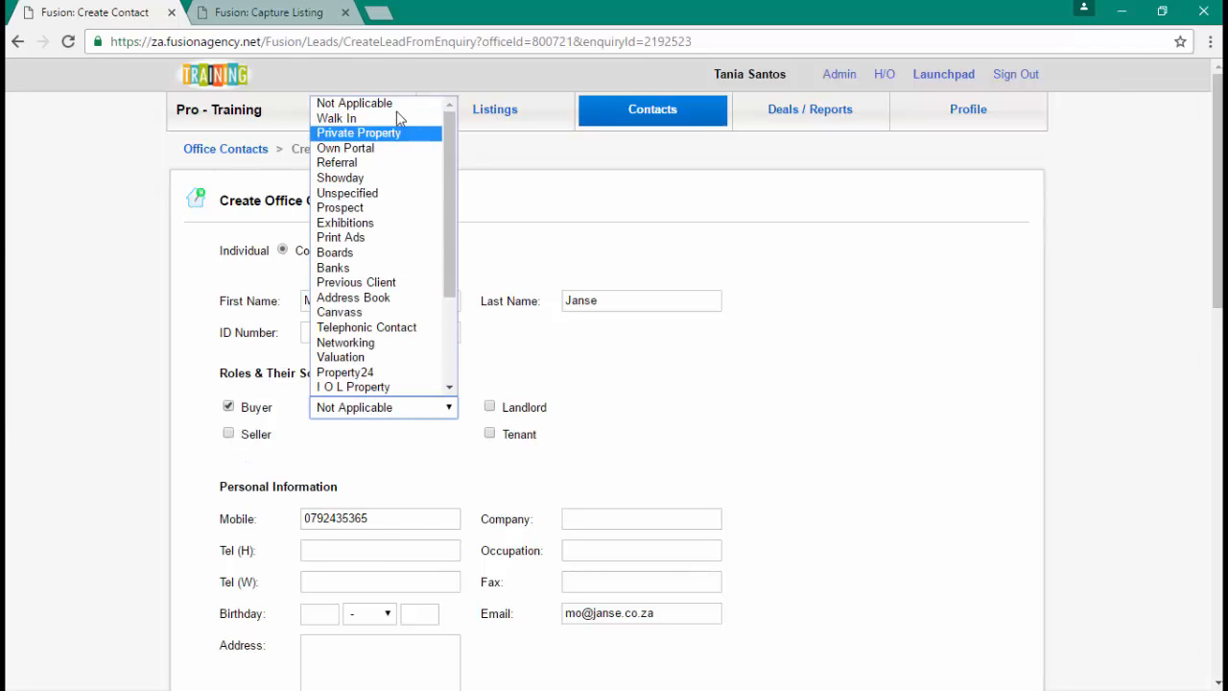
click(393, 148)
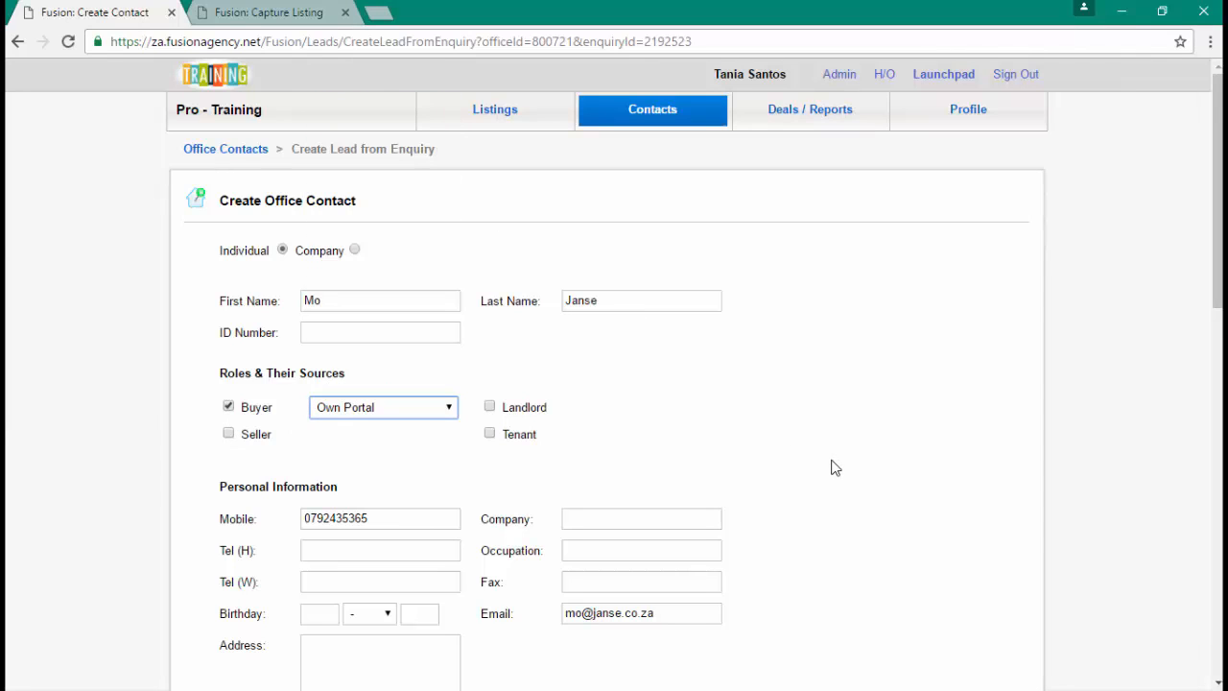
scroll(833, 467, down, 1)
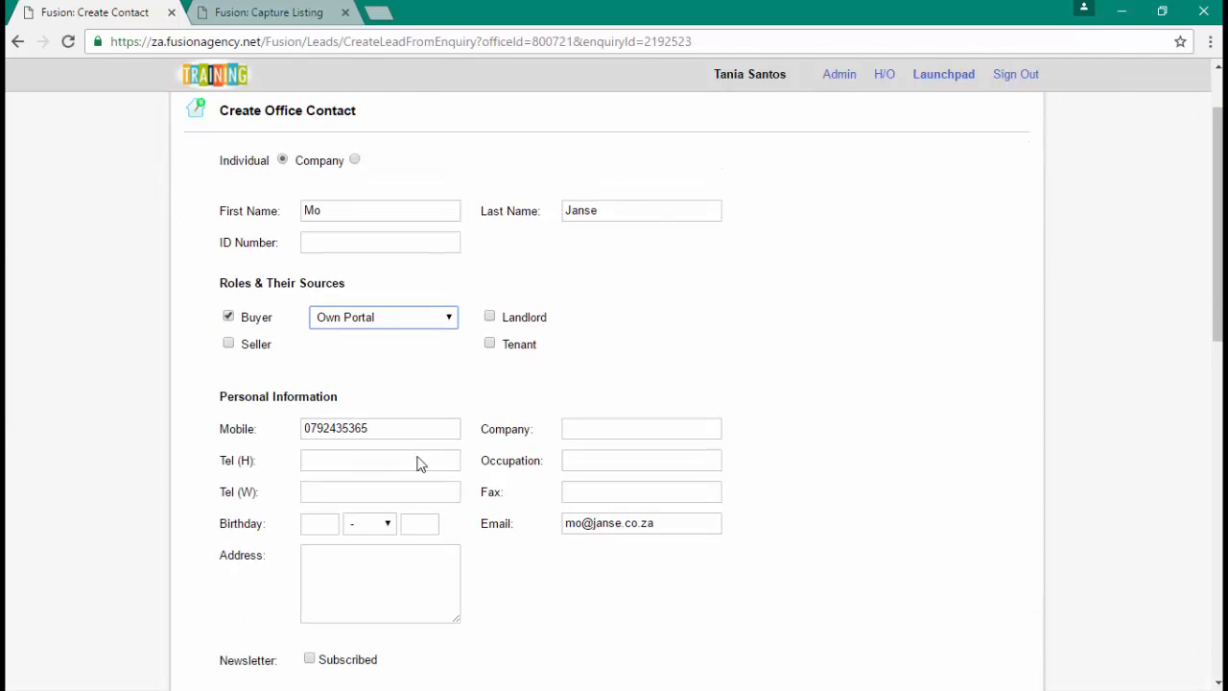
scroll(704, 567, down, 1)
scroll(703, 567, down, 4)
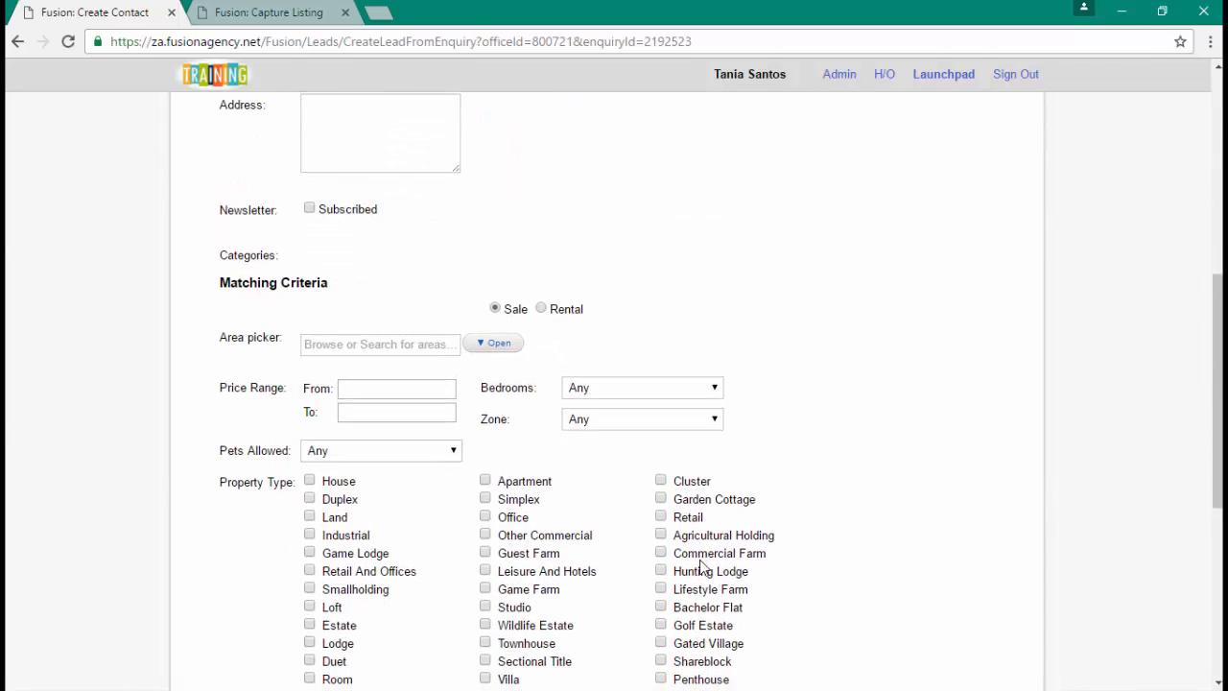
scroll(703, 568, down, 1)
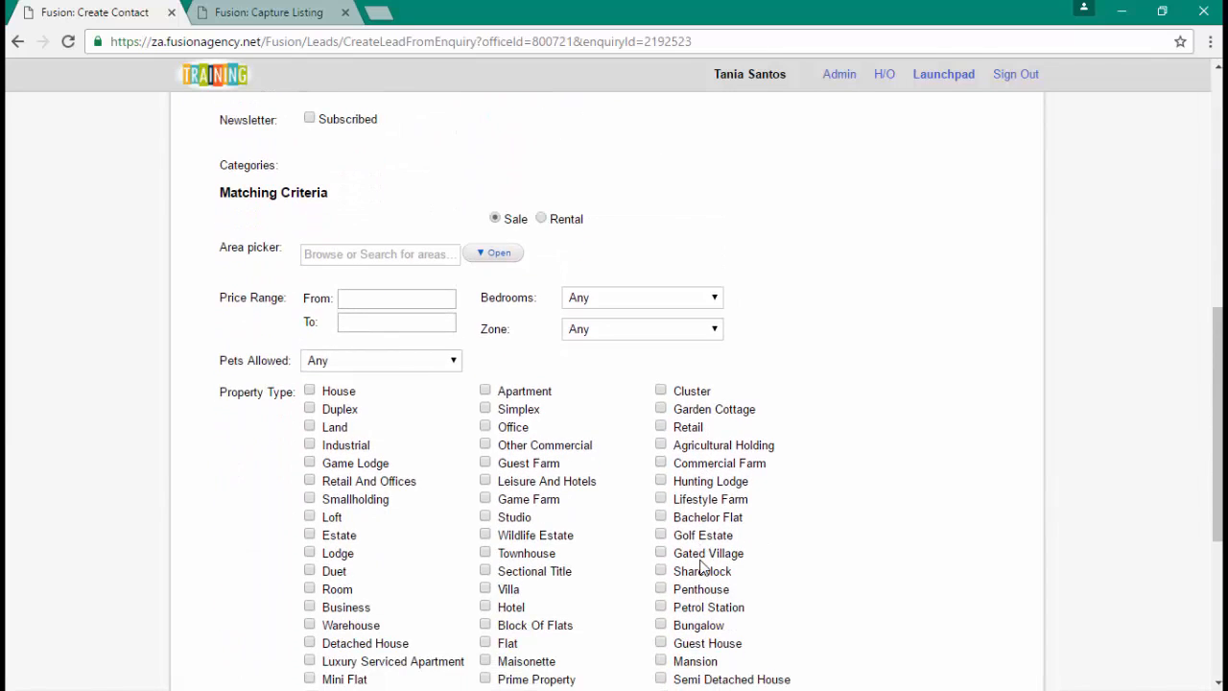
click(260, 26)
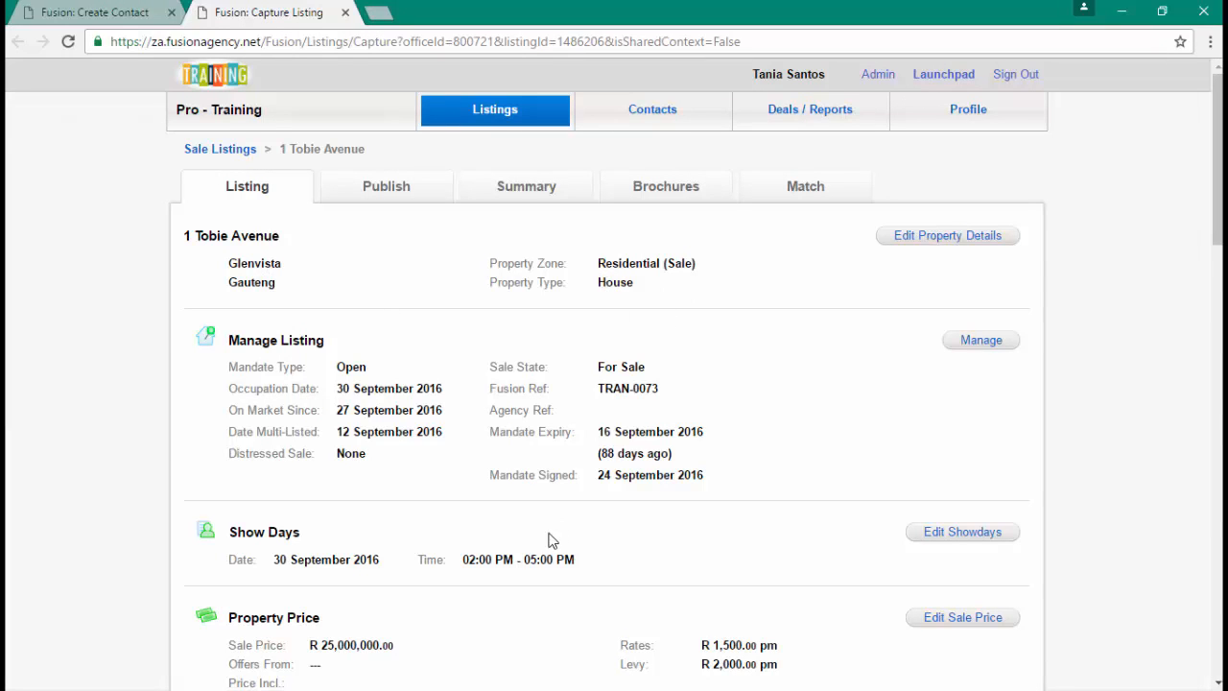
- Scroll through the TRAN-0073 listing to review its seller, tenant, photos and features
scroll(432, 576, down, 1)
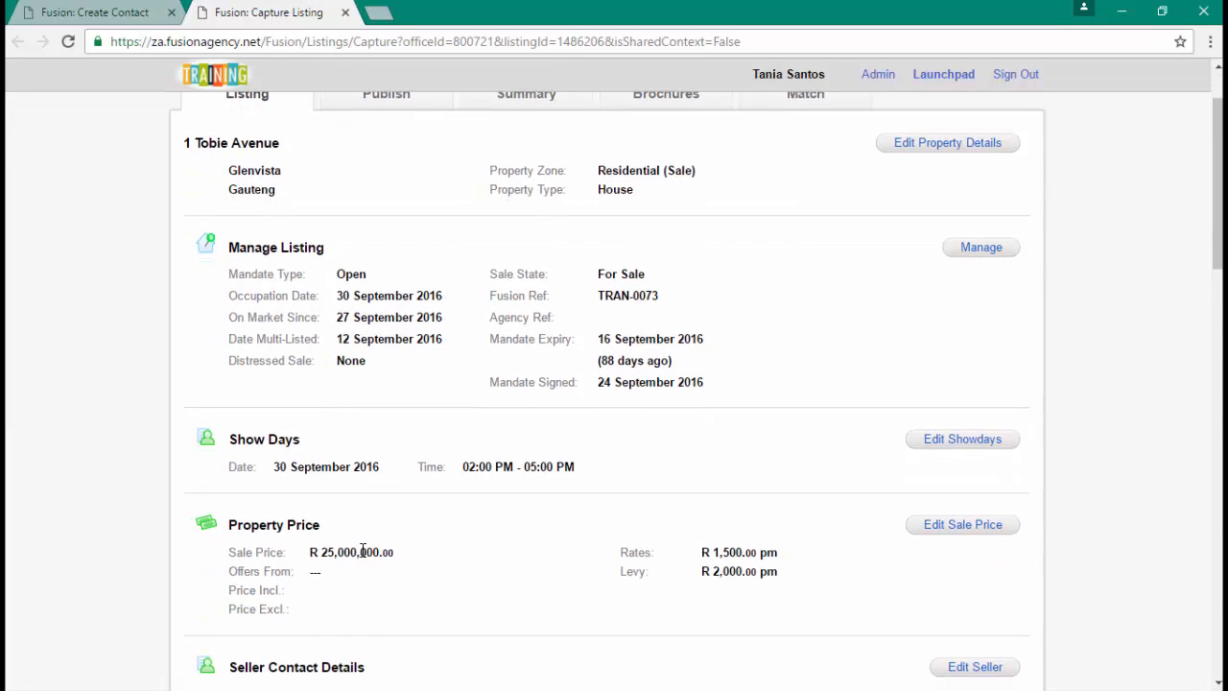
scroll(362, 552, down, 5)
scroll(363, 552, down, 3)
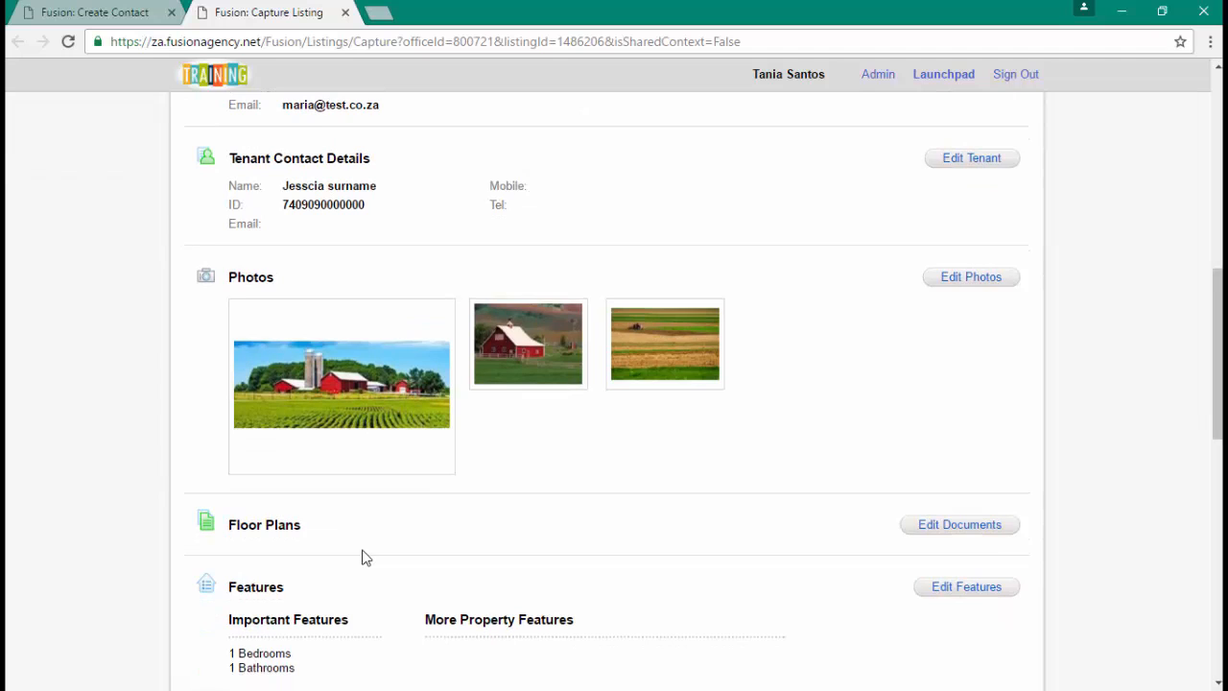
scroll(444, 489, up, 9)
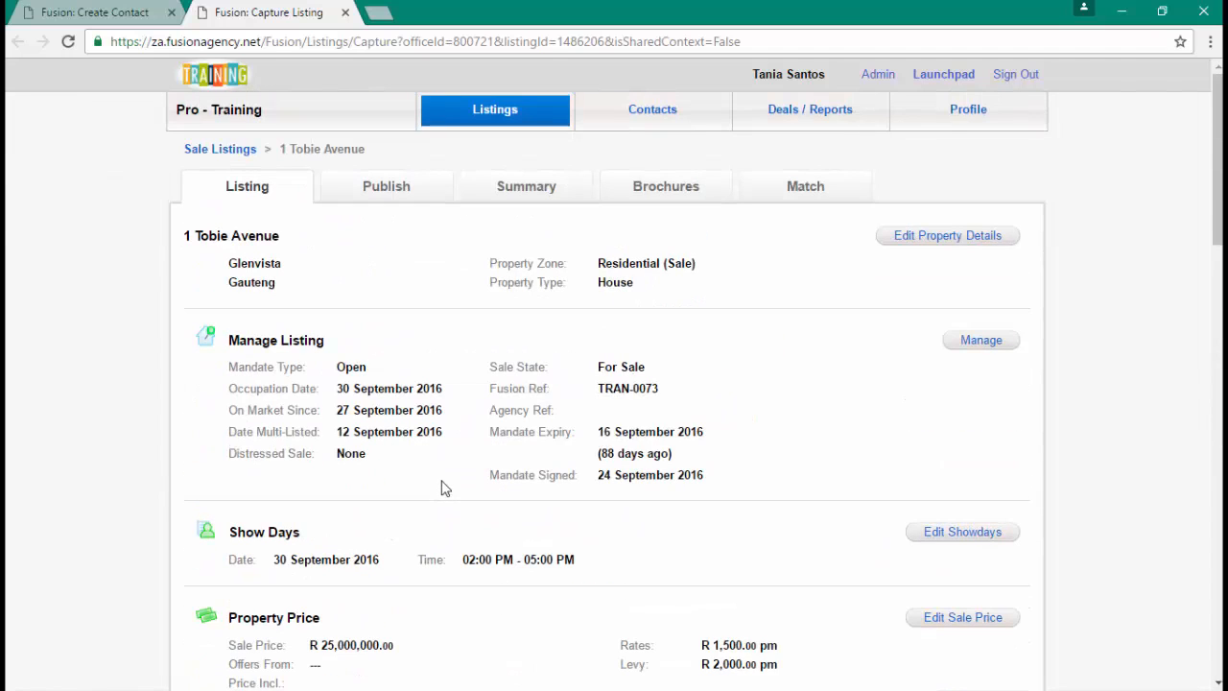
- Create the new buyer contact, check the listing's agent details, and return to the contact page
click(95, 13)
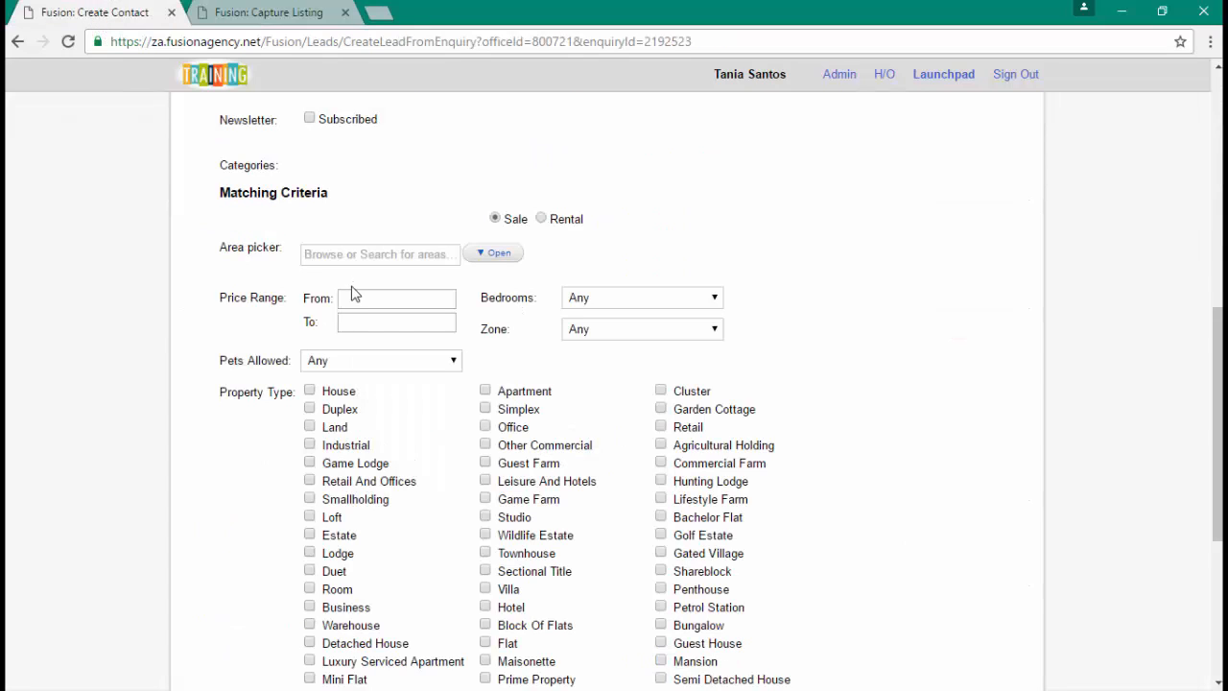
scroll(416, 397, down, 4)
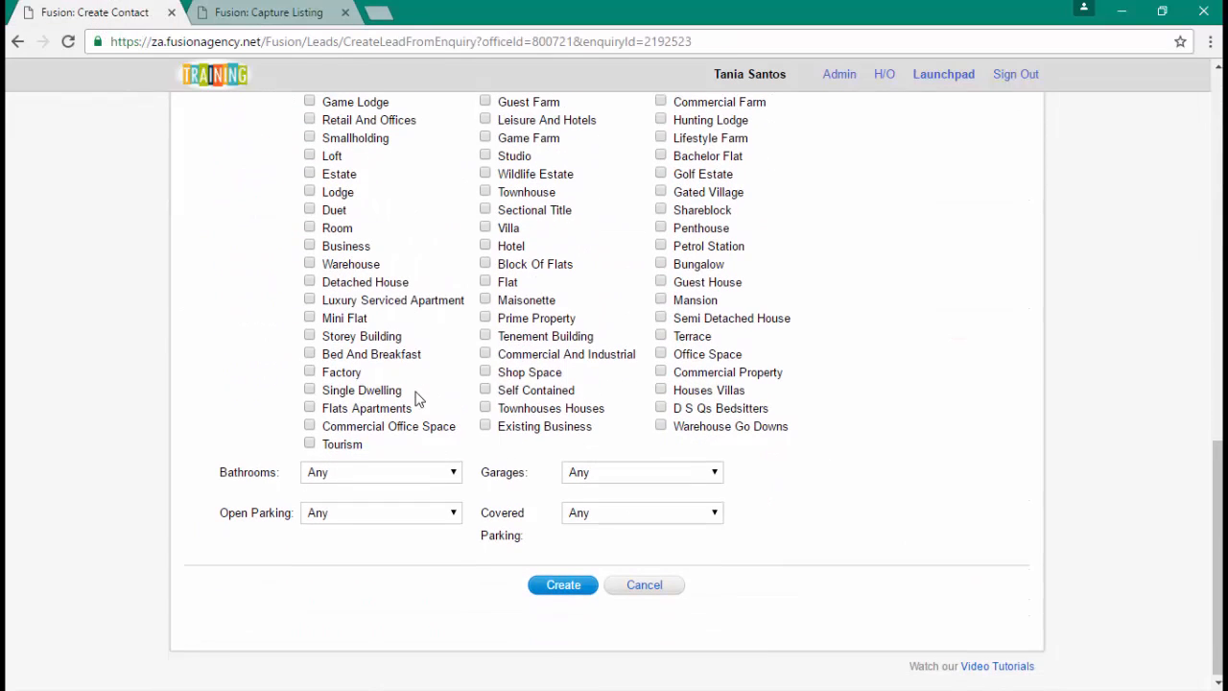
click(575, 593)
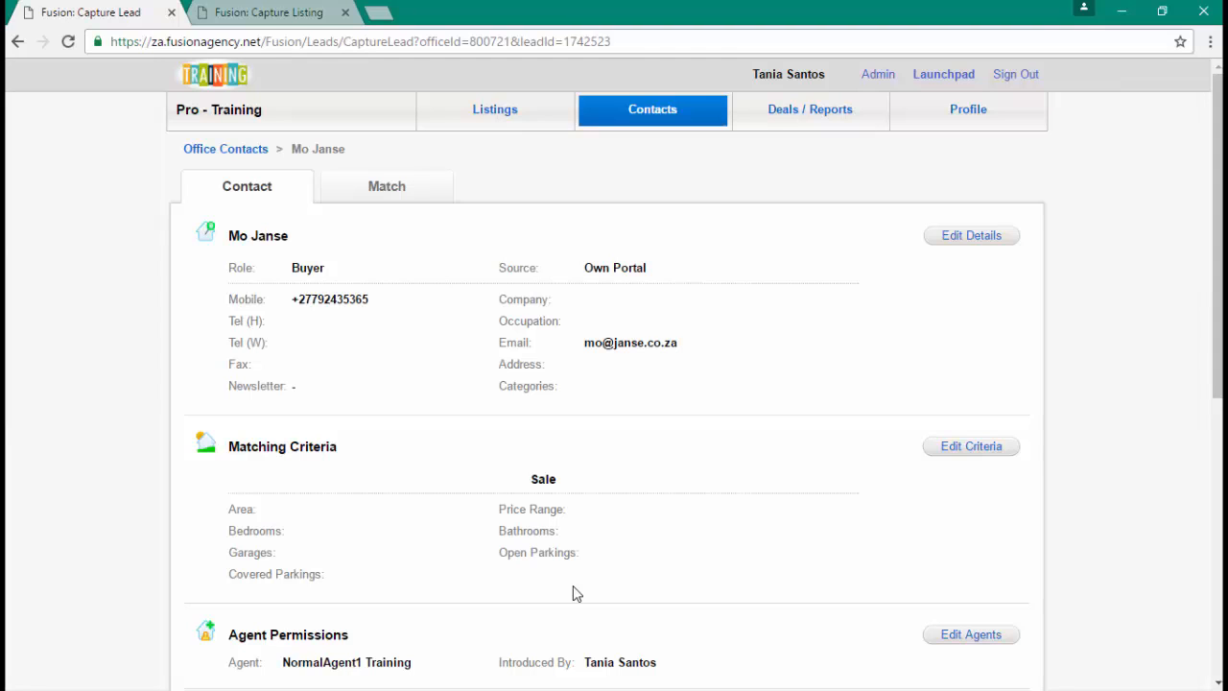
scroll(576, 593, down, 3)
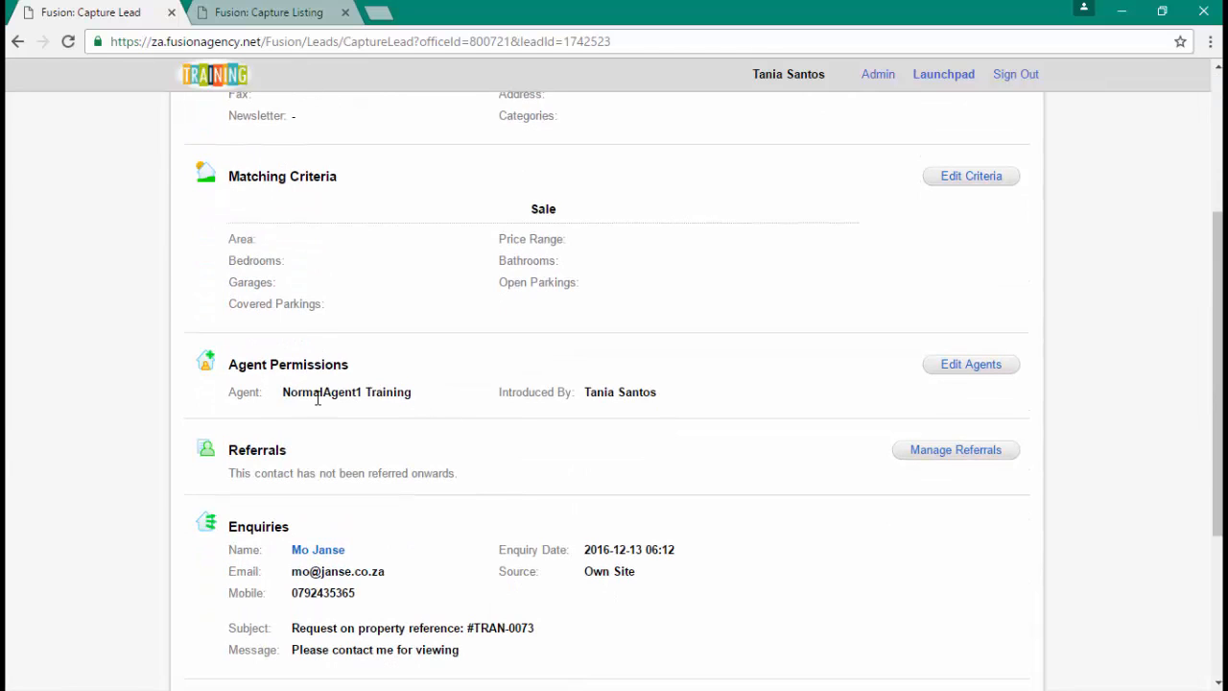
click(241, 13)
scroll(468, 462, down, 3)
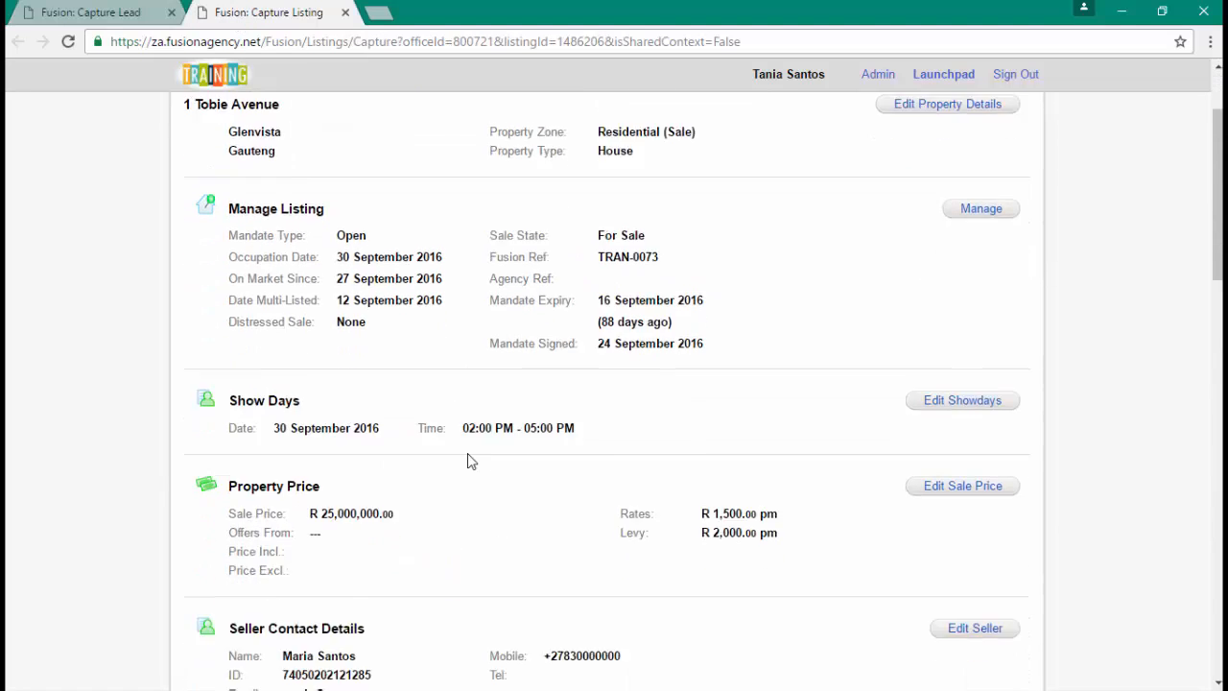
scroll(468, 462, down, 9)
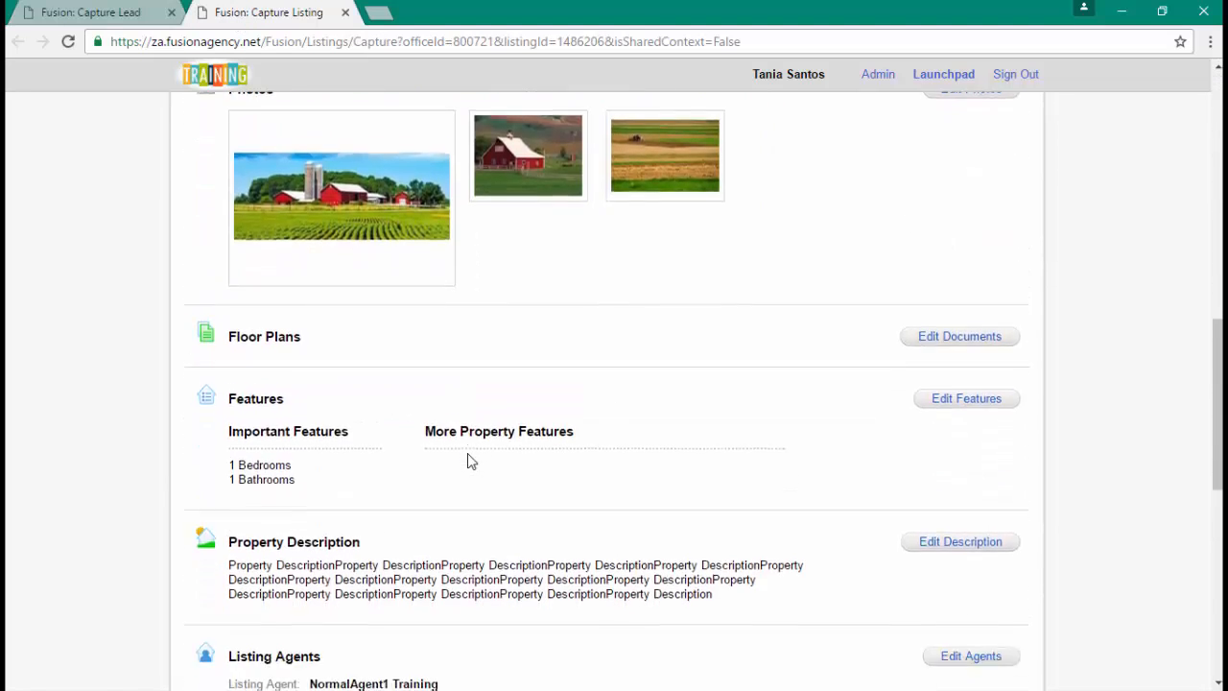
click(113, 11)
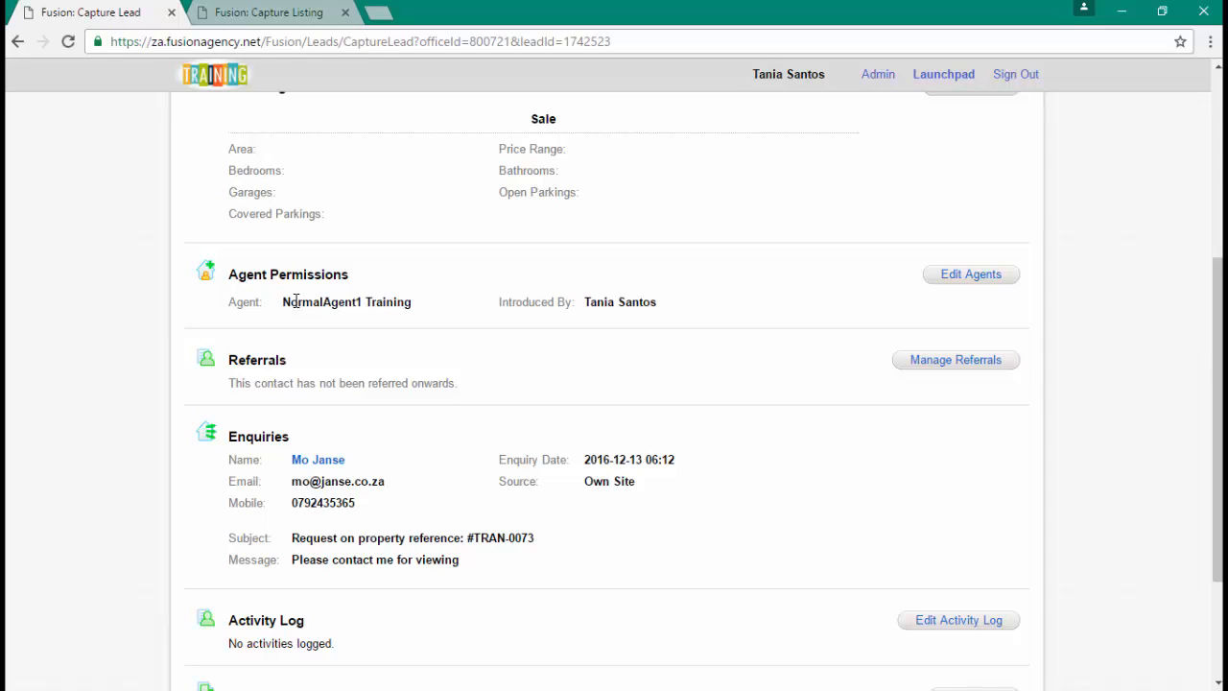
- Set the contact's Introduced By to NormalAgent1 Training and save the agent settings
click(971, 274)
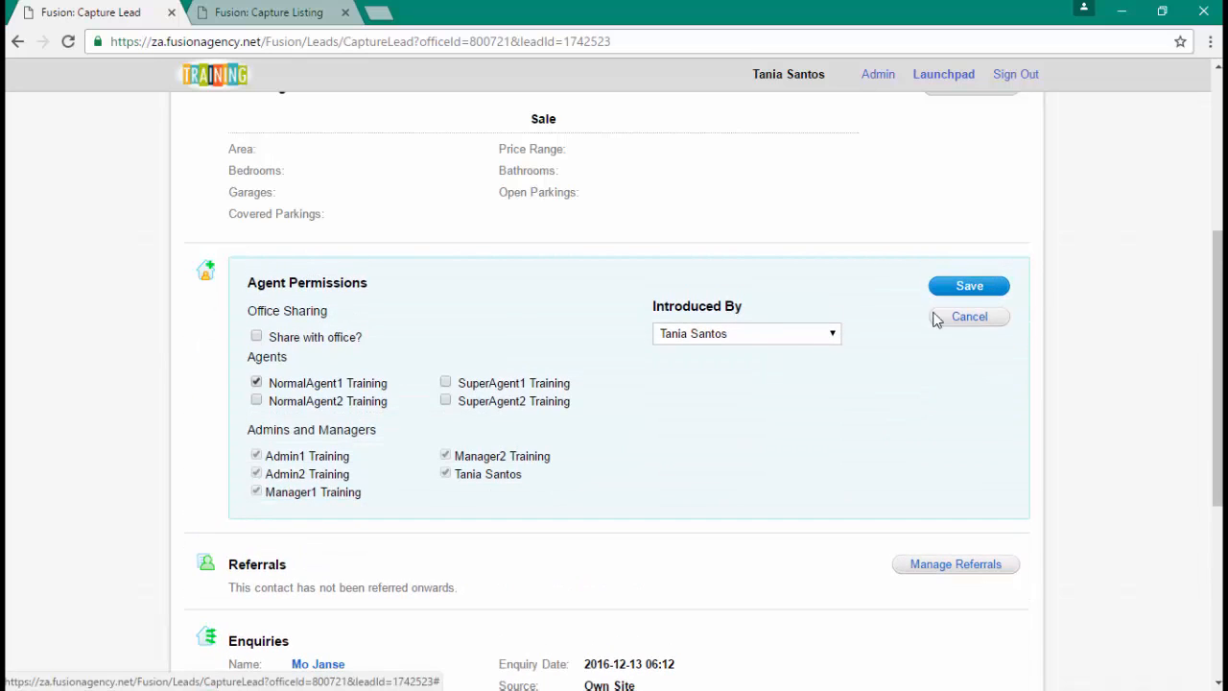
click(718, 340)
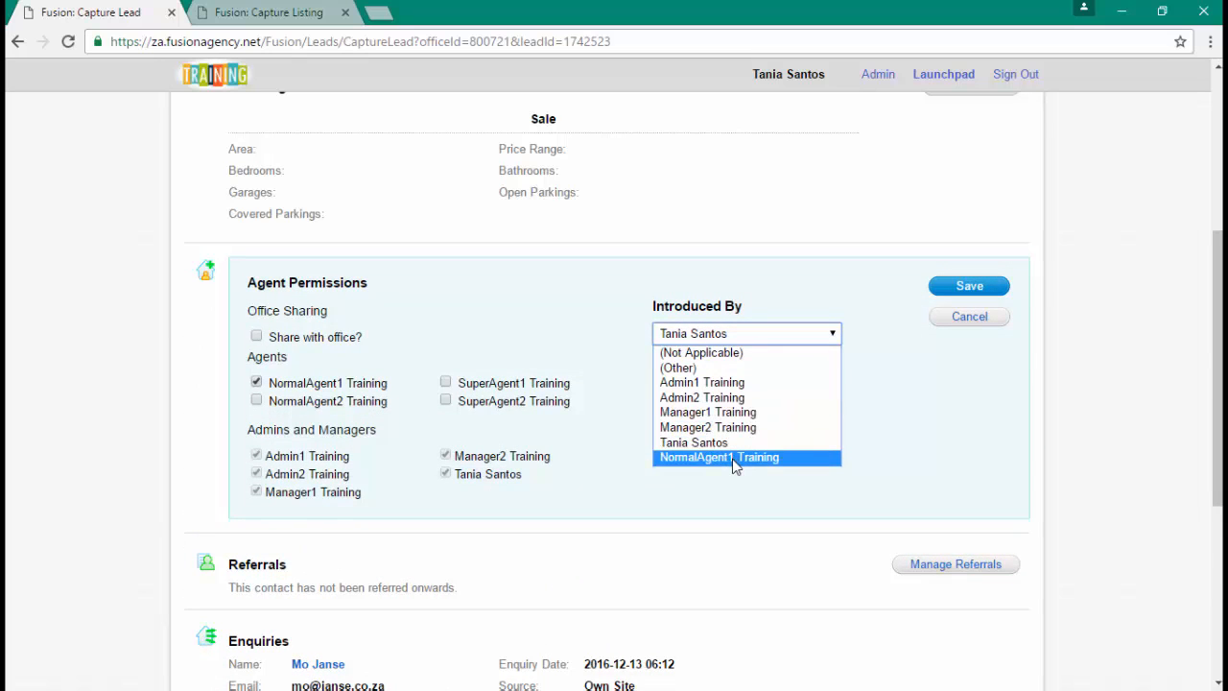
click(734, 459)
click(973, 290)
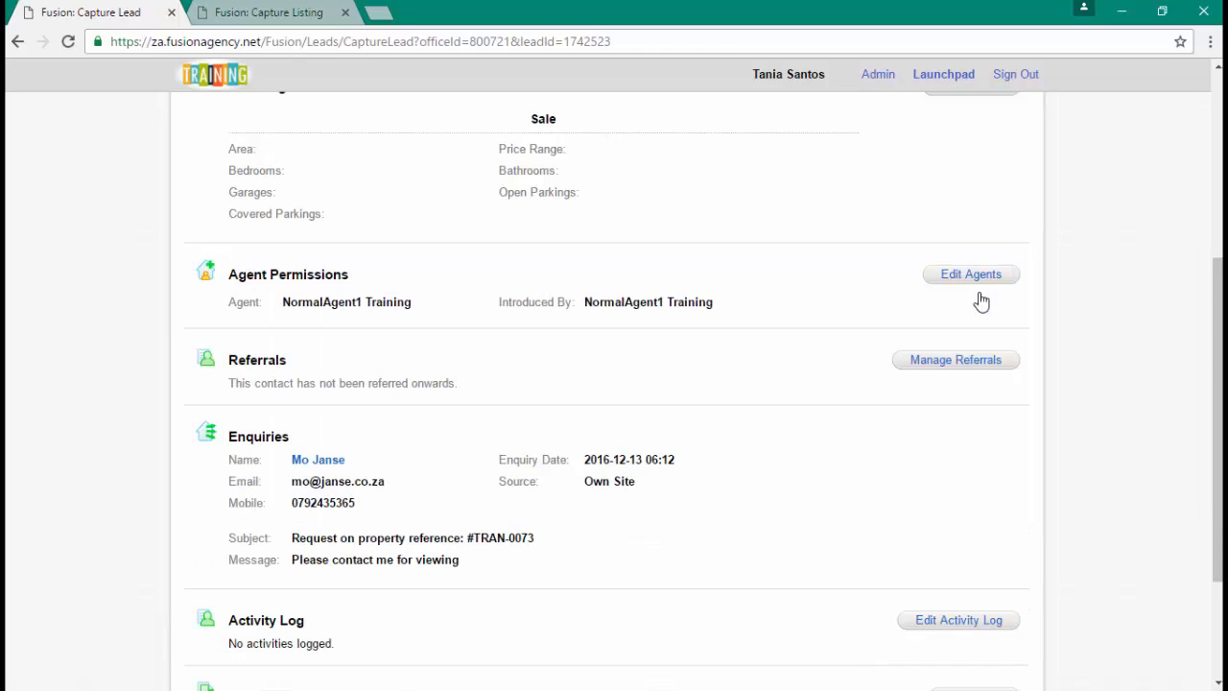
scroll(979, 298, down, 2)
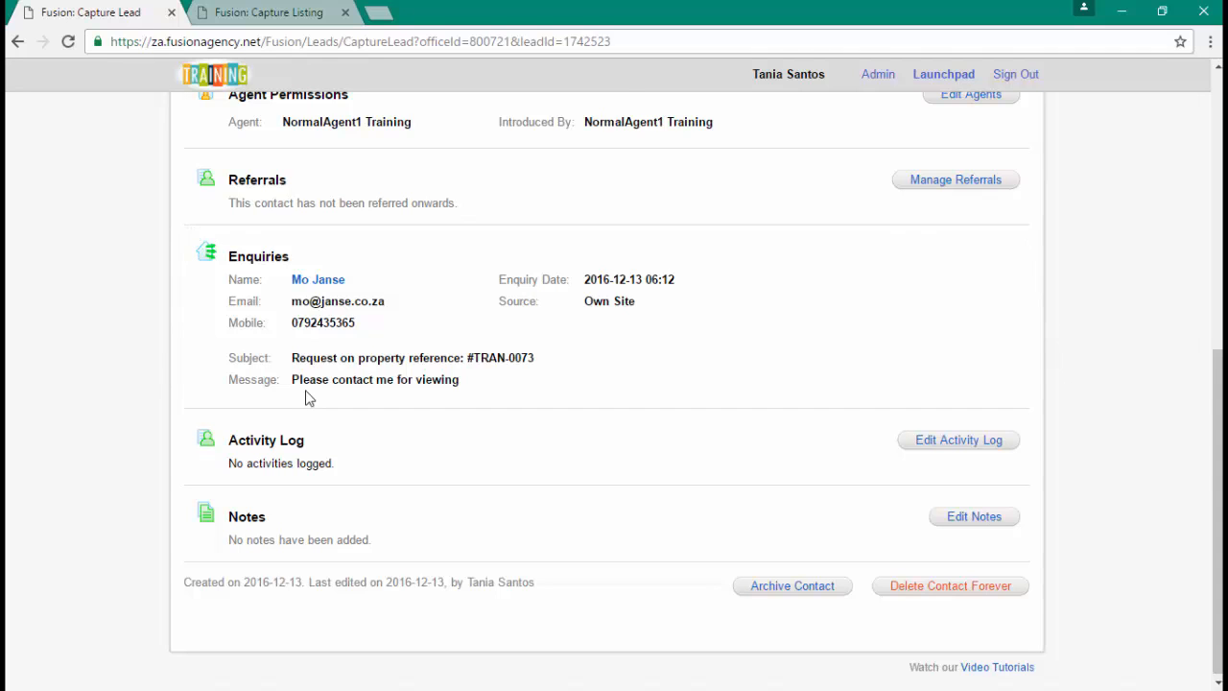
scroll(309, 397, up, 6)
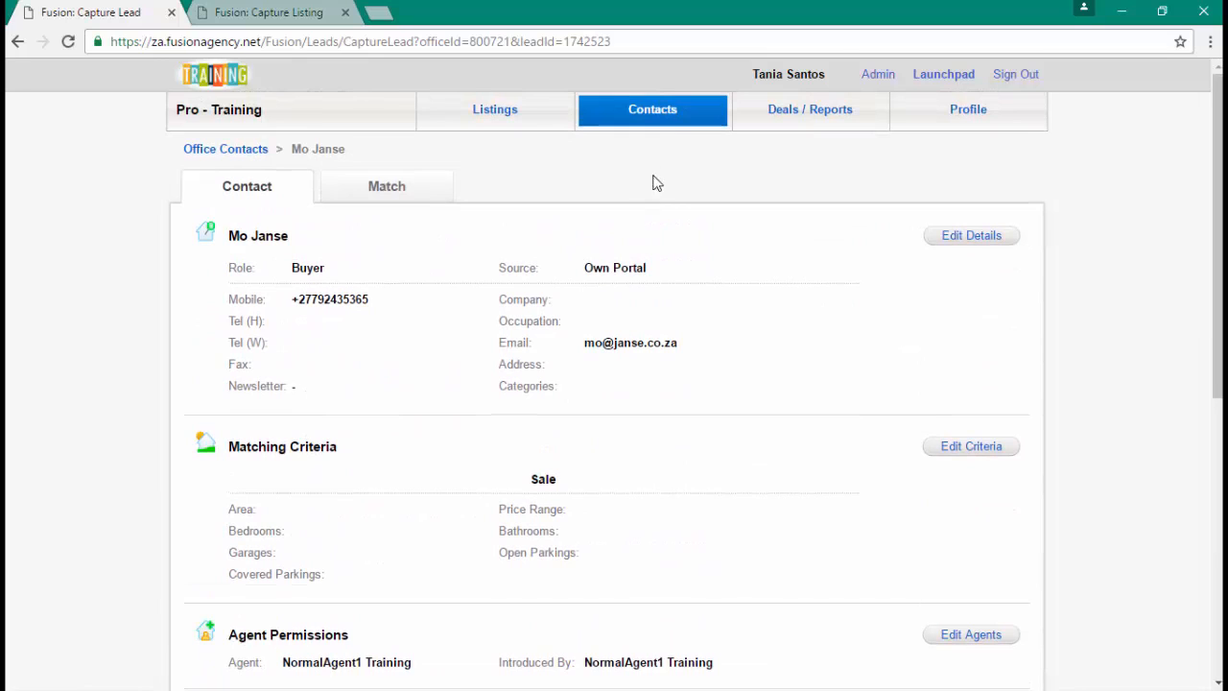
click(670, 114)
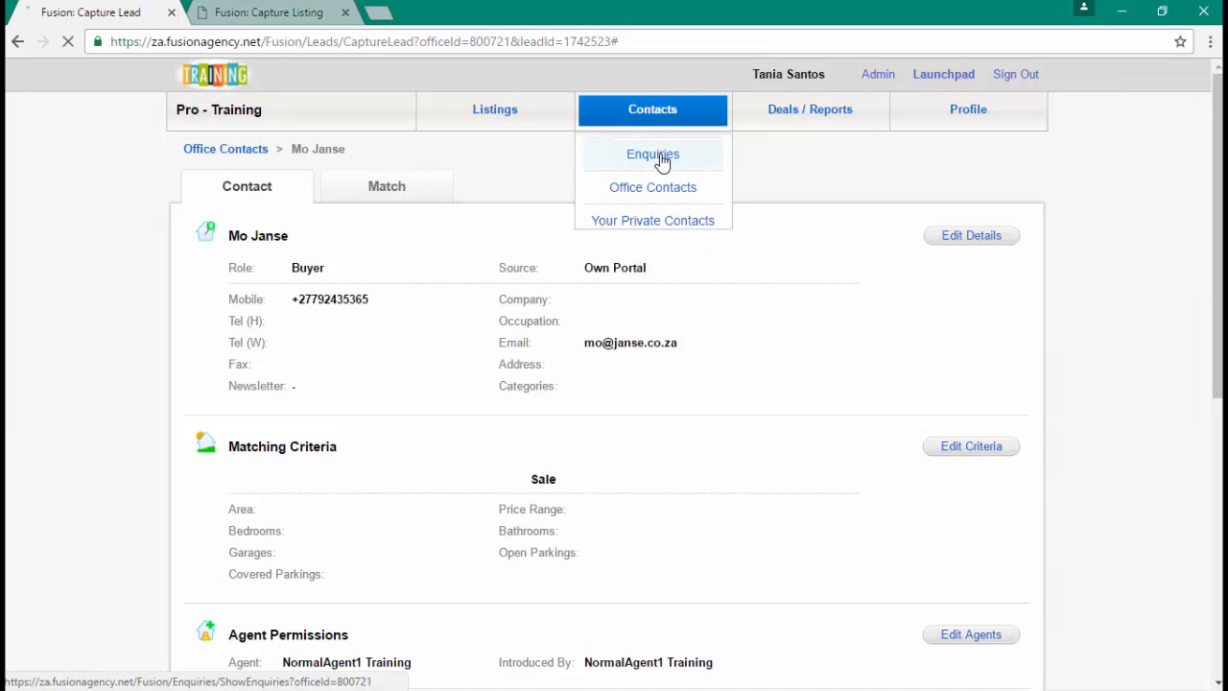
- View the enquiries list, then the Your Private Contacts list
click(660, 159)
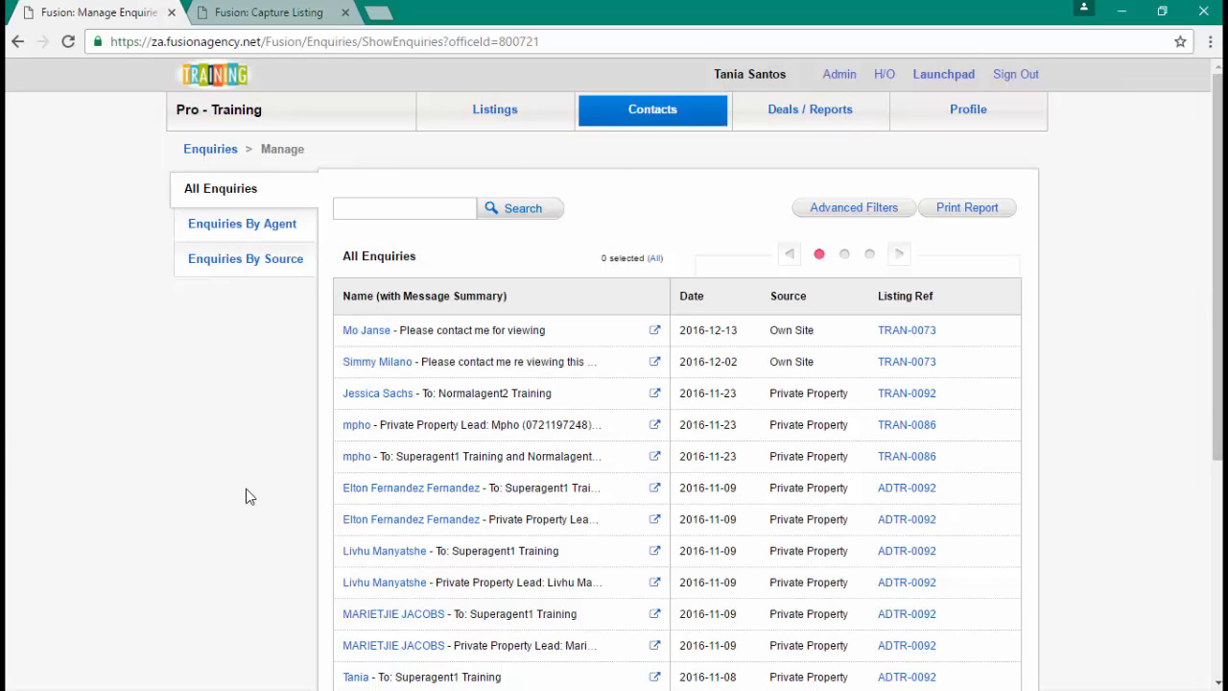
click(653, 122)
click(663, 227)
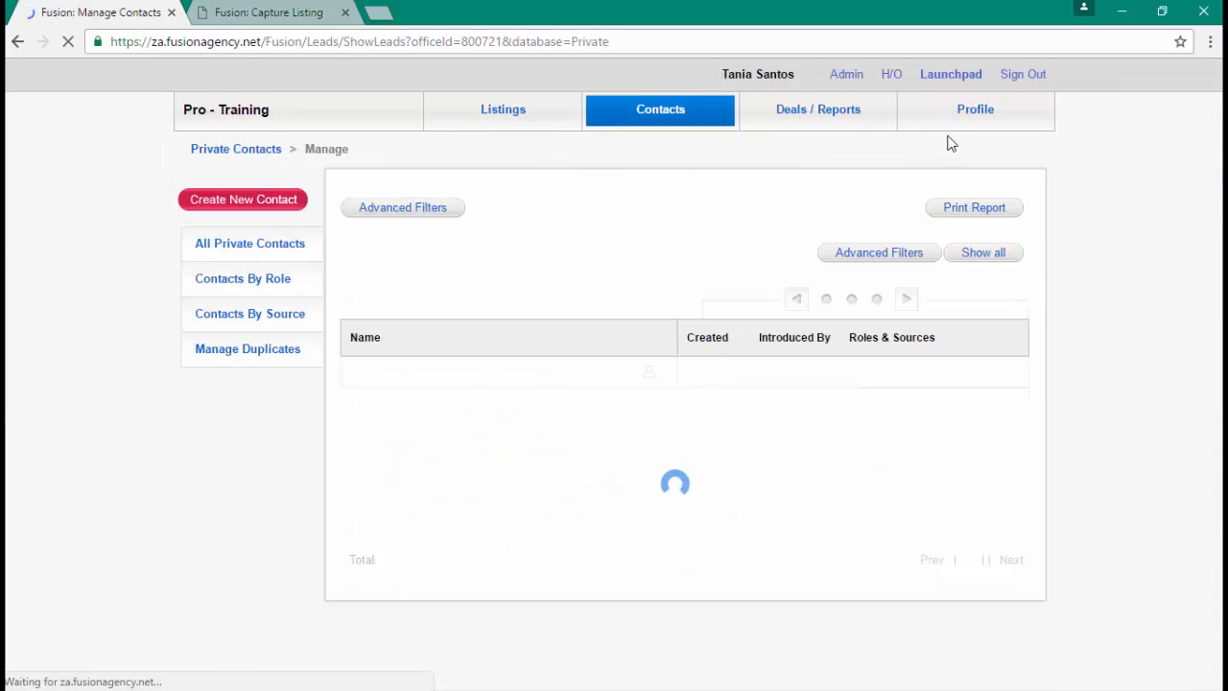
- Open Profile > Agent Permissions in a new tab and close the Capture Listing tab
click(965, 123)
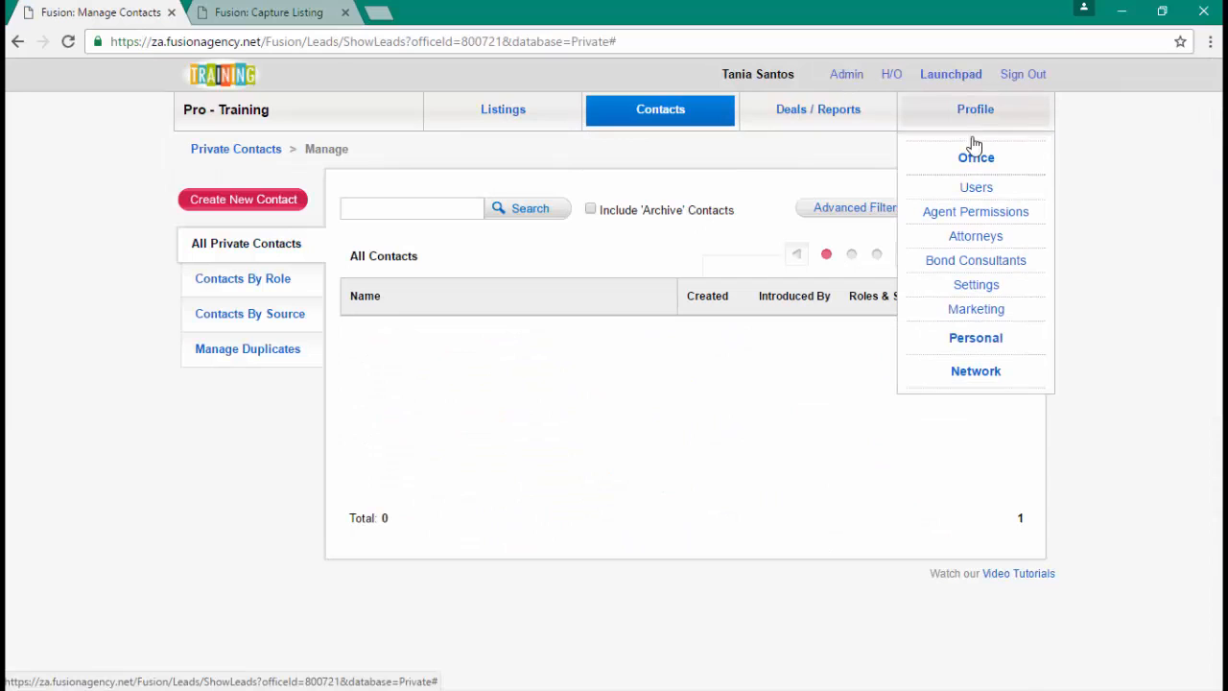
right_click(1003, 219)
click(1018, 231)
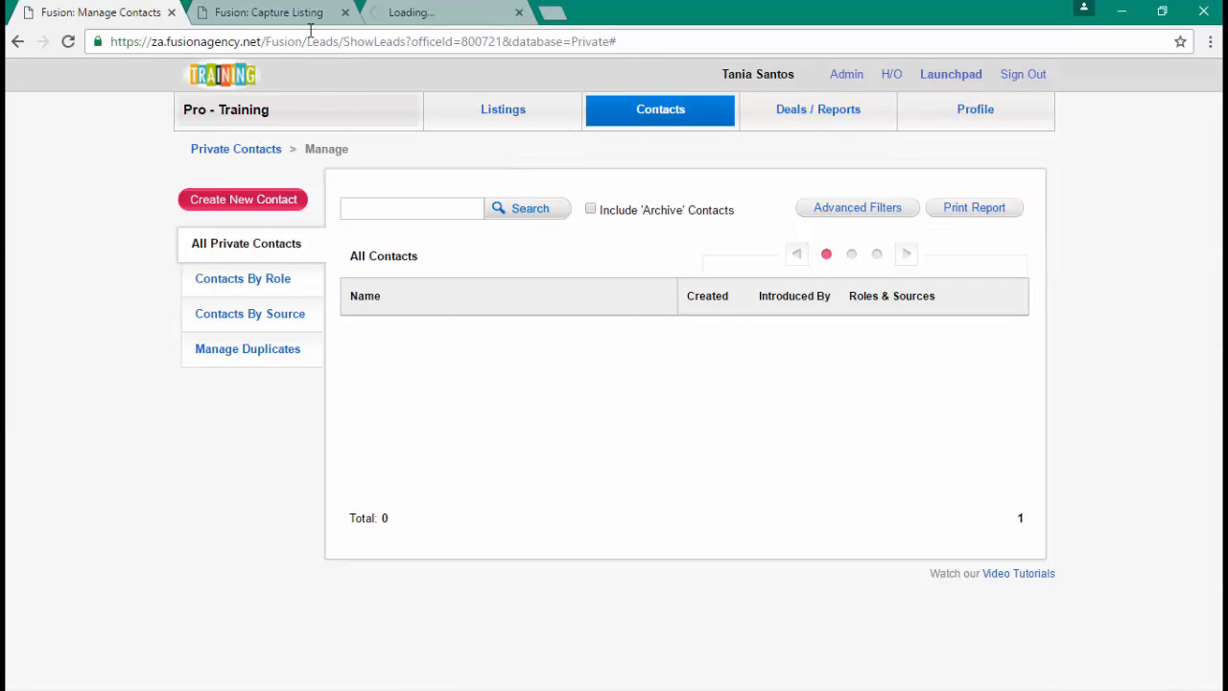
click(345, 13)
click(274, 13)
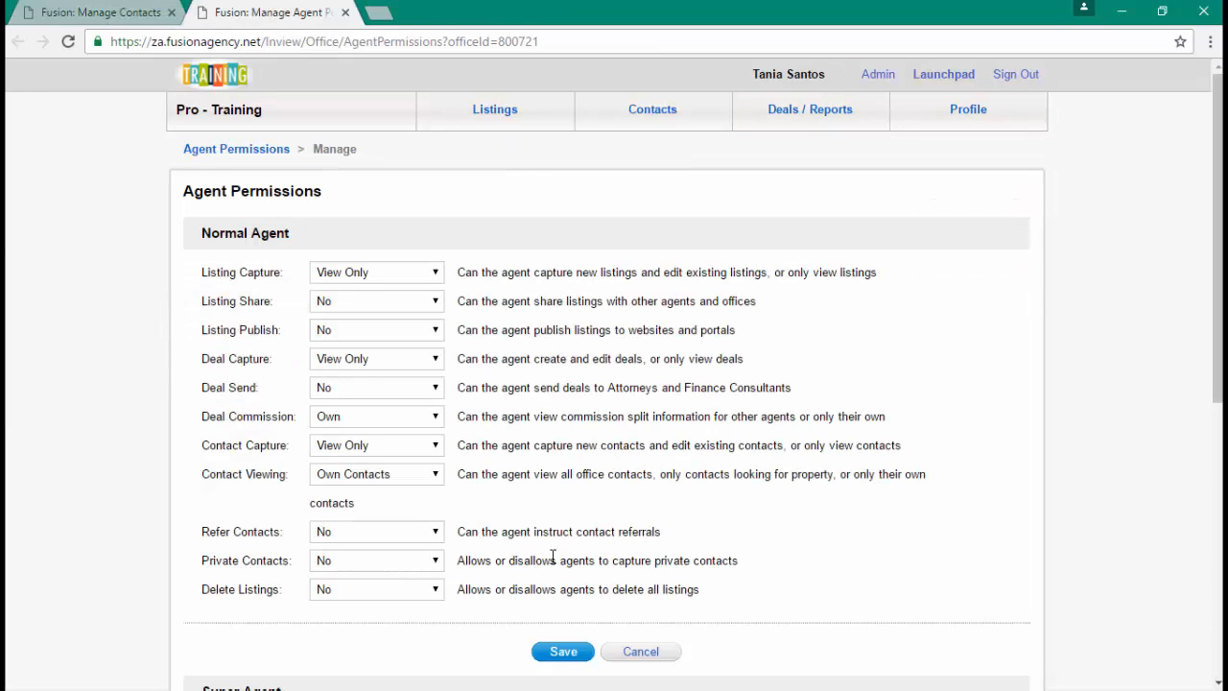
- Keep Private Contacts set to No for normal agents in Agent Permissions
click(668, 109)
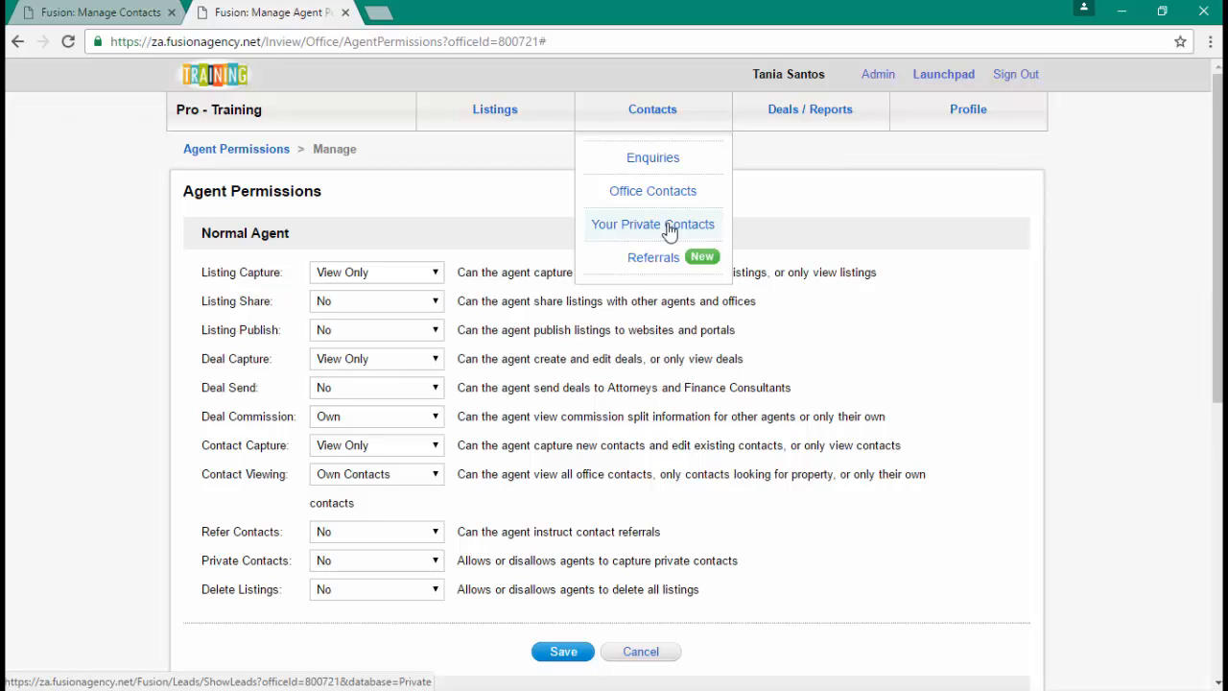
click(337, 566)
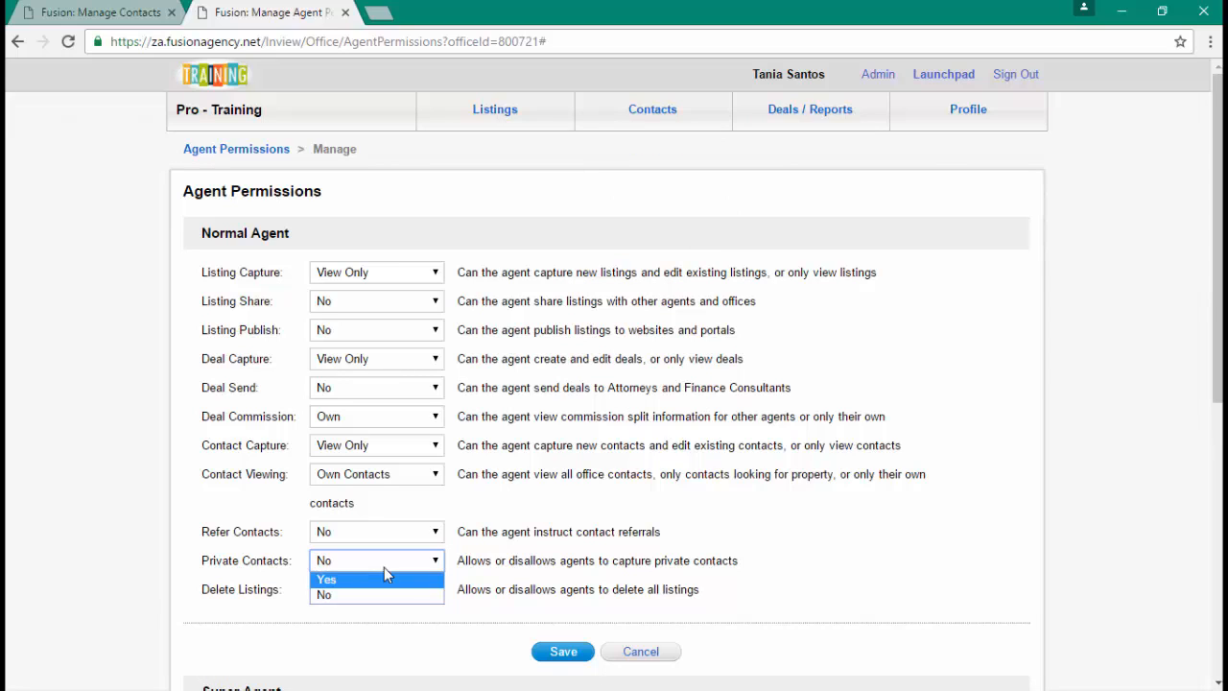
click(380, 596)
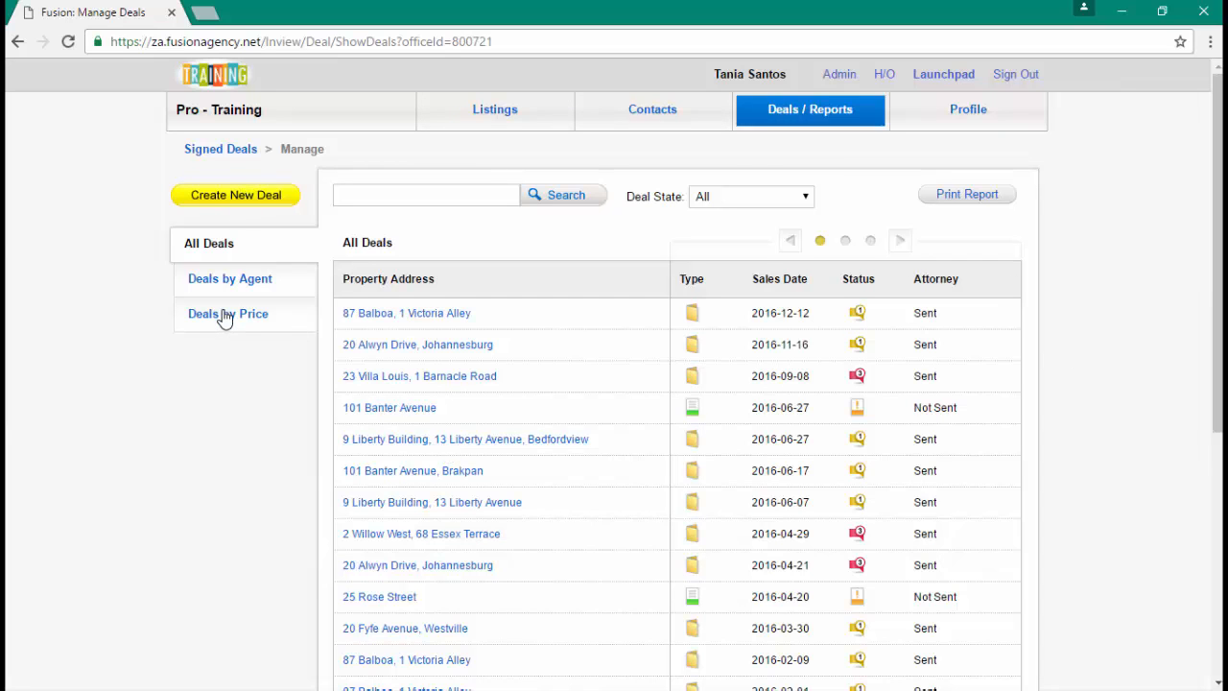
- Review the signed deals table's columns and Deal State filter, then start a new deal
click(845, 242)
click(871, 241)
click(821, 241)
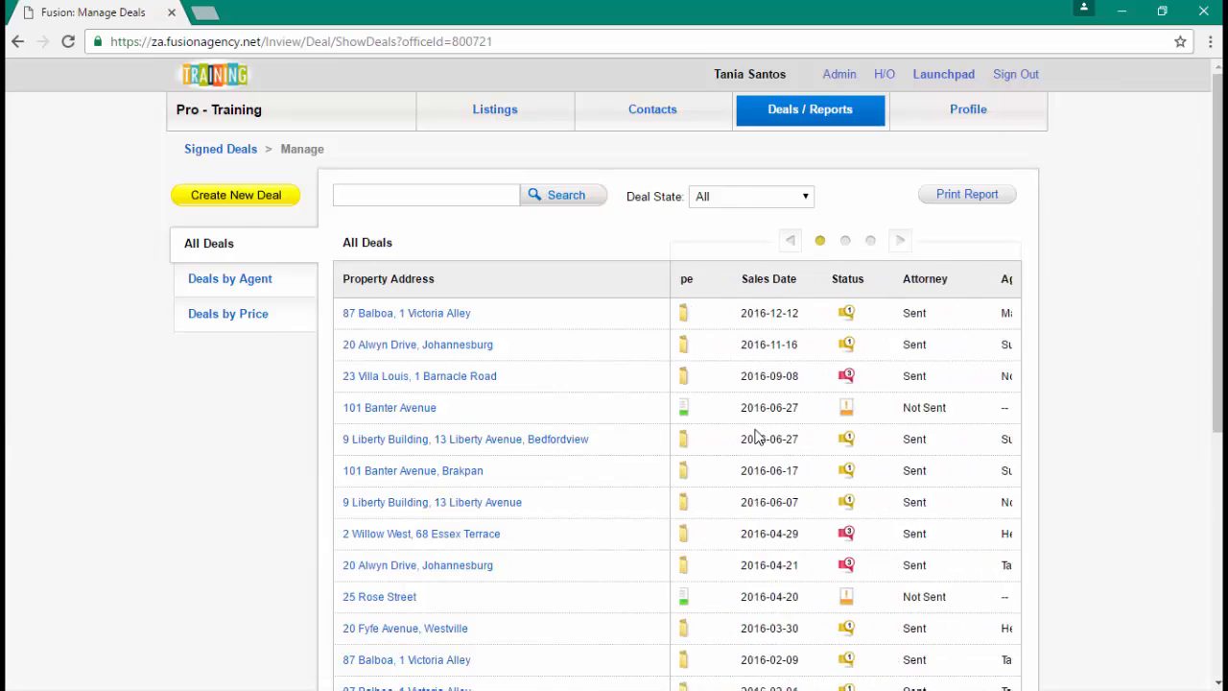
scroll(759, 438, down, 4)
scroll(759, 438, down, 1)
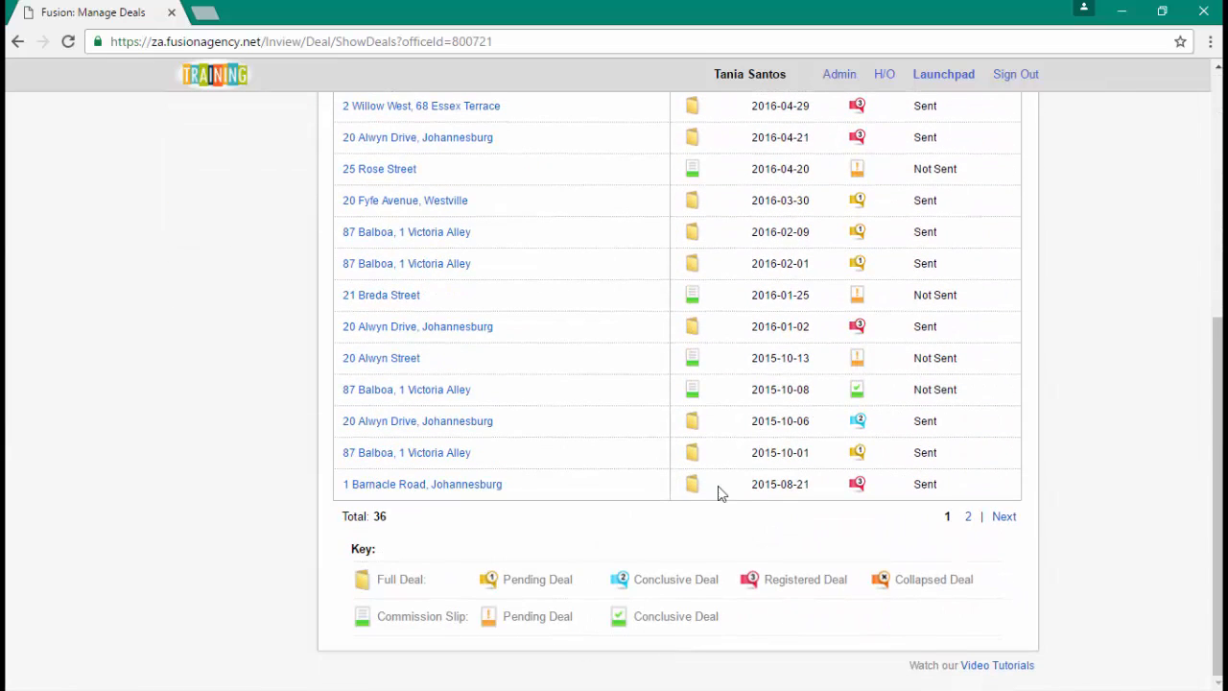
scroll(858, 308, up, 4)
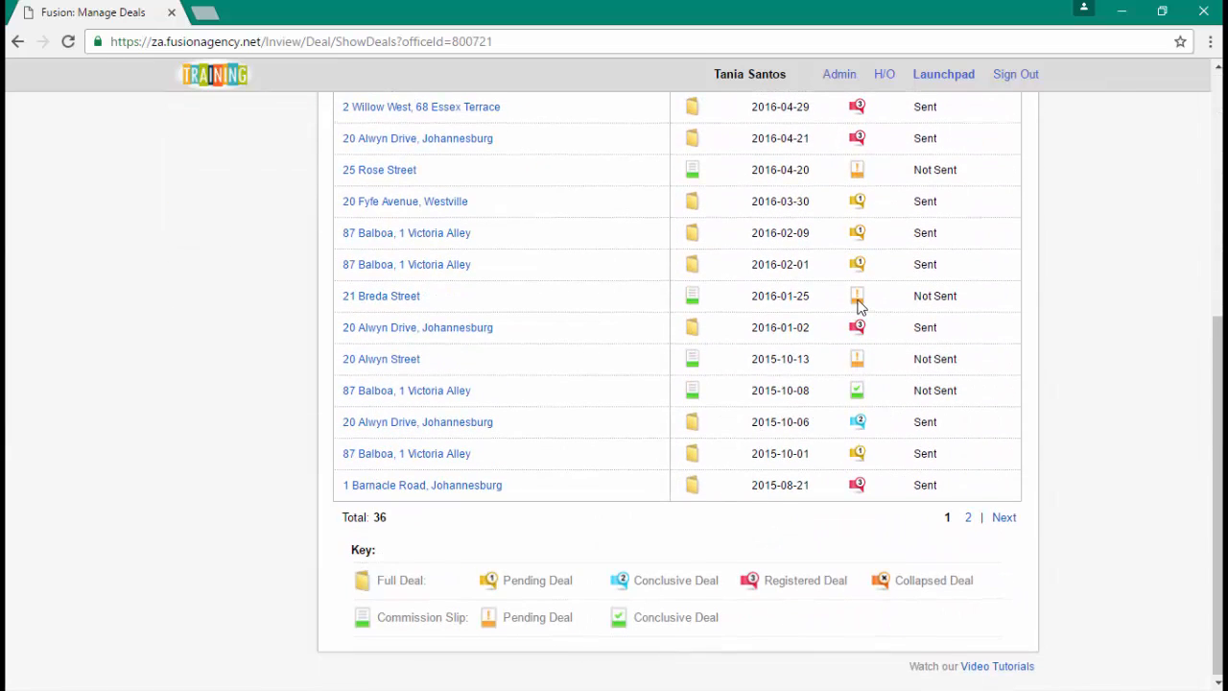
scroll(858, 307, up, 1)
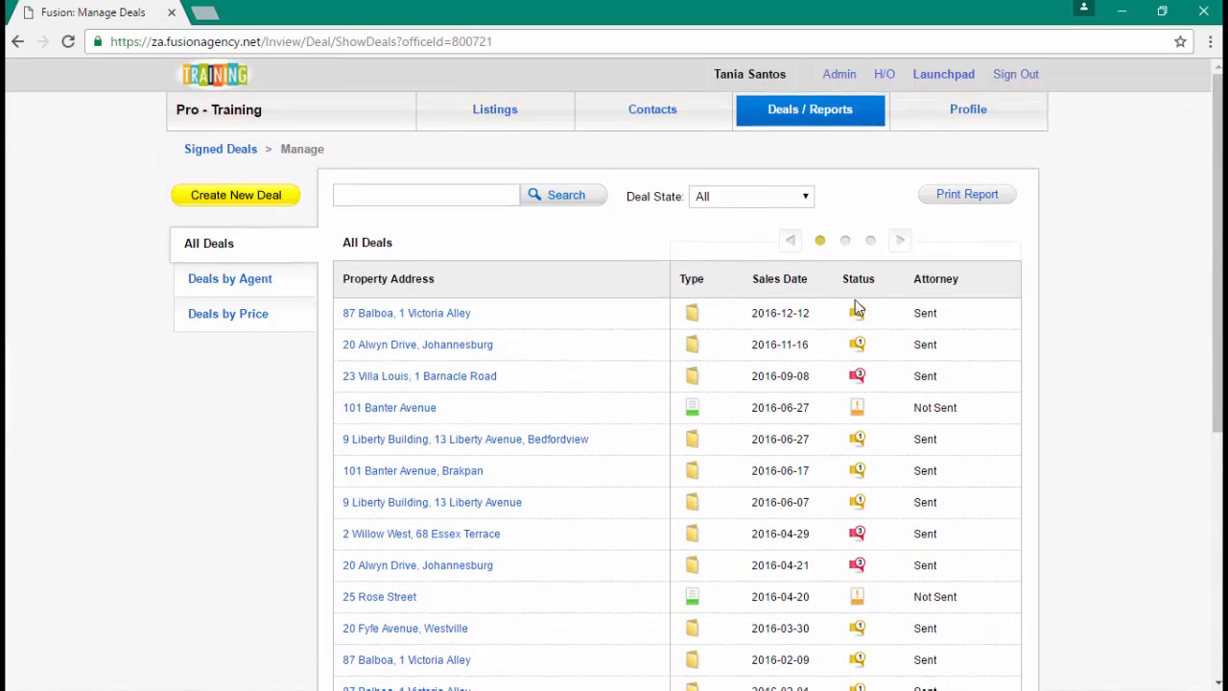
click(712, 199)
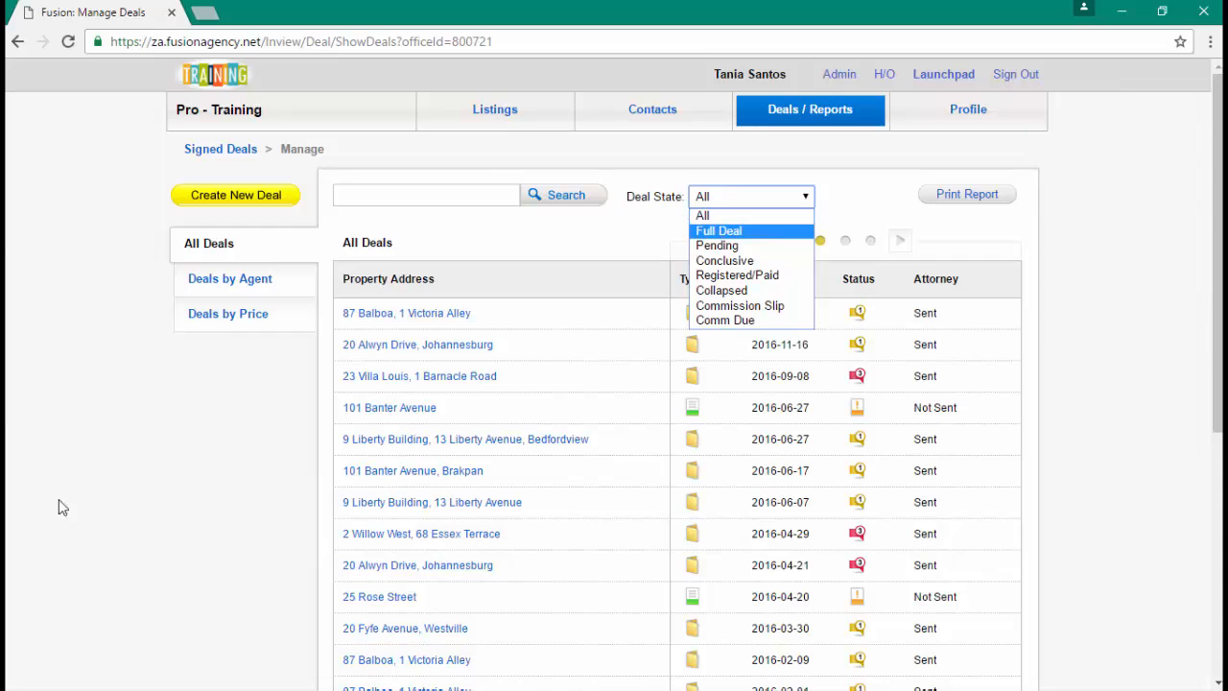
click(213, 201)
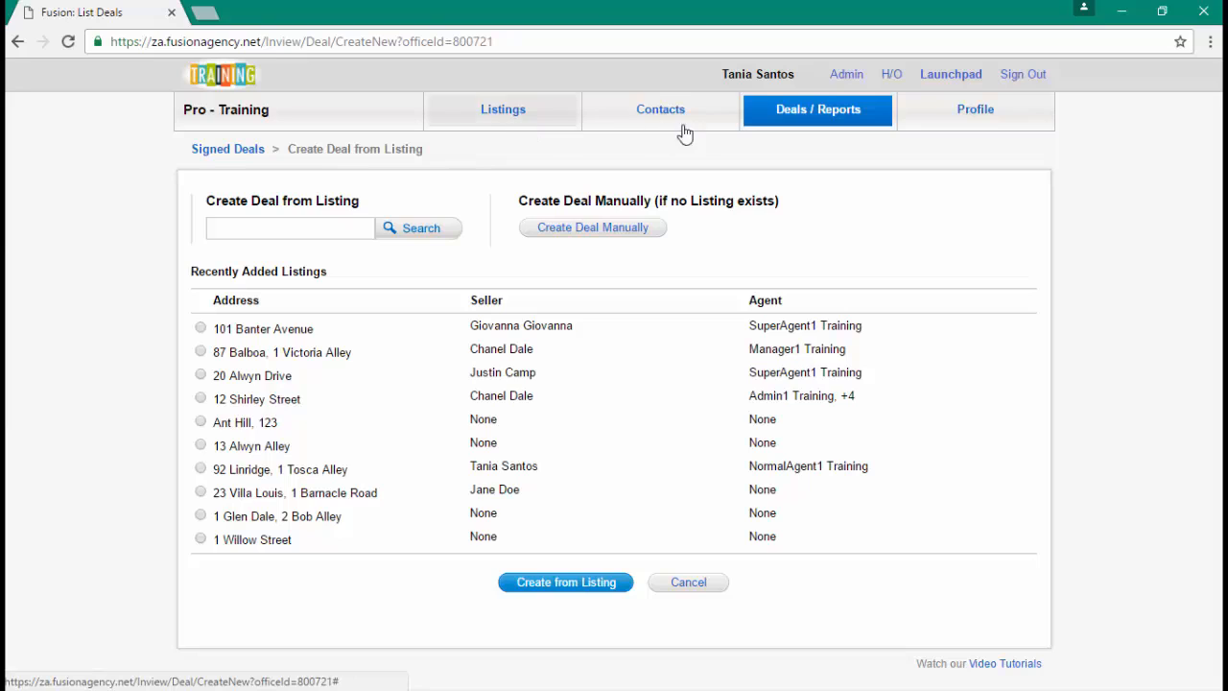
click(287, 223)
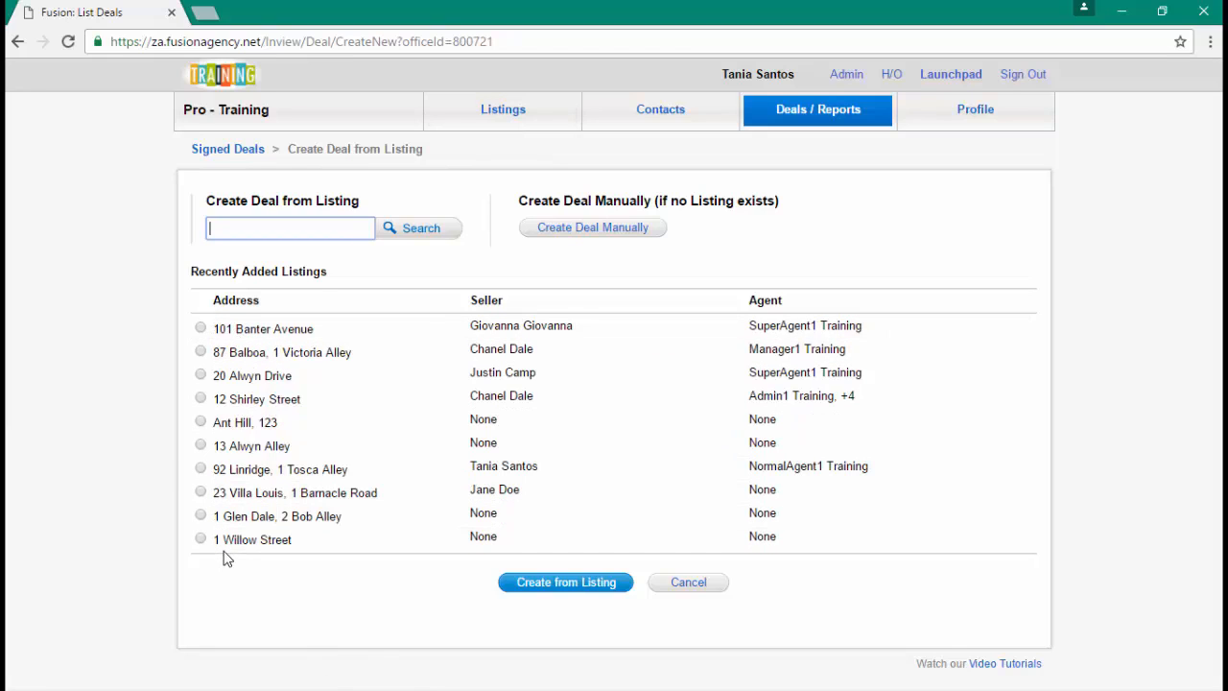
click(230, 225)
click(200, 351)
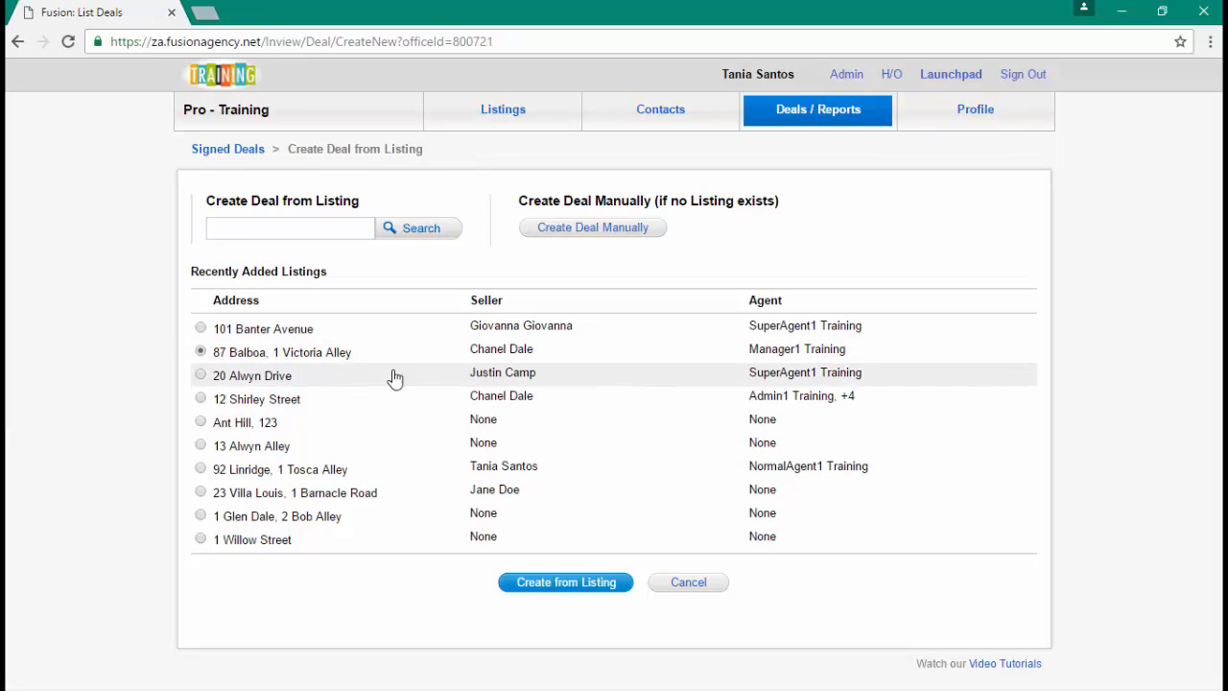
click(570, 588)
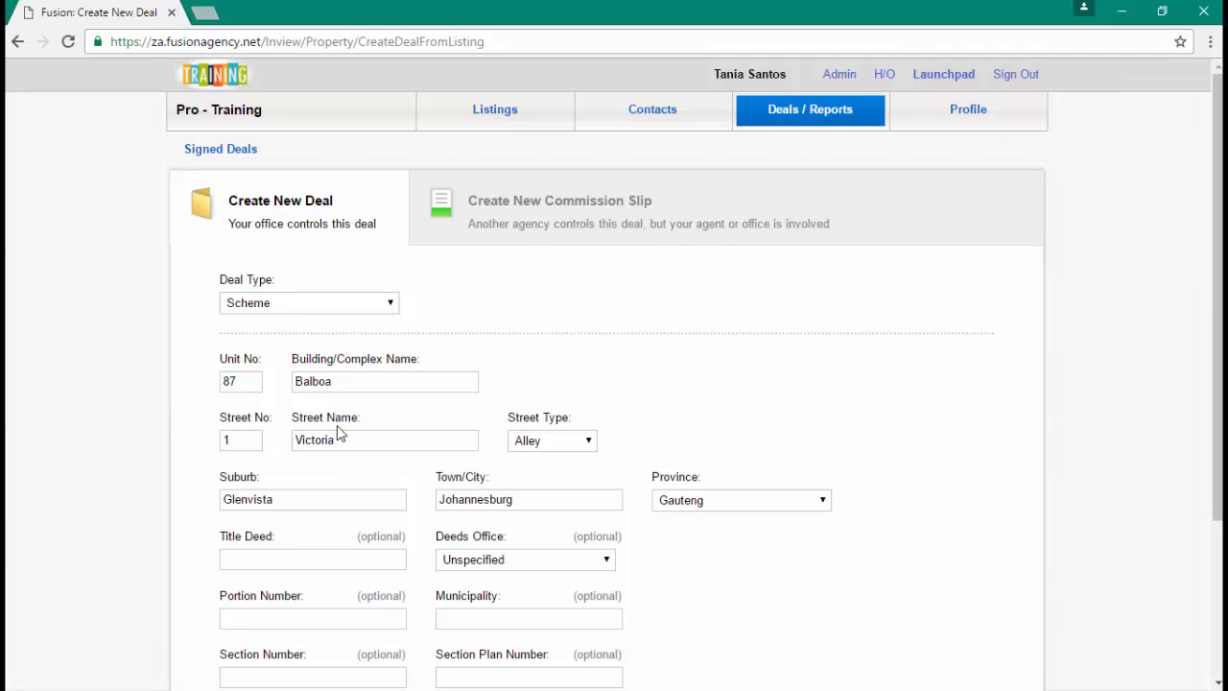
- Confirm the prefilled Scheme deal type and Balboa complex name, then create the deal
click(365, 307)
click(364, 307)
click(384, 381)
click(430, 420)
scroll(430, 419, down, 1)
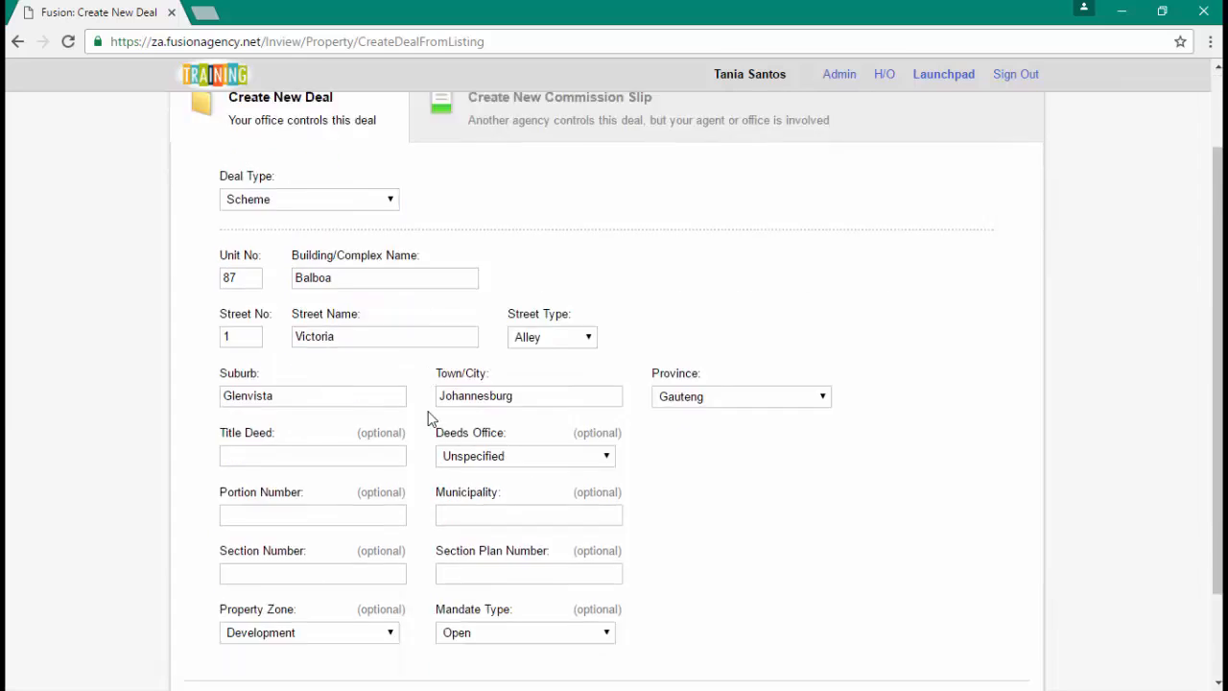
scroll(430, 420, down, 1)
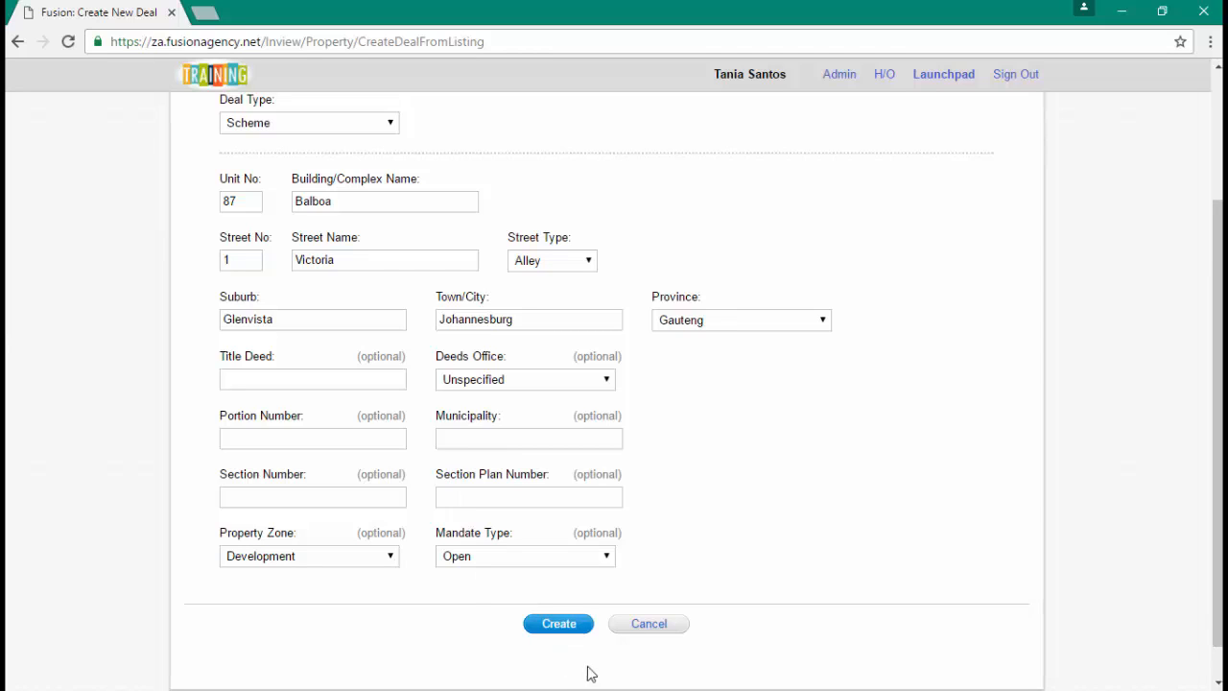
click(562, 640)
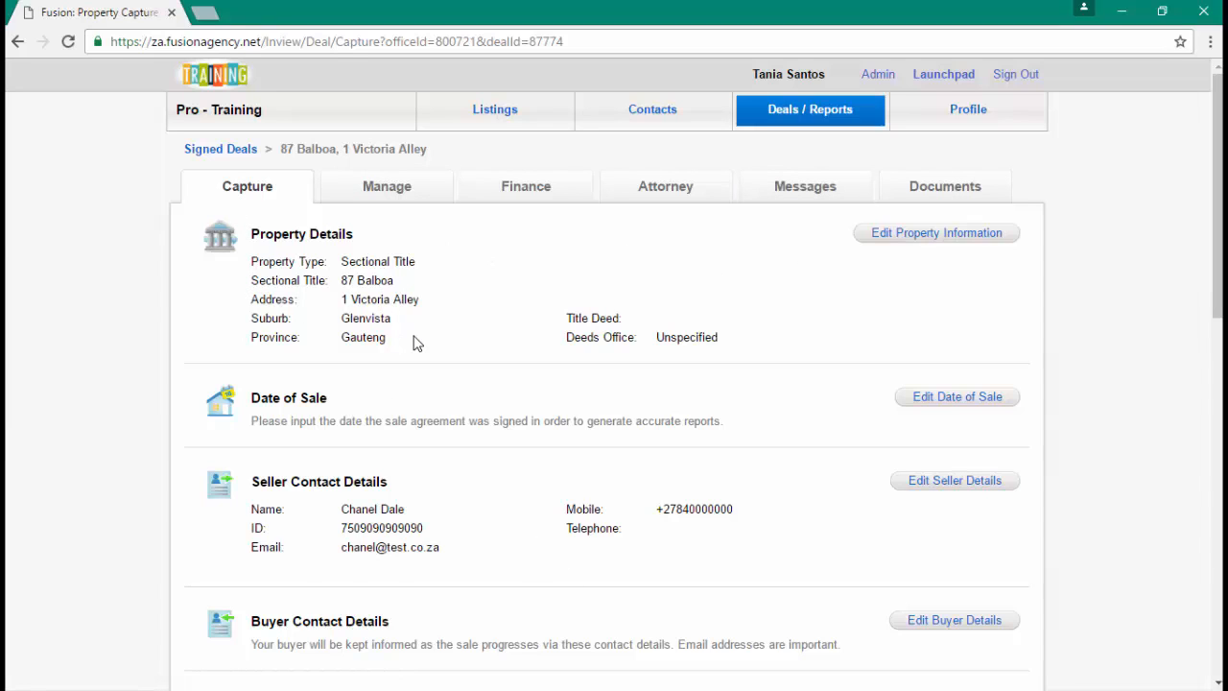
- Set the deal's date of sale to 13 December 2016 and save it
click(943, 398)
click(356, 410)
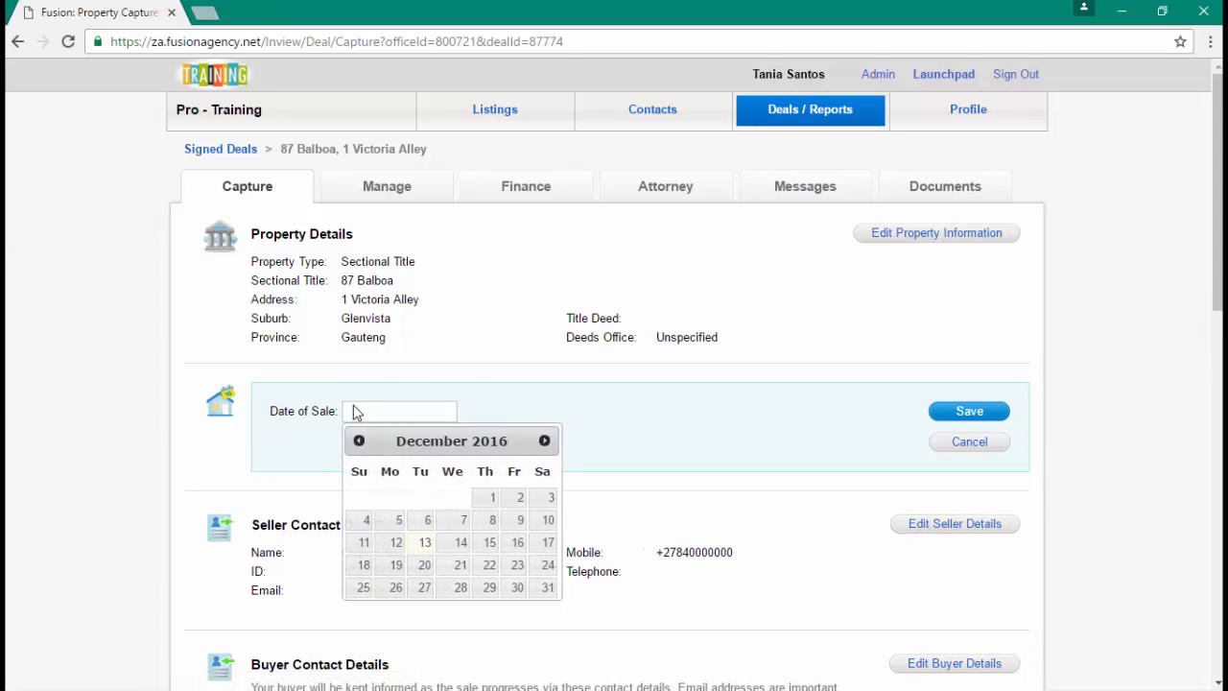
click(428, 544)
click(968, 411)
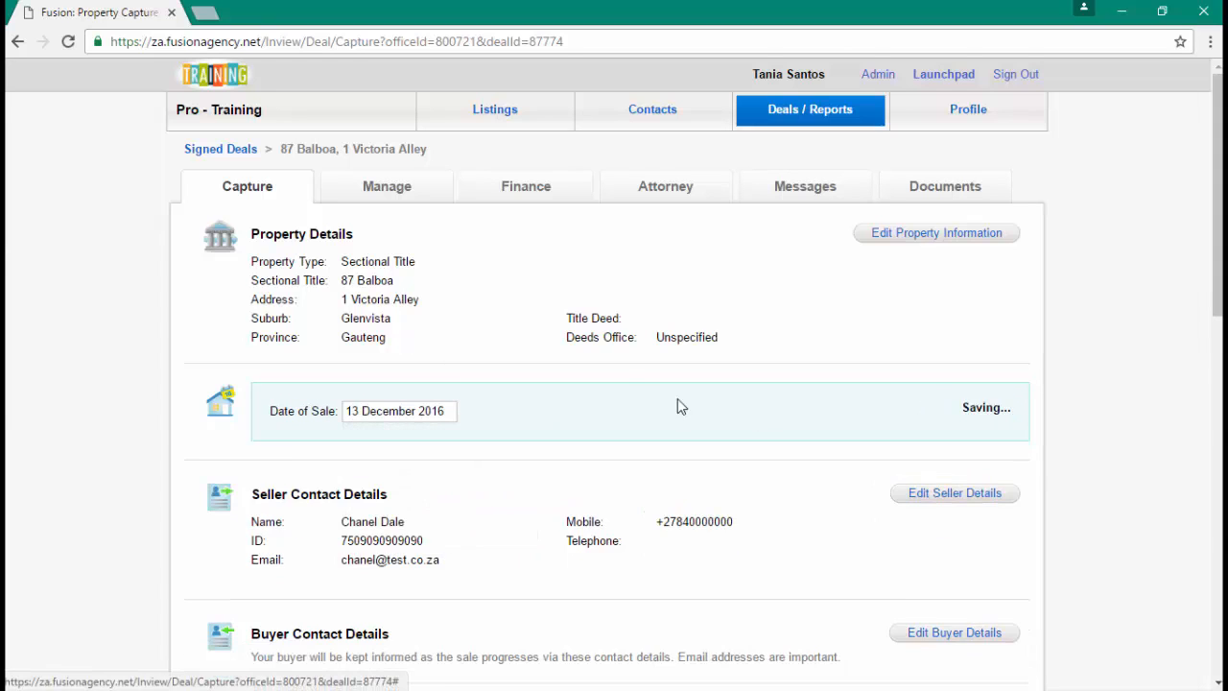
- Open the seller's details and close them without making changes
scroll(628, 387, down, 1)
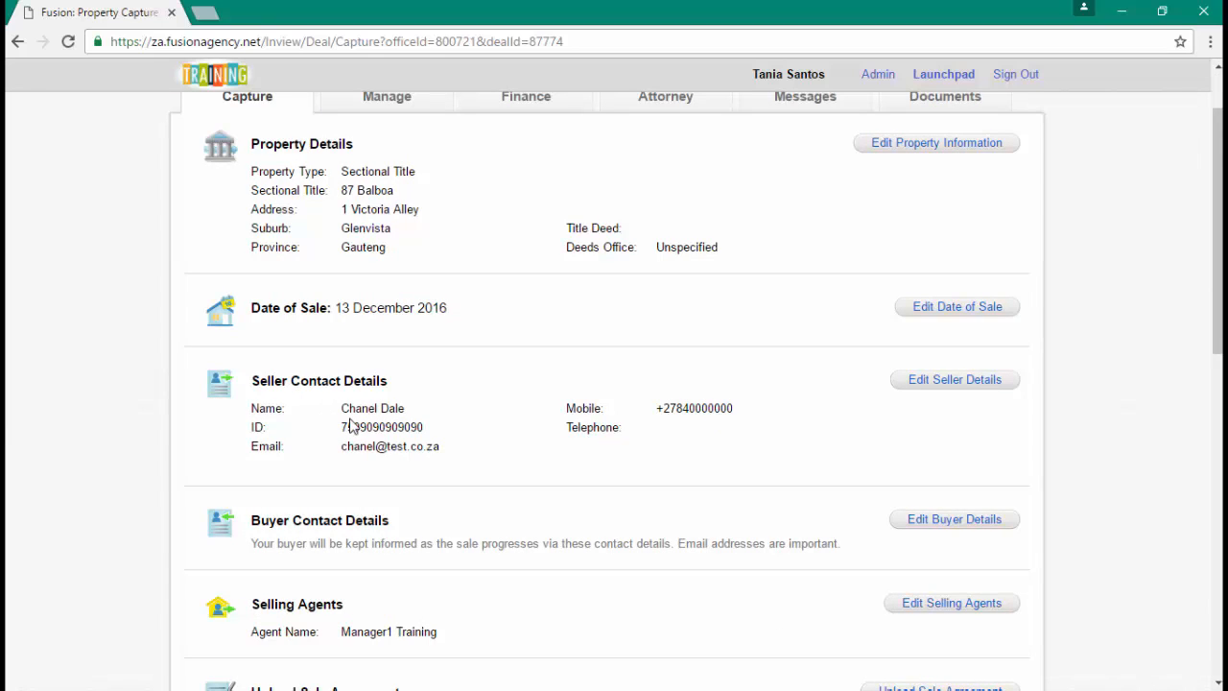
click(932, 384)
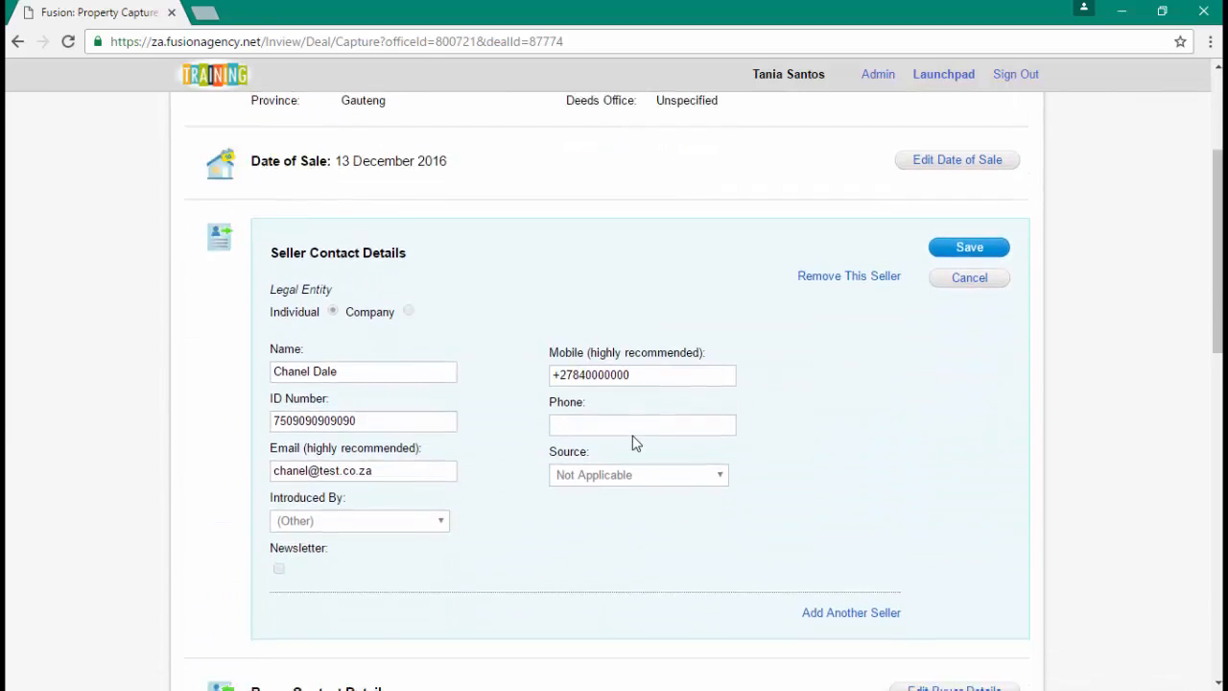
scroll(672, 460, down, 1)
click(968, 153)
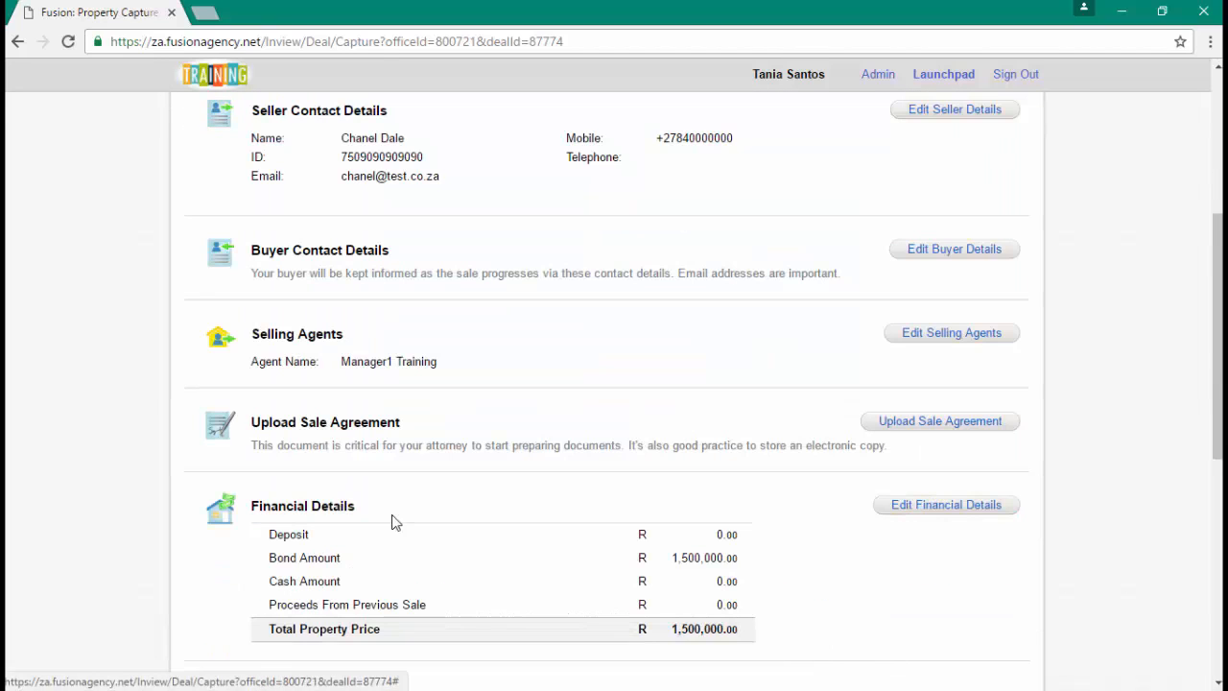
- Search the office contacts and save the first matching contact as the deal's buyer
click(954, 252)
click(342, 386)
text(maria)
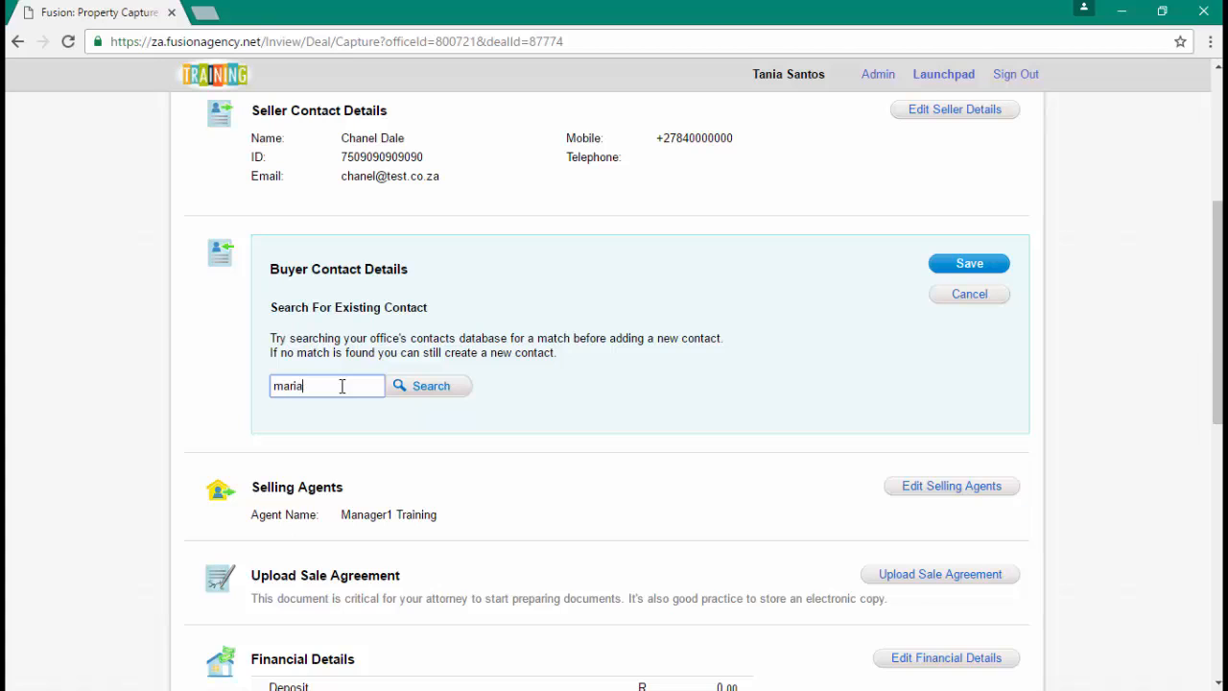
key(Return)
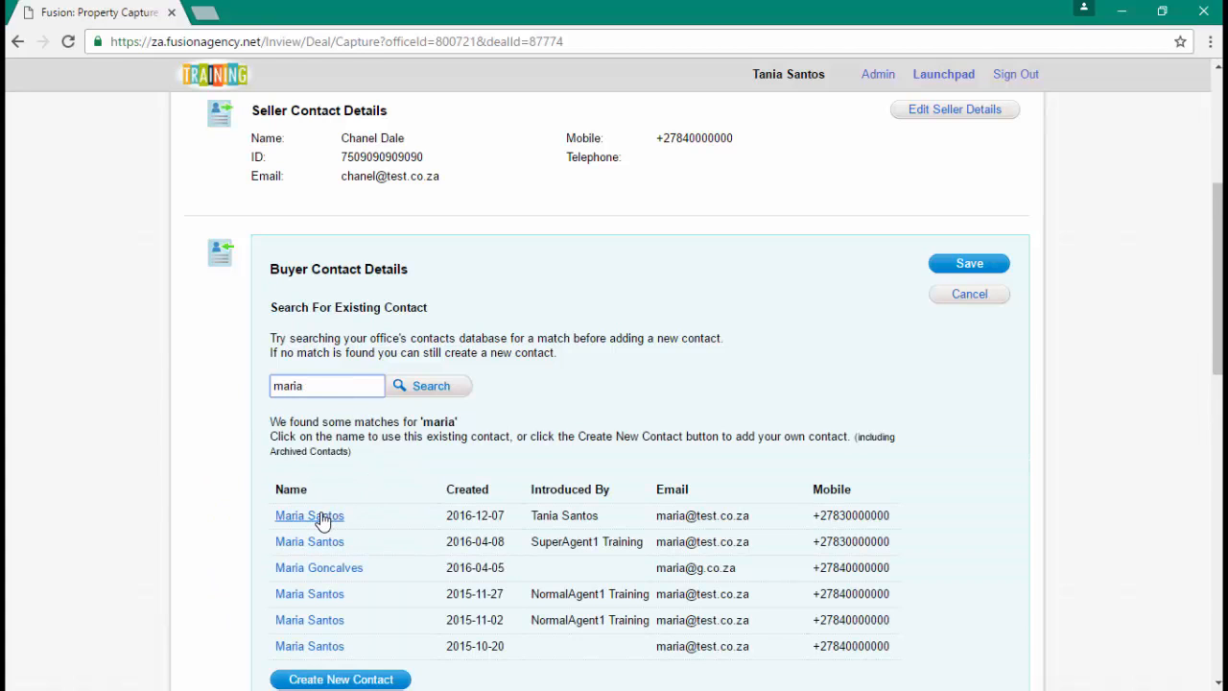
click(322, 517)
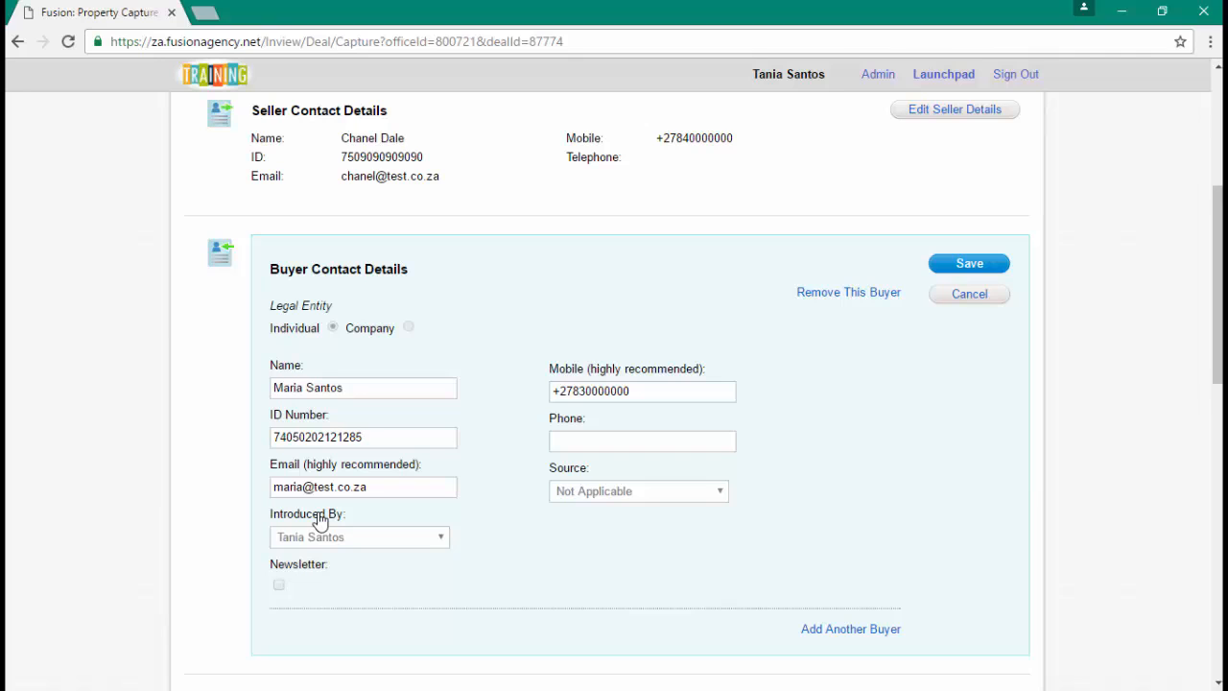
click(969, 263)
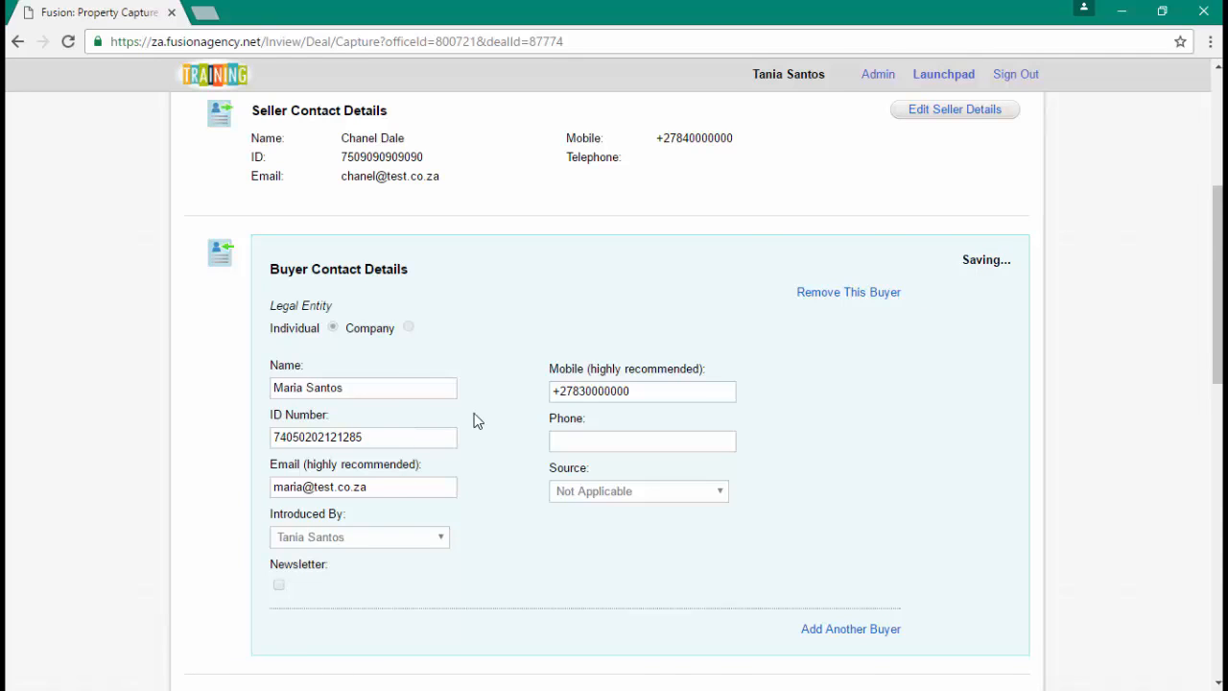
- Reopen the buyer details to check the ID number, then close without changes
click(950, 252)
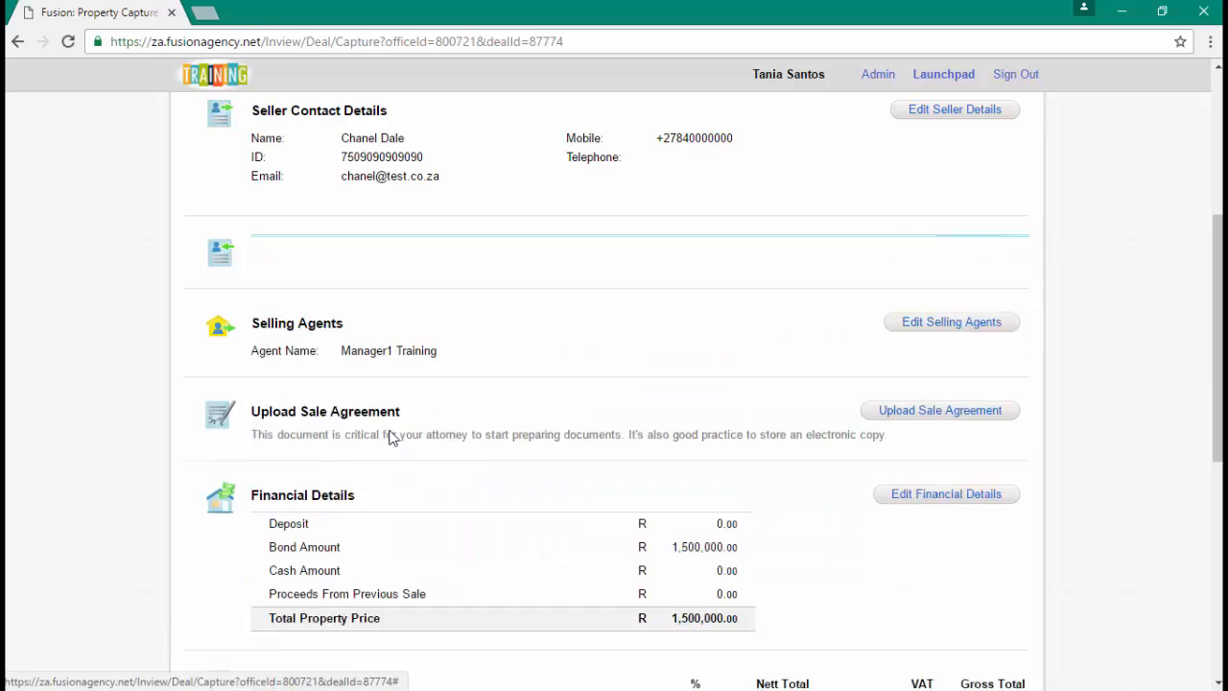
double_click(329, 436)
click(372, 405)
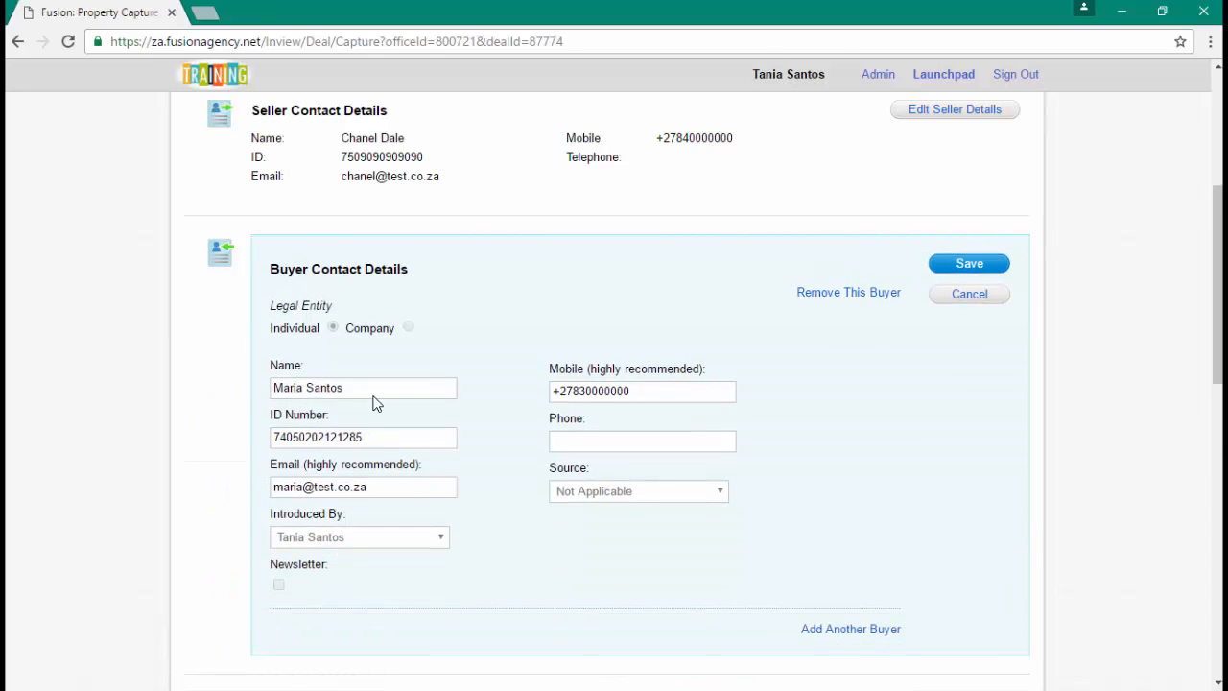
click(983, 295)
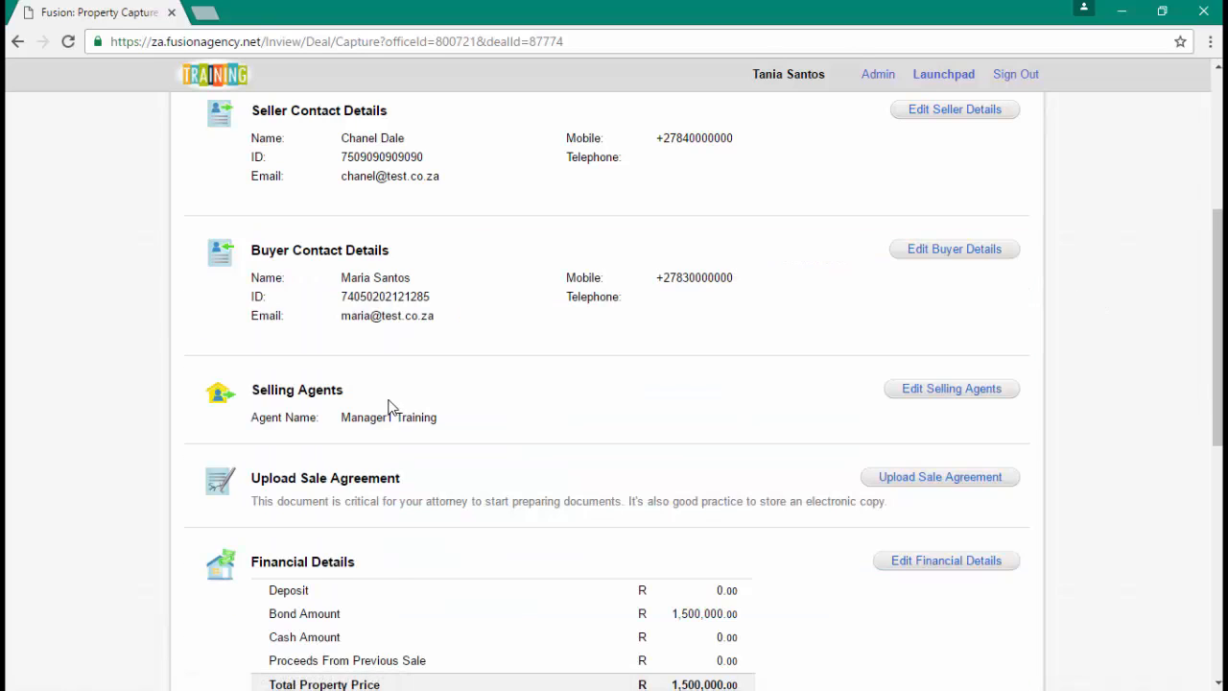
scroll(312, 276, up, 1)
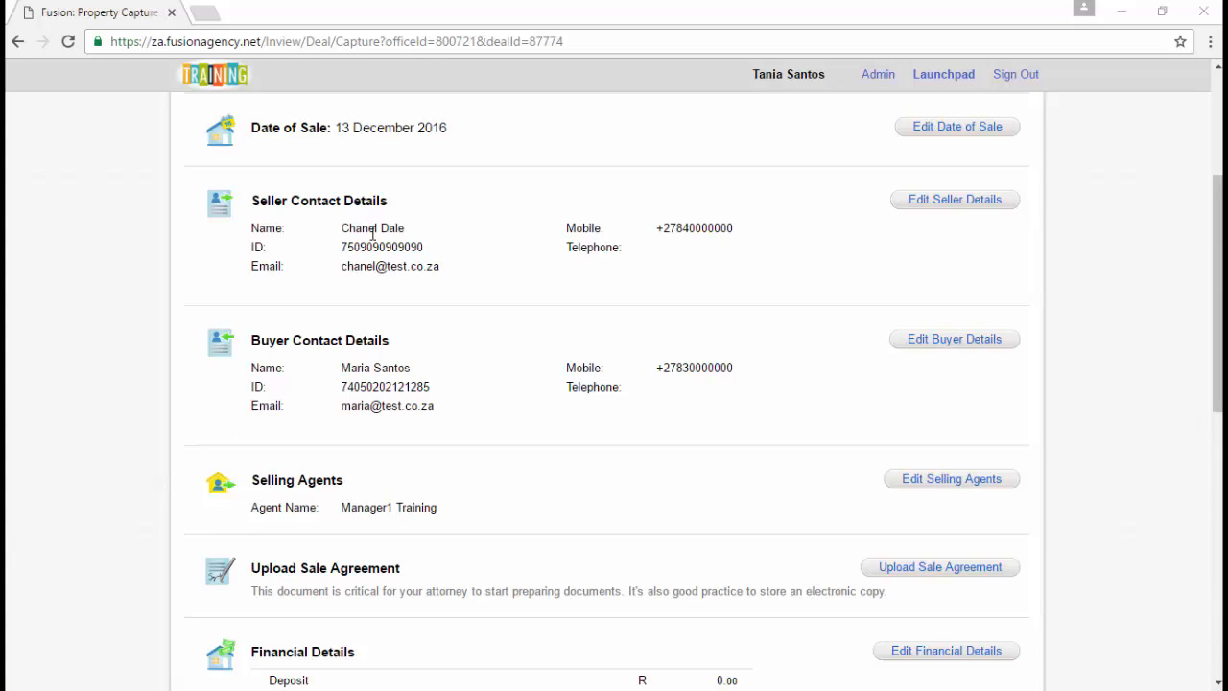
scroll(374, 235, up, 3)
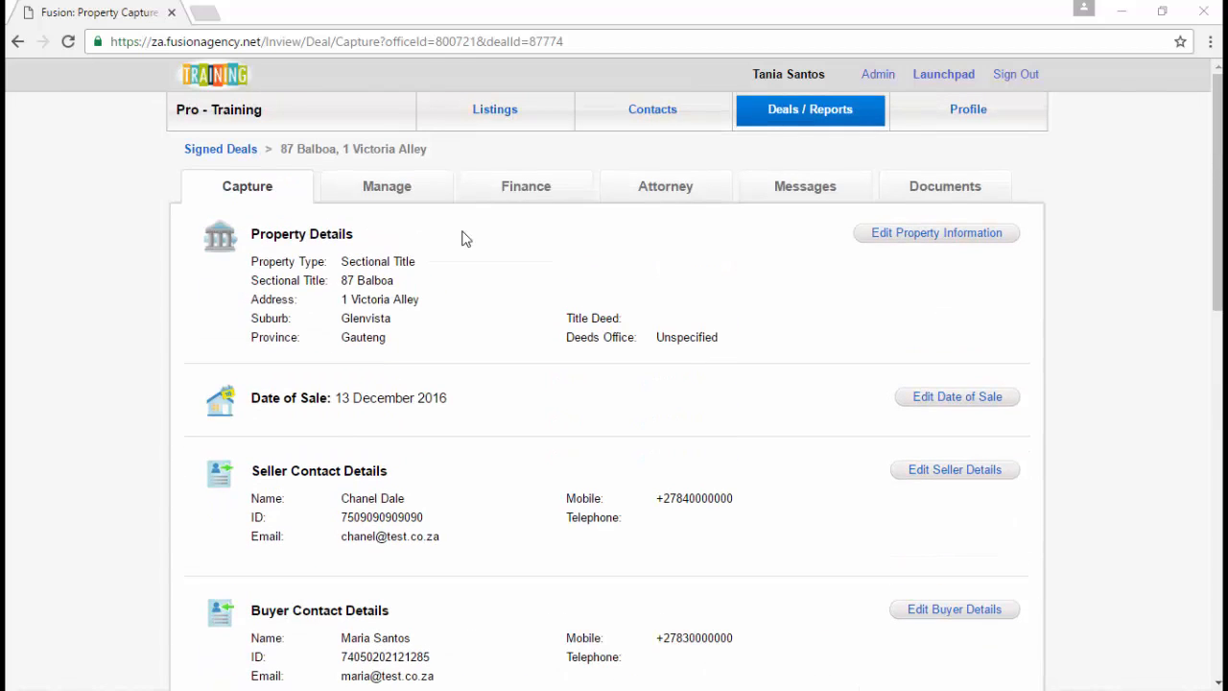
click(673, 123)
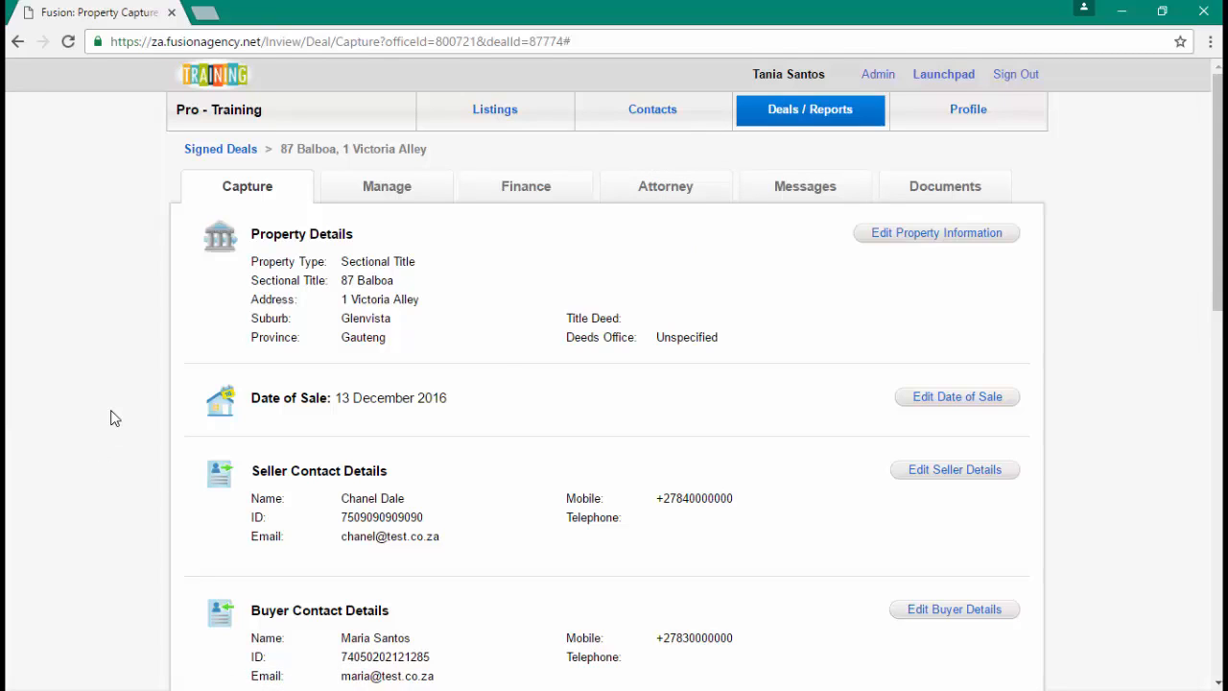
scroll(110, 418, down, 2)
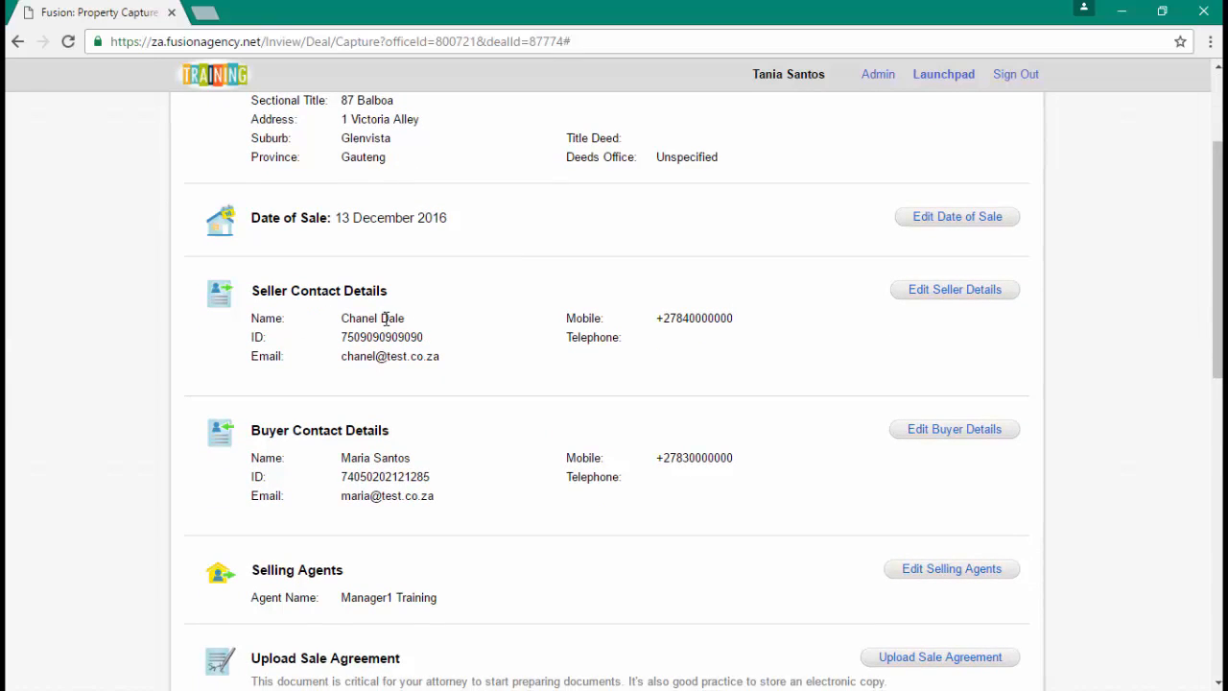
scroll(385, 318, down, 2)
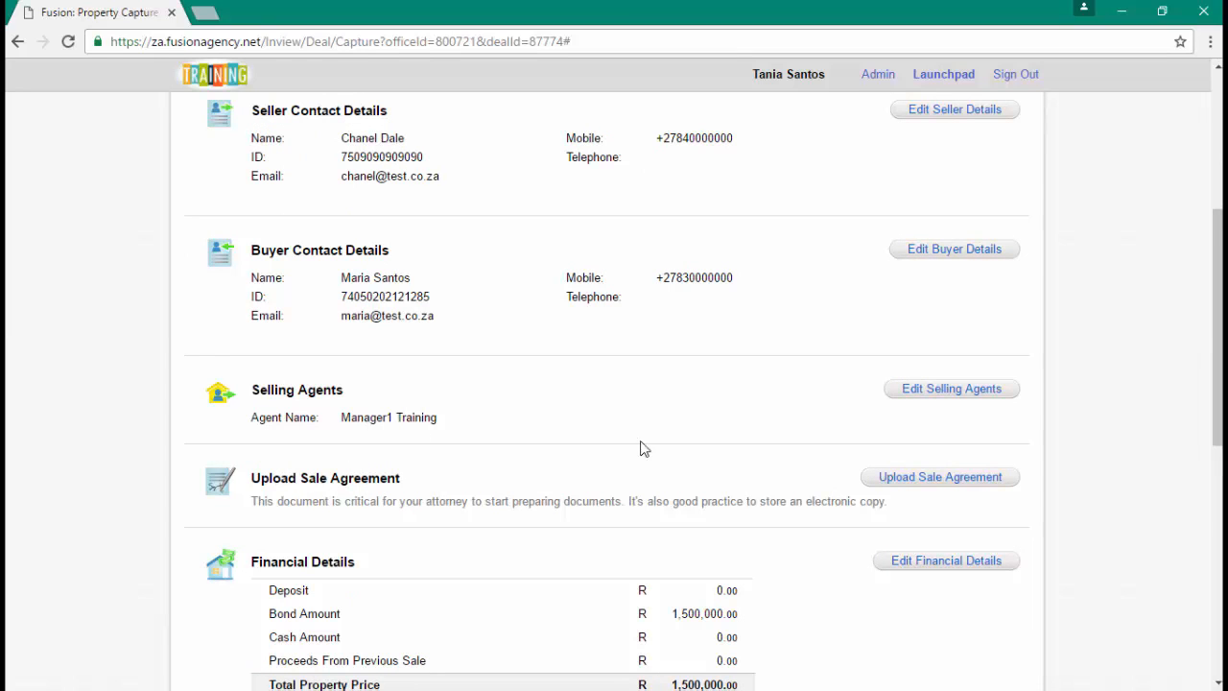
click(950, 390)
scroll(948, 393, down, 2)
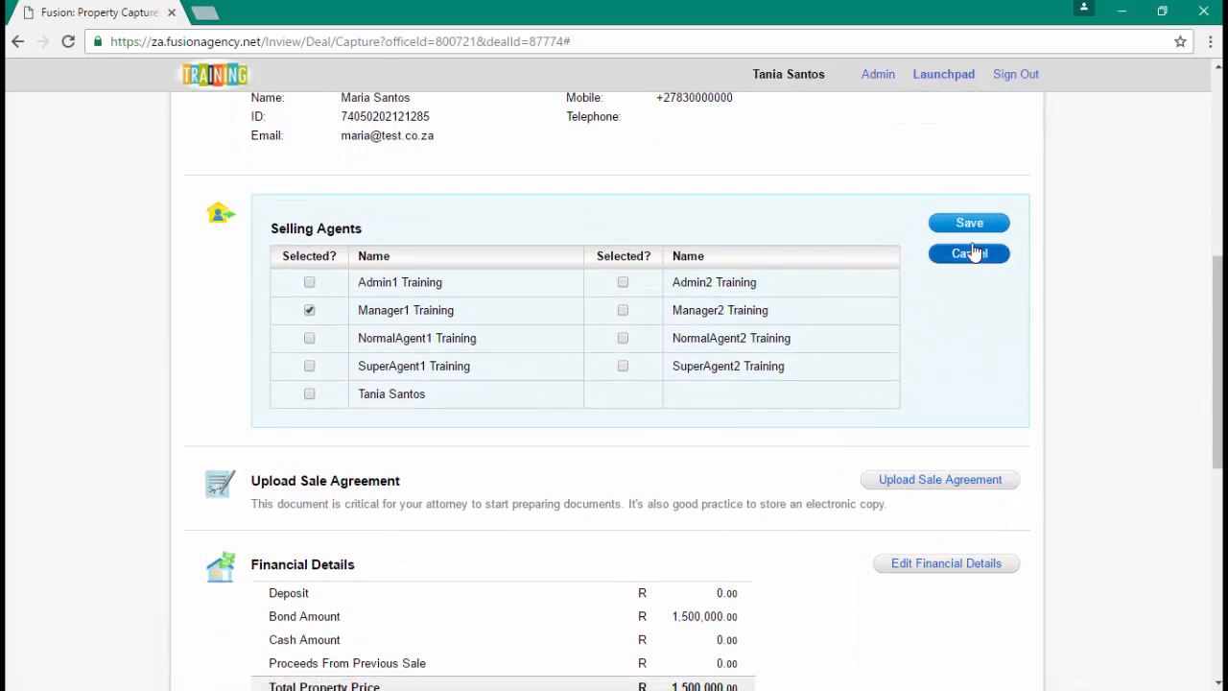
click(972, 254)
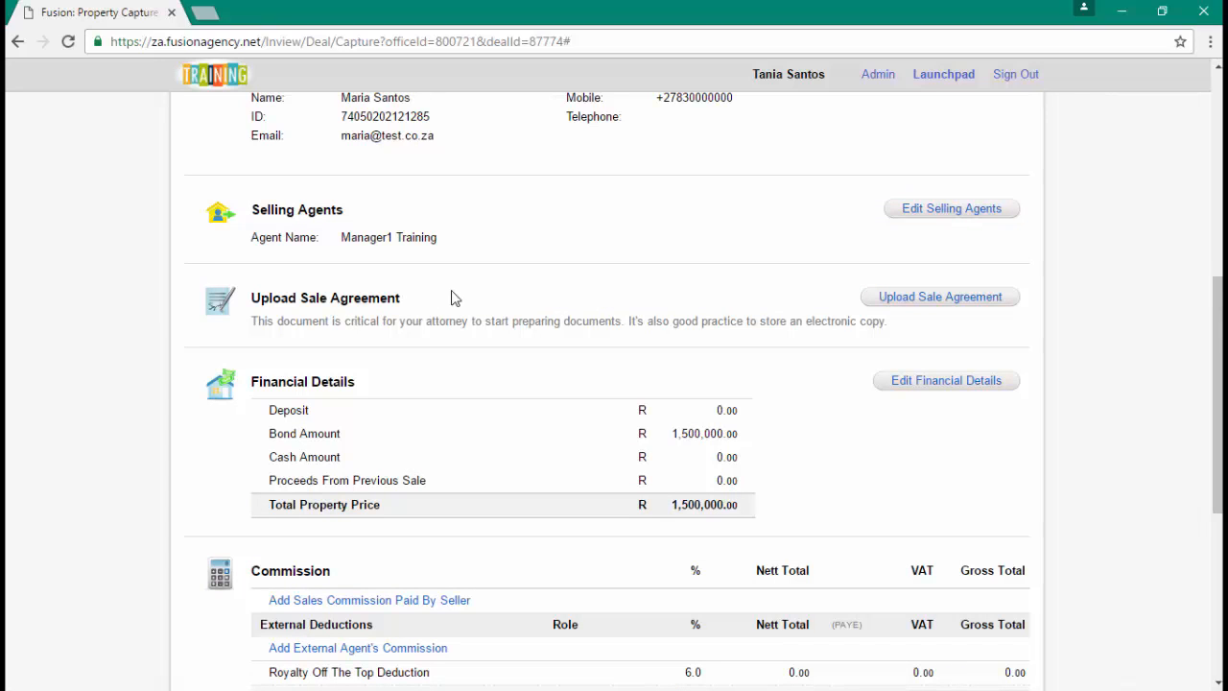
- Upload SALE AGREEMENT.docx from Desktop > Demo as the deal's sale agreement
click(945, 299)
click(550, 343)
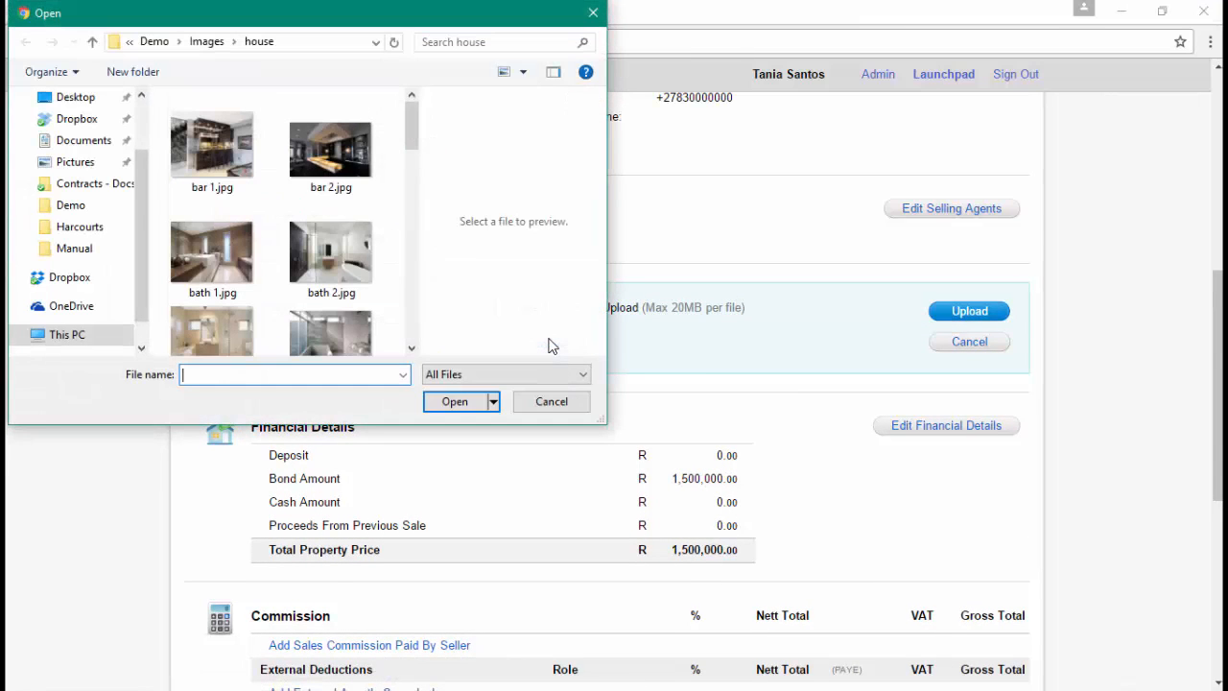
click(153, 42)
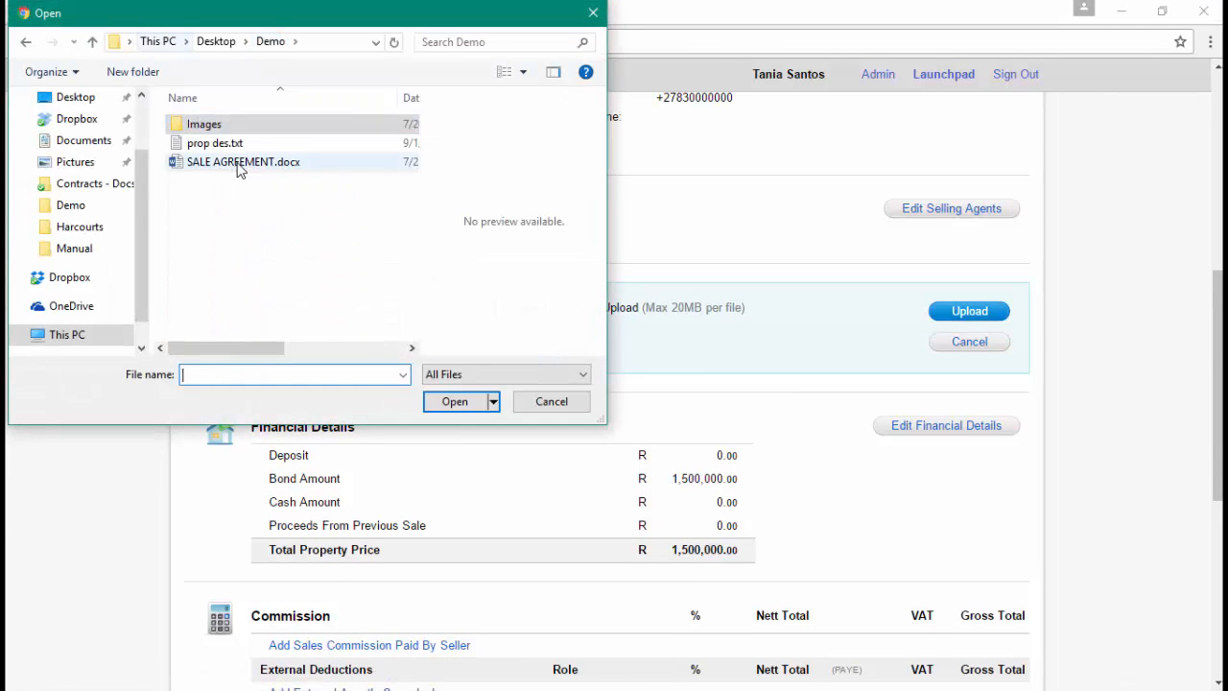
click(239, 163)
click(453, 402)
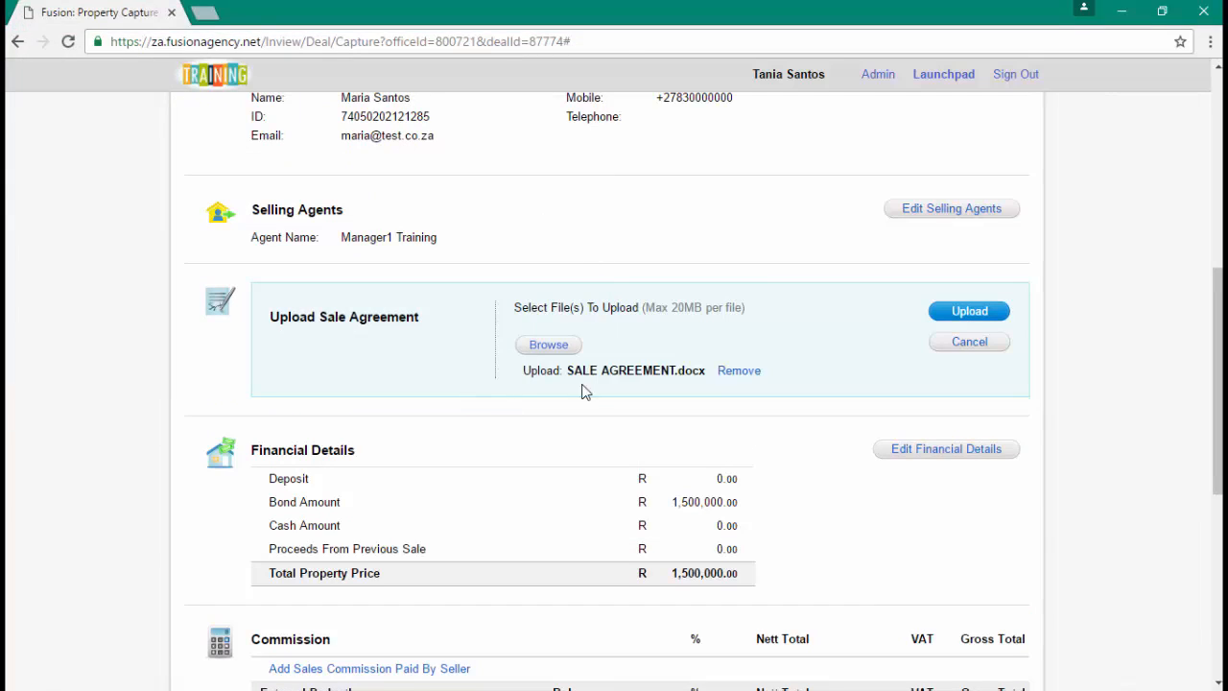
click(971, 312)
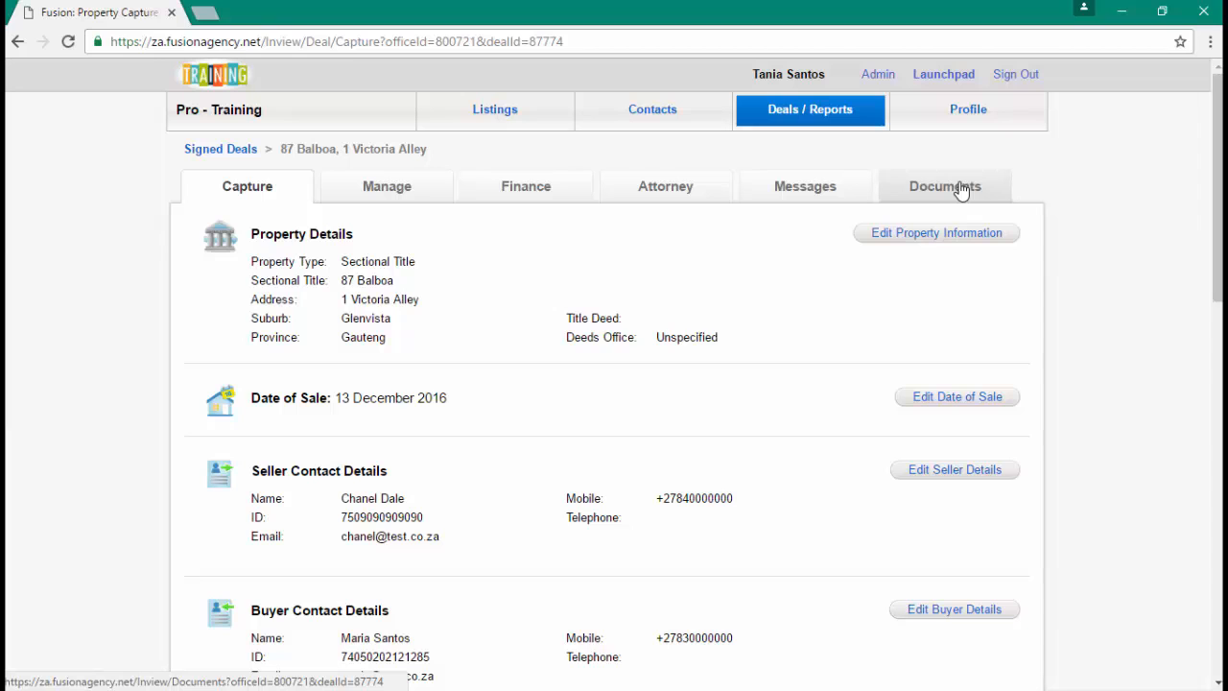
click(959, 188)
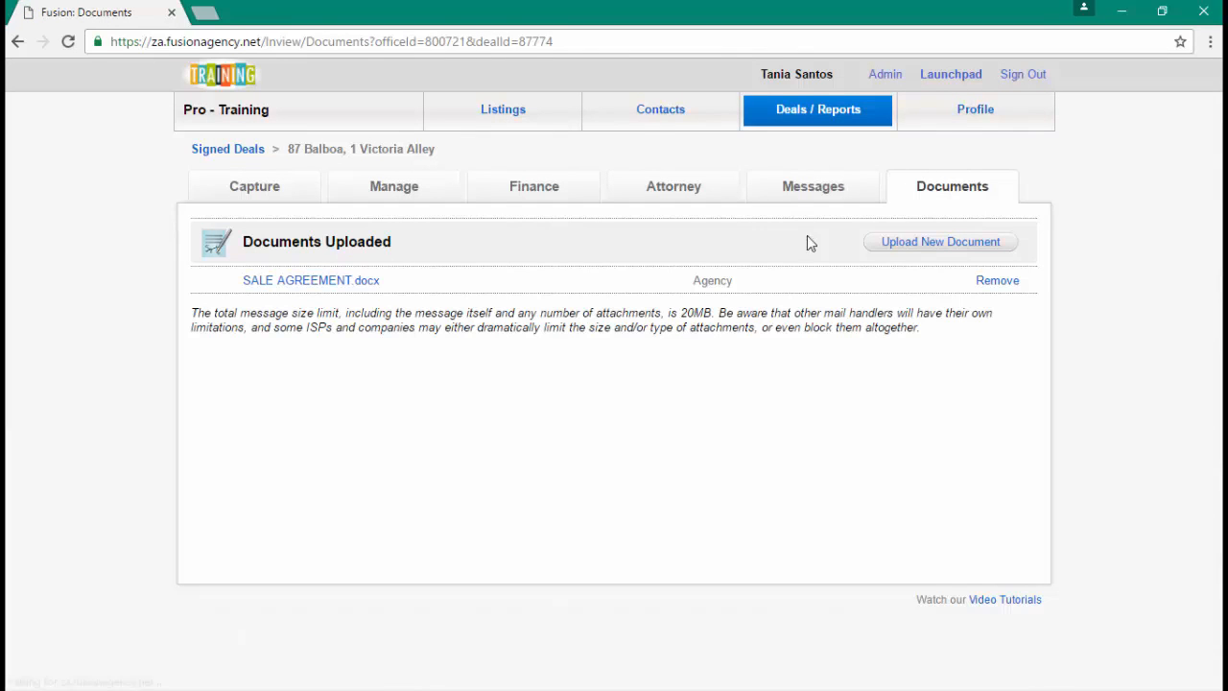
- Cancel a new document upload, then download SALE AGREEMENT.docx from the documents list
click(944, 251)
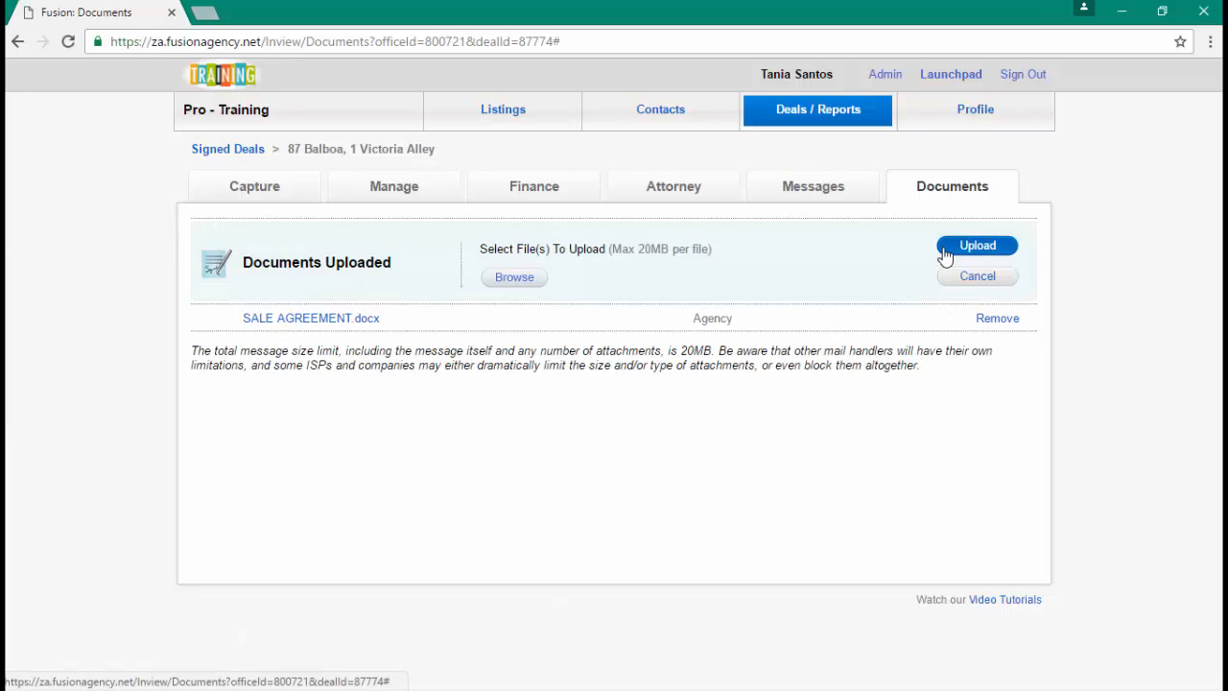
click(522, 286)
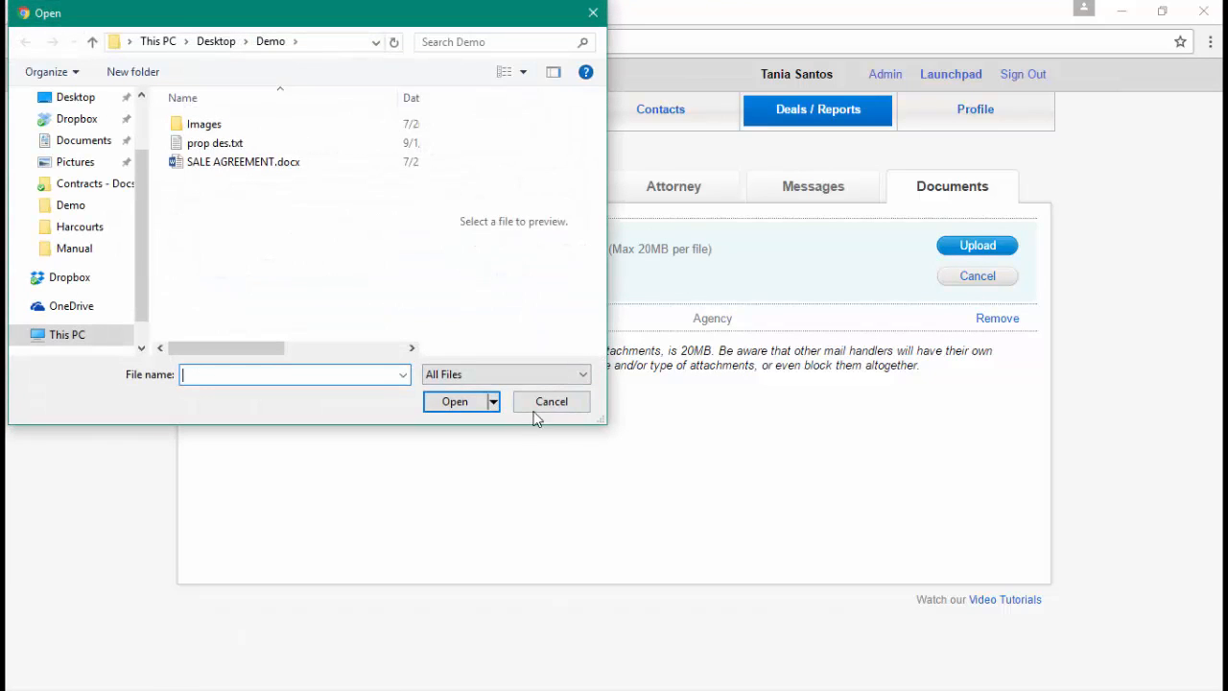
click(559, 401)
click(978, 275)
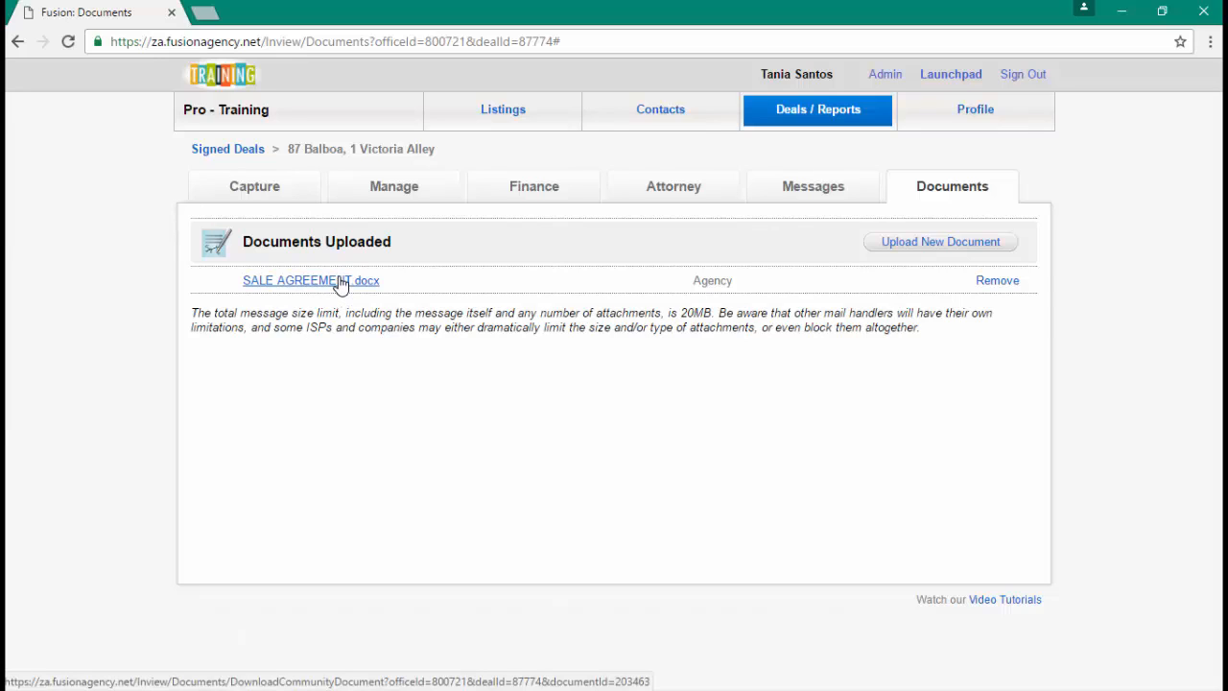
click(340, 282)
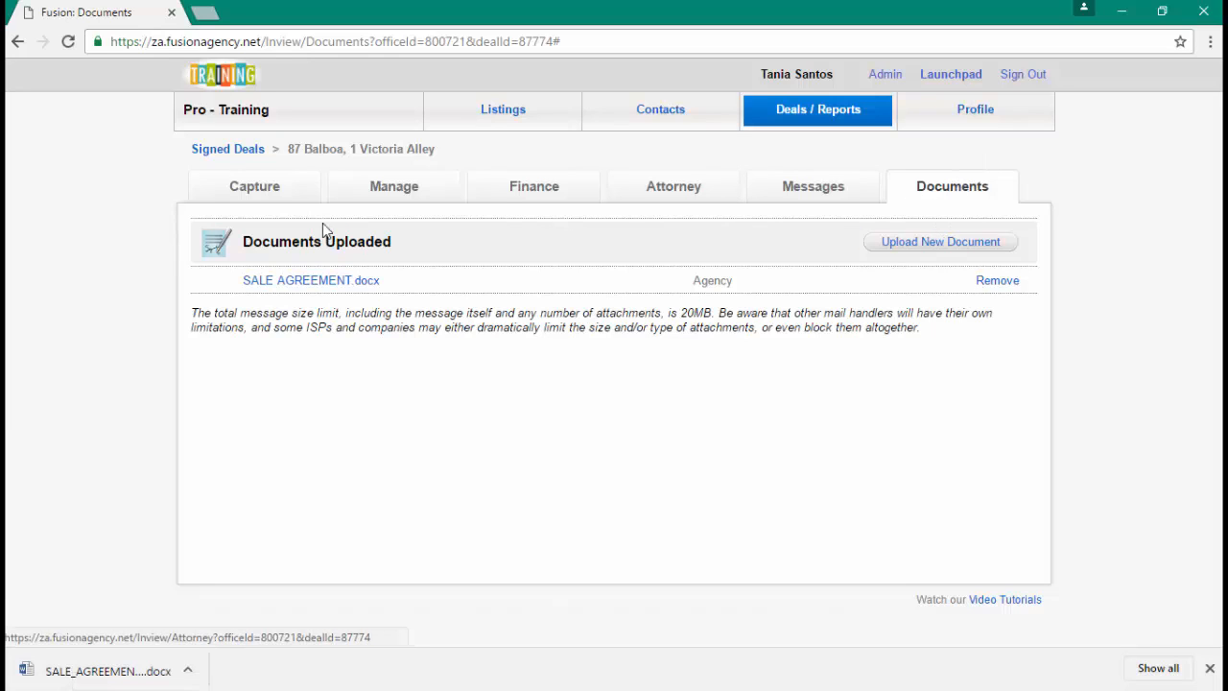
click(276, 183)
- Cancel the financial details edit, leaving the R0 deposit and R1,500,000 bond unchanged
scroll(326, 356, down, 1)
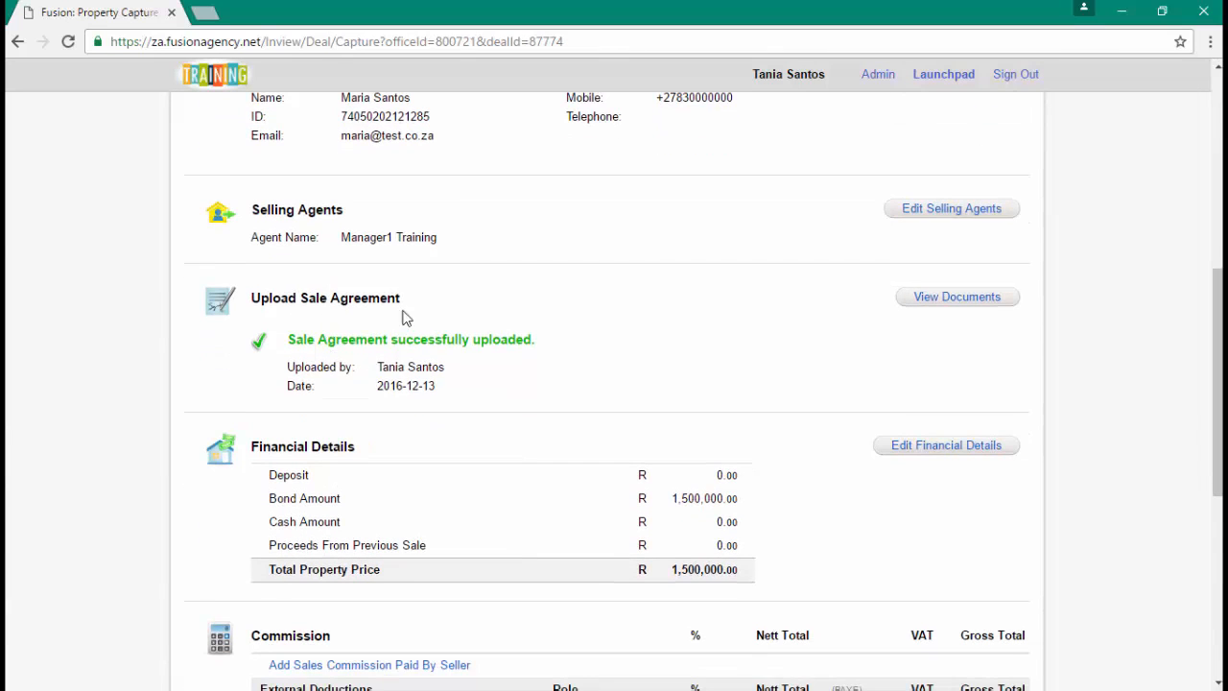
scroll(388, 368, down, 1)
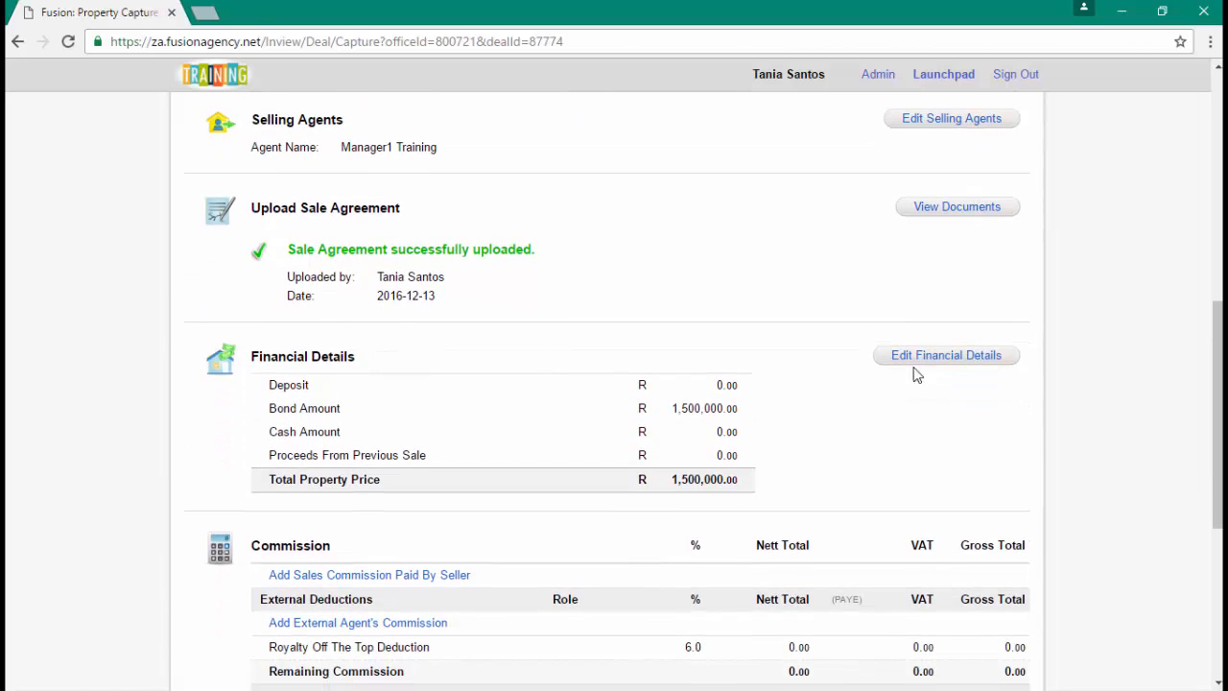
click(954, 370)
scroll(954, 370, down, 1)
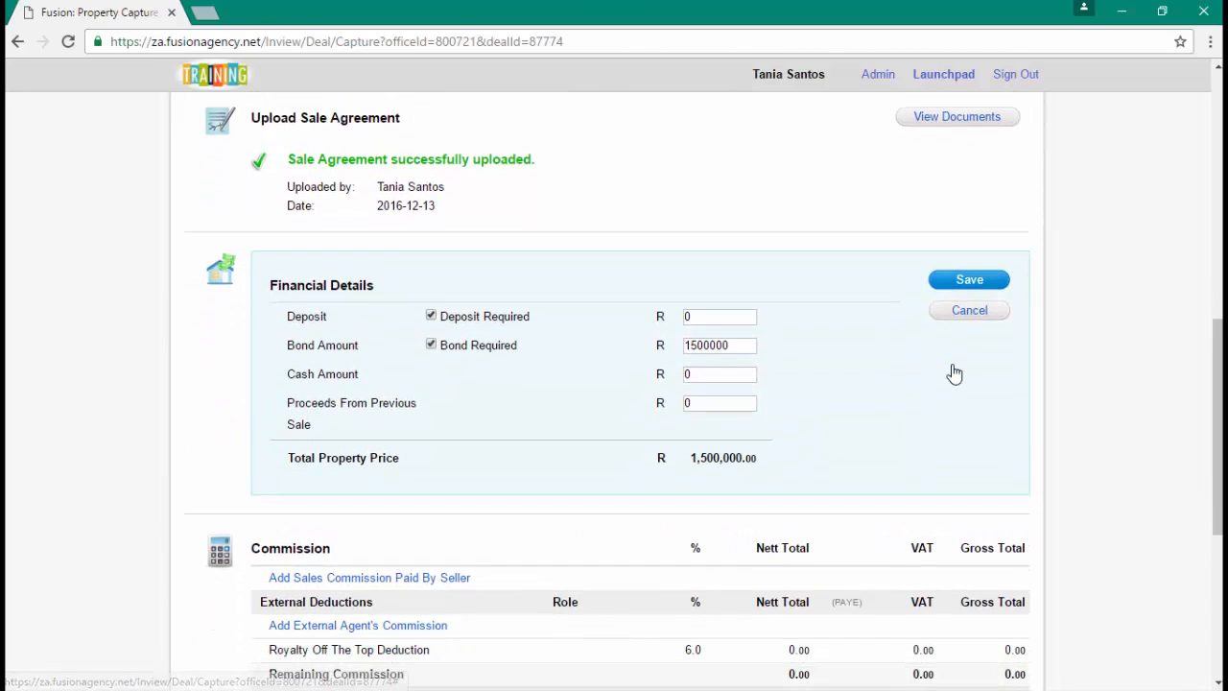
click(967, 310)
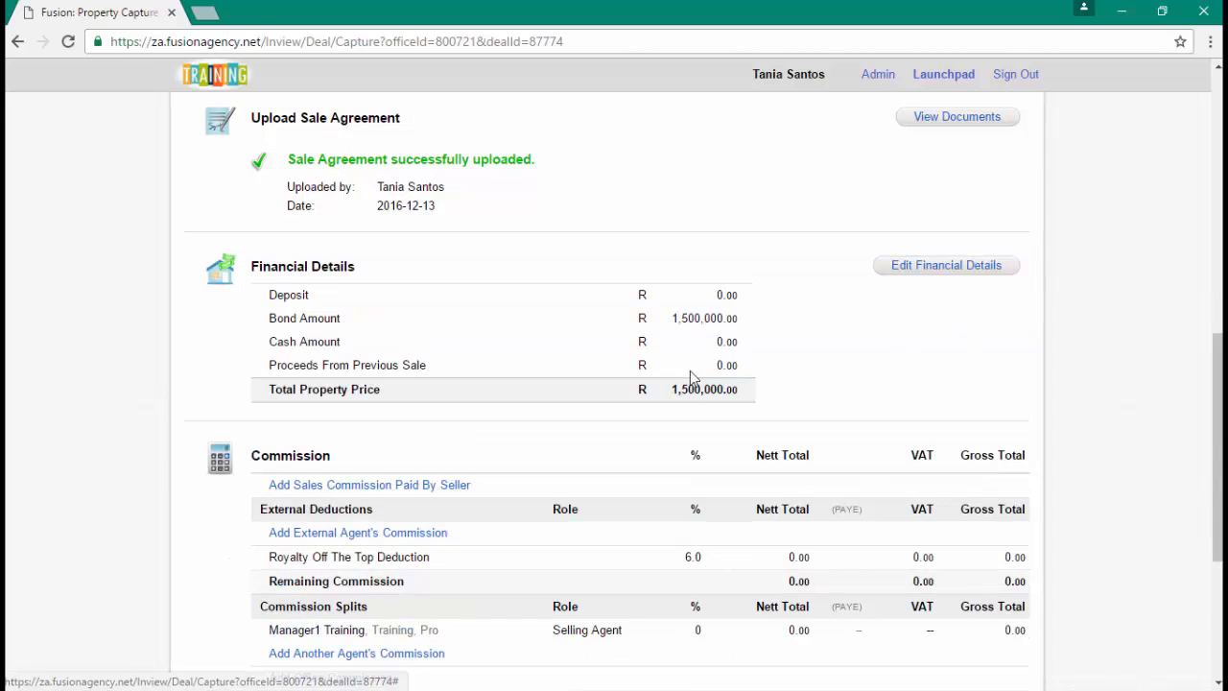
scroll(689, 372, down, 2)
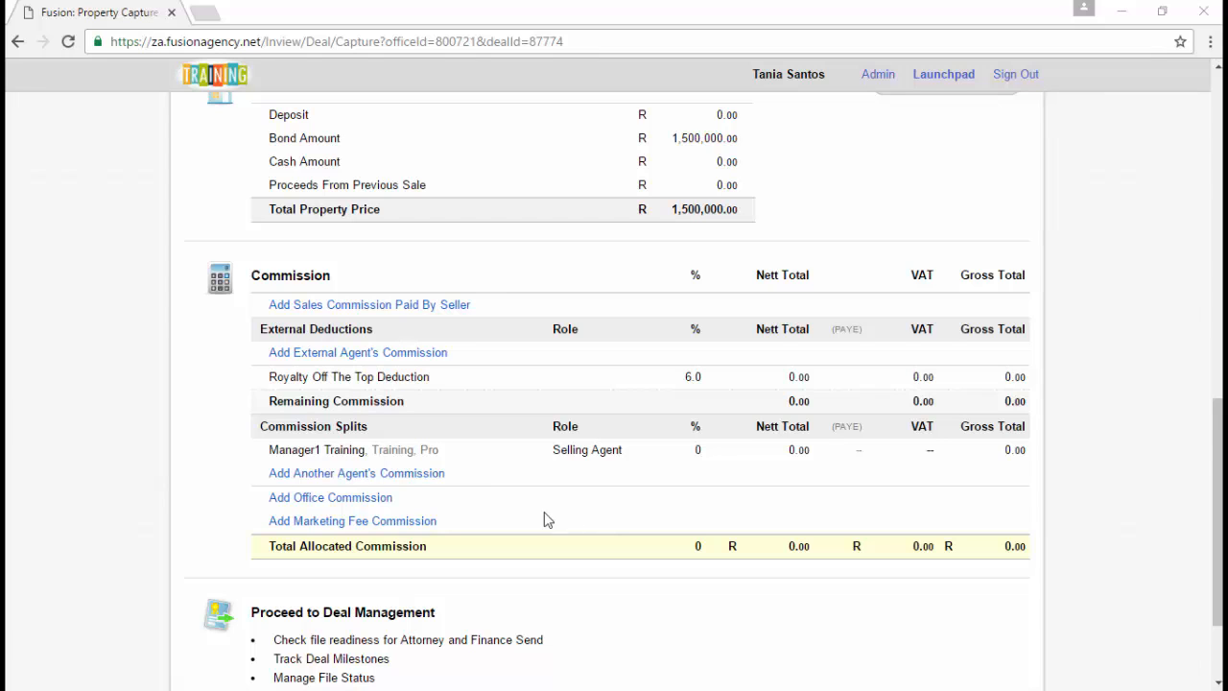
click(326, 305)
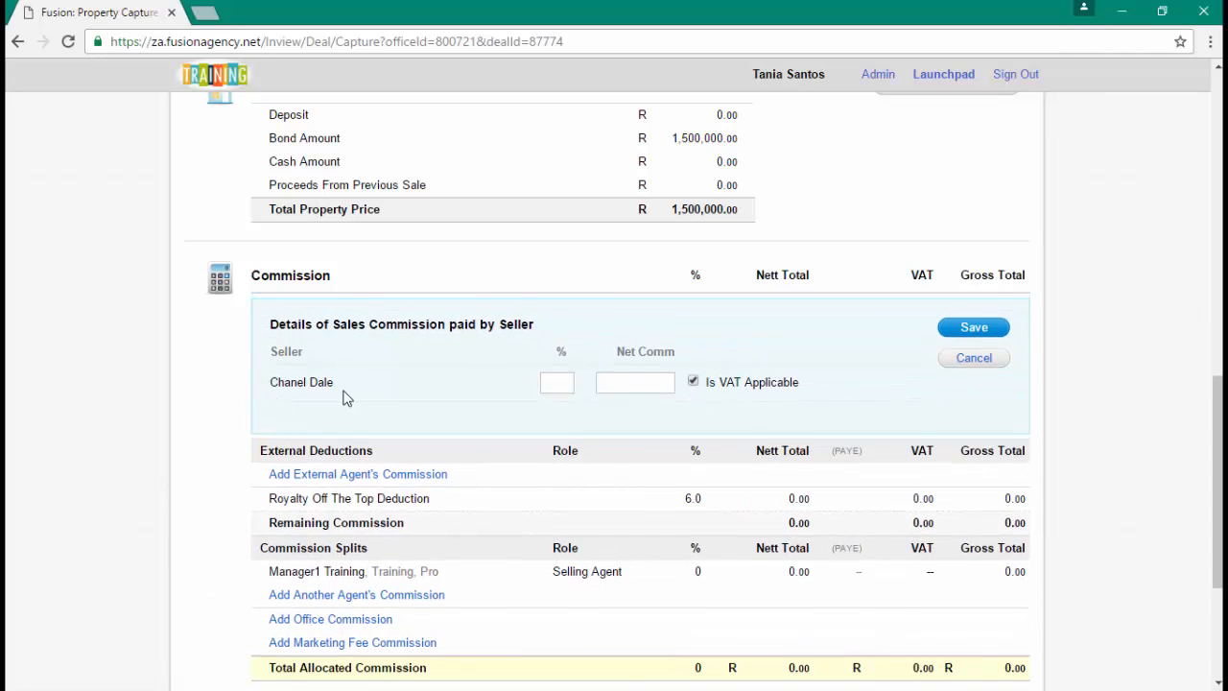
- Enter a 5% seller commission of R75,000 net, mark VAT not applicable, and save
click(557, 381)
scroll(571, 442, up, 2)
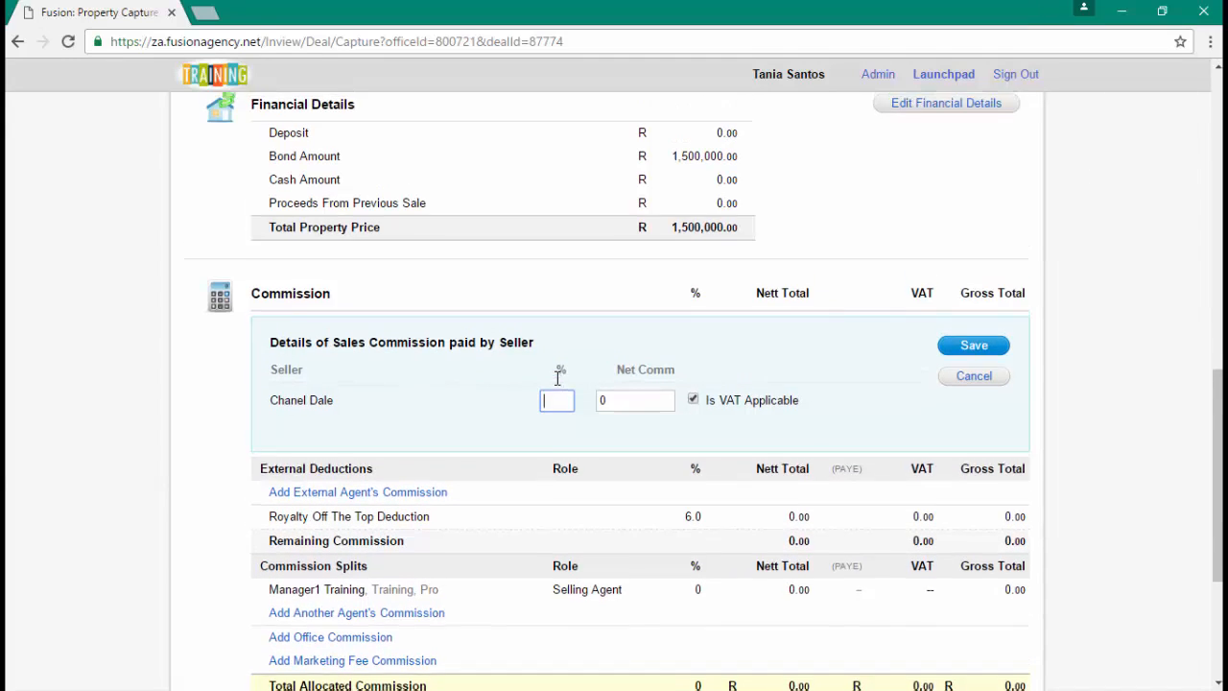
text(5)
scroll(590, 516, down, 2)
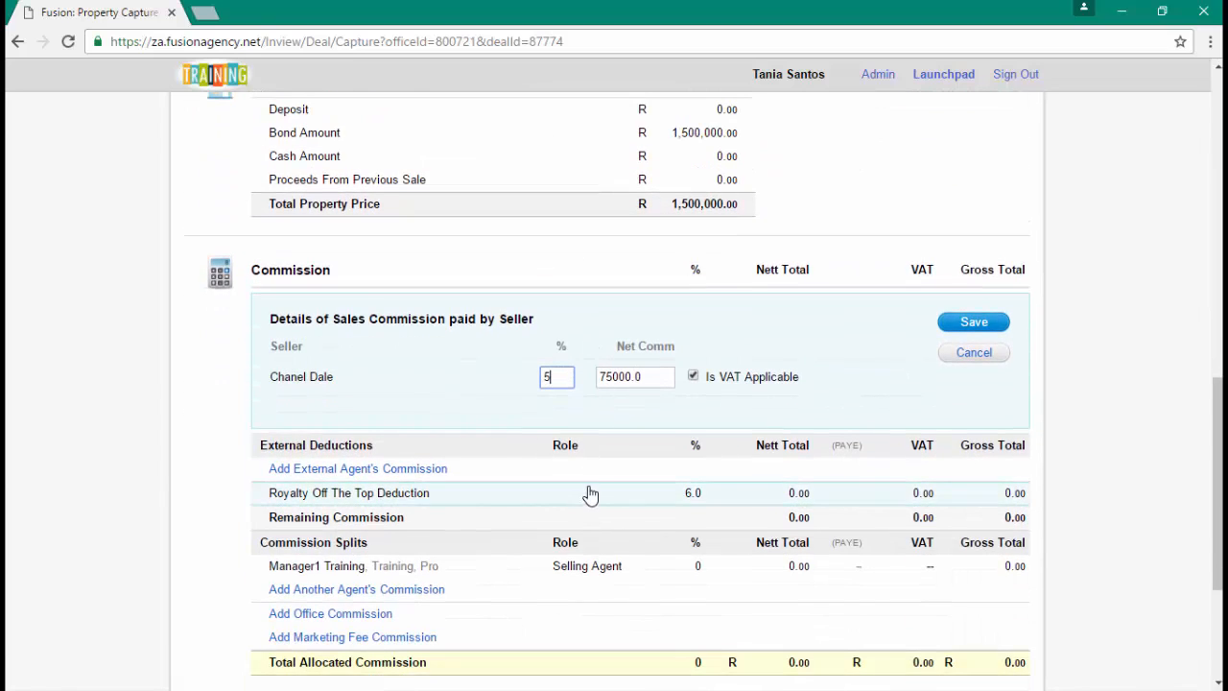
key(BackSpace)
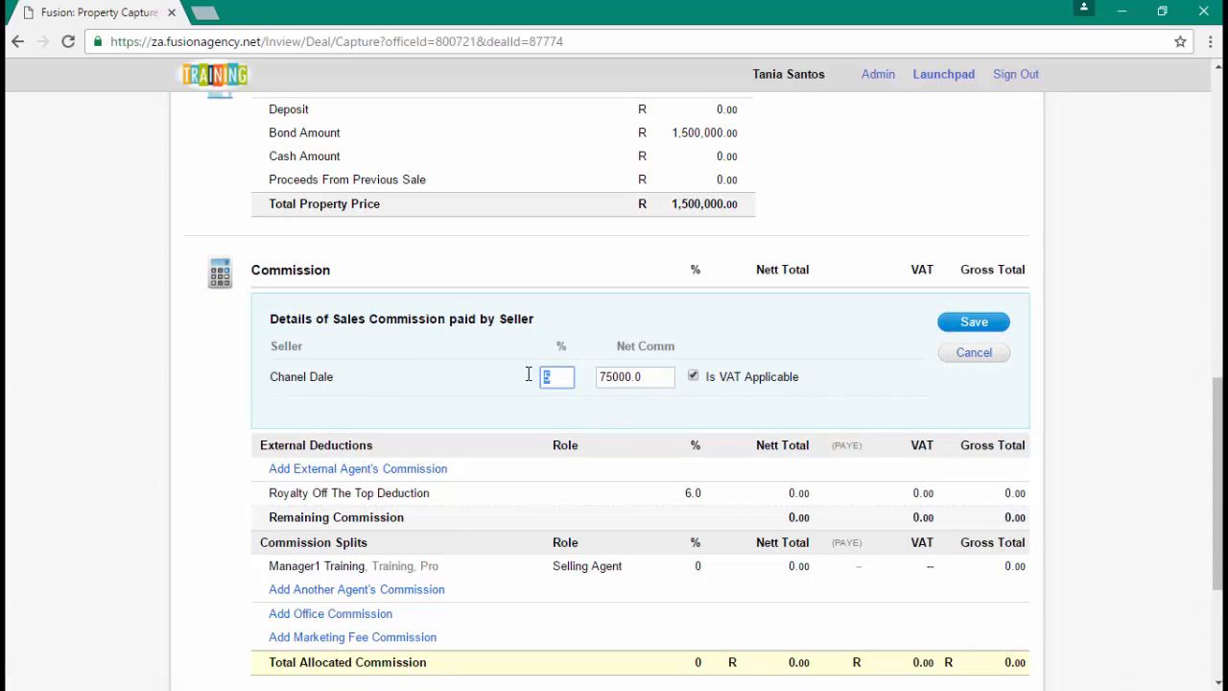
click(630, 377)
double_click(631, 376)
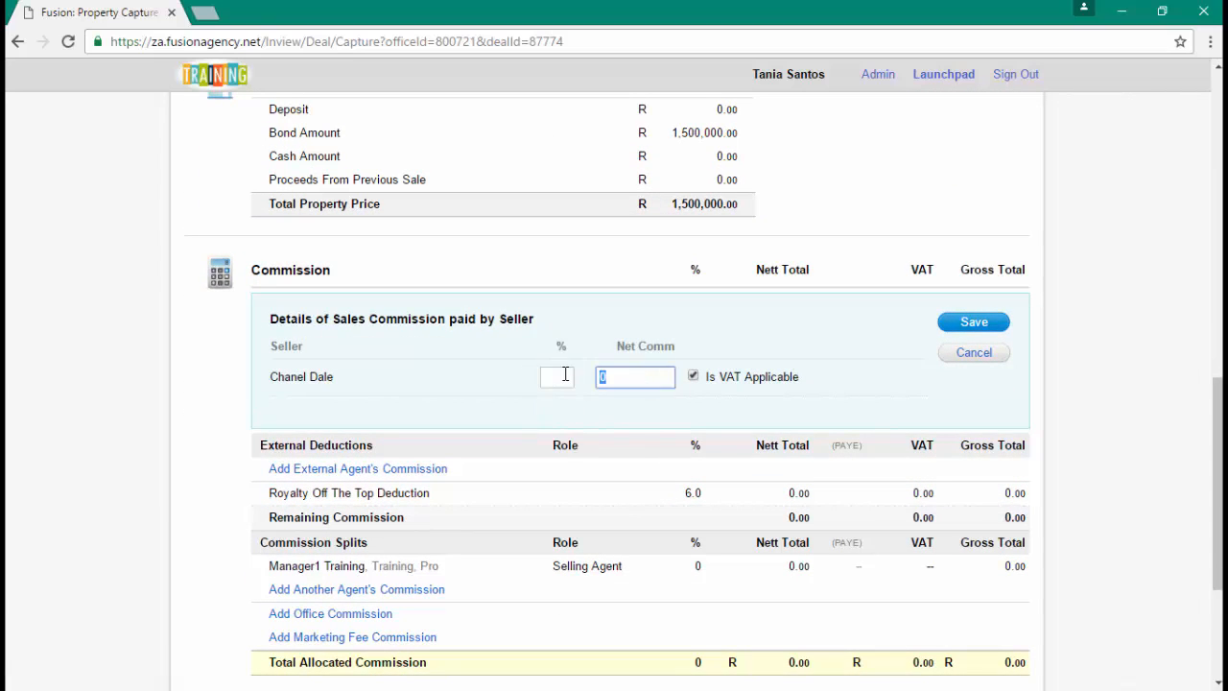
text(7500)
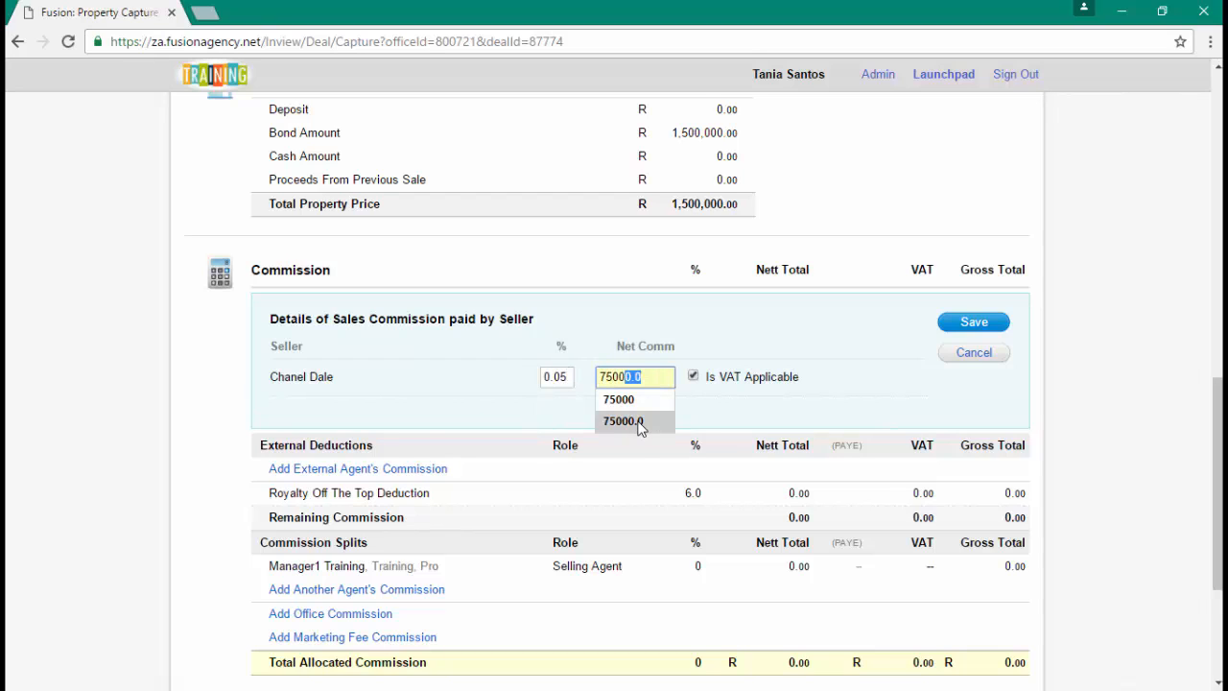
text(0)
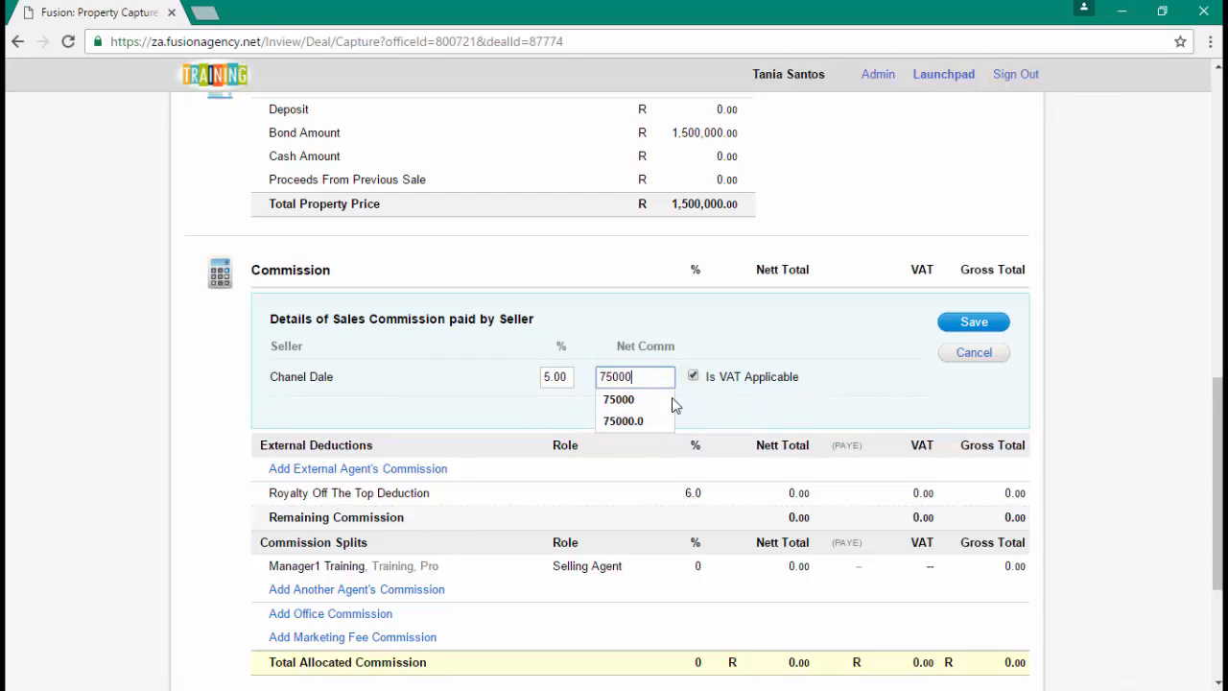
click(692, 377)
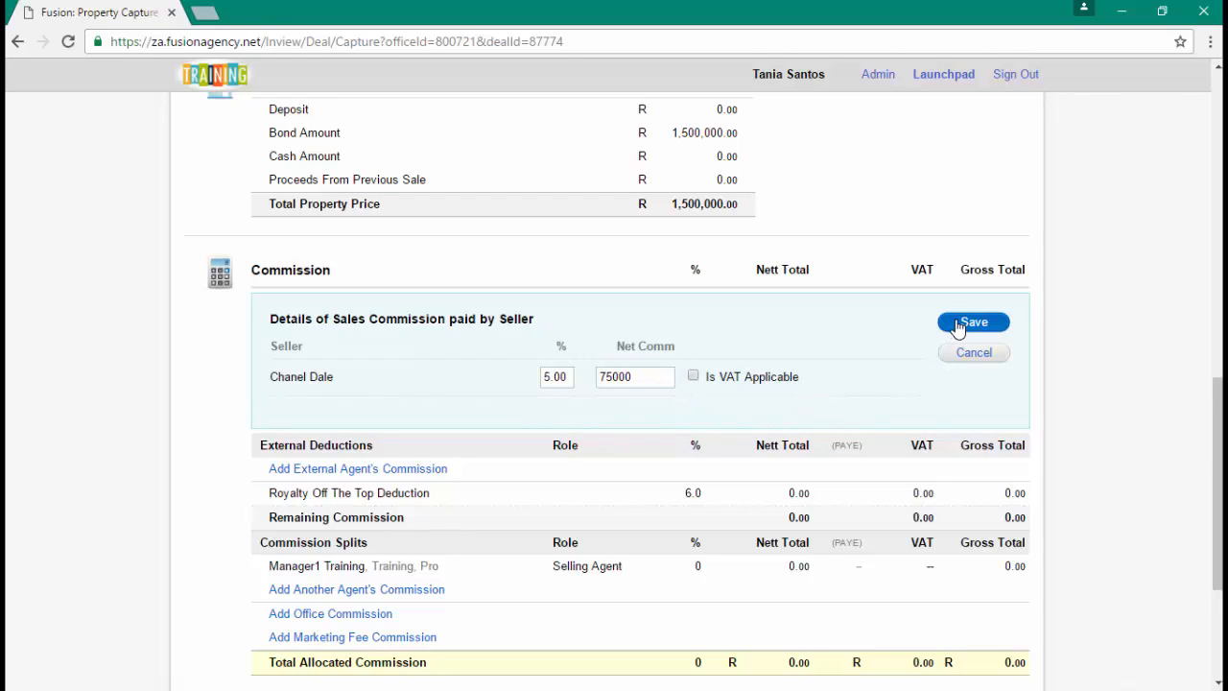
click(958, 323)
scroll(384, 357, down, 1)
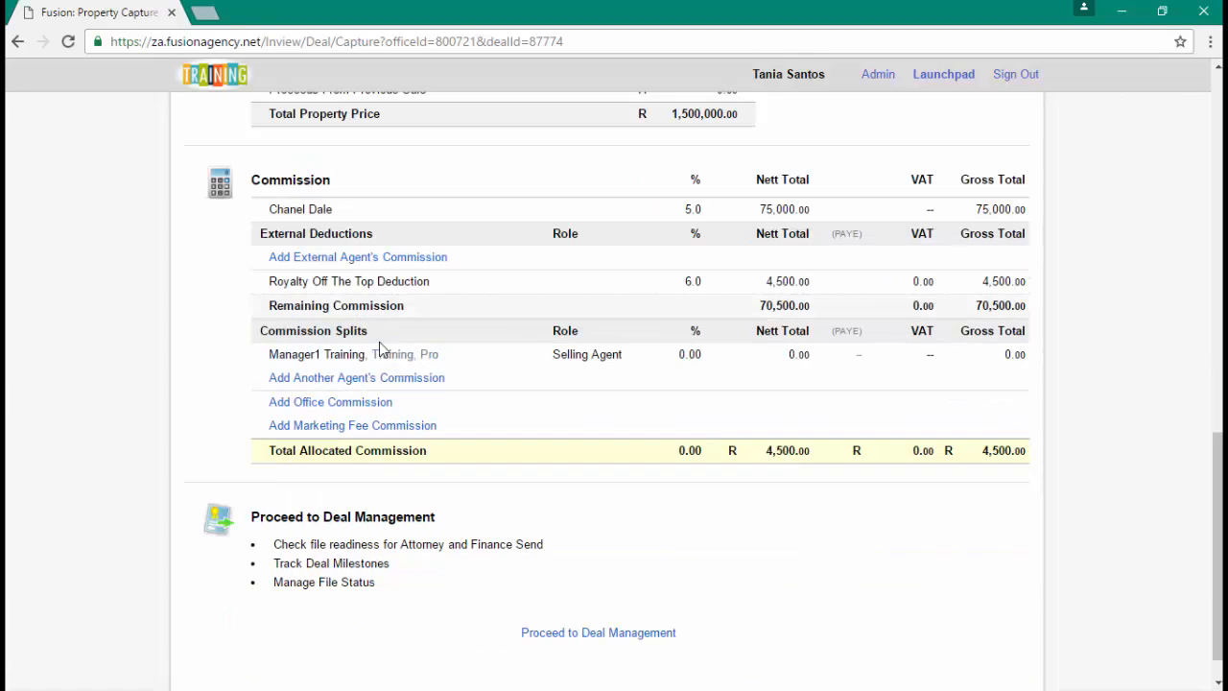
- Add the searched-for external agent as a 5% Selling Agent deduction worth R3,750
click(334, 258)
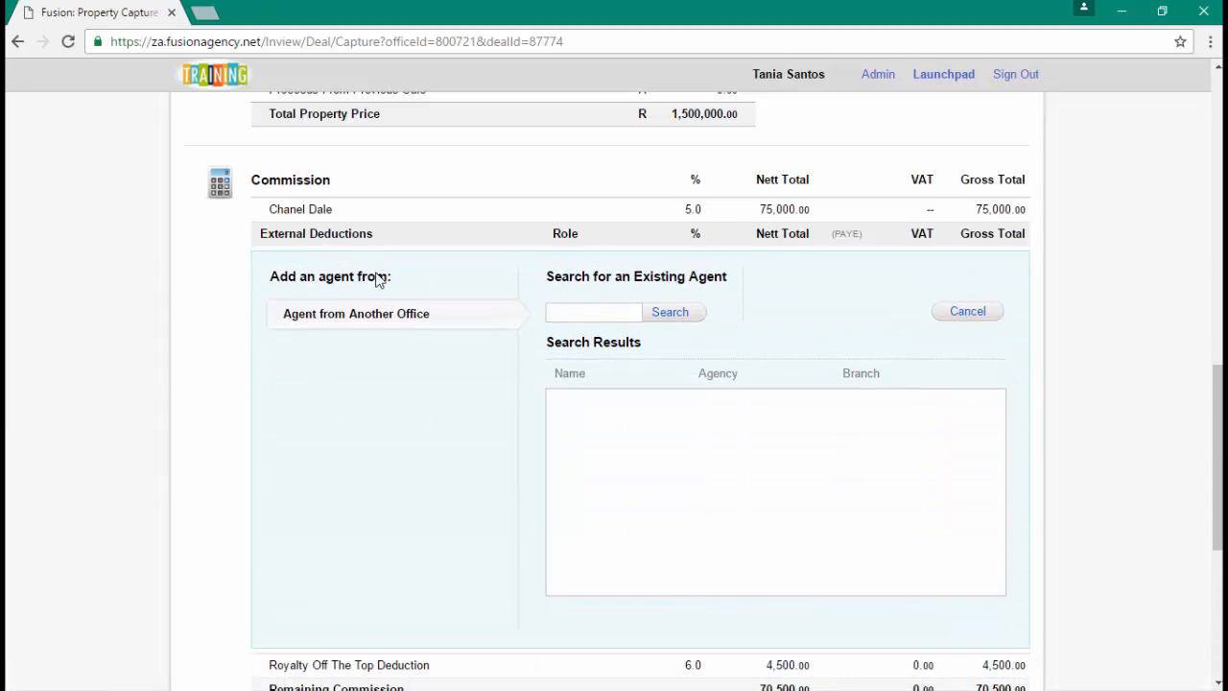
click(593, 313)
text(br)
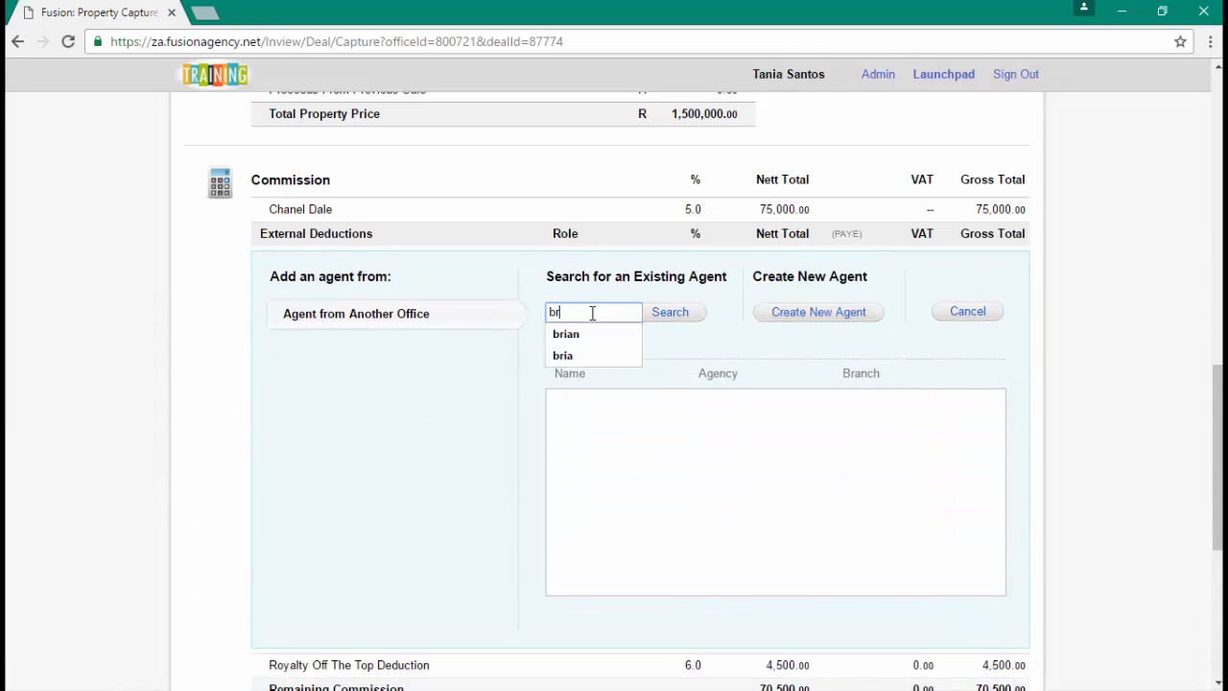
text(ian)
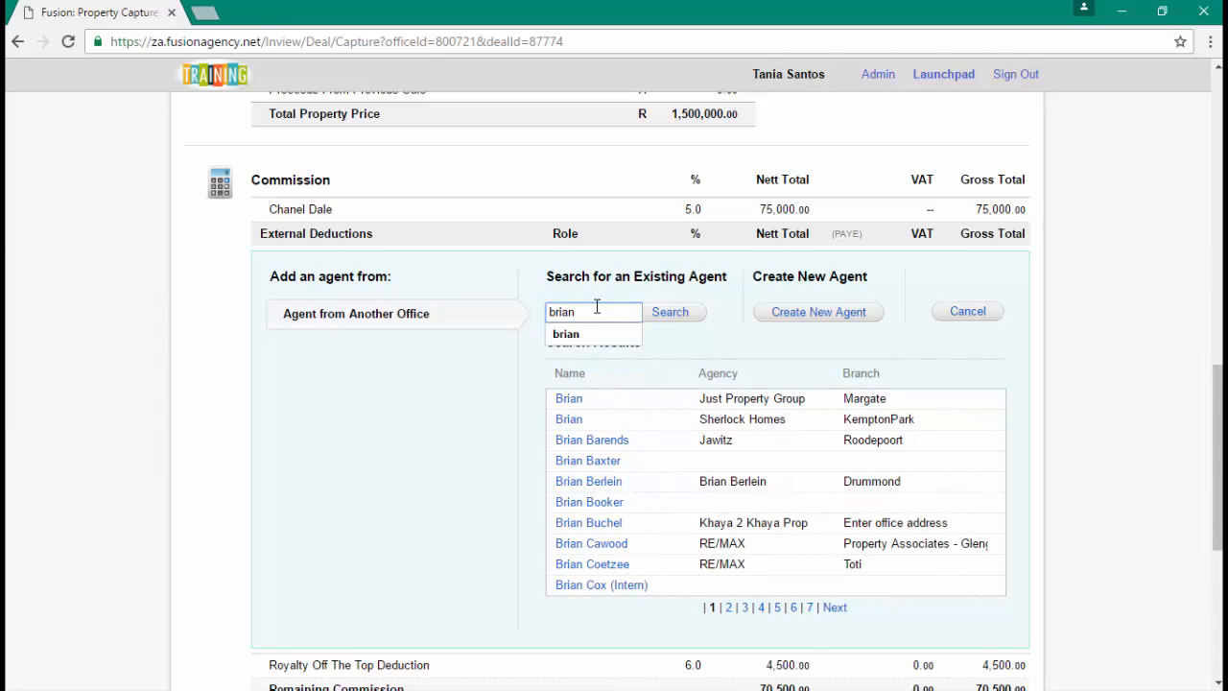
click(581, 531)
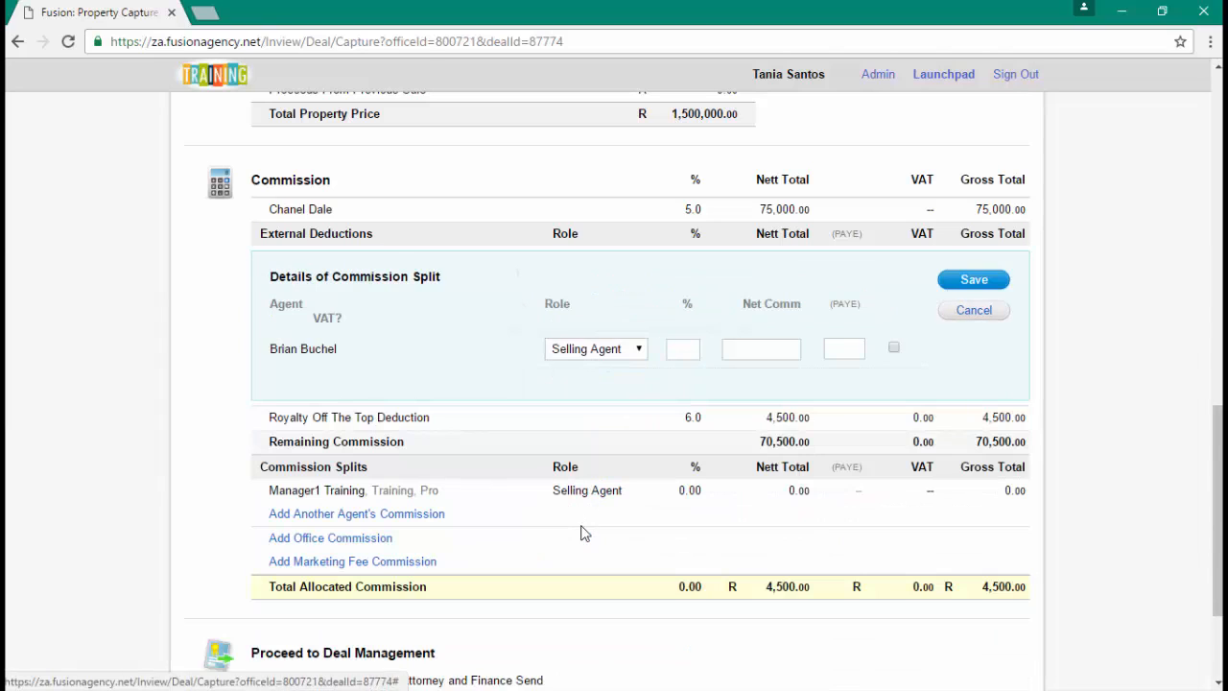
click(632, 351)
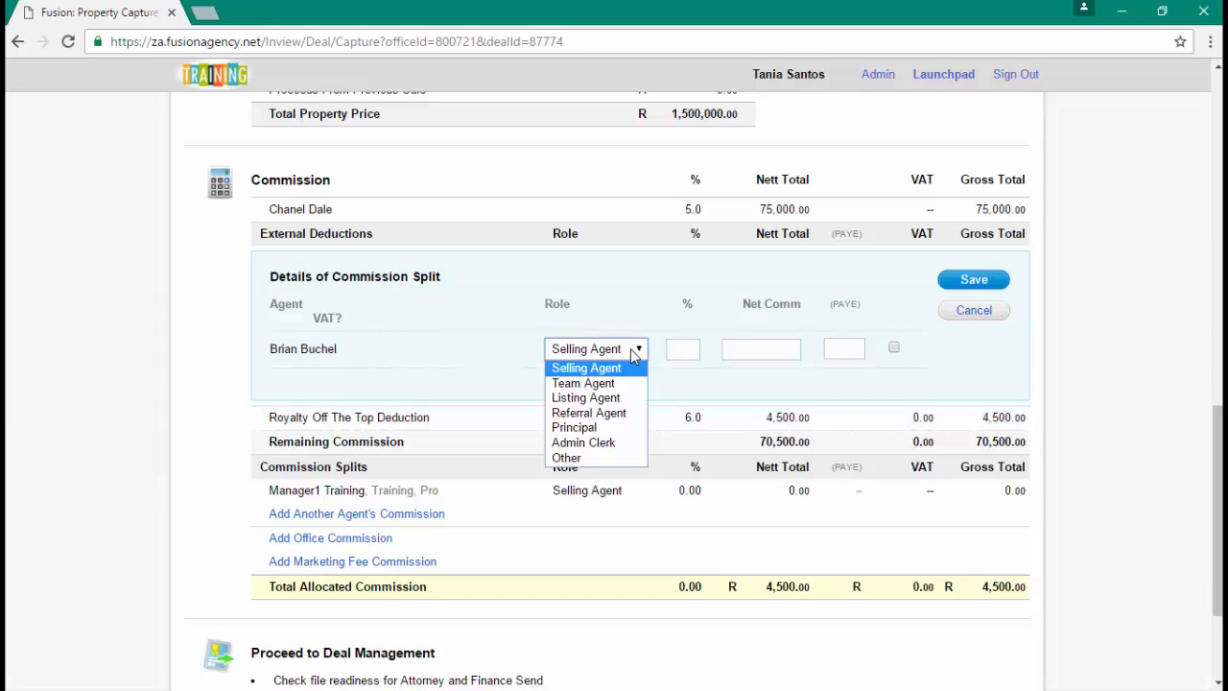
click(677, 370)
click(681, 350)
text(5)
click(977, 284)
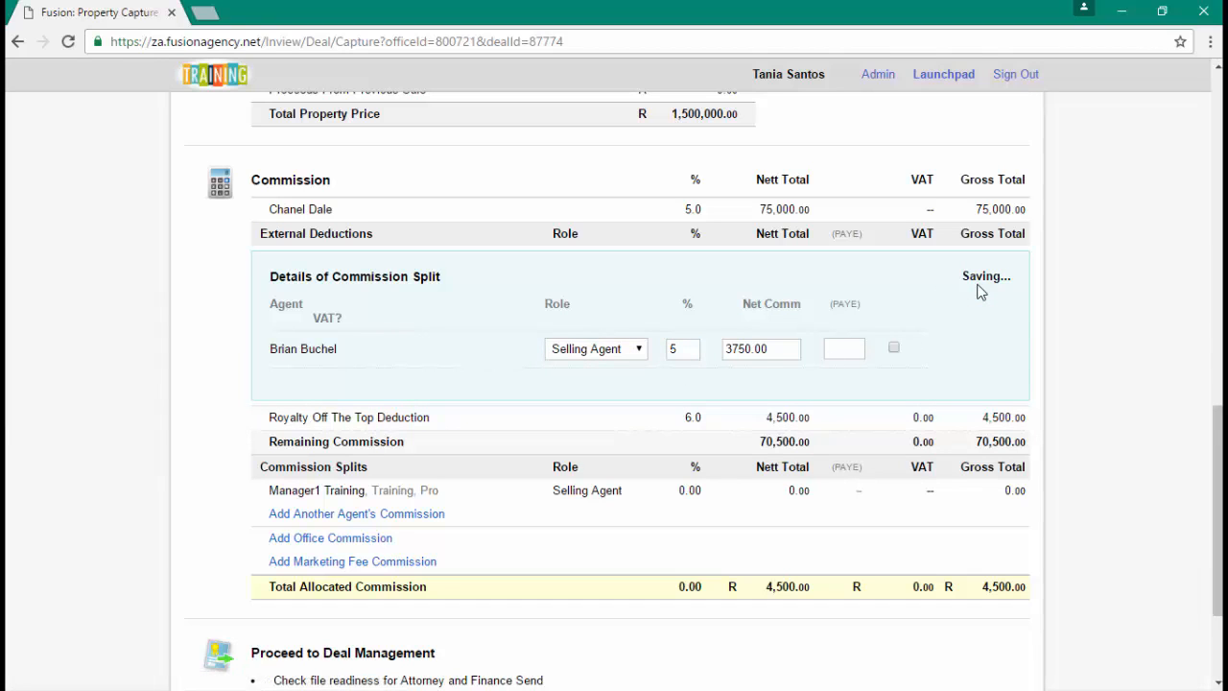
- Start adding a second external agent, try creating a new one, then cancel out
click(403, 282)
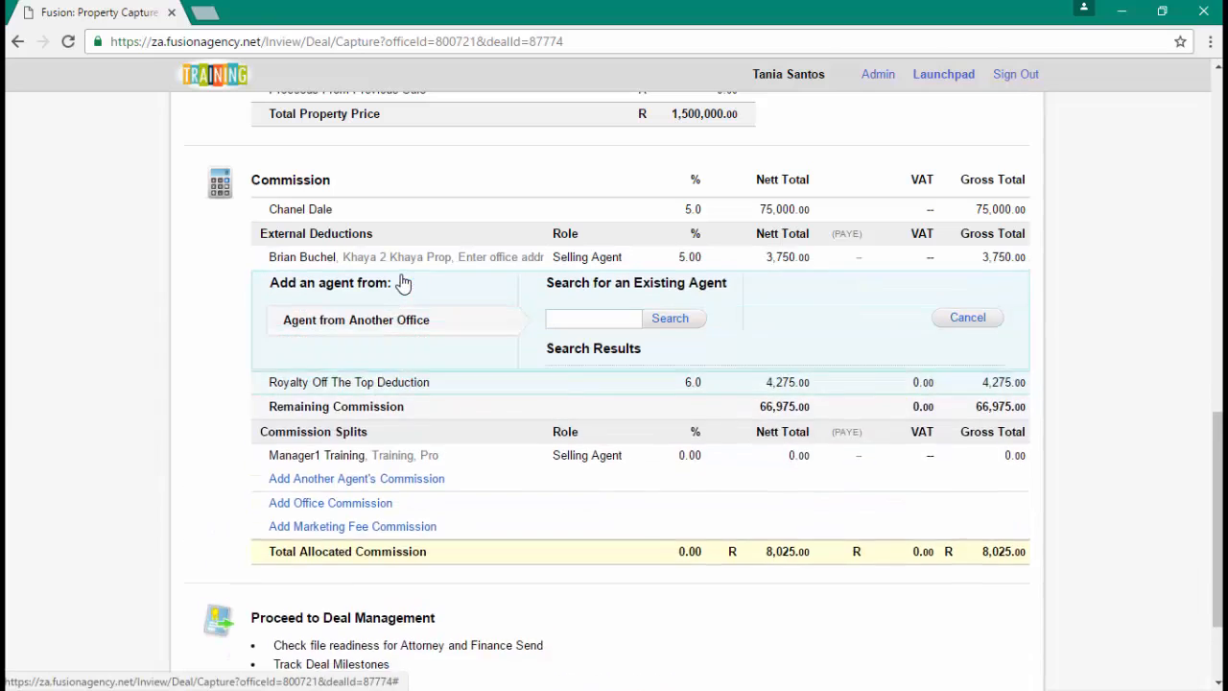
click(566, 334)
text(tr)
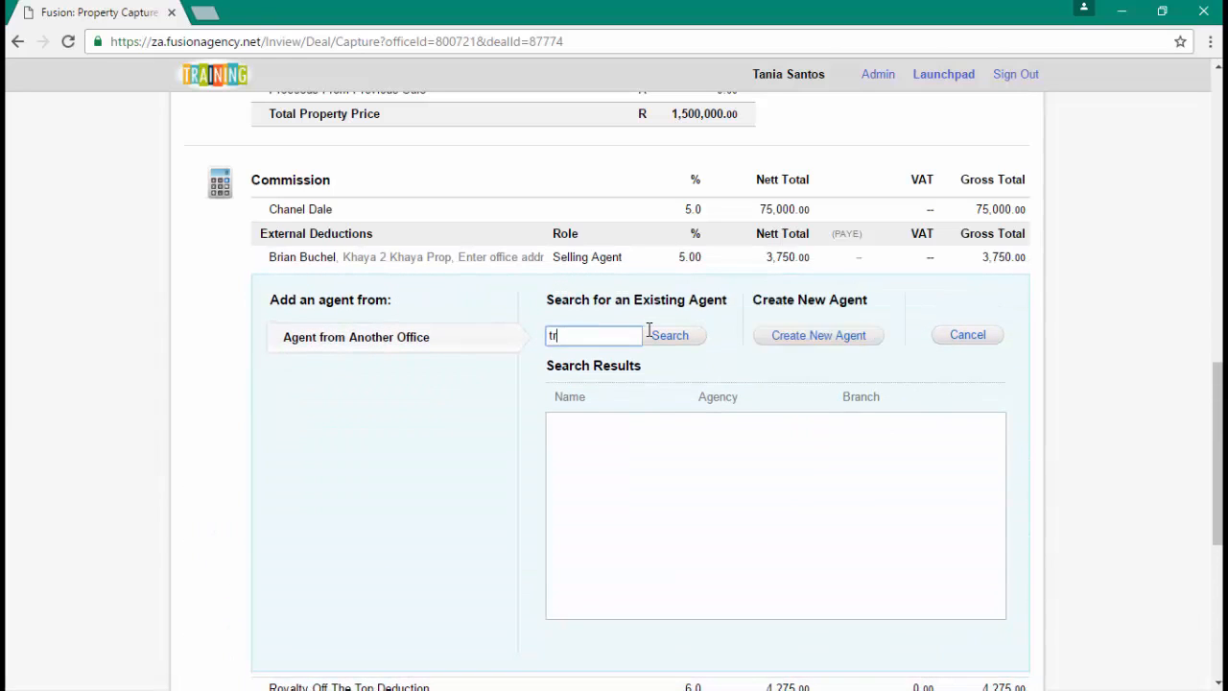
click(812, 344)
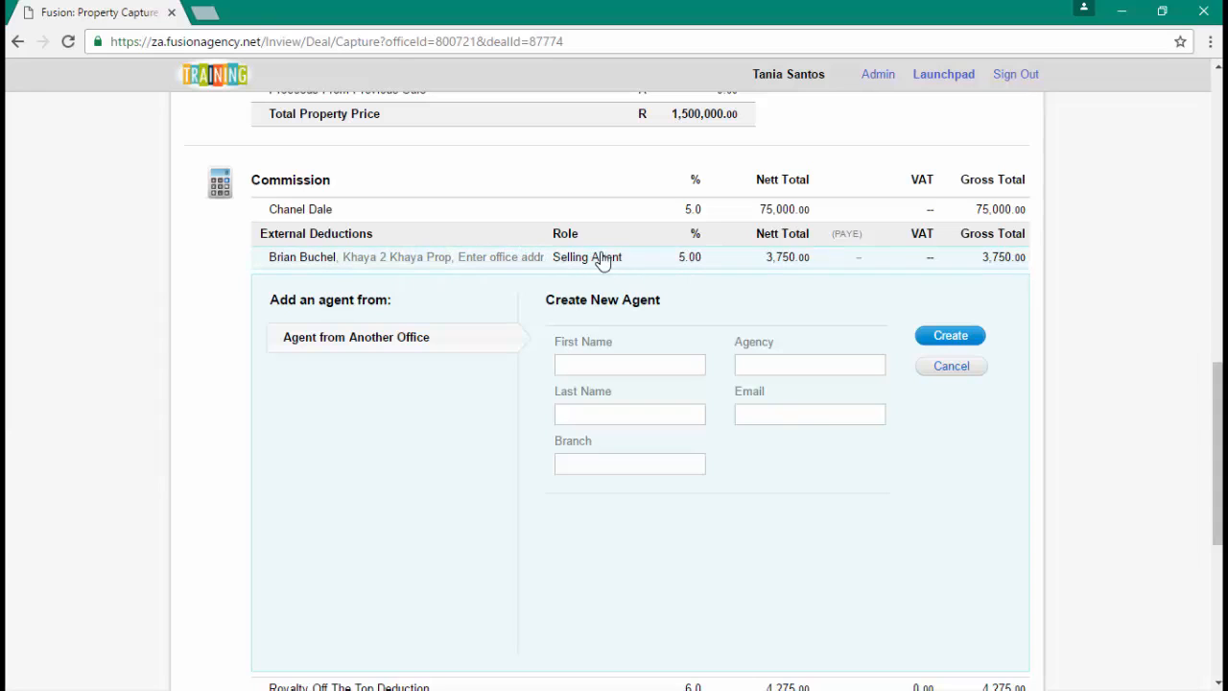
click(951, 370)
click(967, 336)
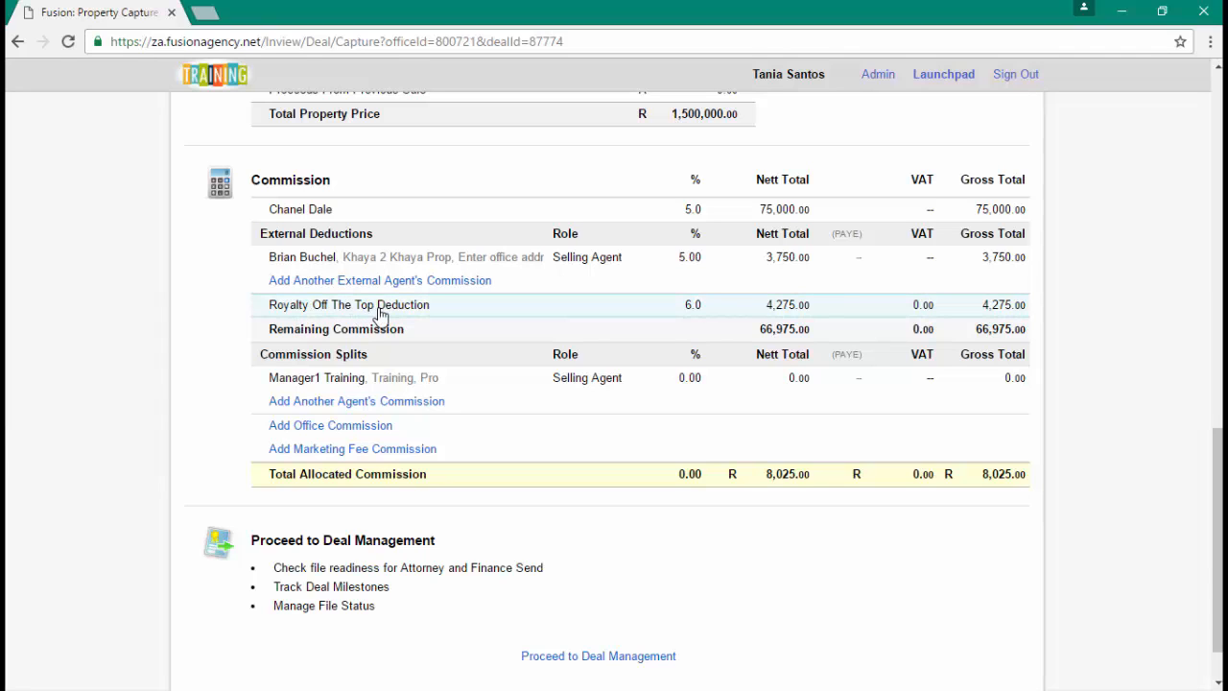
scroll(381, 315, down, 2)
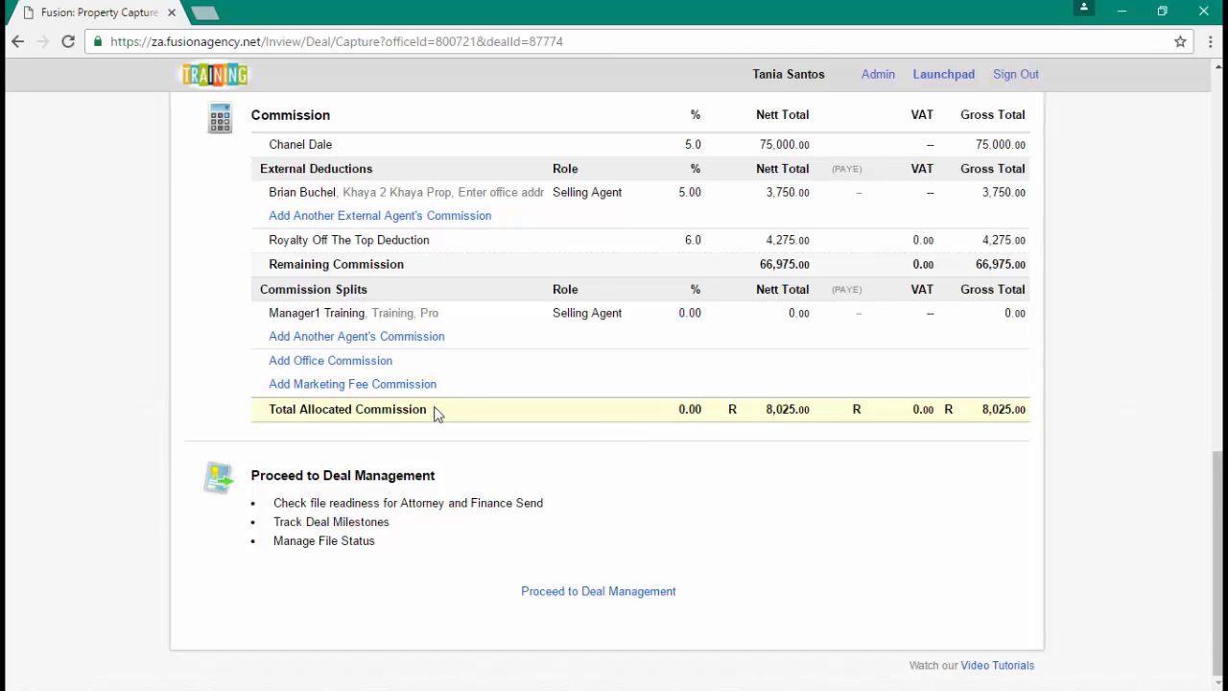
- Change the in-house selling agent's commission split to 50%
click(294, 320)
click(681, 428)
text(50)
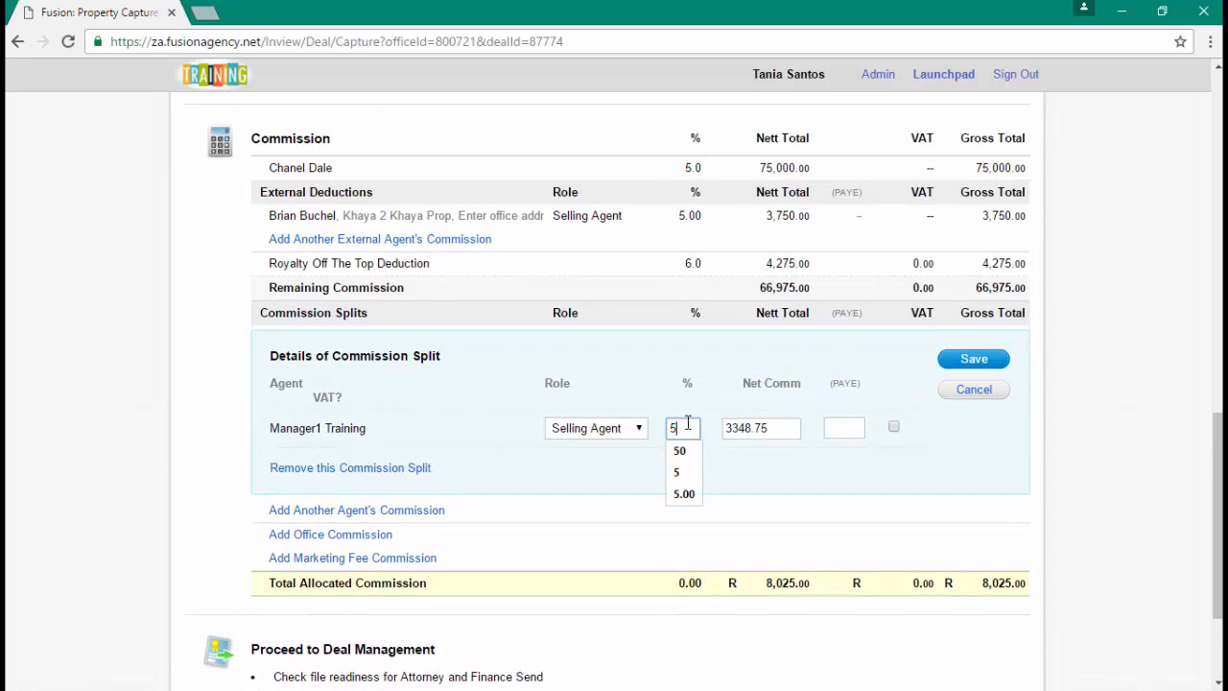
click(973, 359)
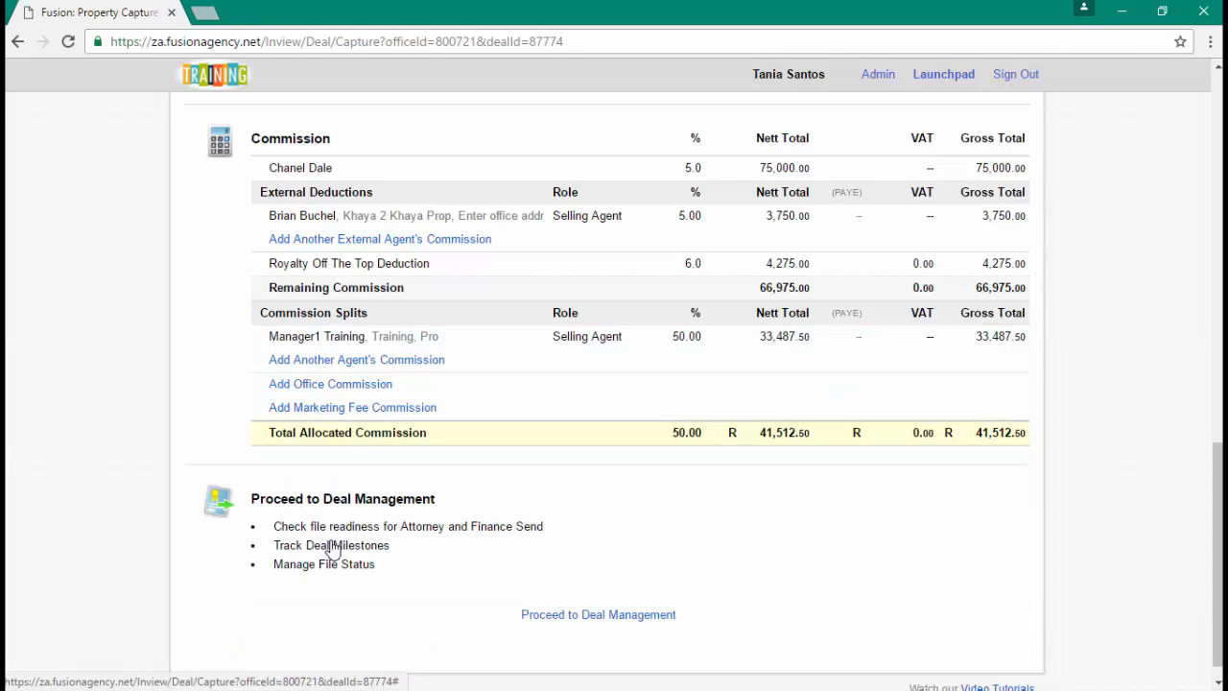
- Allocate the remaining 50% to the office, fully allocating R75,000
click(330, 384)
click(980, 413)
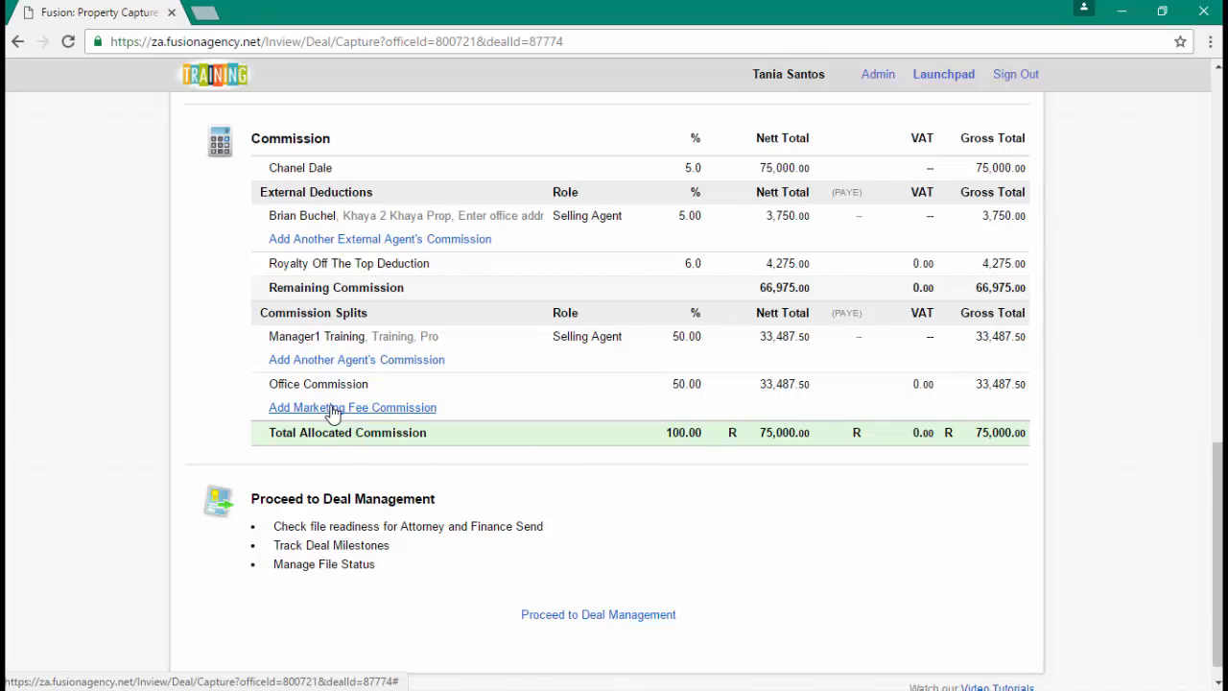
scroll(333, 411, up, 10)
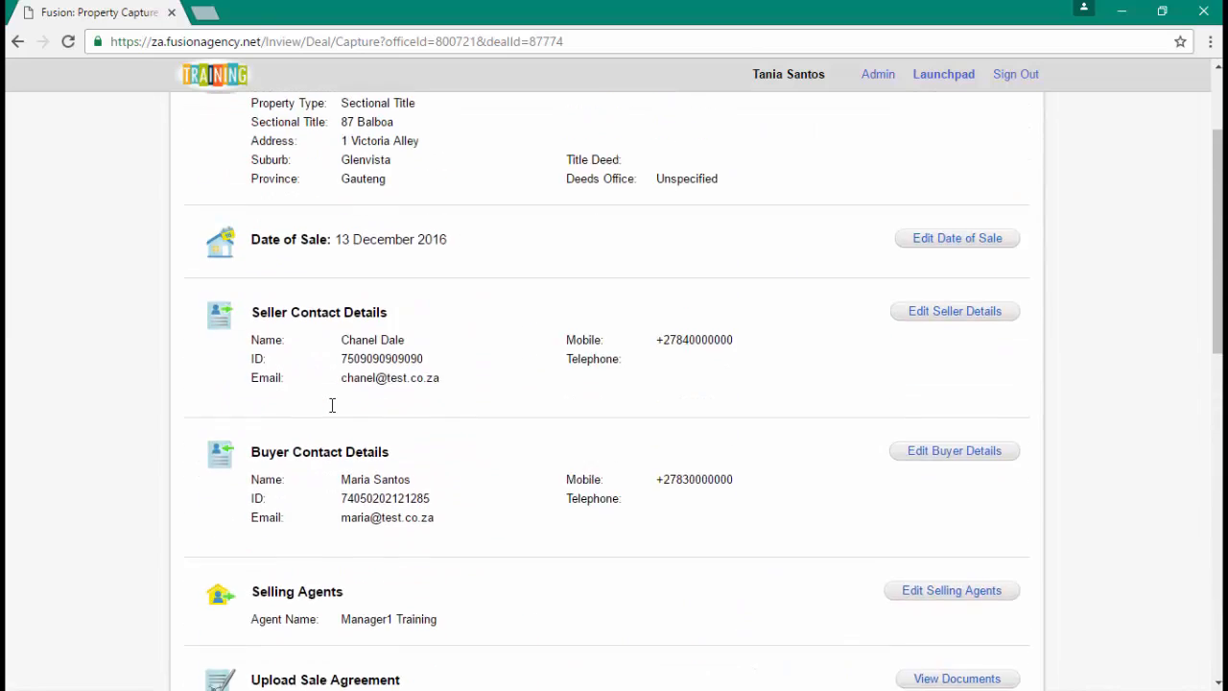
click(976, 112)
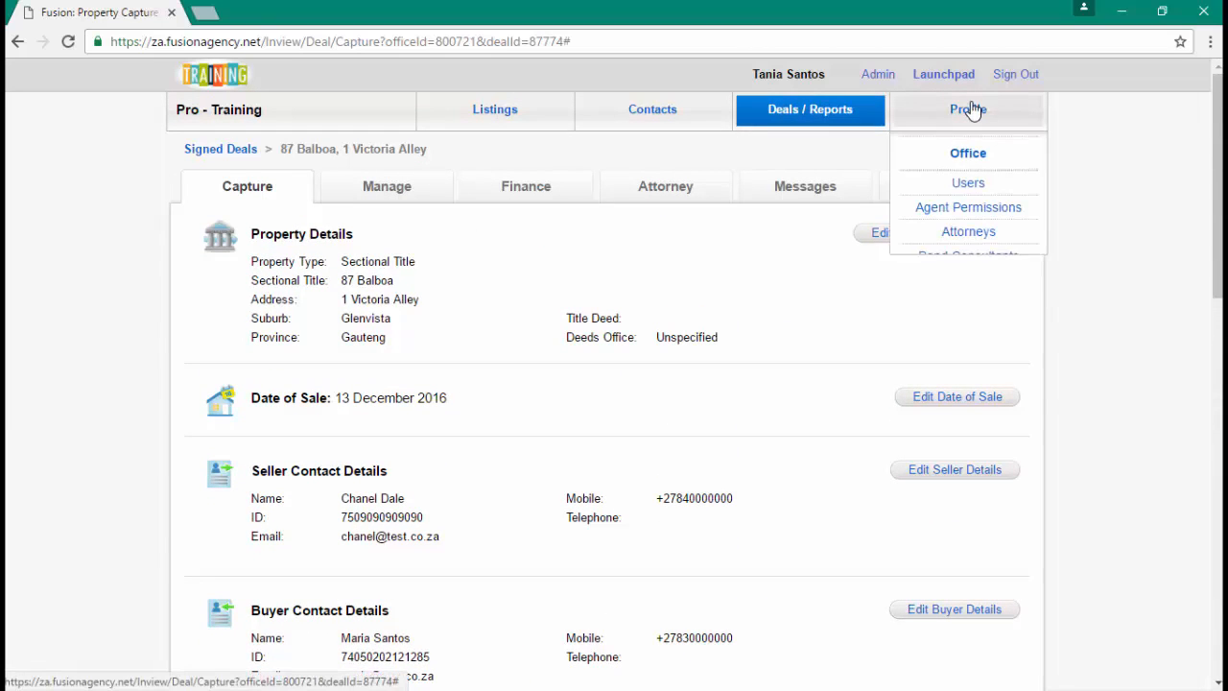
right_click(1007, 192)
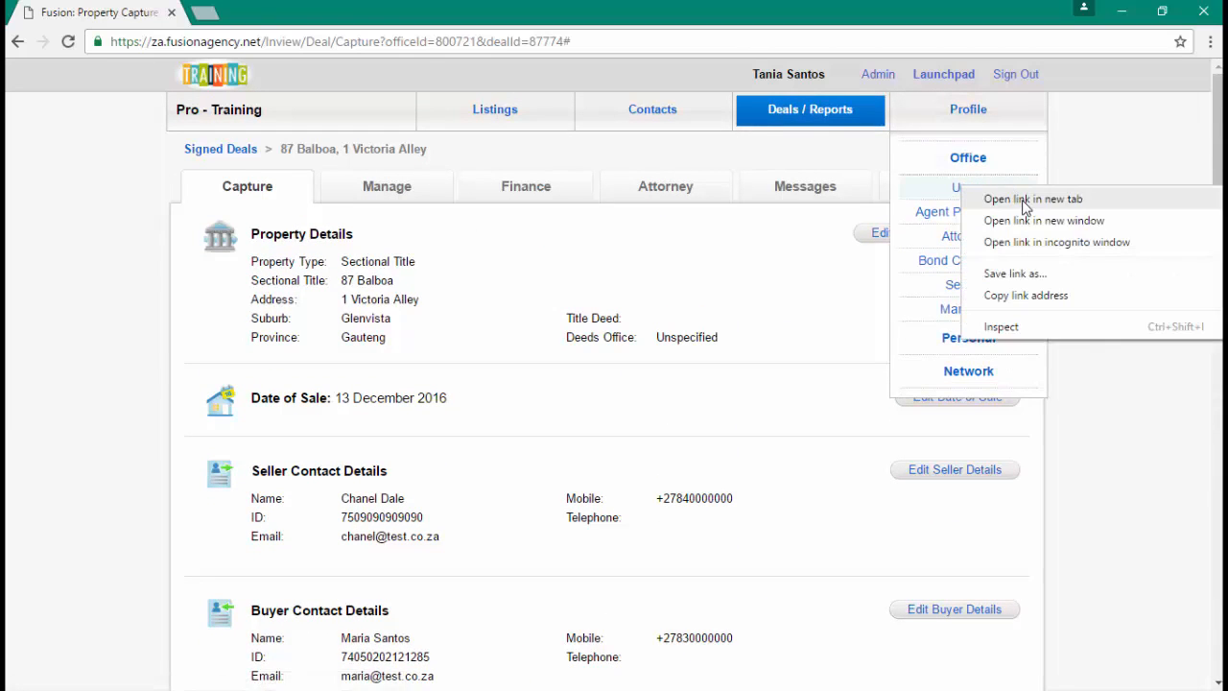
click(1035, 198)
click(268, 12)
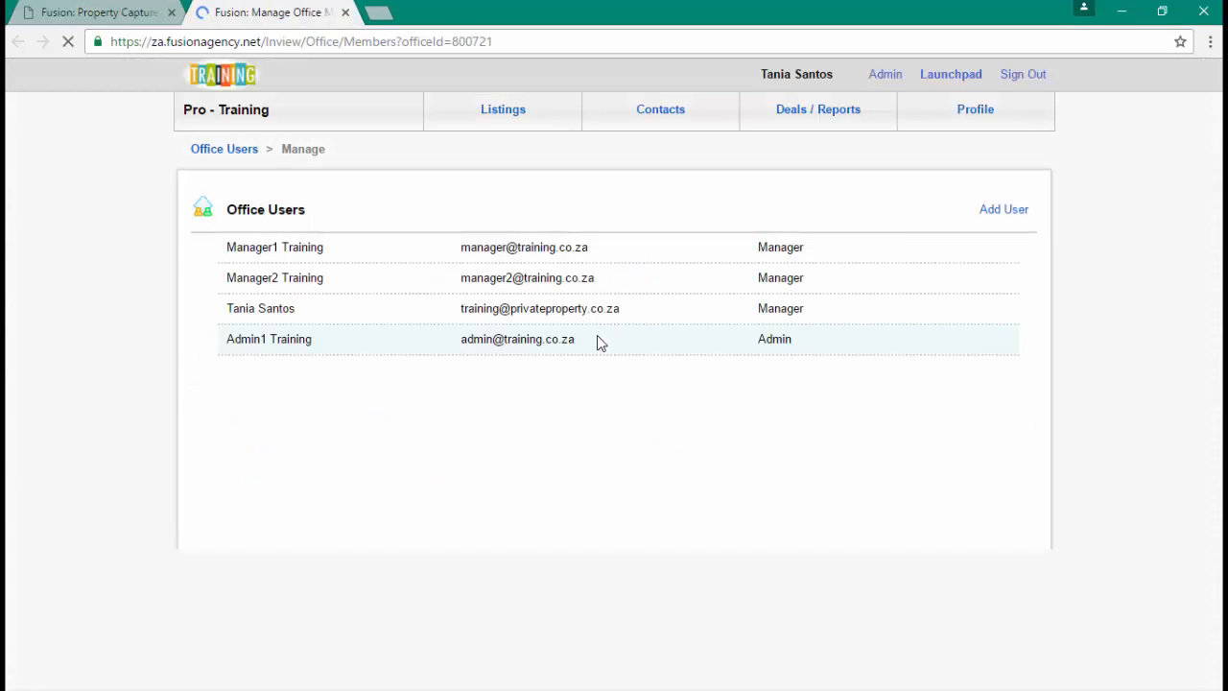
scroll(599, 342, down, 3)
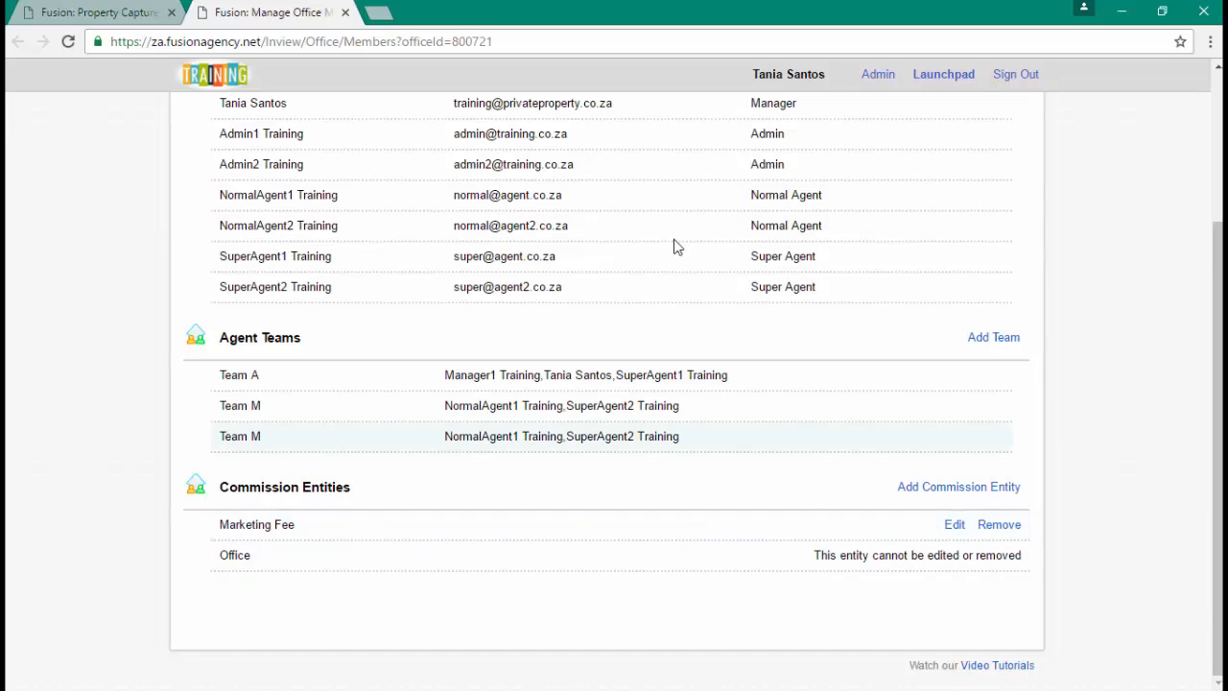
click(344, 12)
scroll(417, 388, down, 10)
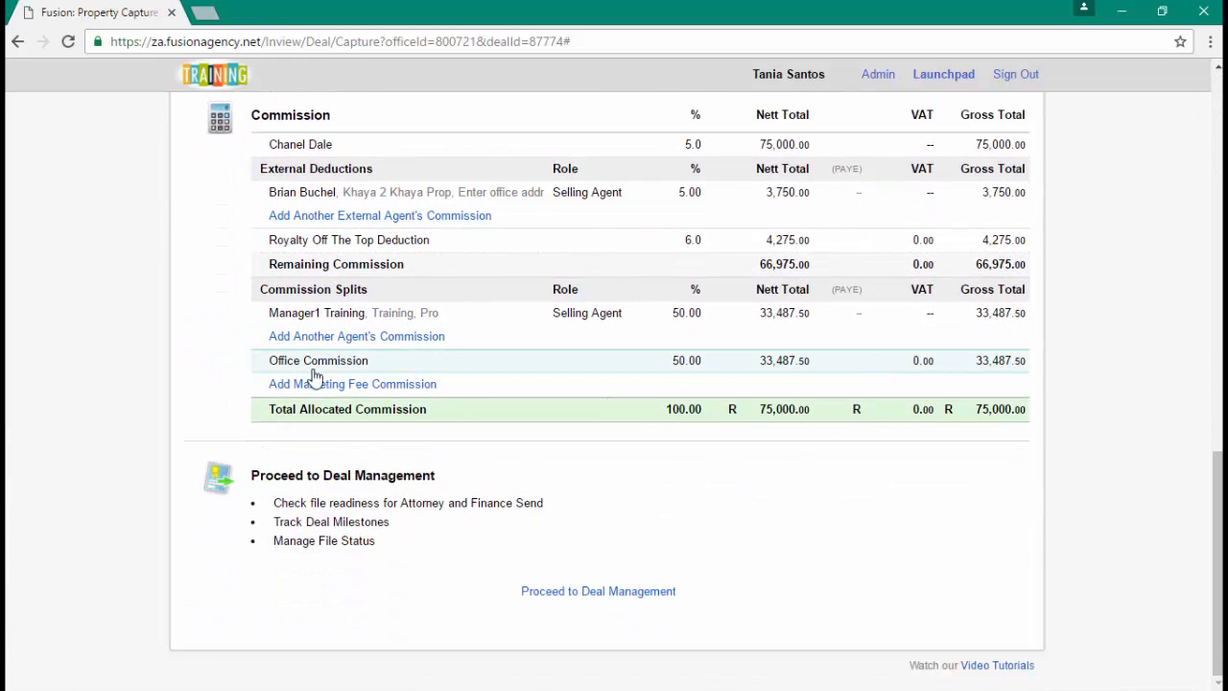
- Review the 87 Balboa deal on the Manage tab and begin sending it via the Attorney Channel
scroll(419, 465, up, 1)
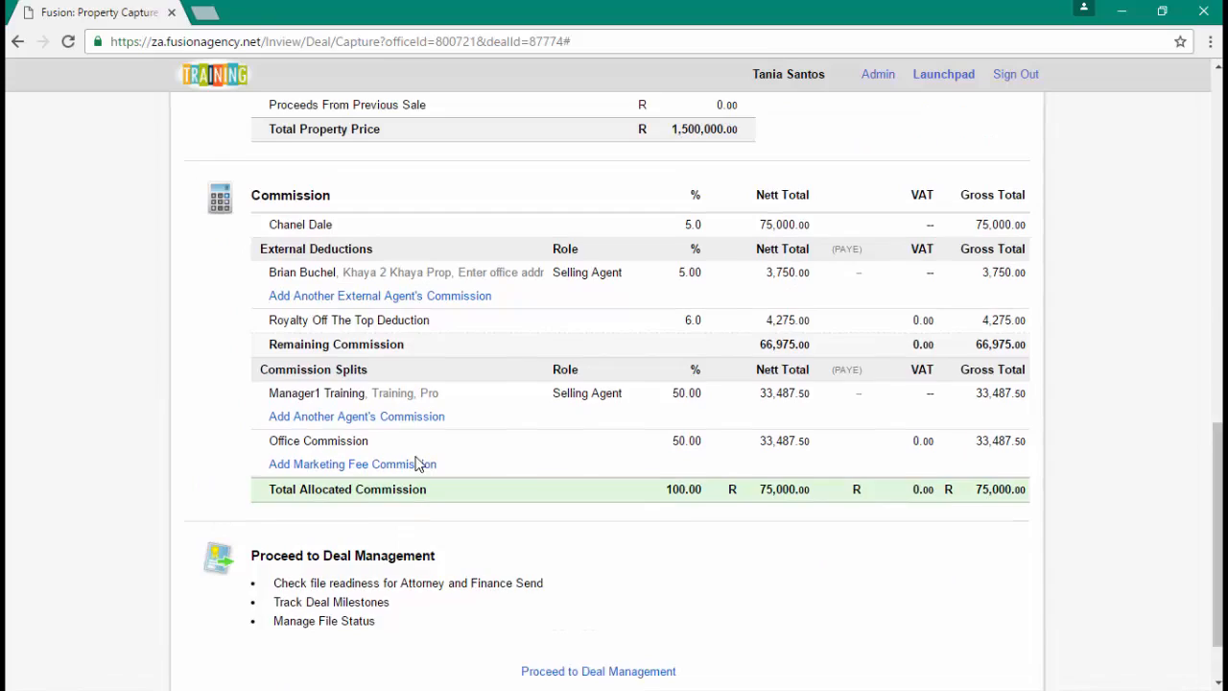
scroll(417, 464, up, 10)
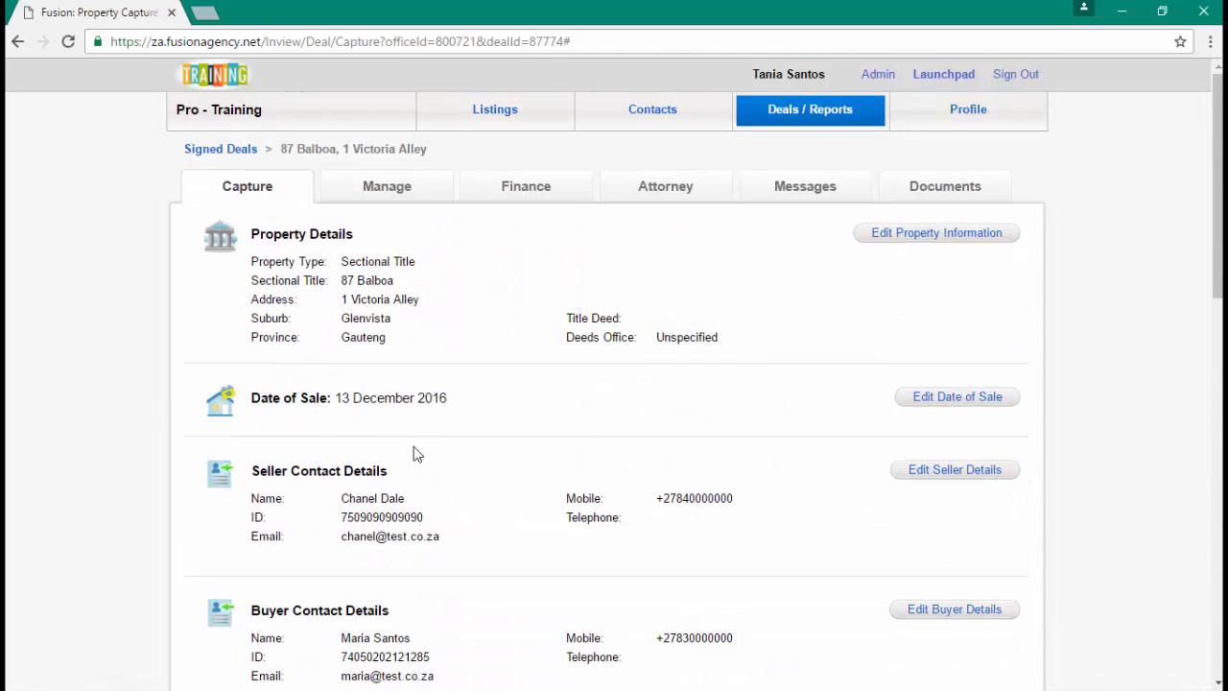
click(376, 191)
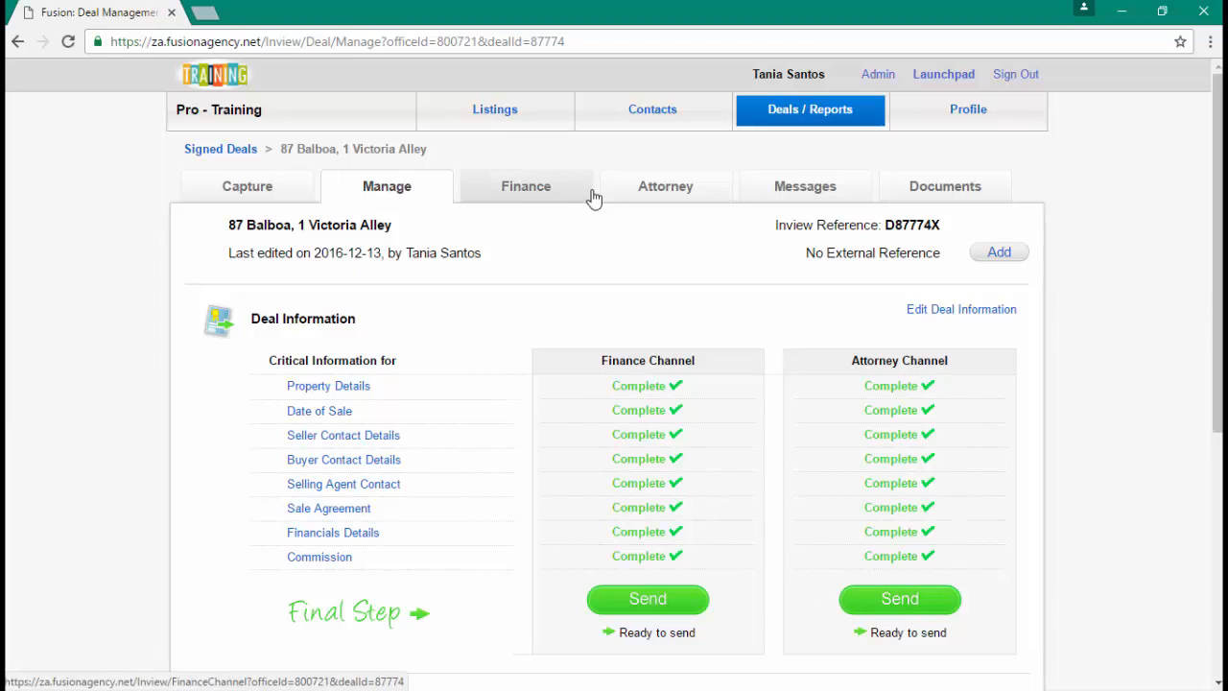
click(907, 599)
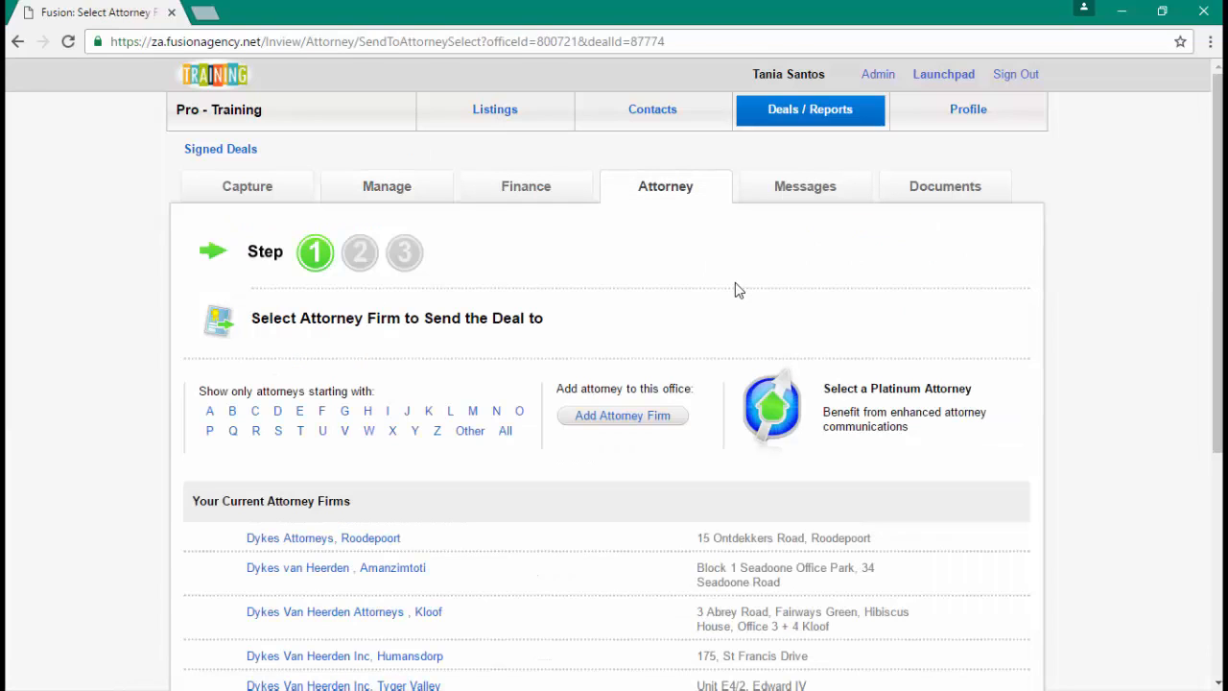
- Choose Lawgreg, Durban and send it the deal file with SALE AGREEMENT.docx
scroll(747, 323, down, 1)
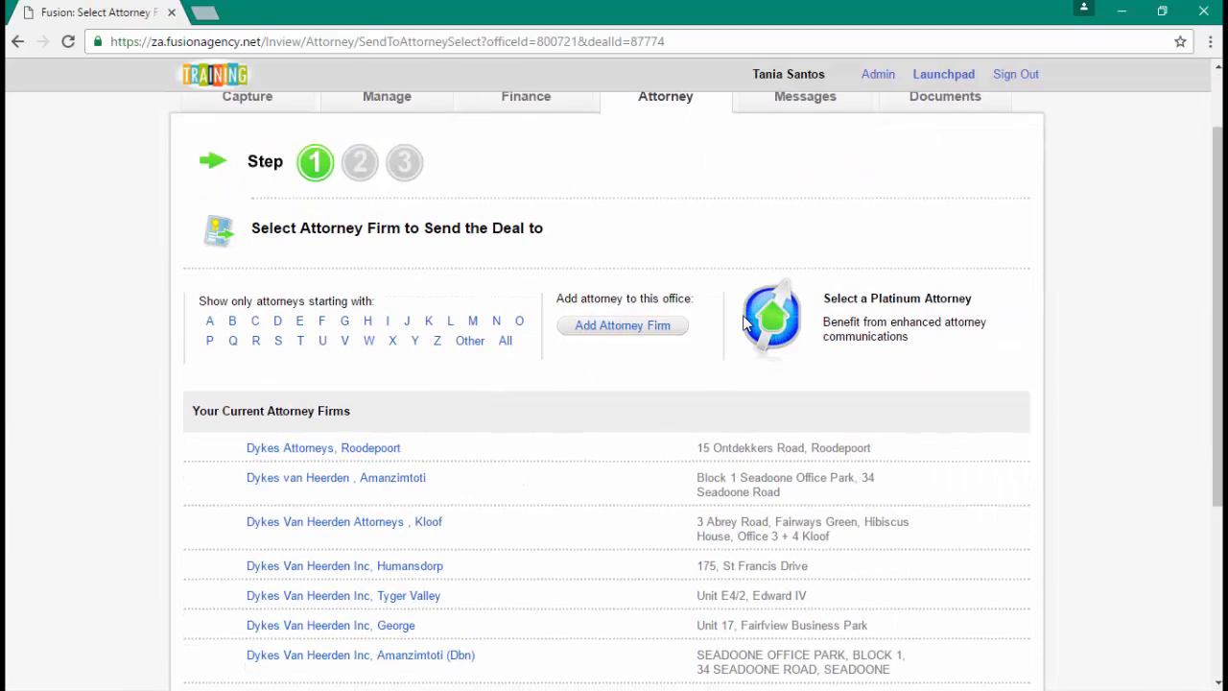
scroll(747, 323, down, 3)
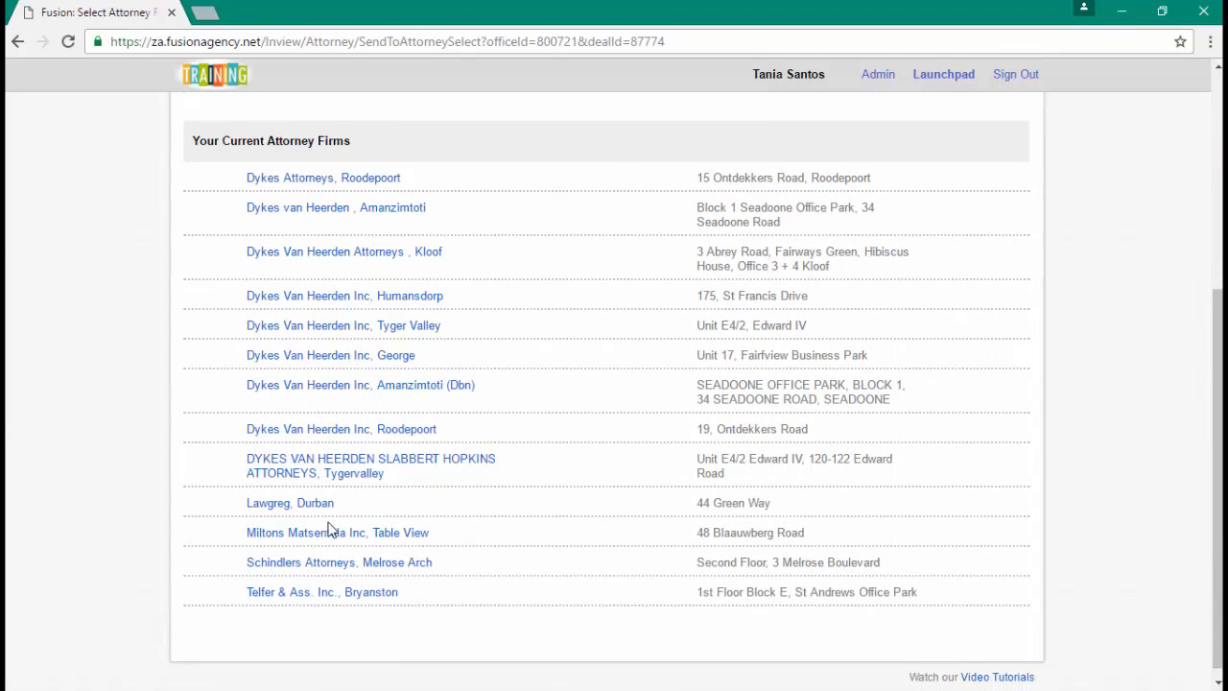
click(313, 506)
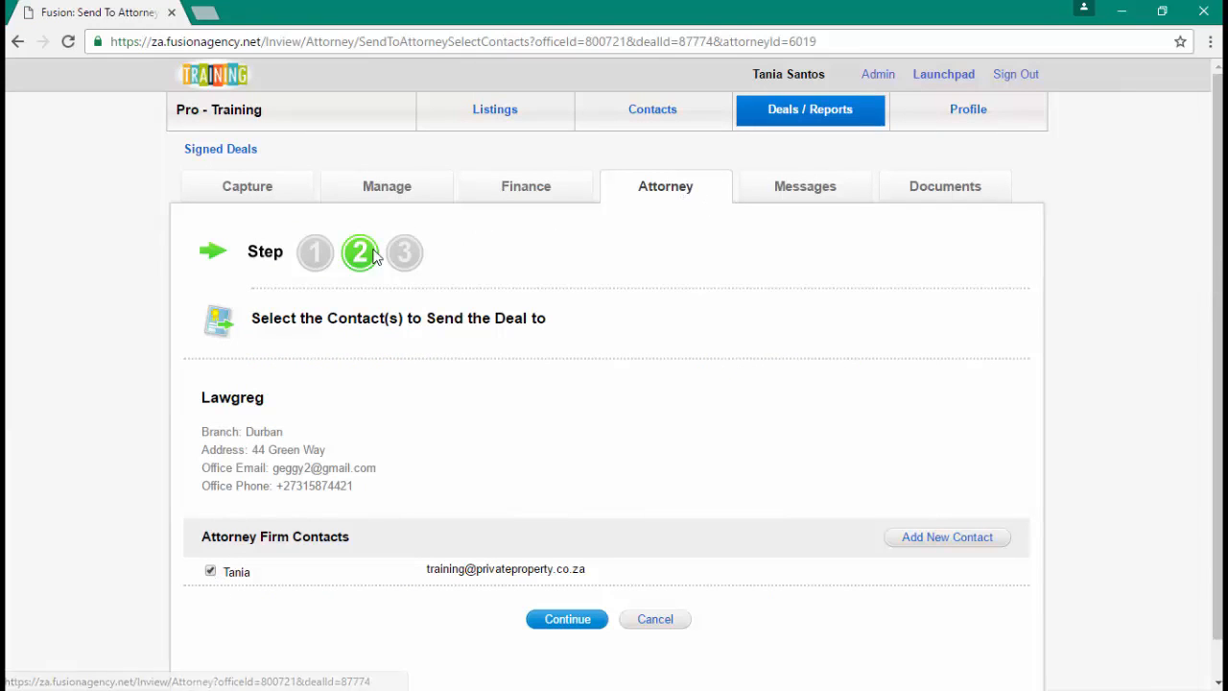
click(571, 631)
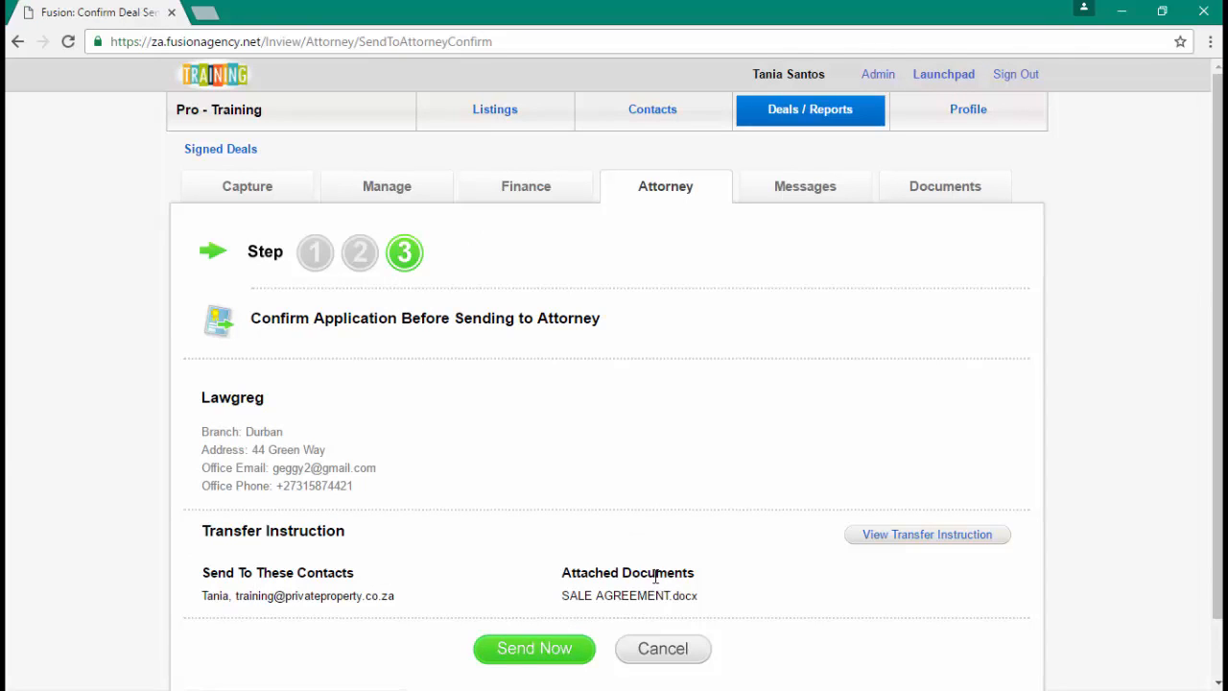
click(521, 653)
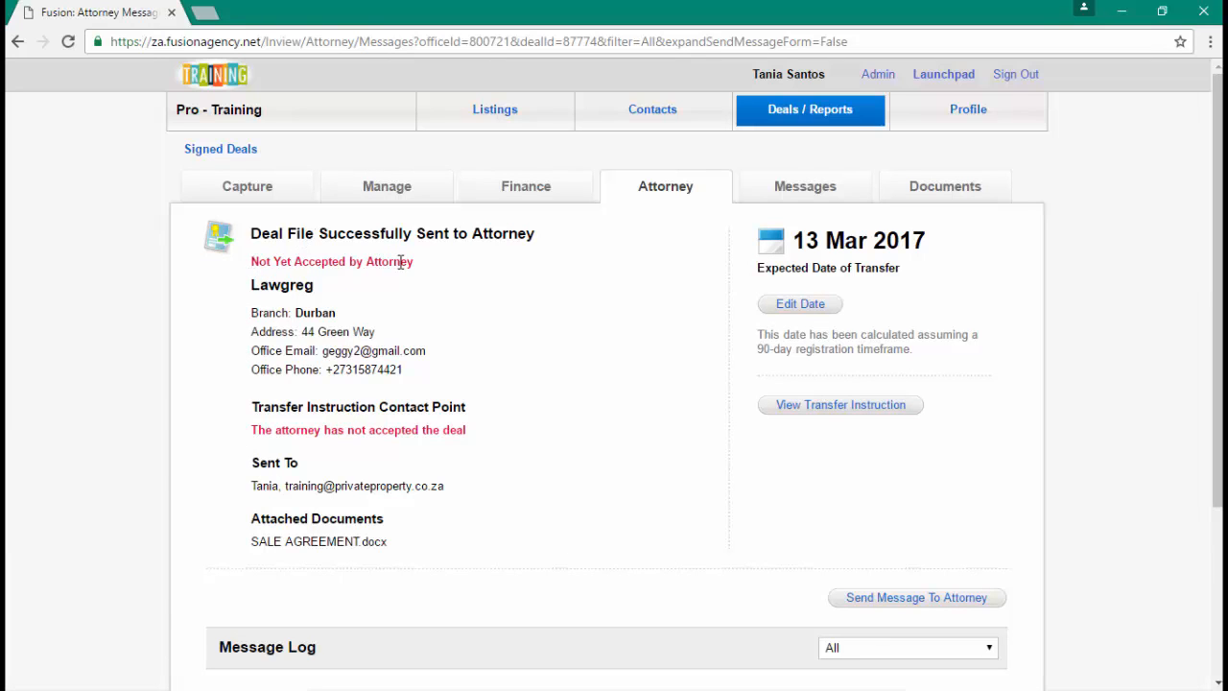
- Send the attorney a message with subject 'test' and body 'test'
scroll(400, 262, down, 3)
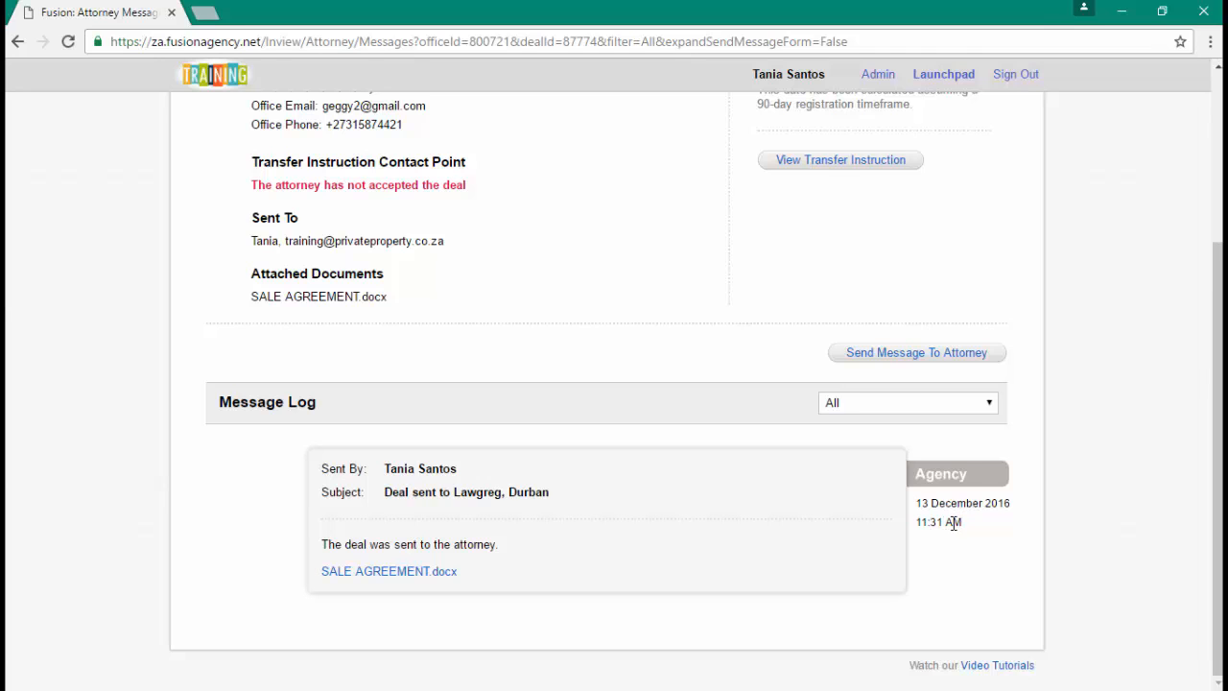
click(908, 357)
click(341, 492)
text(test)
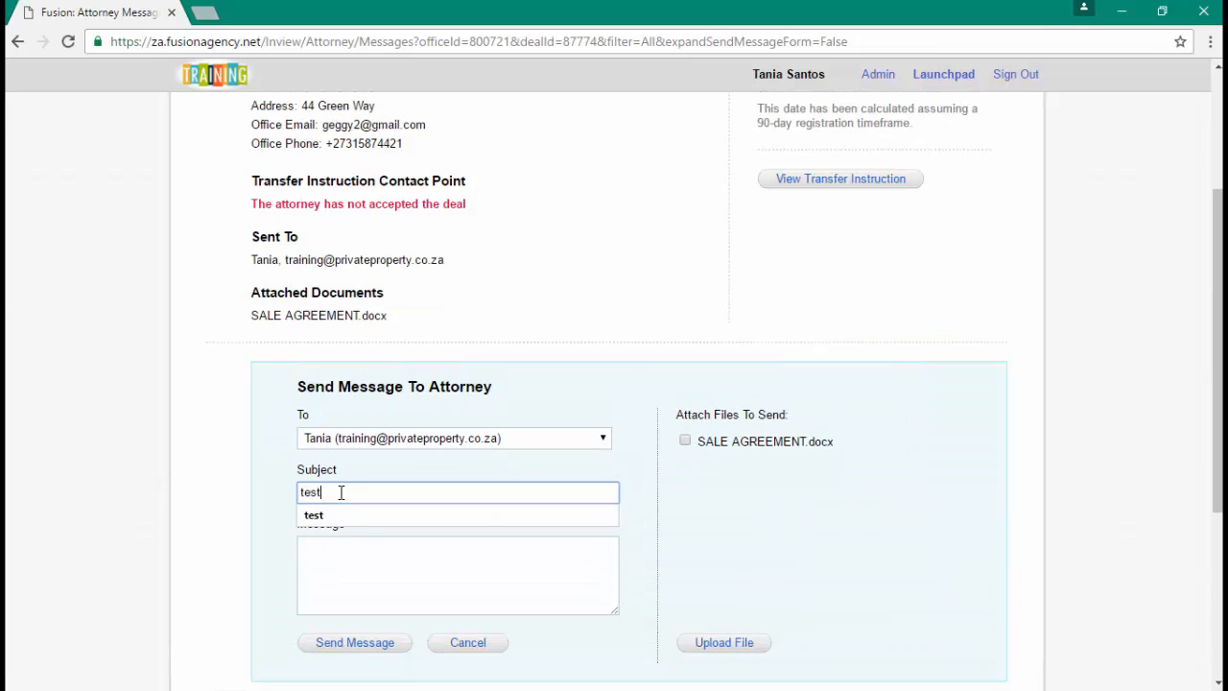
click(356, 570)
text(test)
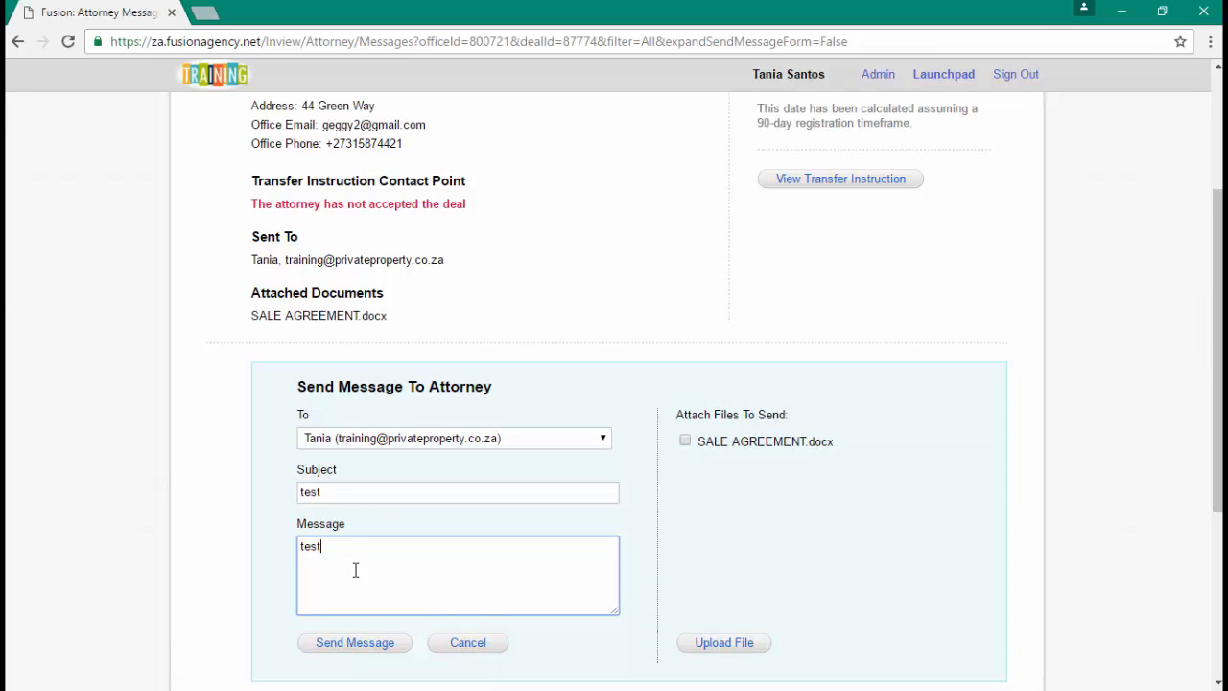
scroll(355, 570, down, 1)
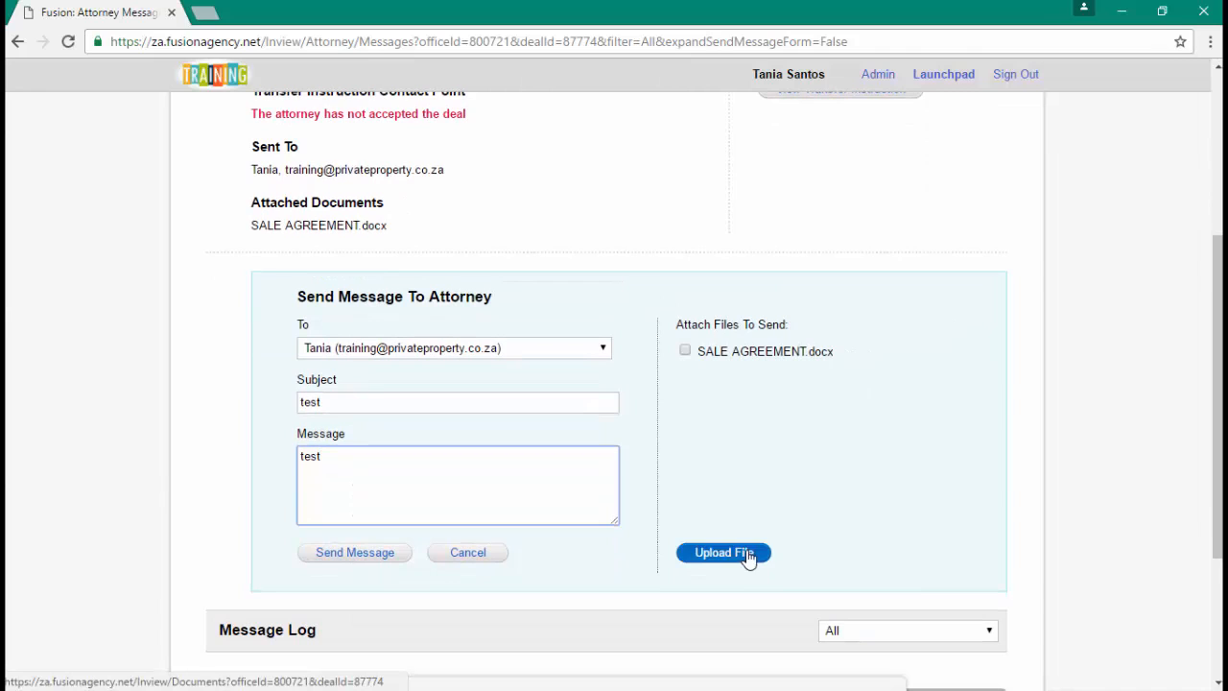
scroll(930, 493, up, 4)
scroll(957, 230, down, 3)
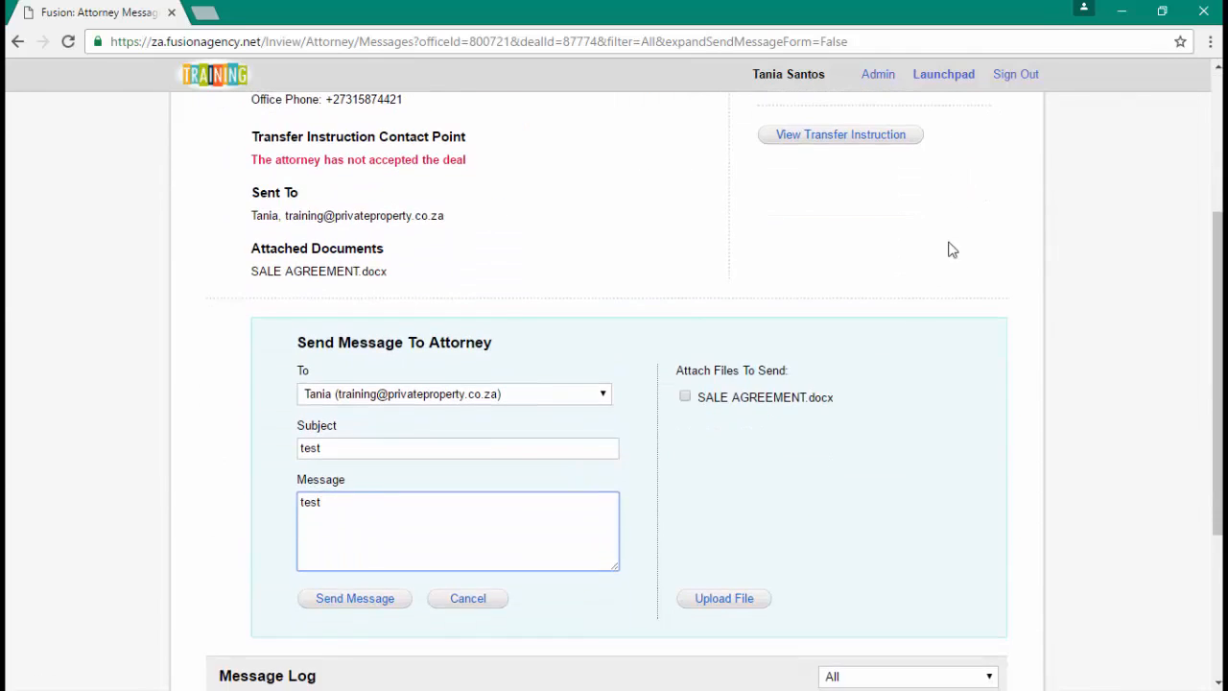
click(373, 599)
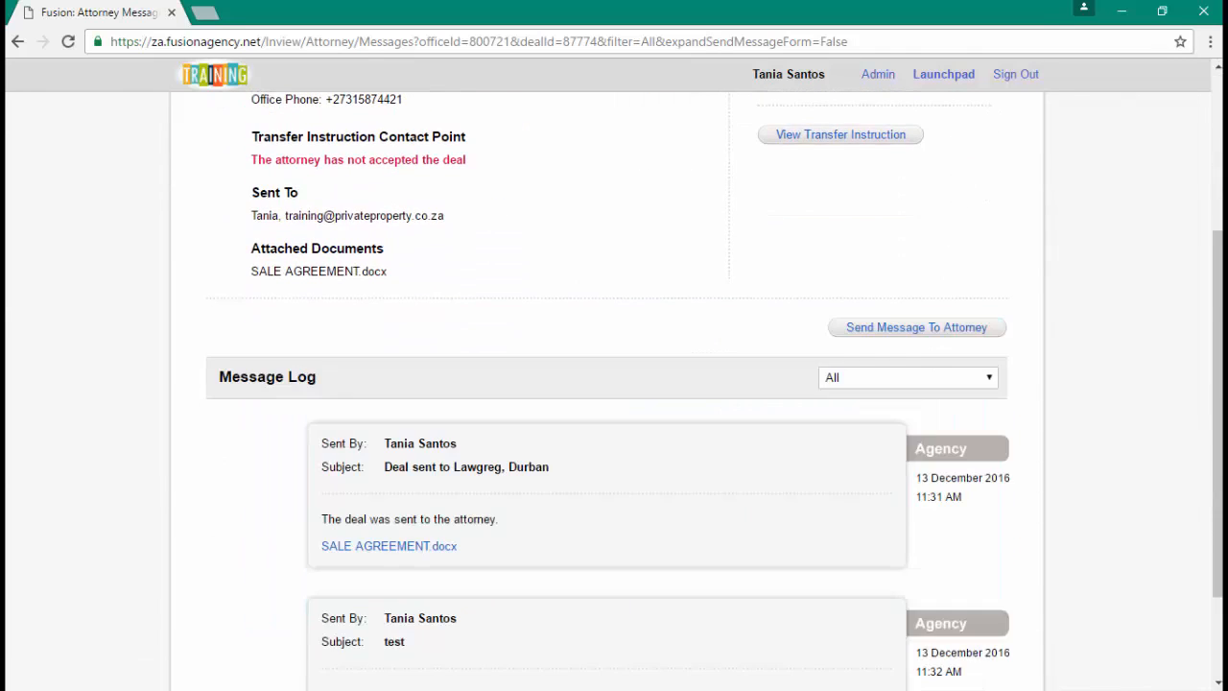
- Check the Message Log for the sent message and refresh the attorney page
scroll(320, 480, down, 2)
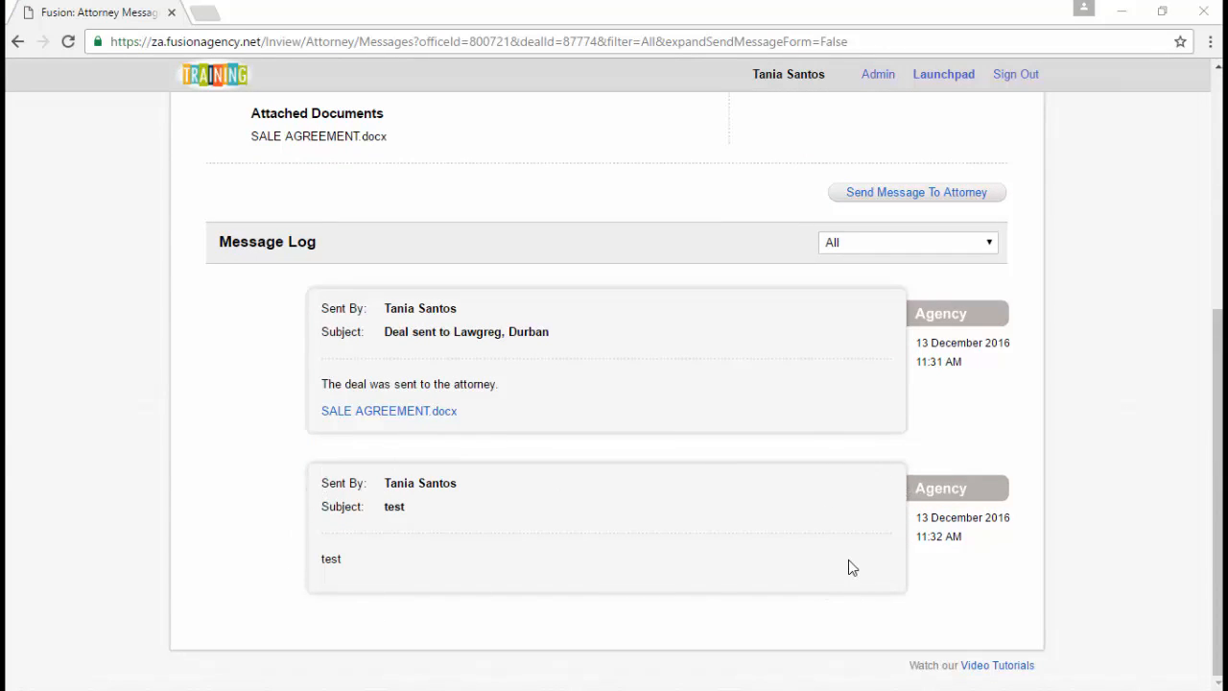
scroll(848, 566, up, 4)
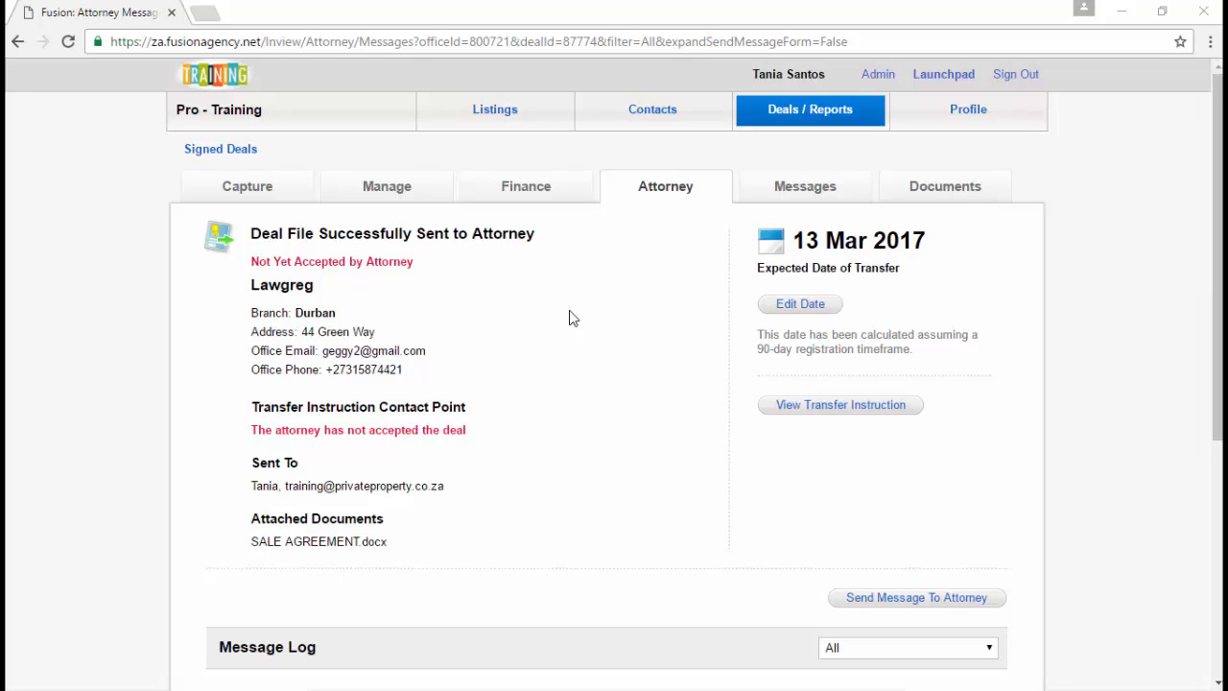
click(693, 189)
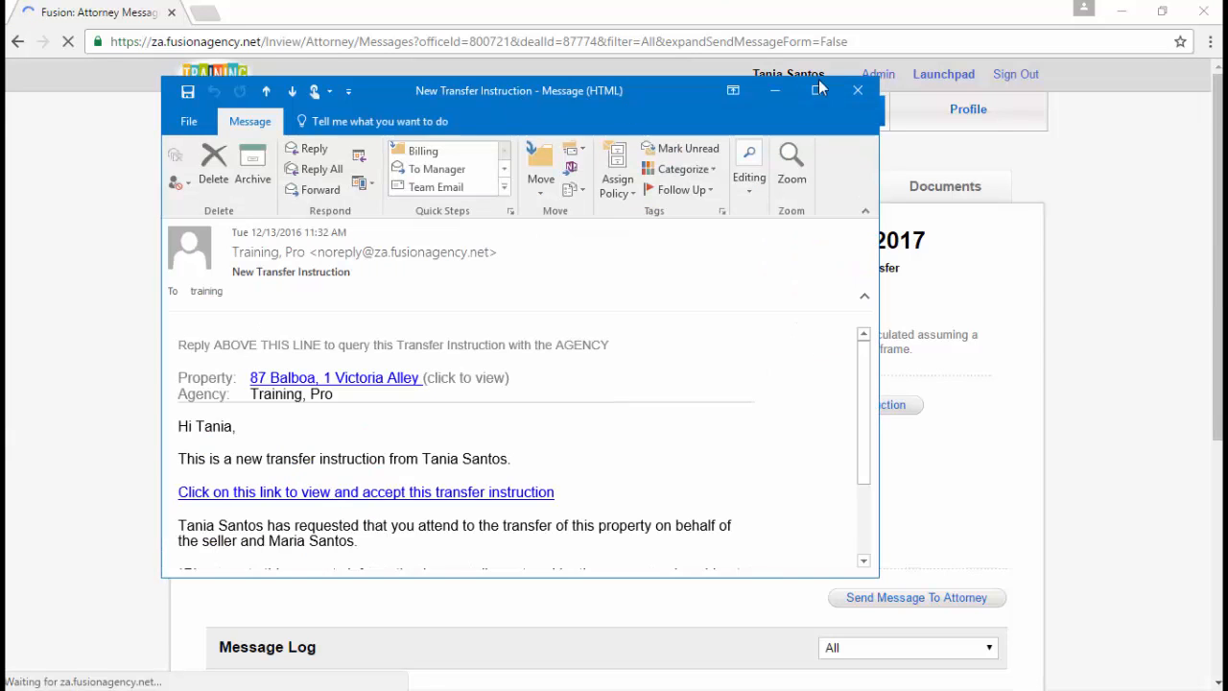
- Maximize the New Transfer Instruction email and follow its 'view and accept this transfer instruction' link
click(822, 90)
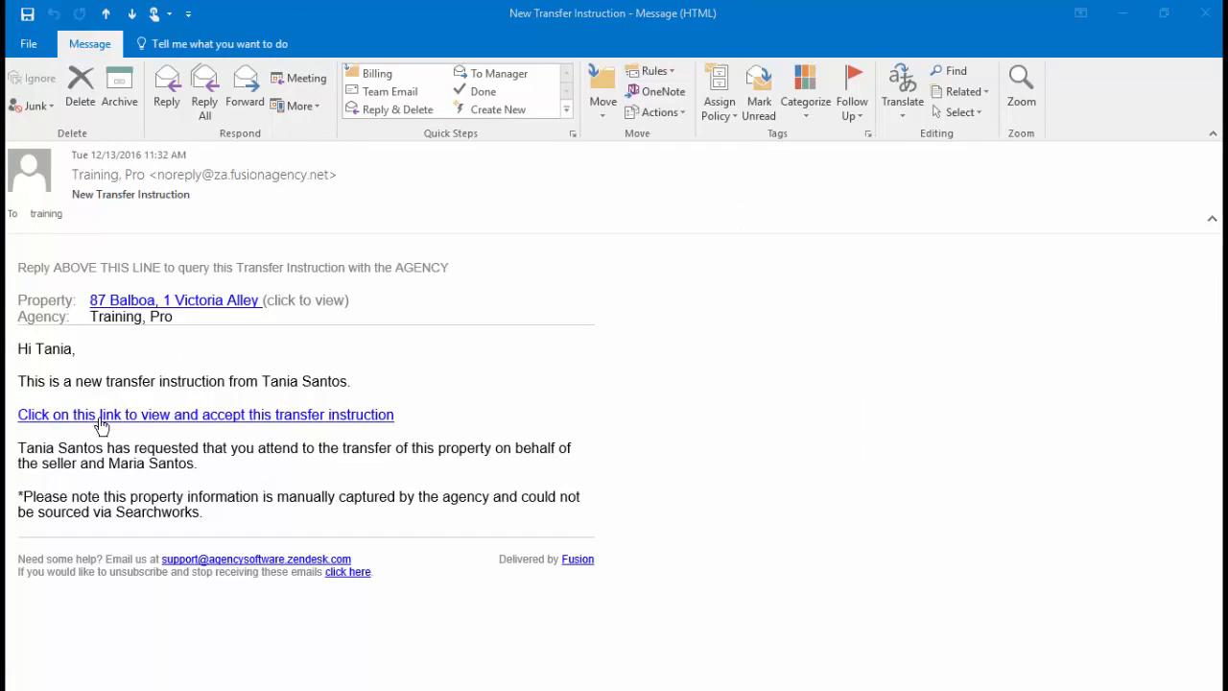
click(166, 423)
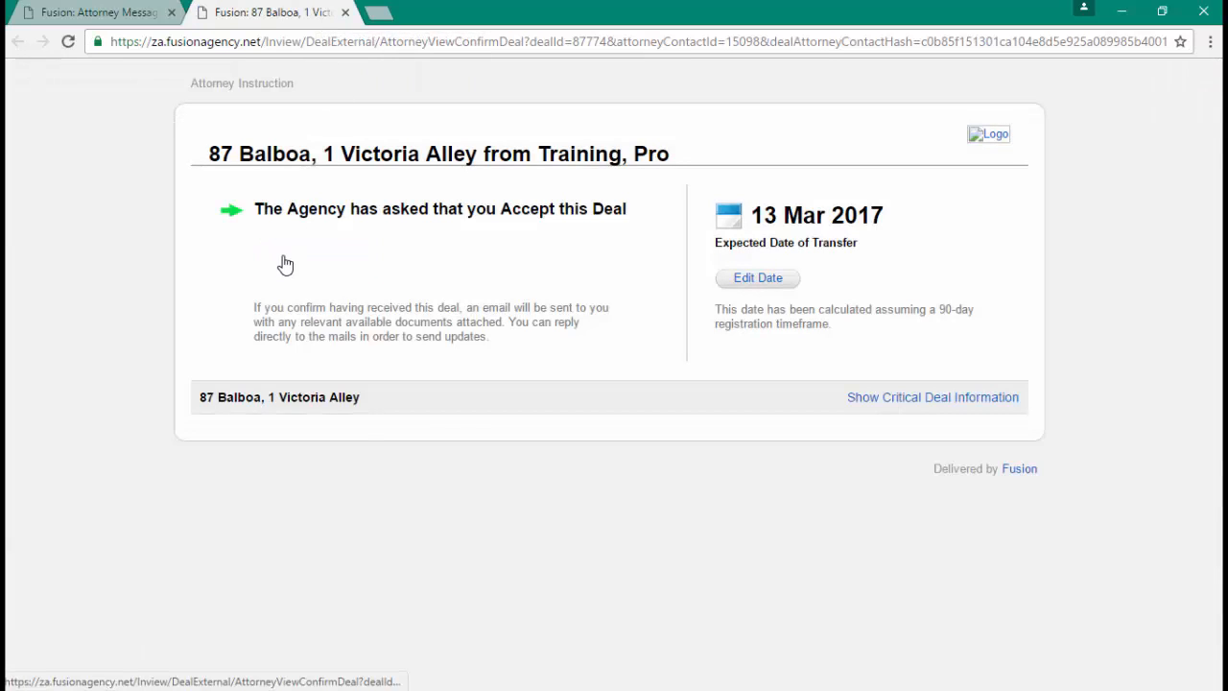
- Accept the deal as attorney using own contact details, send the confirmation, and close the tab
click(285, 264)
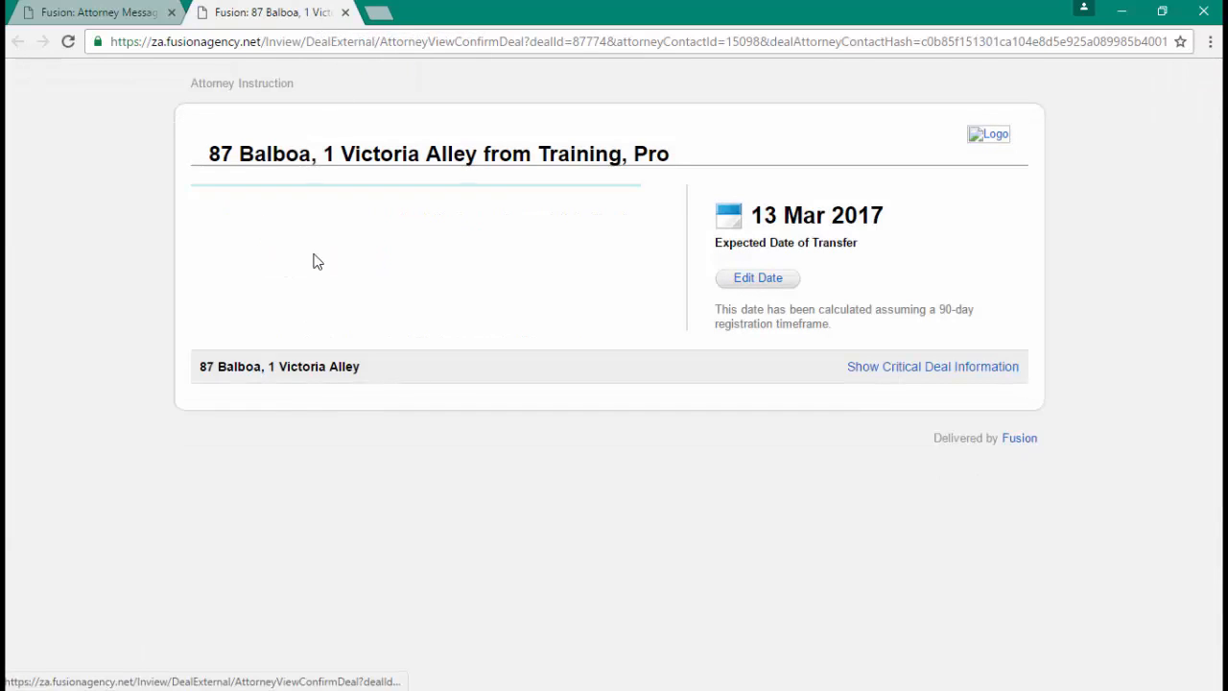
click(294, 279)
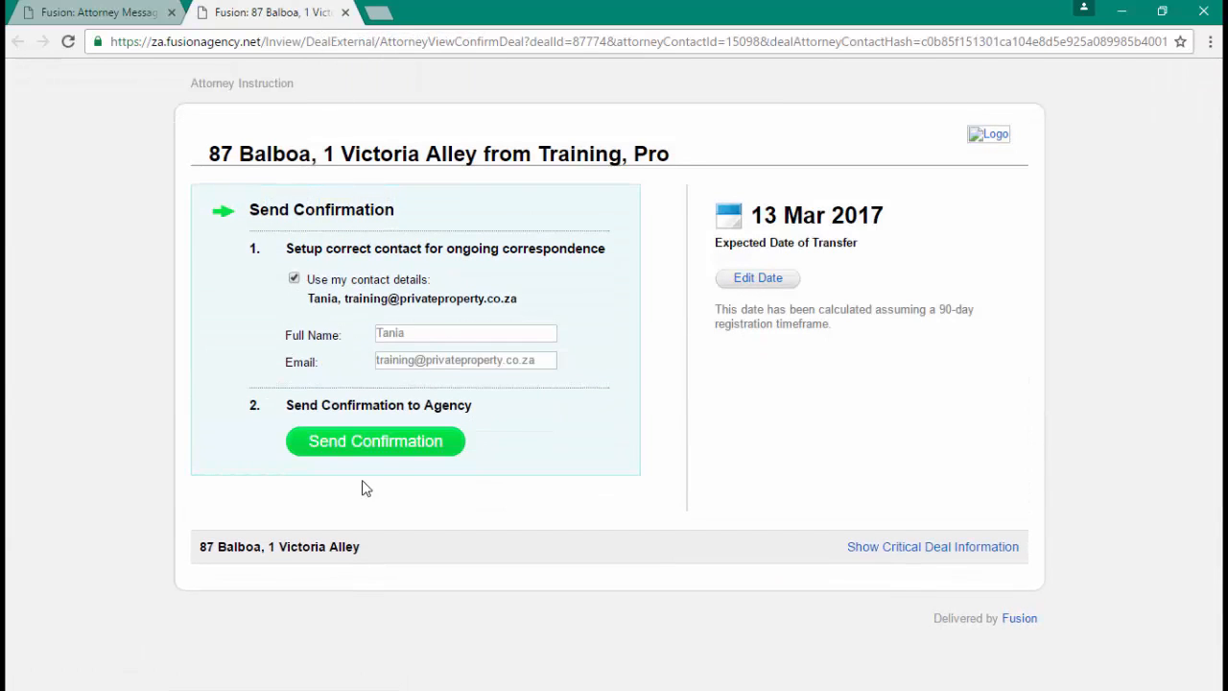
click(385, 455)
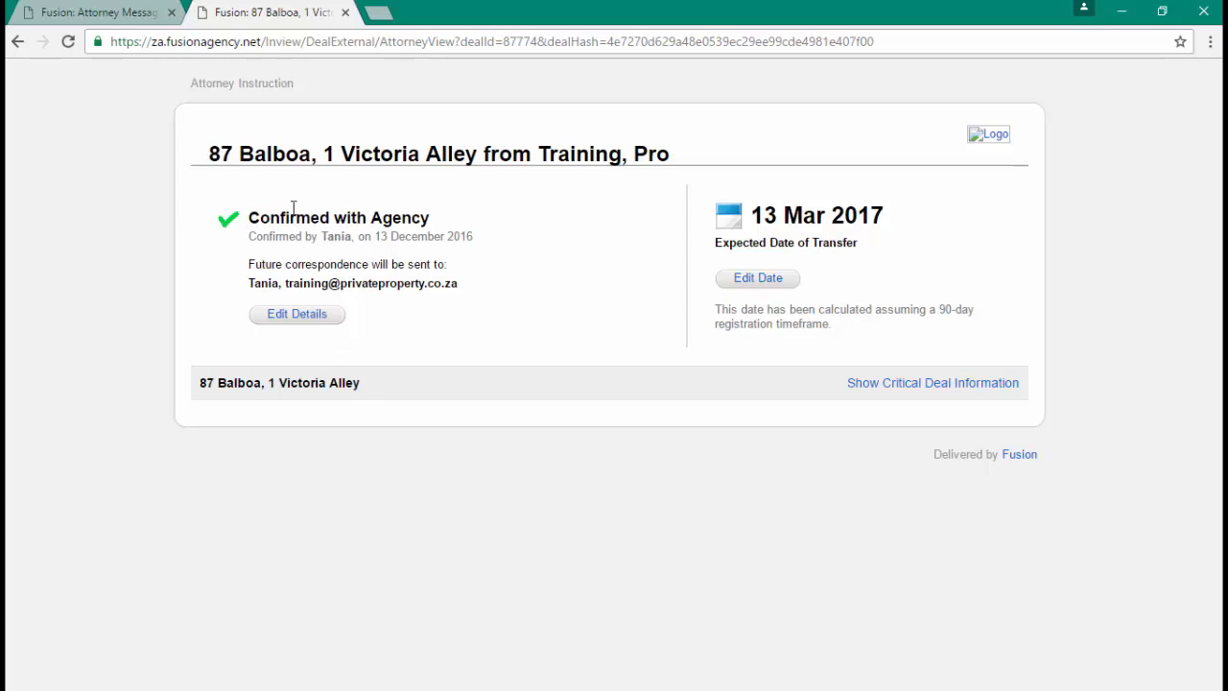
click(347, 13)
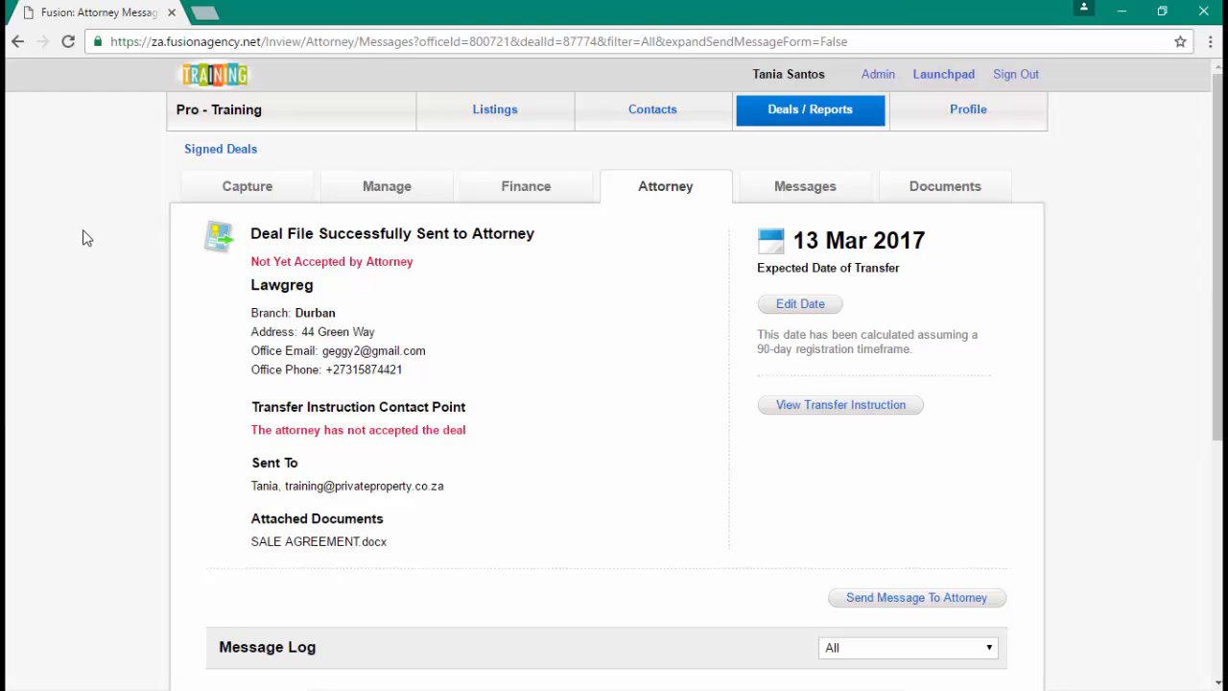
- Reload with F5 and confirm the Accepted by Attorney status and Deal Confirmed log entry
key(F5)
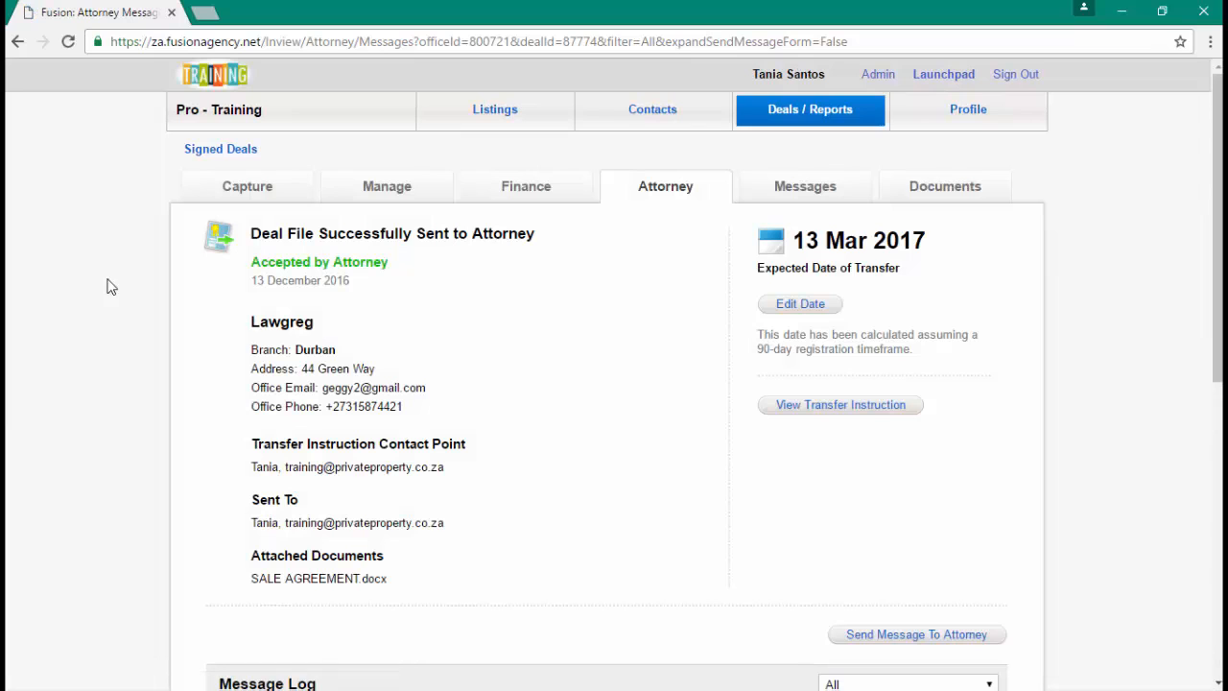
scroll(353, 305, down, 6)
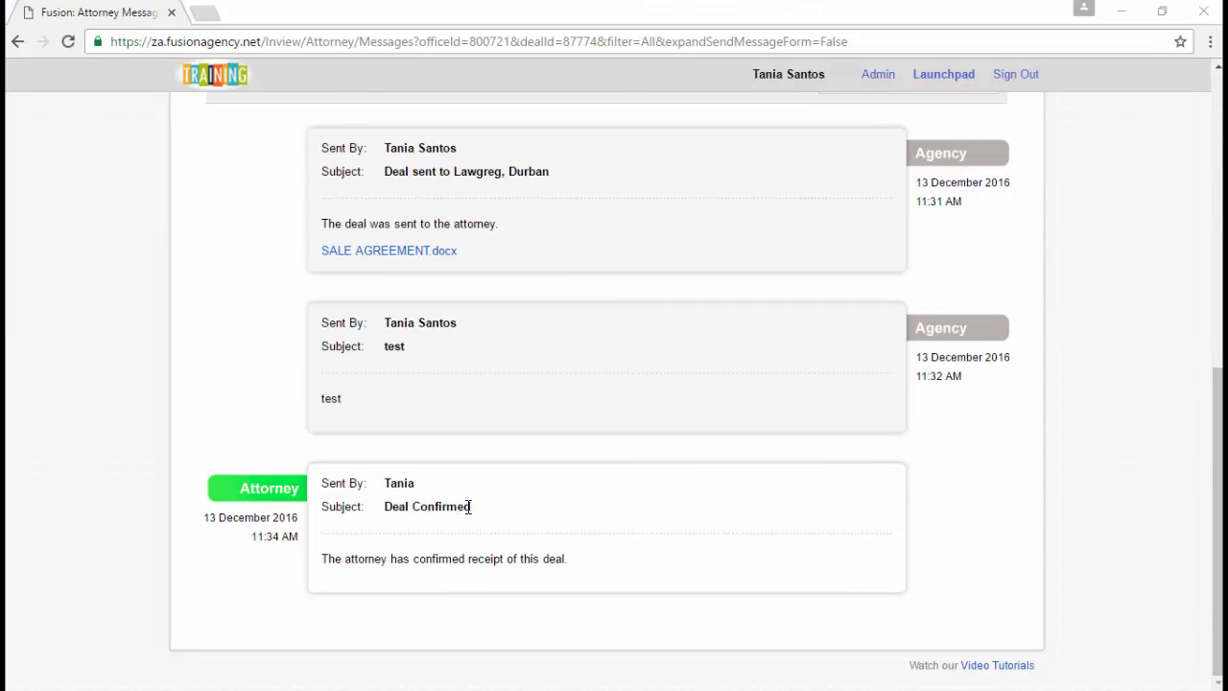
scroll(469, 507, up, 10)
click(1017, 115)
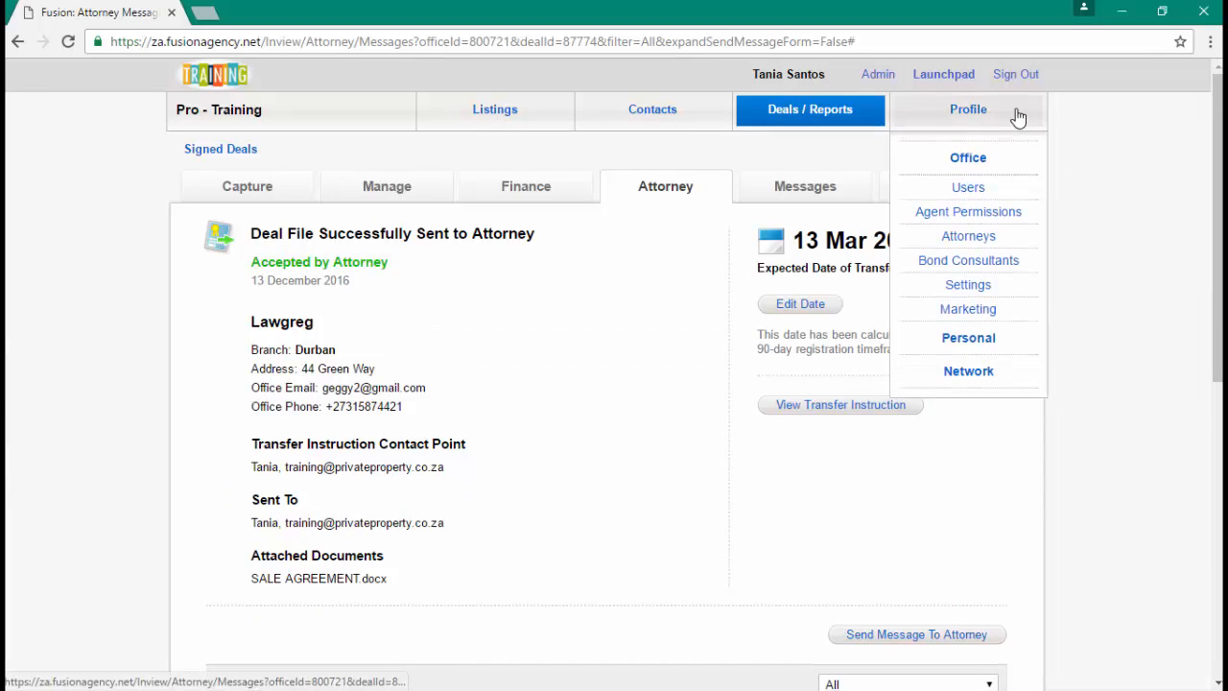
right_click(985, 287)
click(1032, 299)
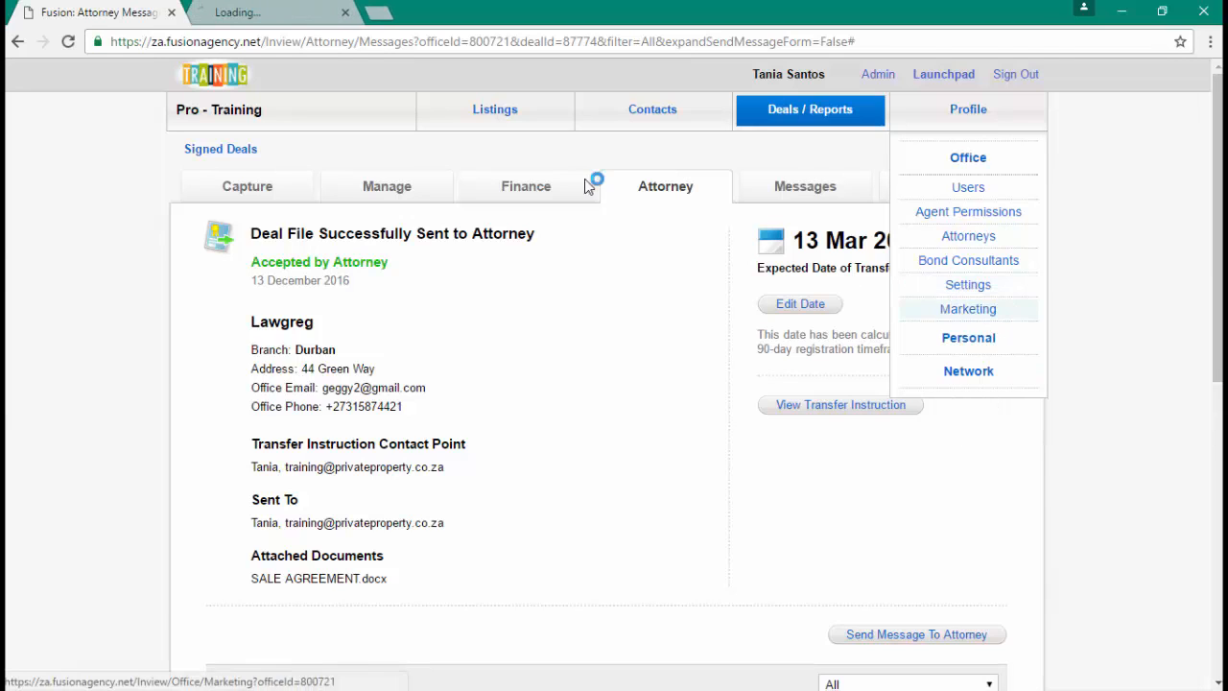
click(301, 15)
scroll(408, 391, down, 8)
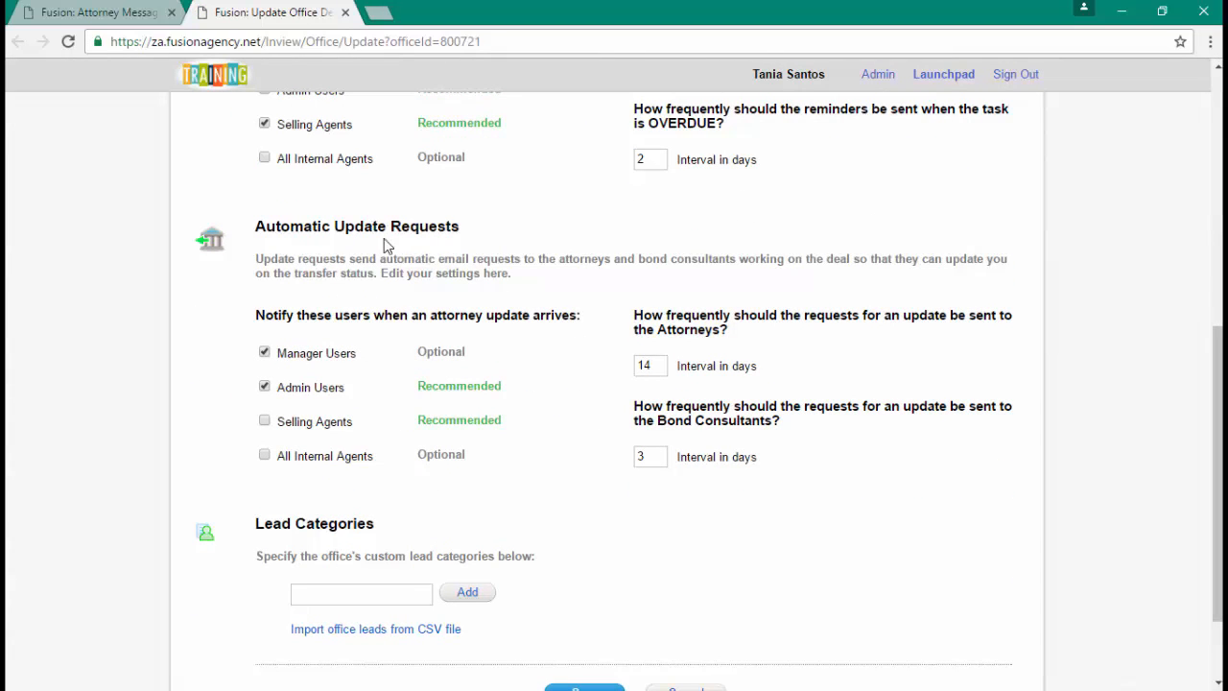
drag(664, 330, 707, 336)
drag(676, 422, 737, 424)
drag(655, 371, 626, 366)
click(676, 330)
drag(658, 420, 760, 422)
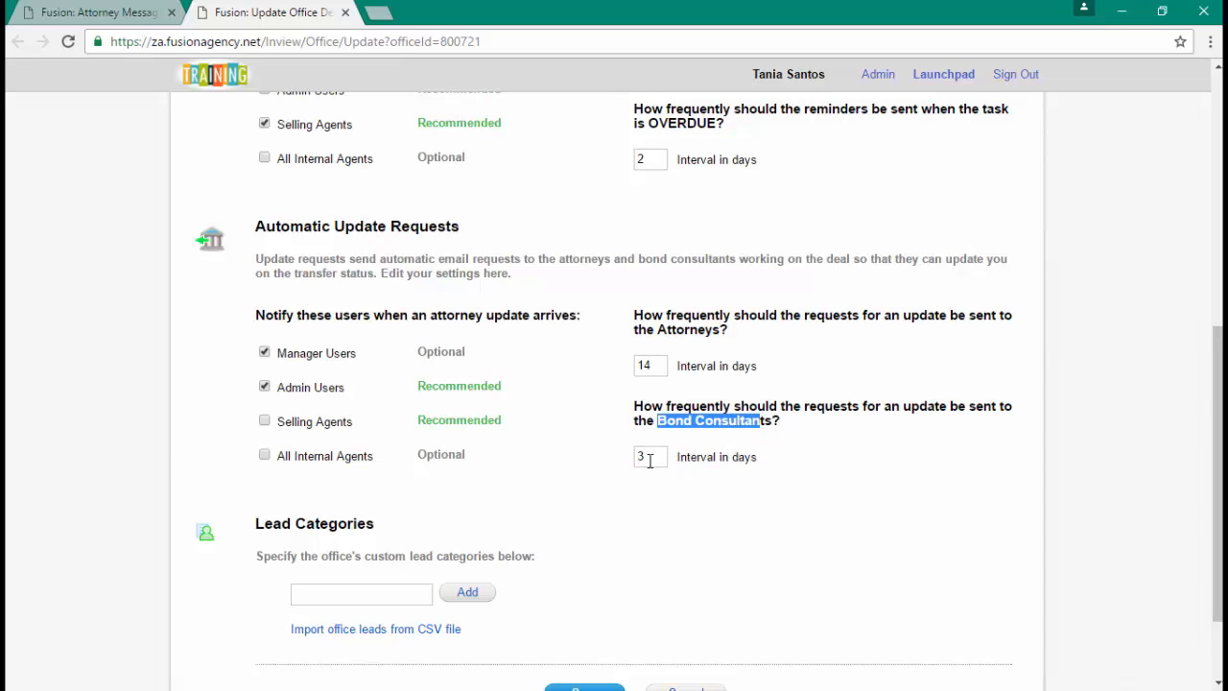
drag(647, 461, 633, 457)
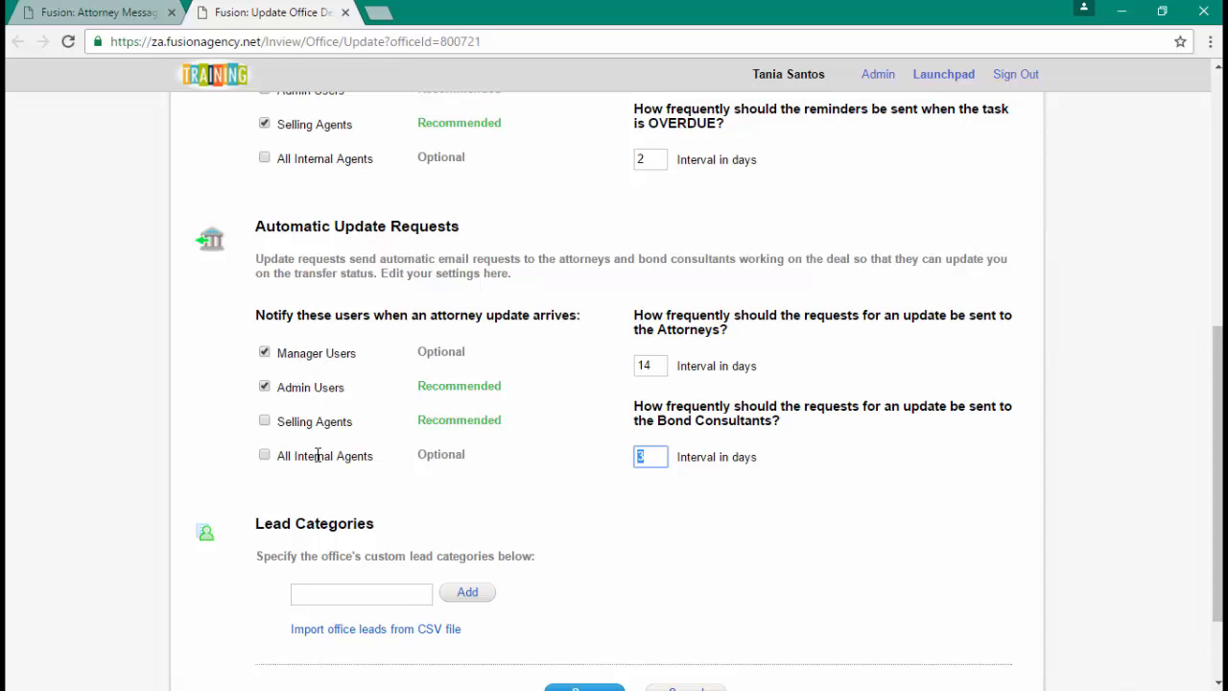
click(345, 12)
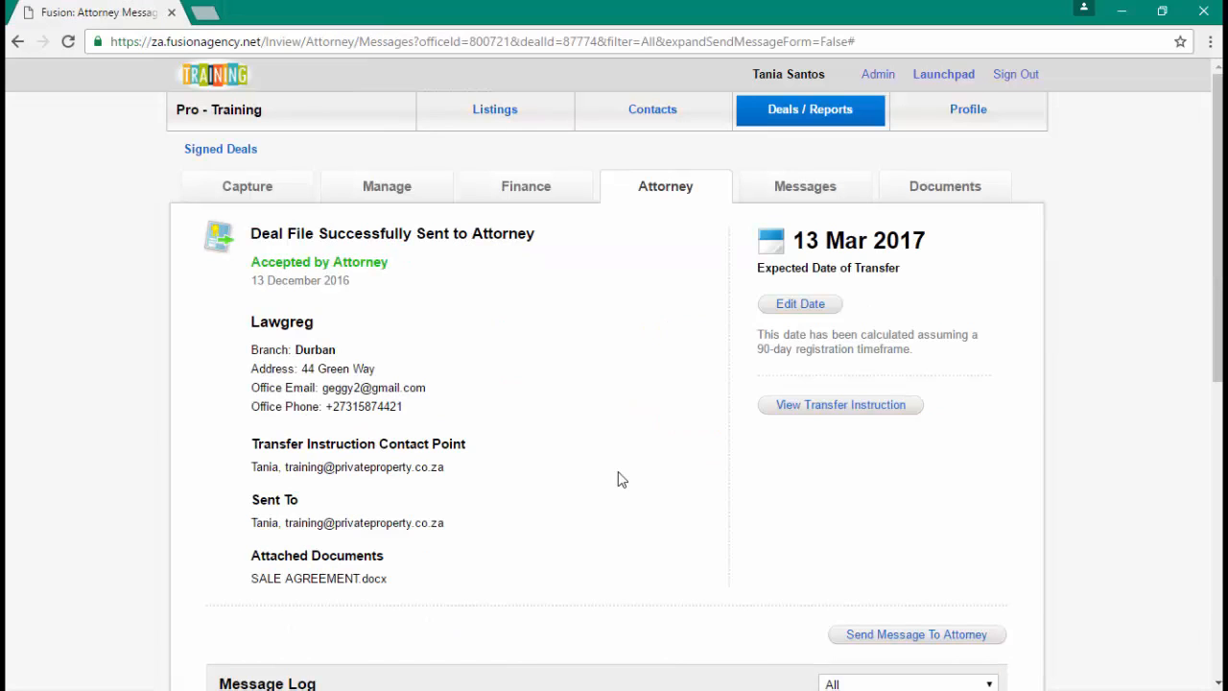
- Add a Rates cert task to deal tracking, due 27 December 2016
scroll(619, 475, down, 6)
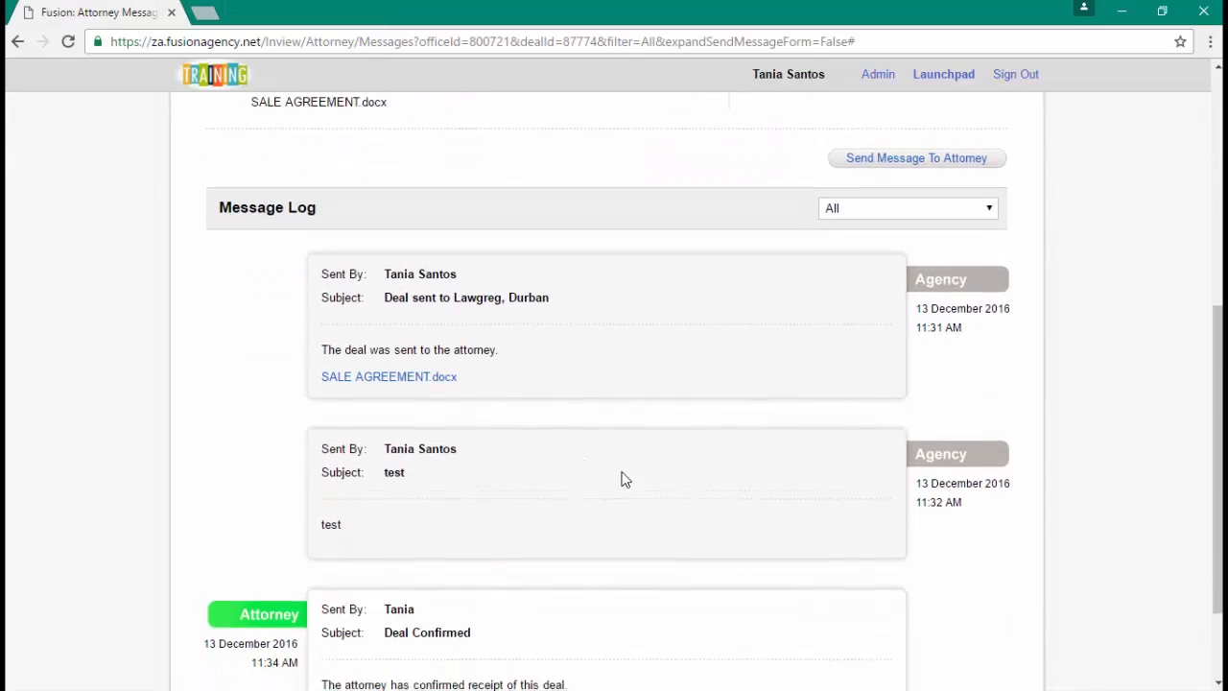
scroll(620, 480, up, 6)
scroll(598, 436, down, 1)
scroll(455, 219, up, 1)
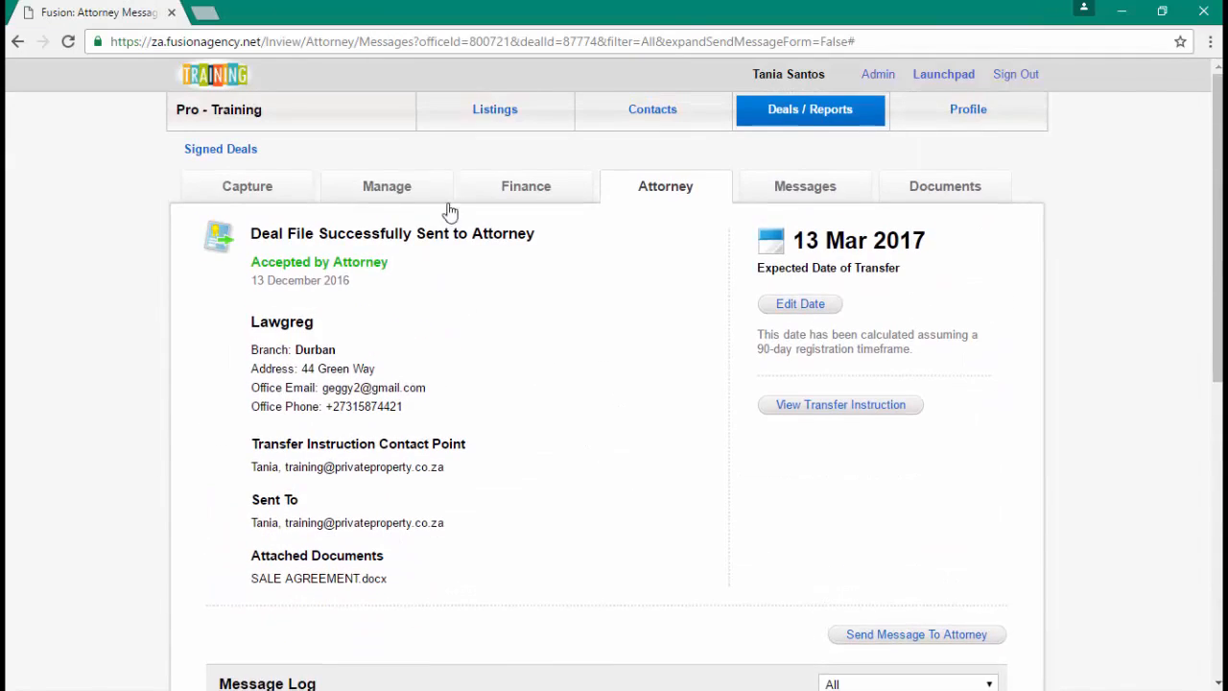
click(417, 195)
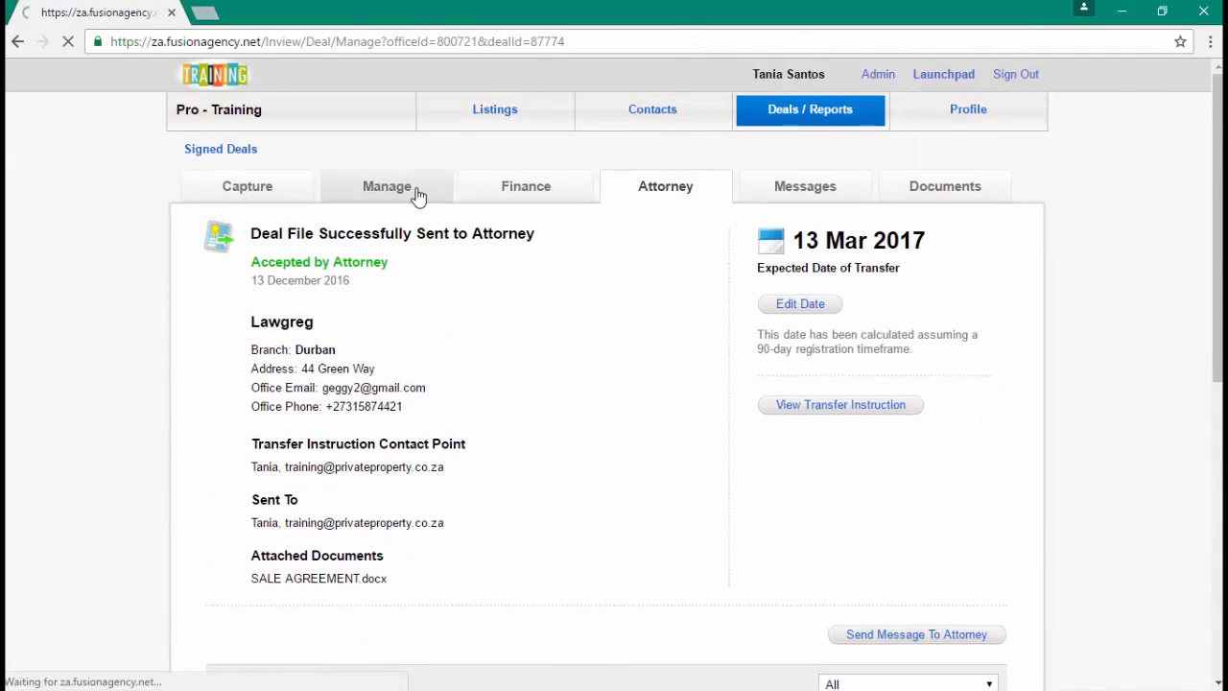
scroll(597, 526, down, 1)
scroll(625, 515, up, 1)
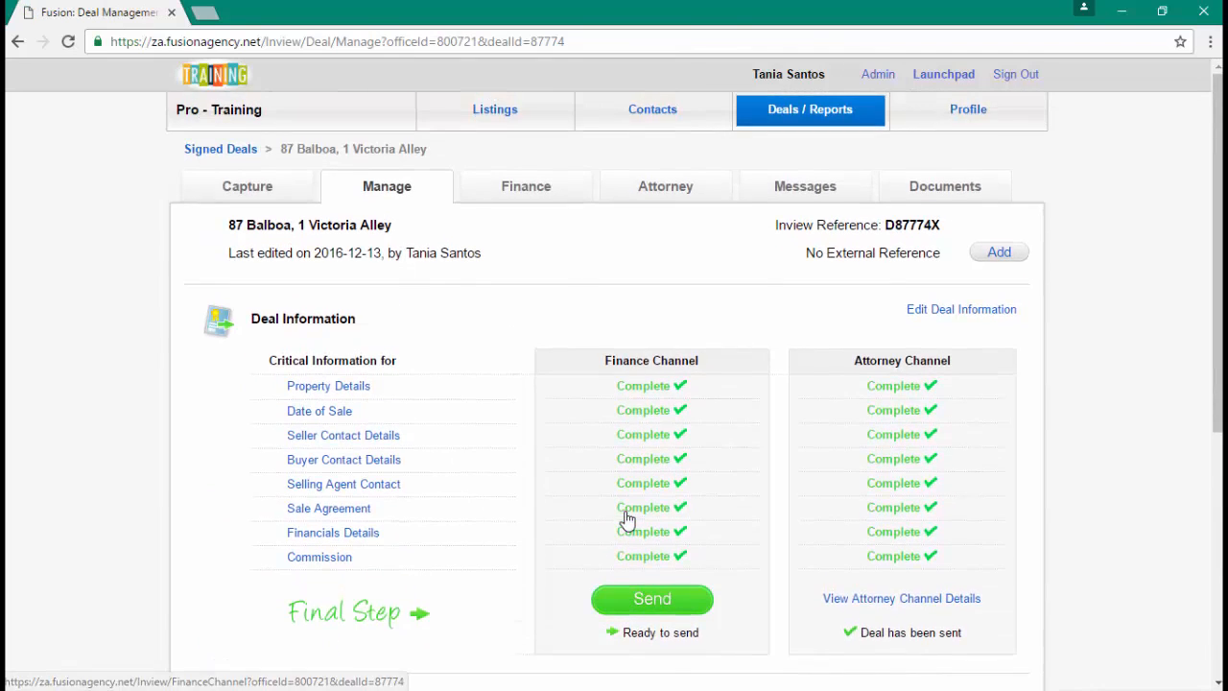
scroll(627, 511, down, 2)
scroll(626, 513, down, 1)
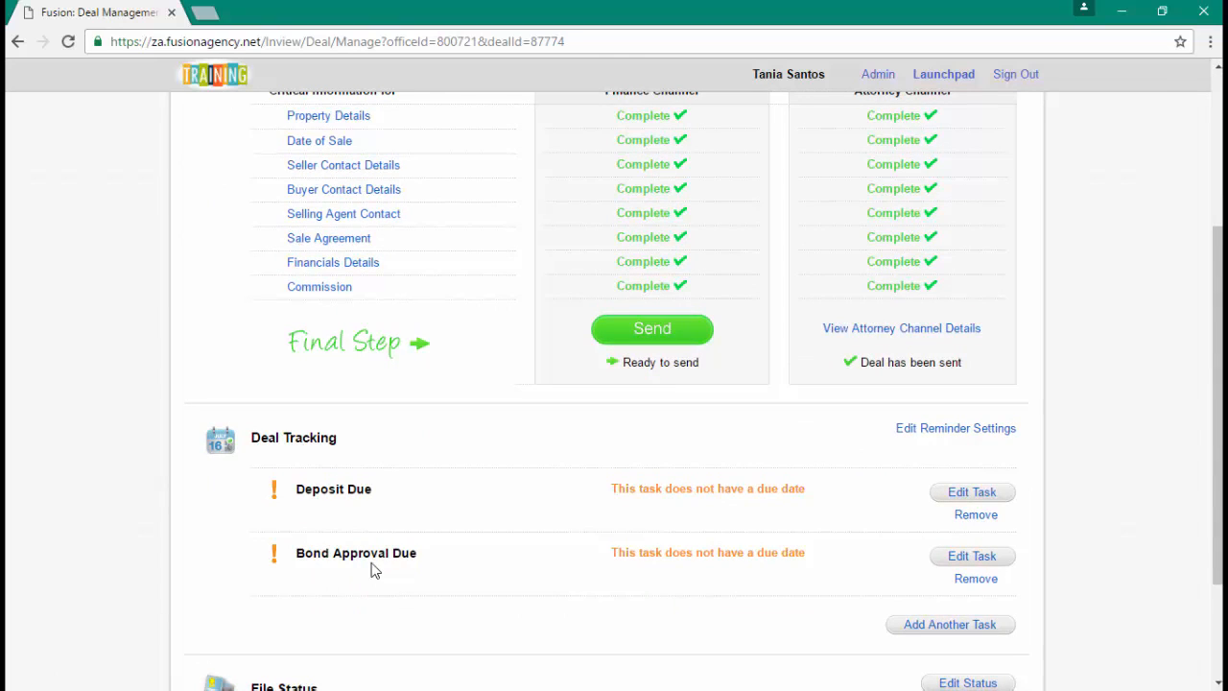
scroll(921, 629, down, 1)
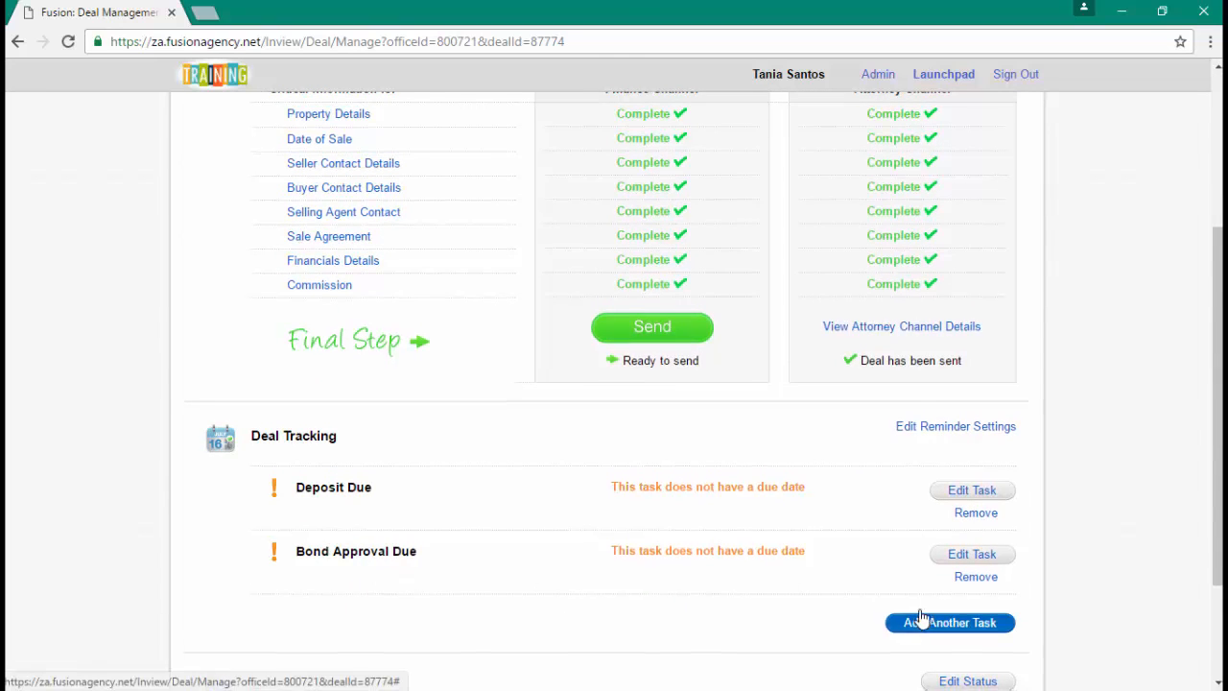
click(950, 536)
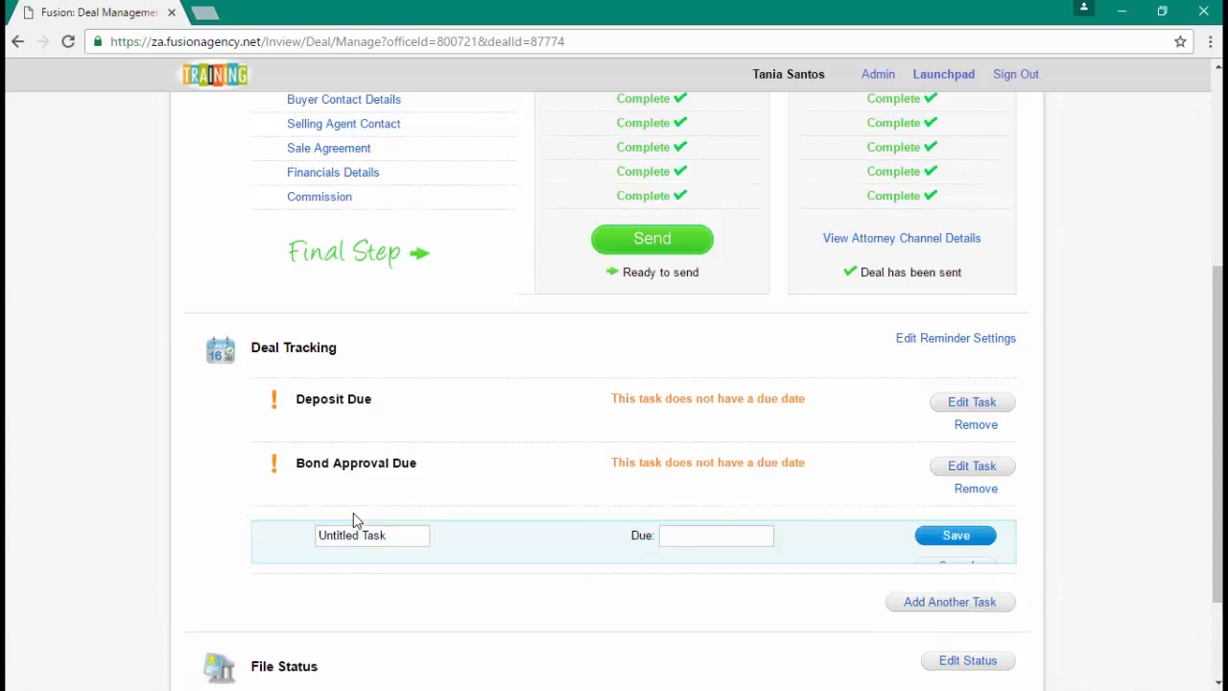
triple_click(371, 555)
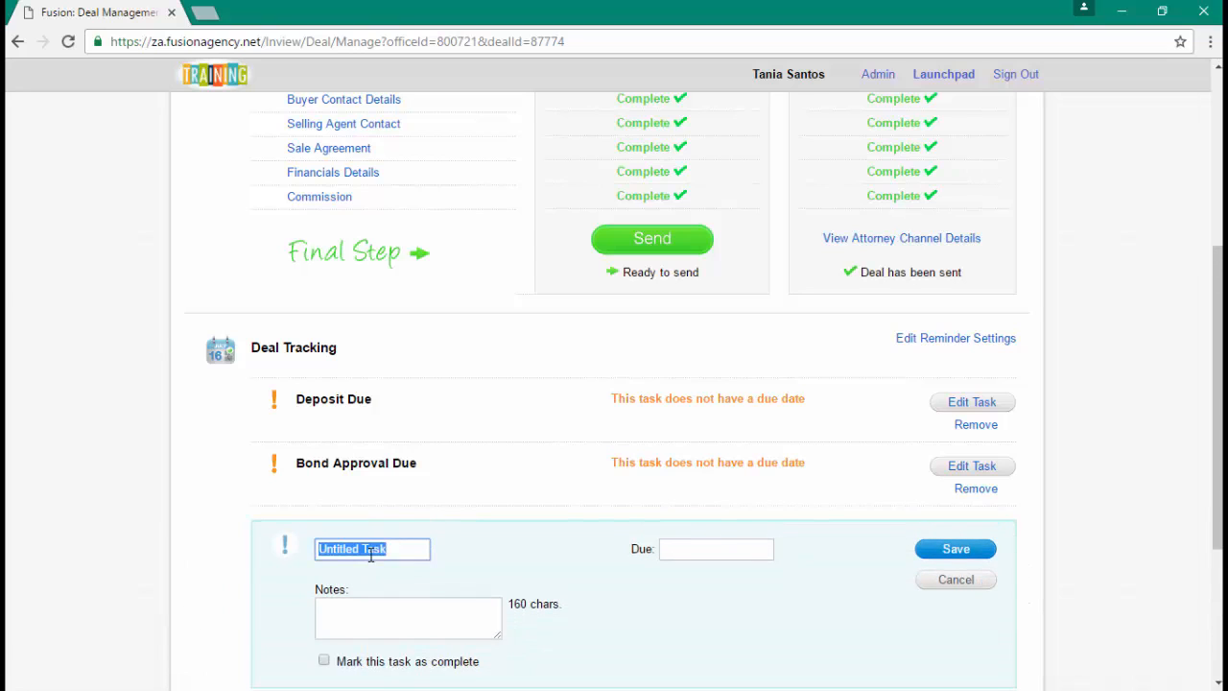
text(rates)
click(380, 570)
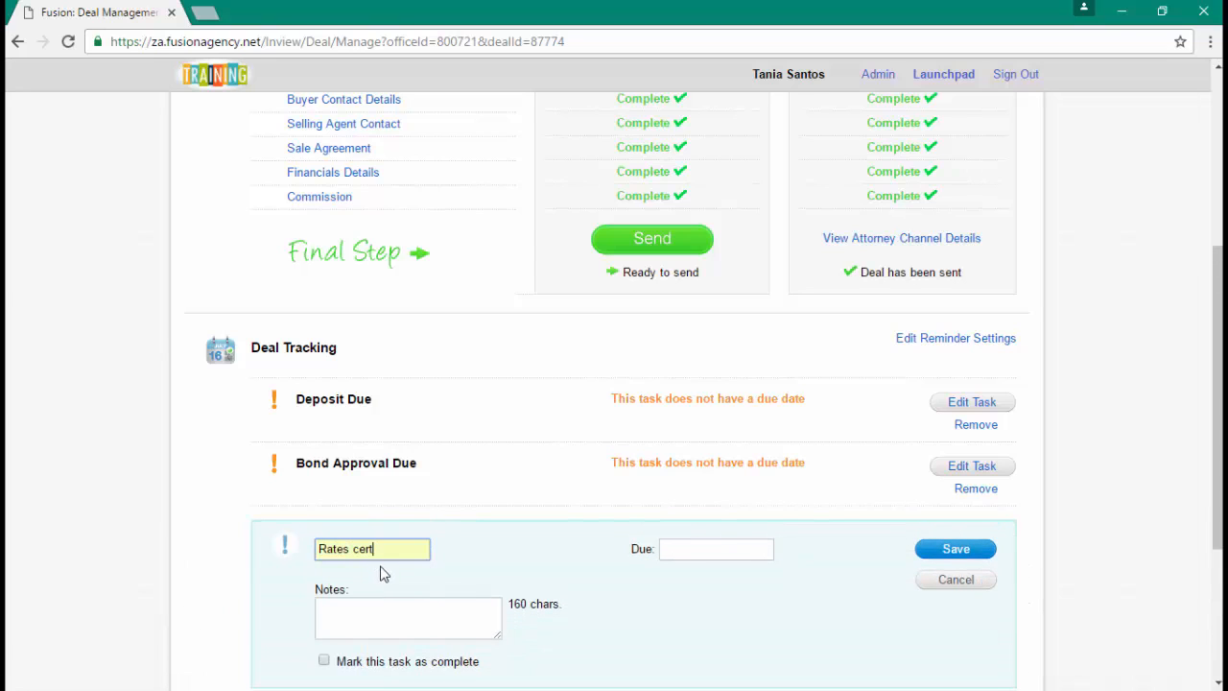
click(737, 552)
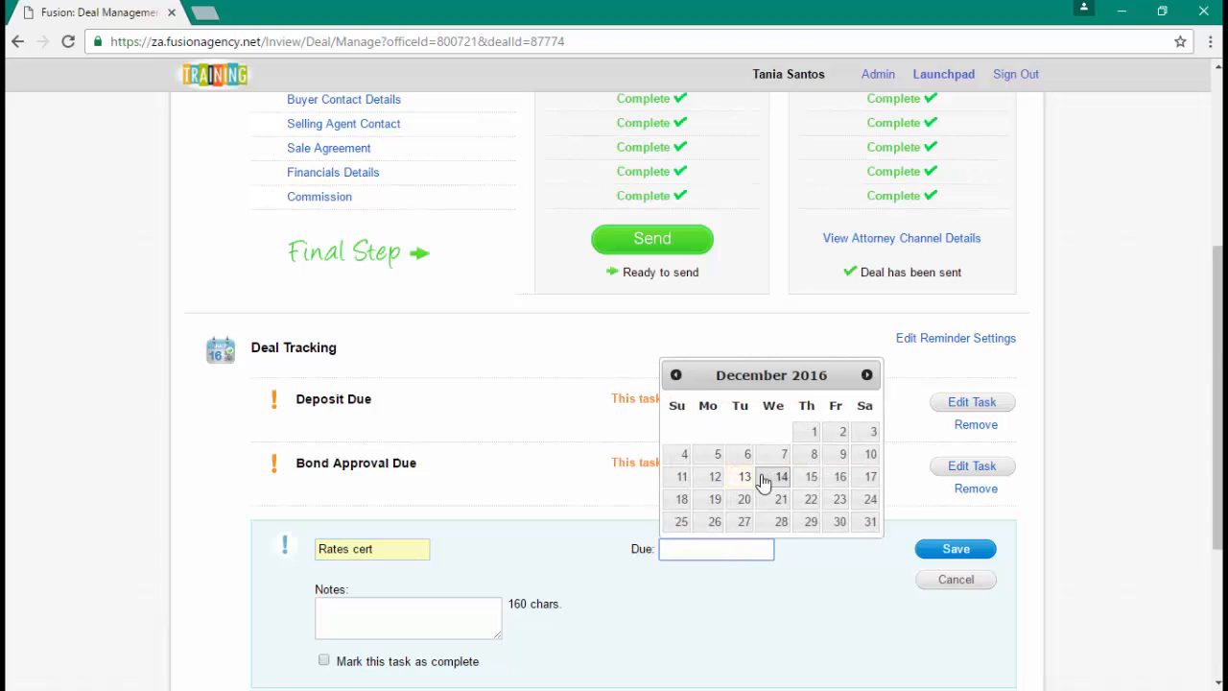
click(744, 521)
click(936, 549)
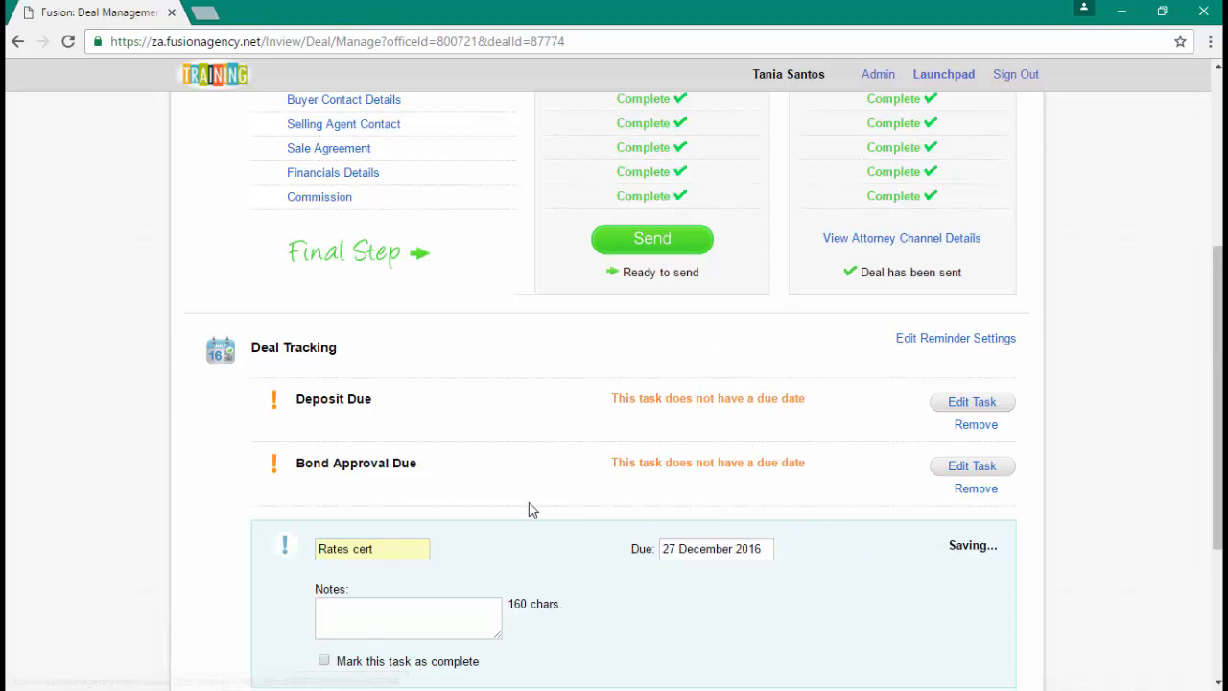
- Change the Deposit Due task's due date to 27 December 2016
click(972, 402)
click(721, 425)
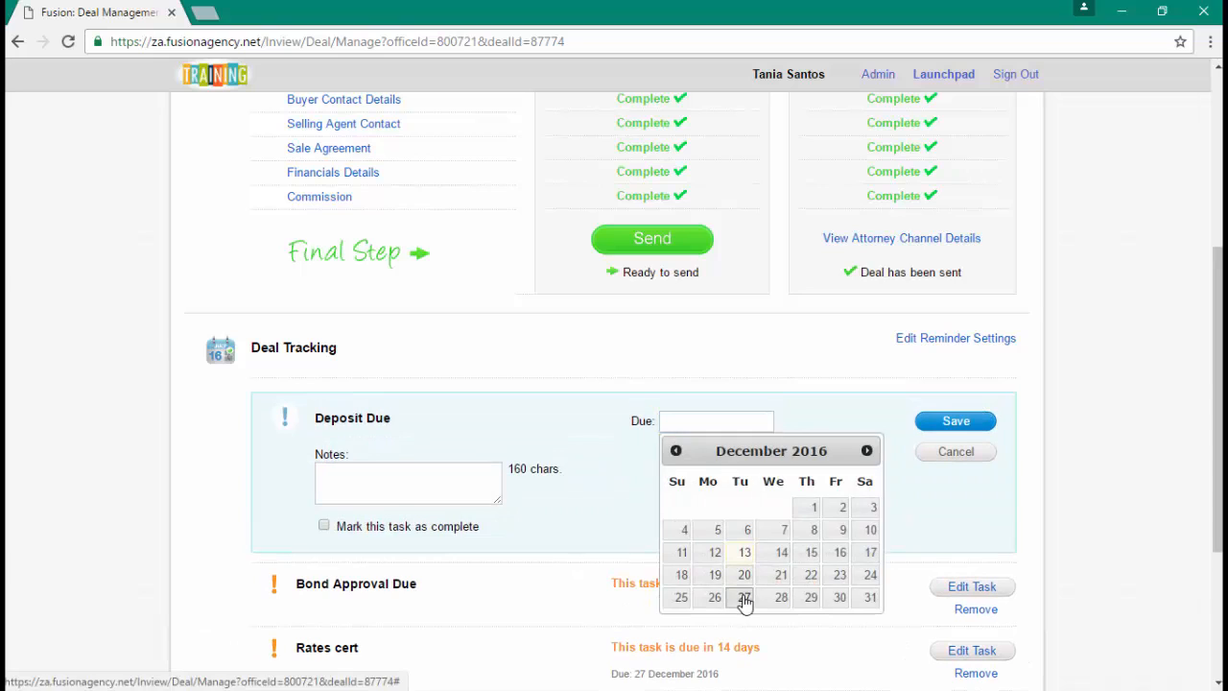
click(744, 597)
click(954, 421)
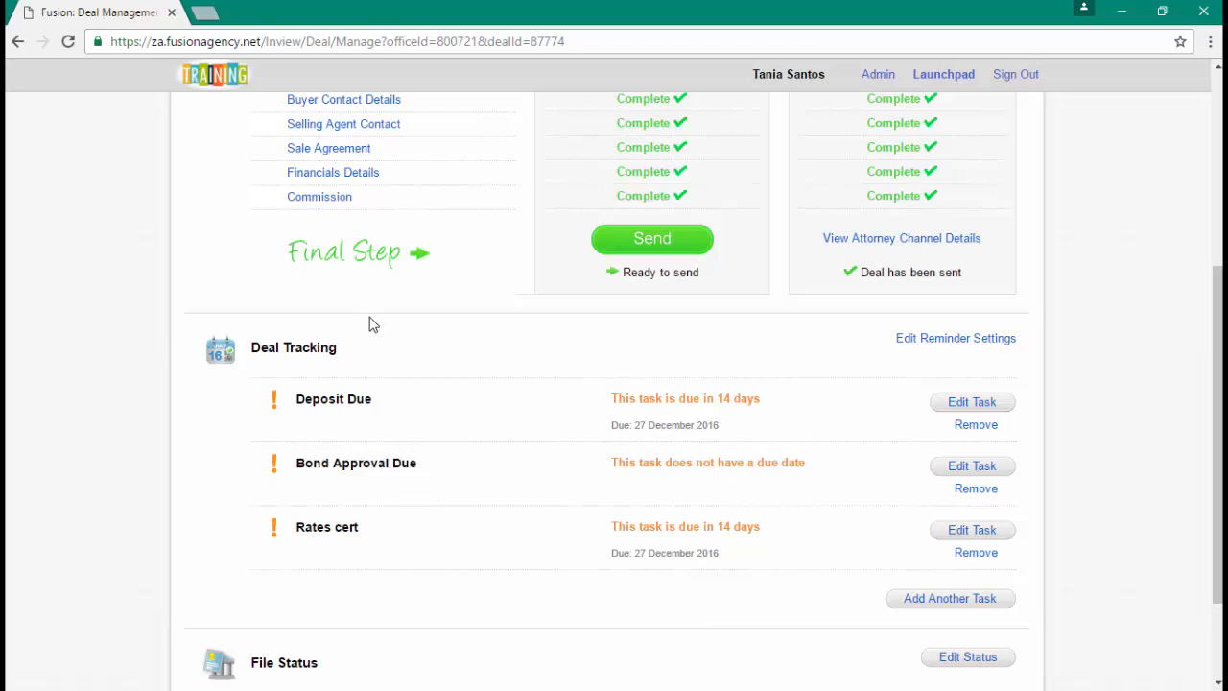
scroll(492, 447, up, 5)
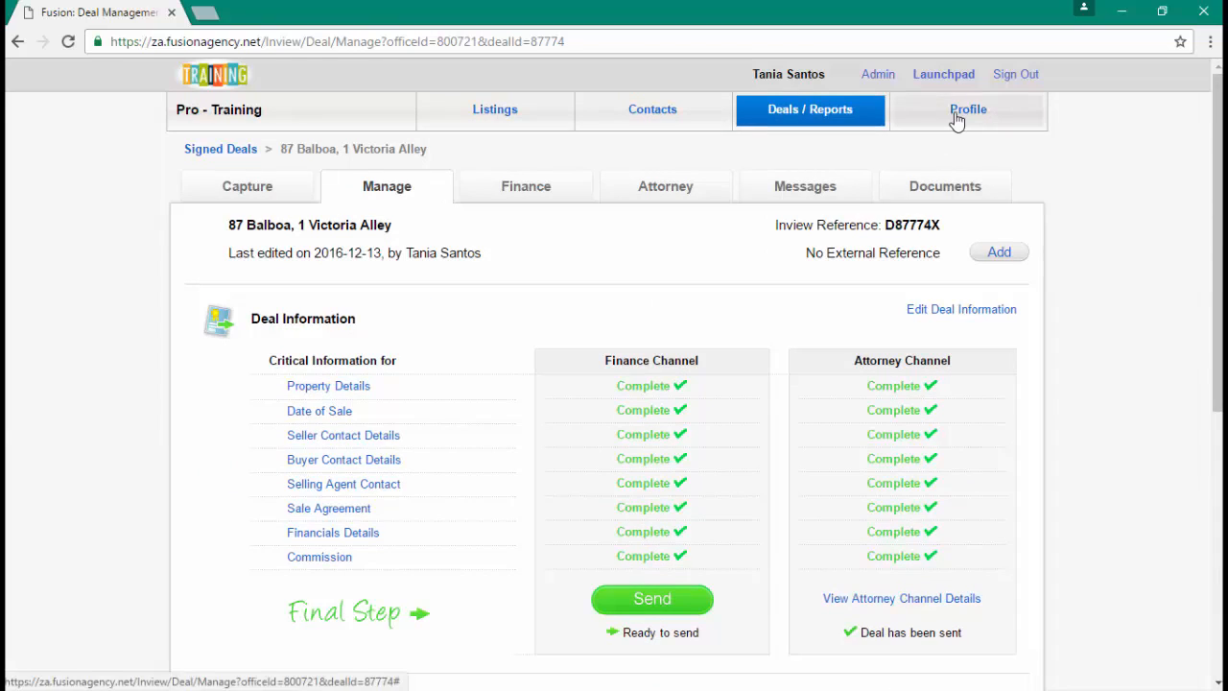
click(964, 109)
right_click(969, 286)
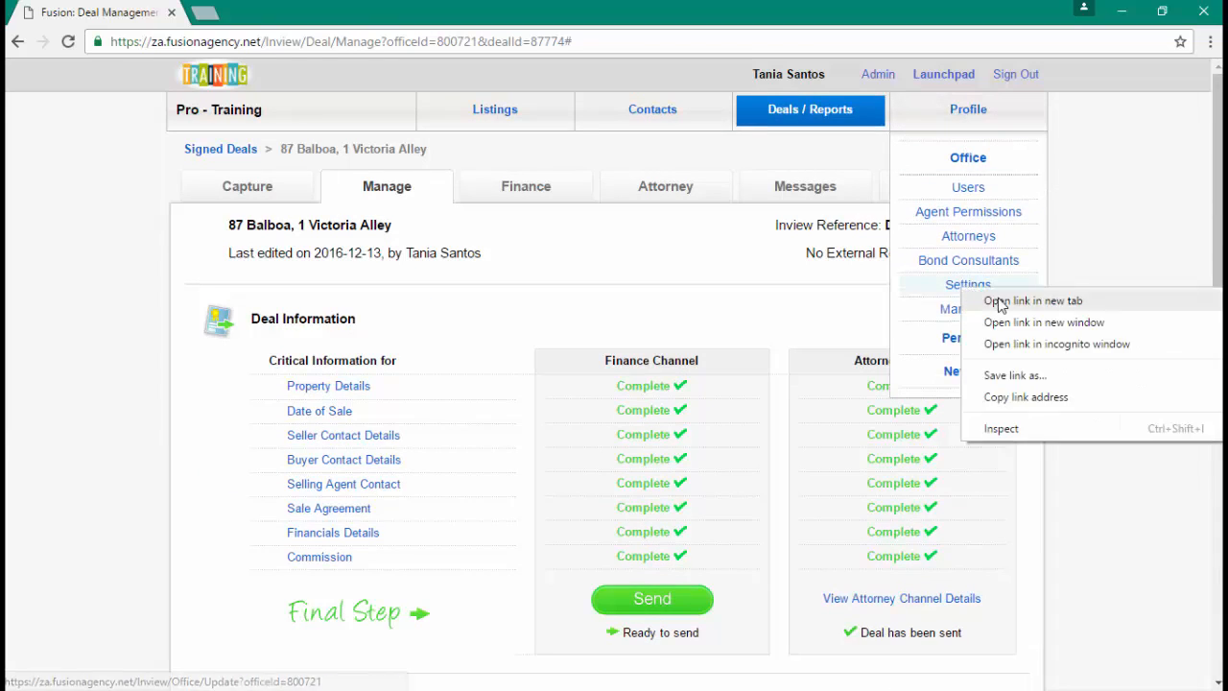
click(1138, 301)
scroll(411, 366, down, 6)
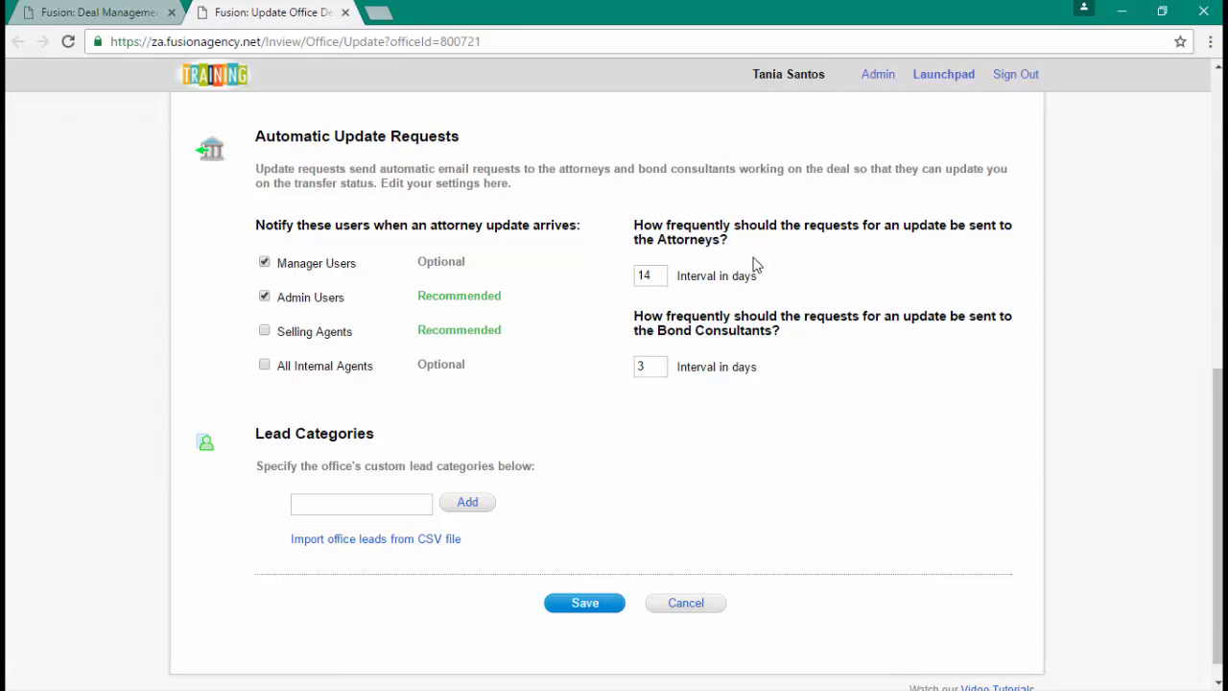
drag(664, 228, 707, 248)
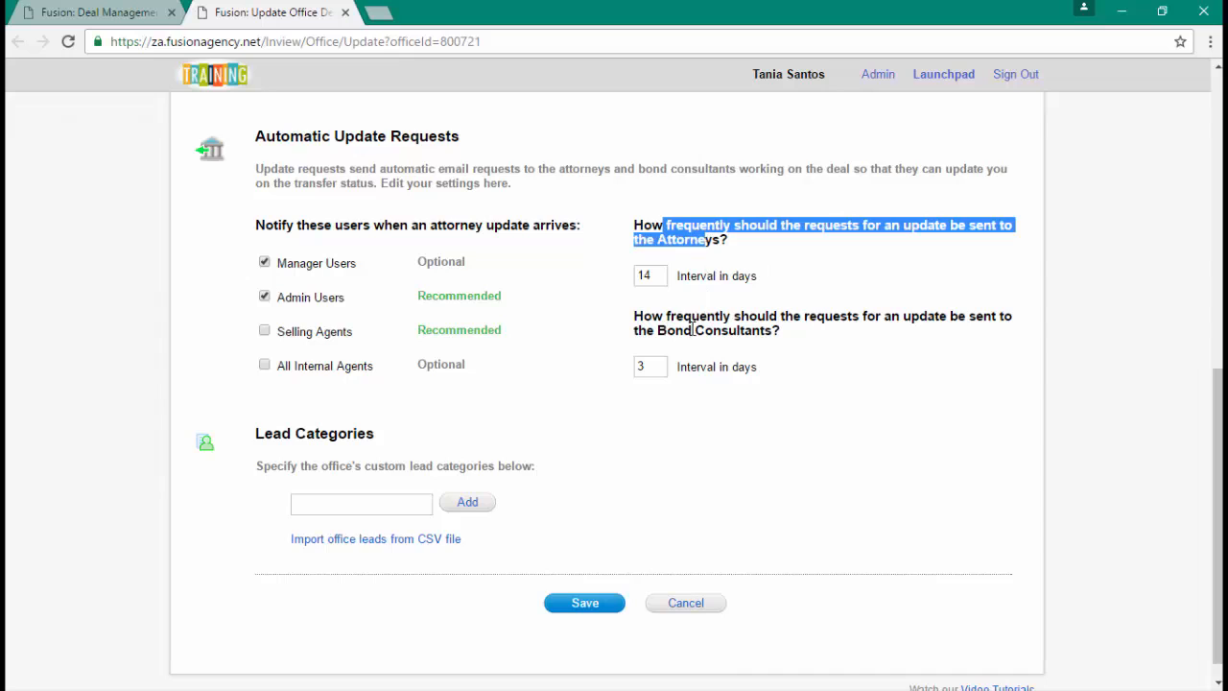
click(486, 328)
scroll(486, 328, up, 7)
scroll(486, 327, down, 2)
scroll(486, 328, down, 1)
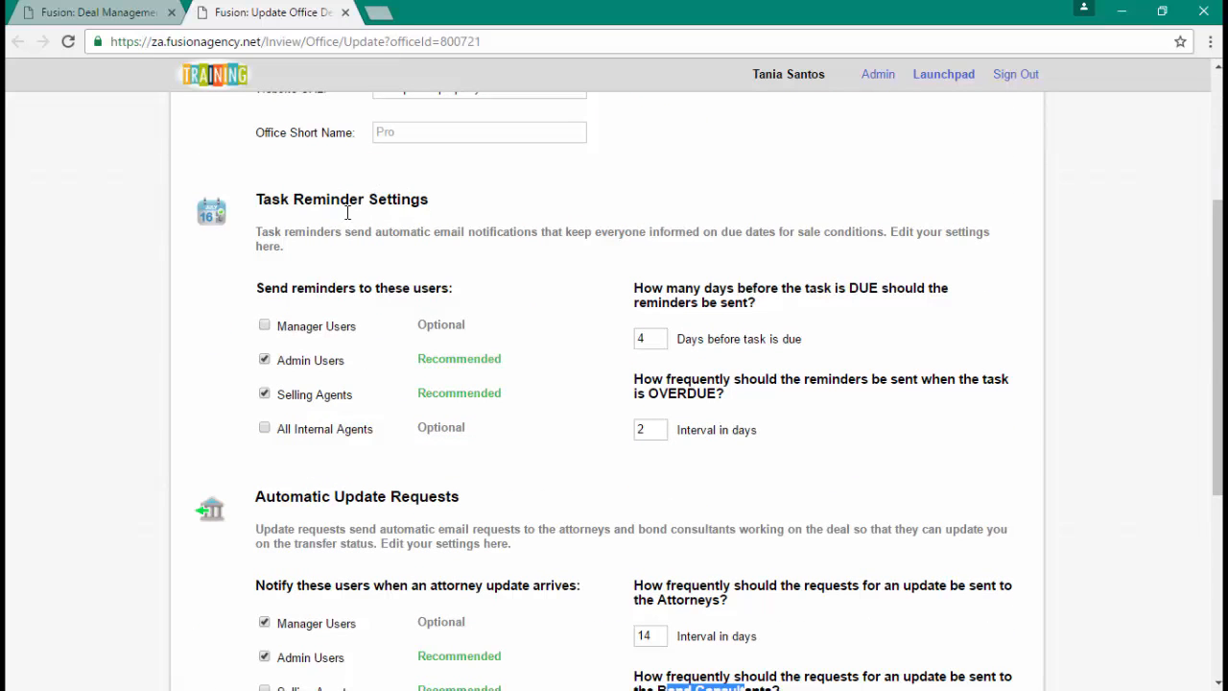
click(133, 14)
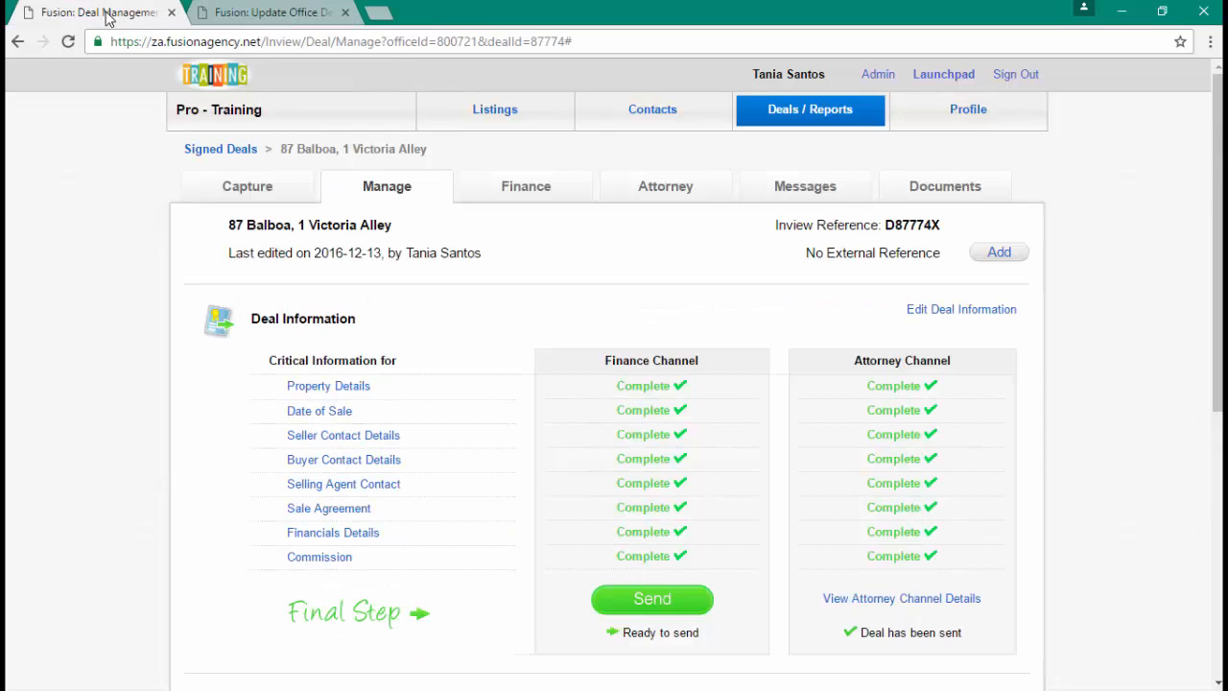
scroll(552, 163, down, 3)
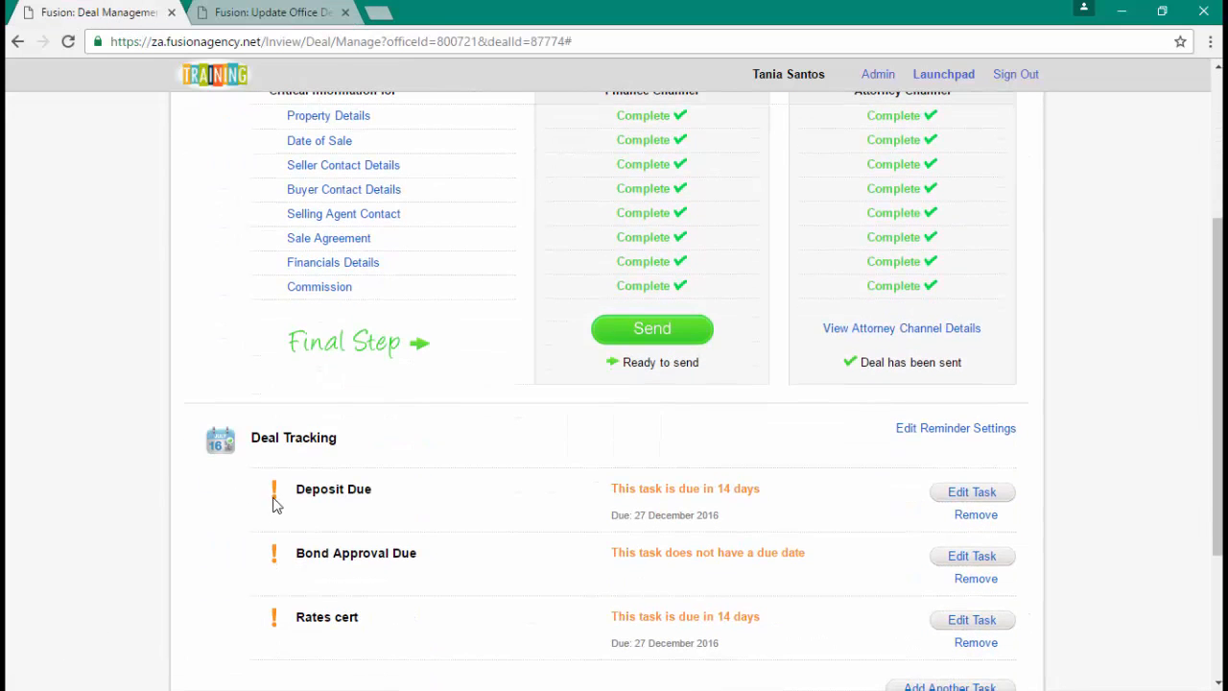
click(322, 19)
click(644, 339)
drag(848, 288, 889, 288)
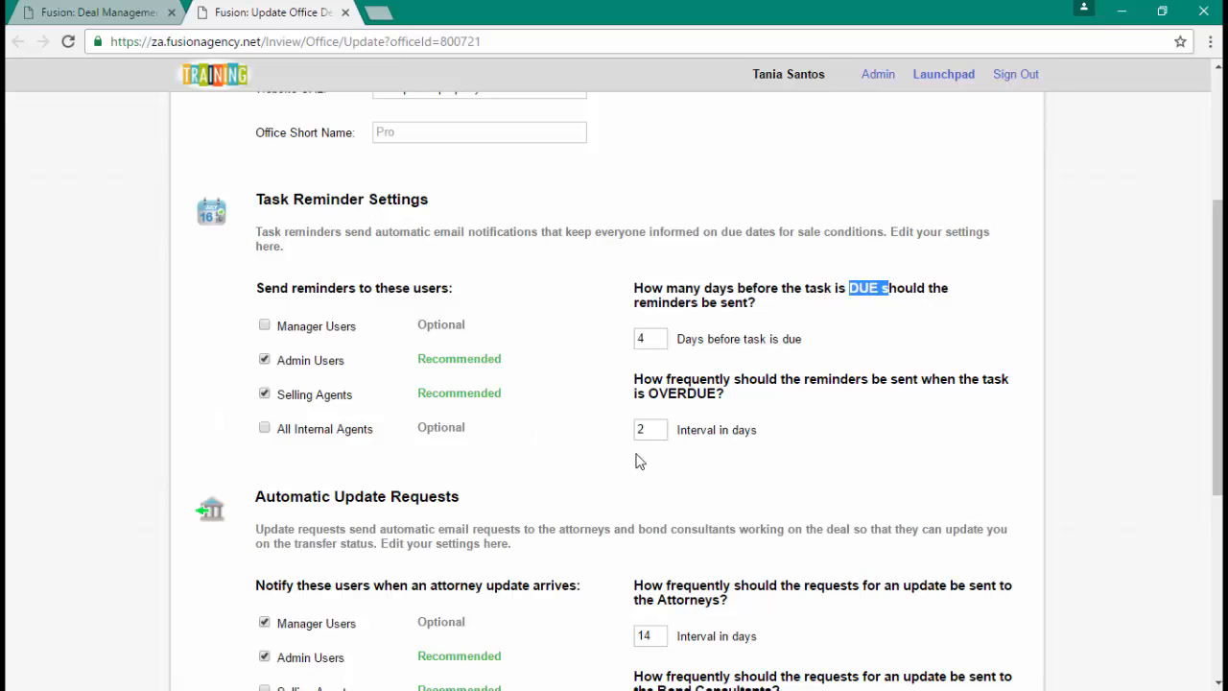
drag(656, 429, 722, 396)
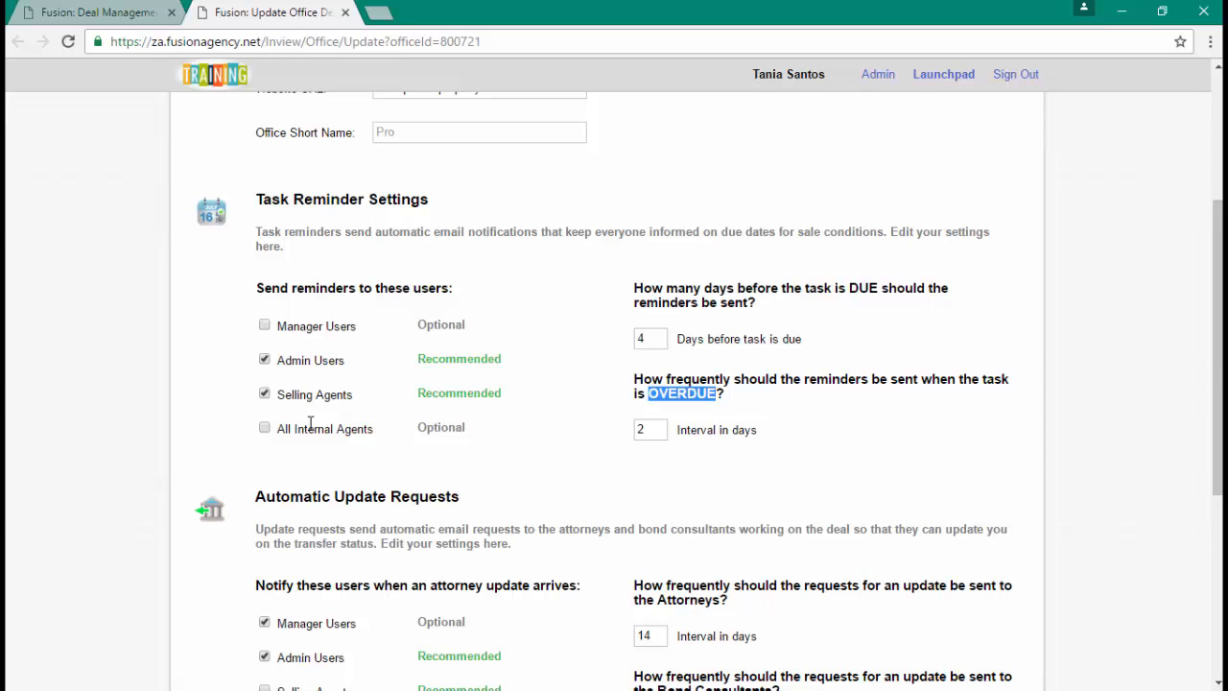
key(ctrl+w)
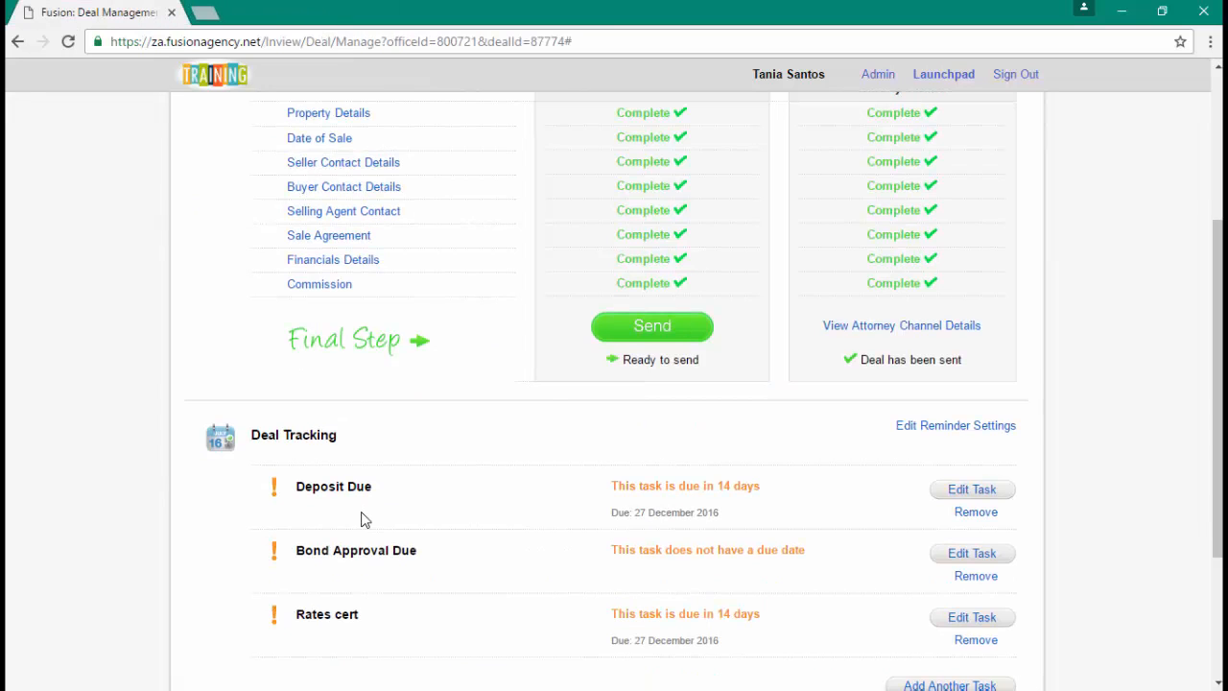
- Mark the Deposit Due task as complete and save it
scroll(498, 534, down, 1)
click(965, 405)
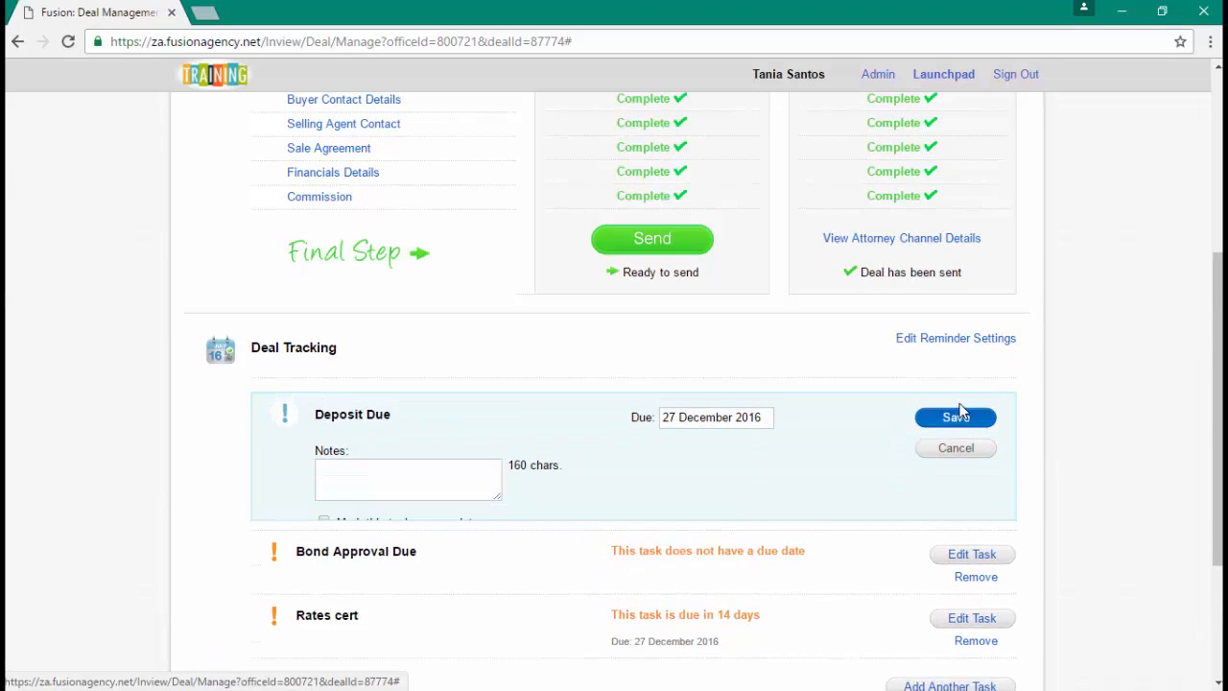
click(325, 525)
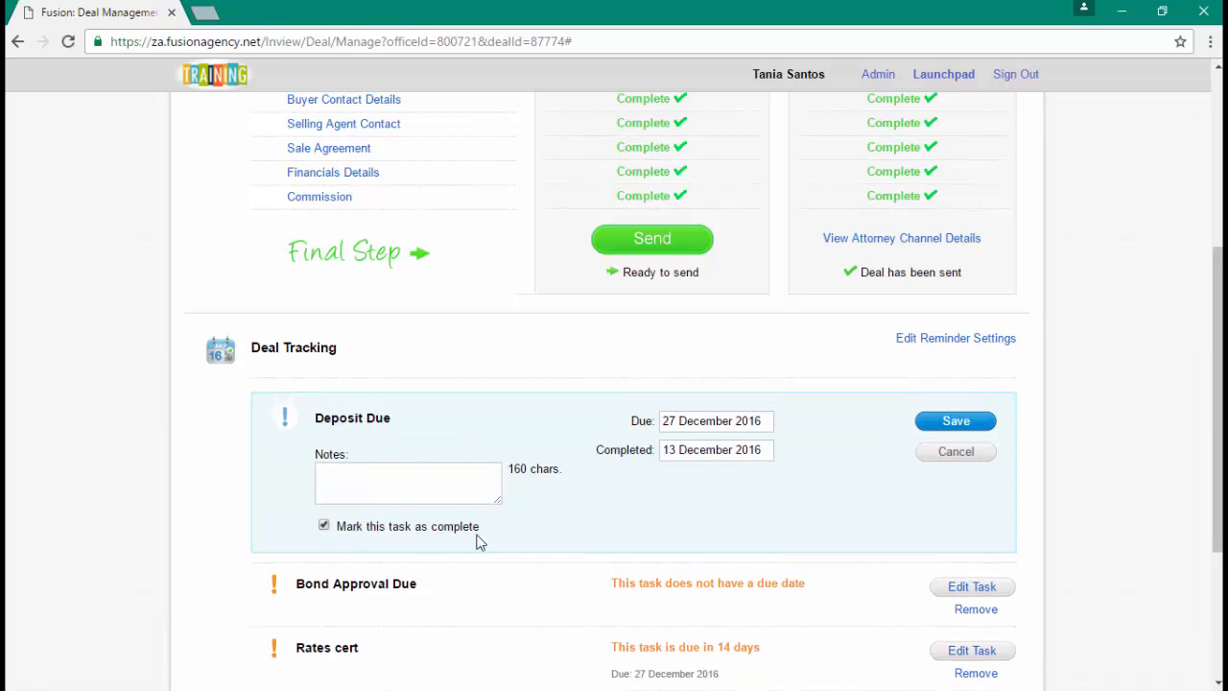
click(413, 473)
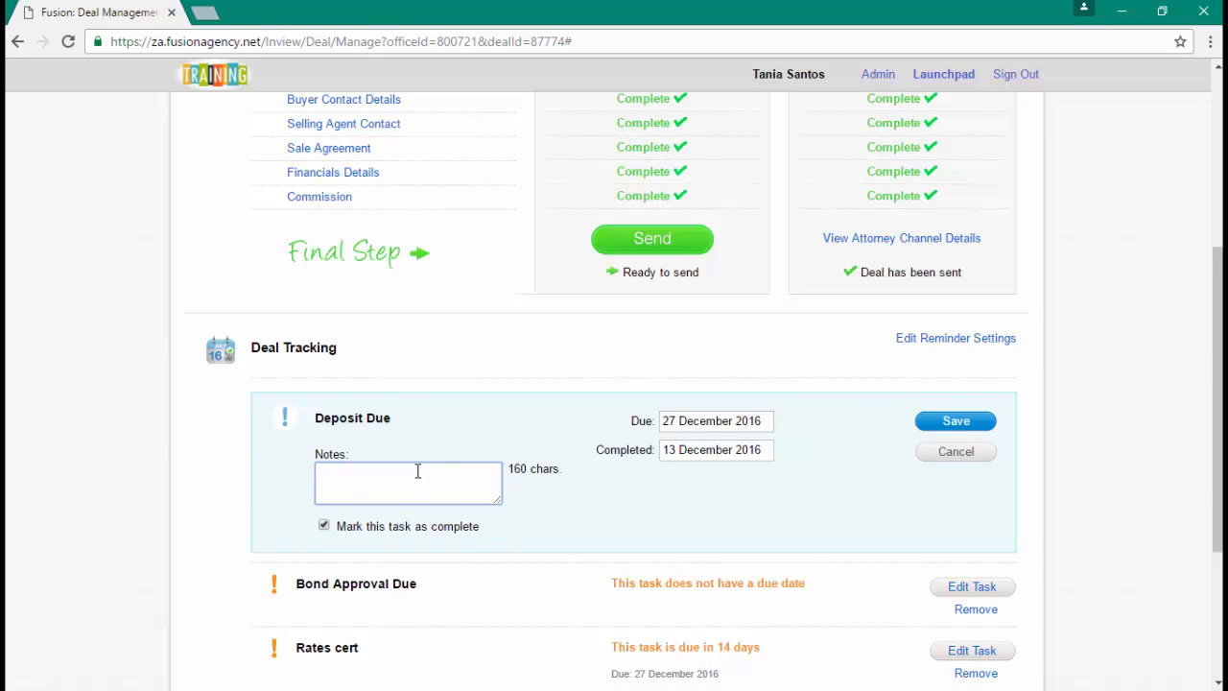
click(956, 423)
scroll(730, 548, down, 2)
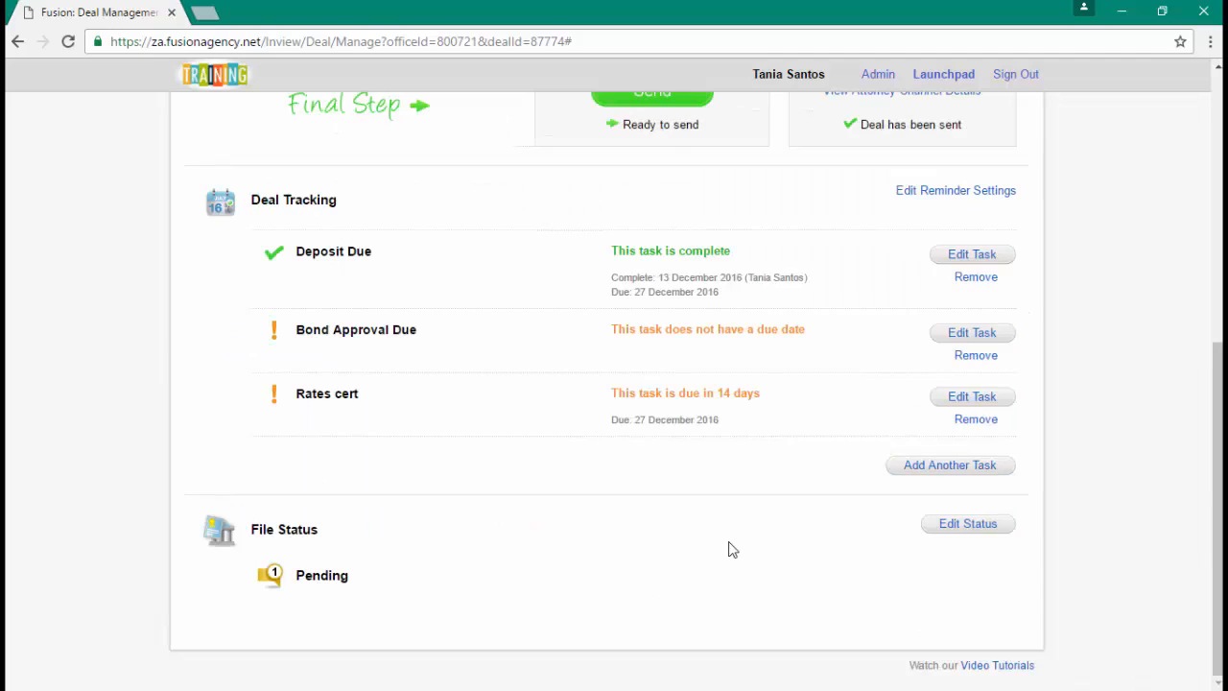
- Open Edit Status to review the deal's File Status options
click(968, 525)
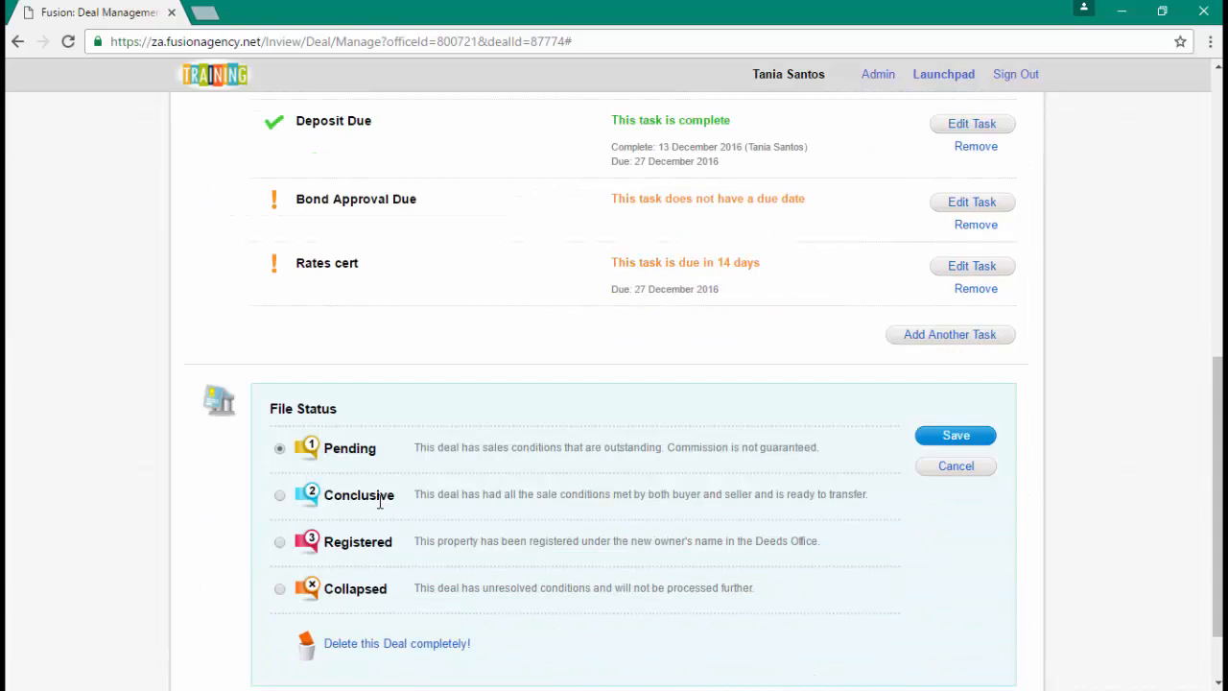
scroll(378, 480, up, 1)
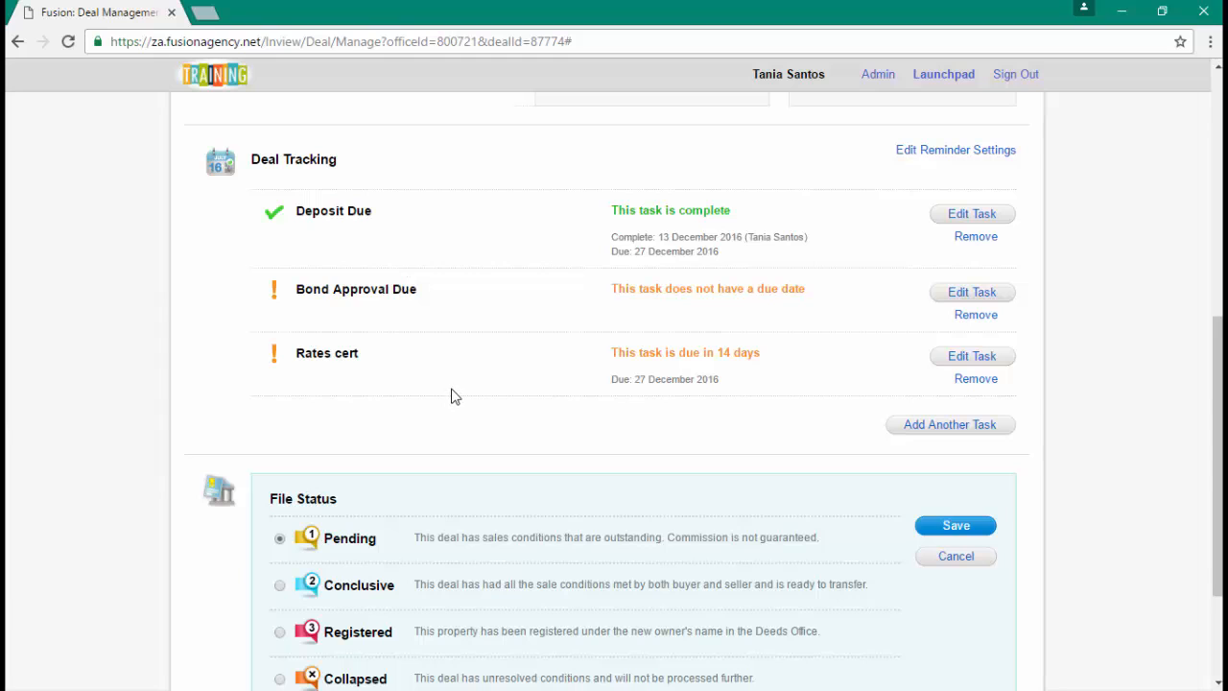
scroll(454, 399, down, 1)
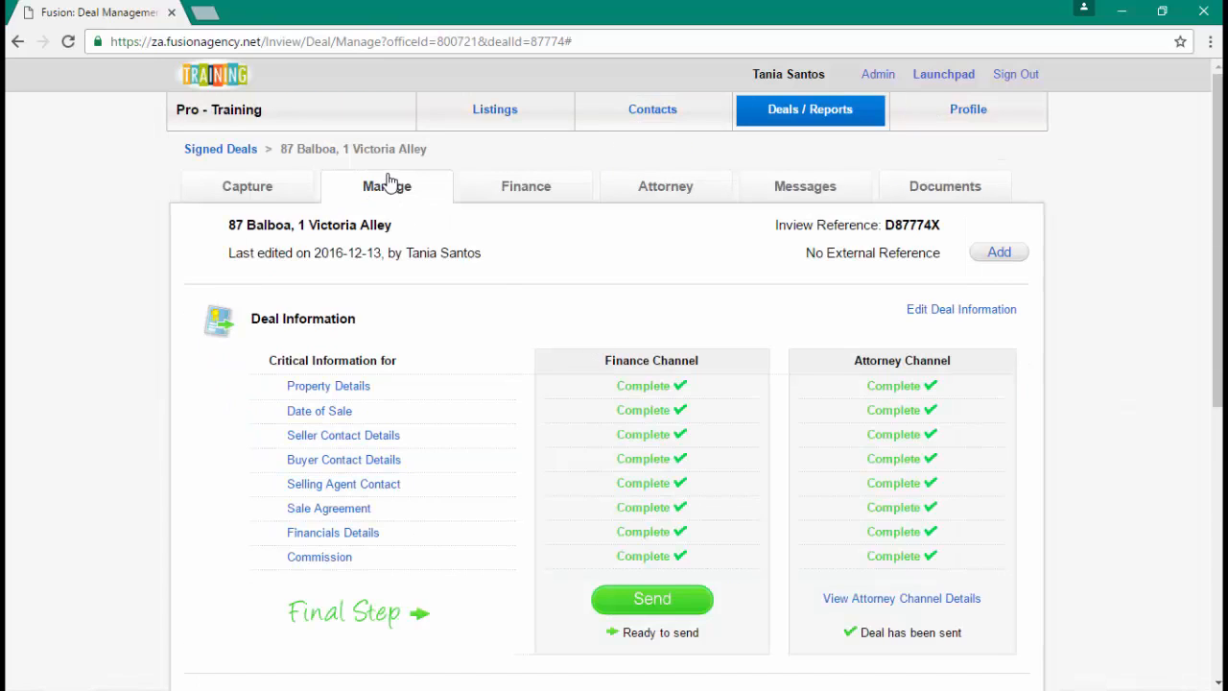
- On the 87 Balboa deal's messages page, enter 'test' as both email subject and body
click(816, 197)
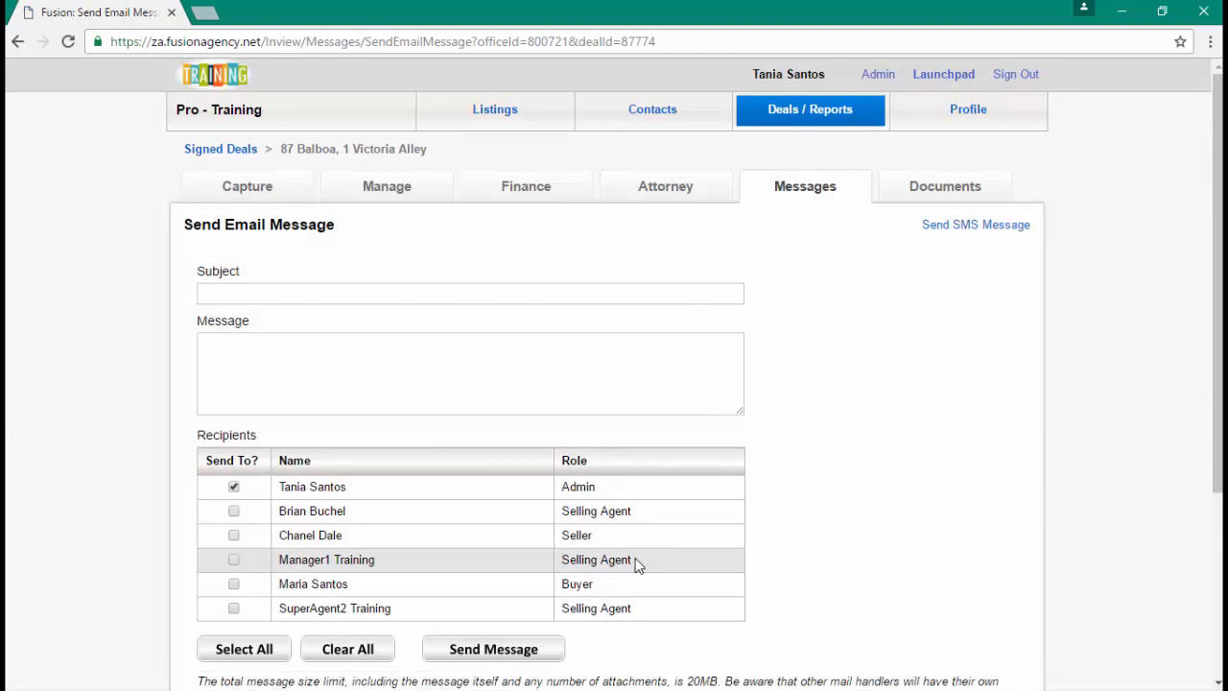
click(257, 294)
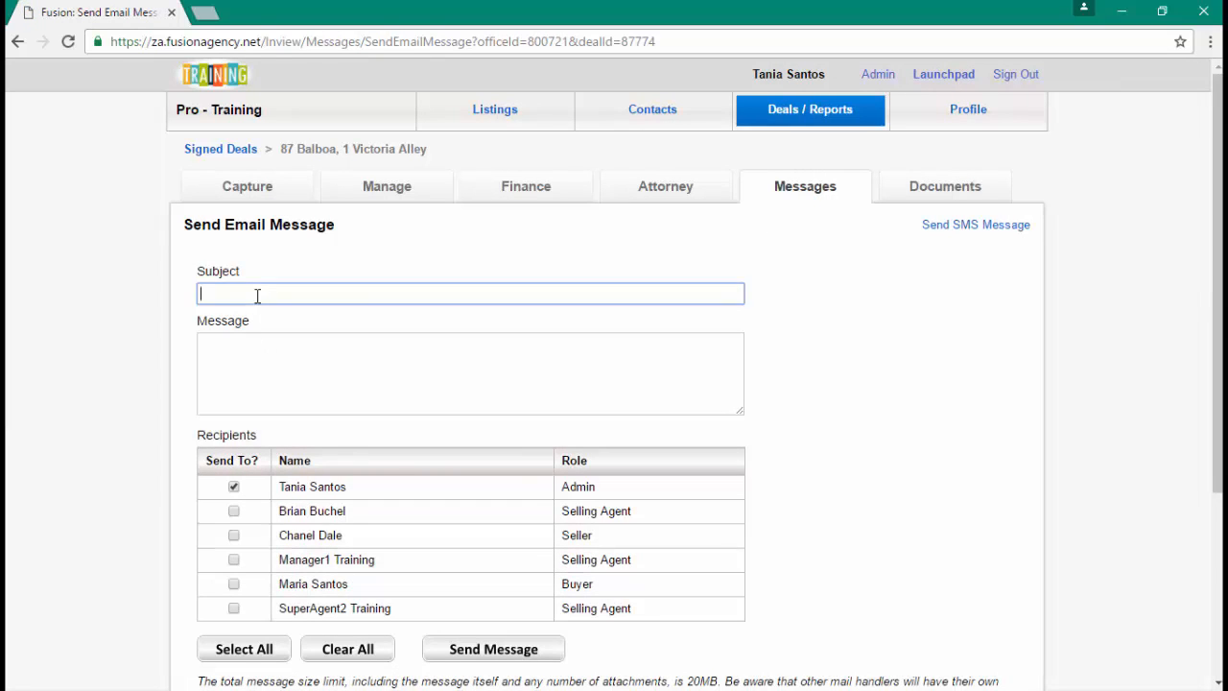
text(test)
click(281, 373)
text(test)
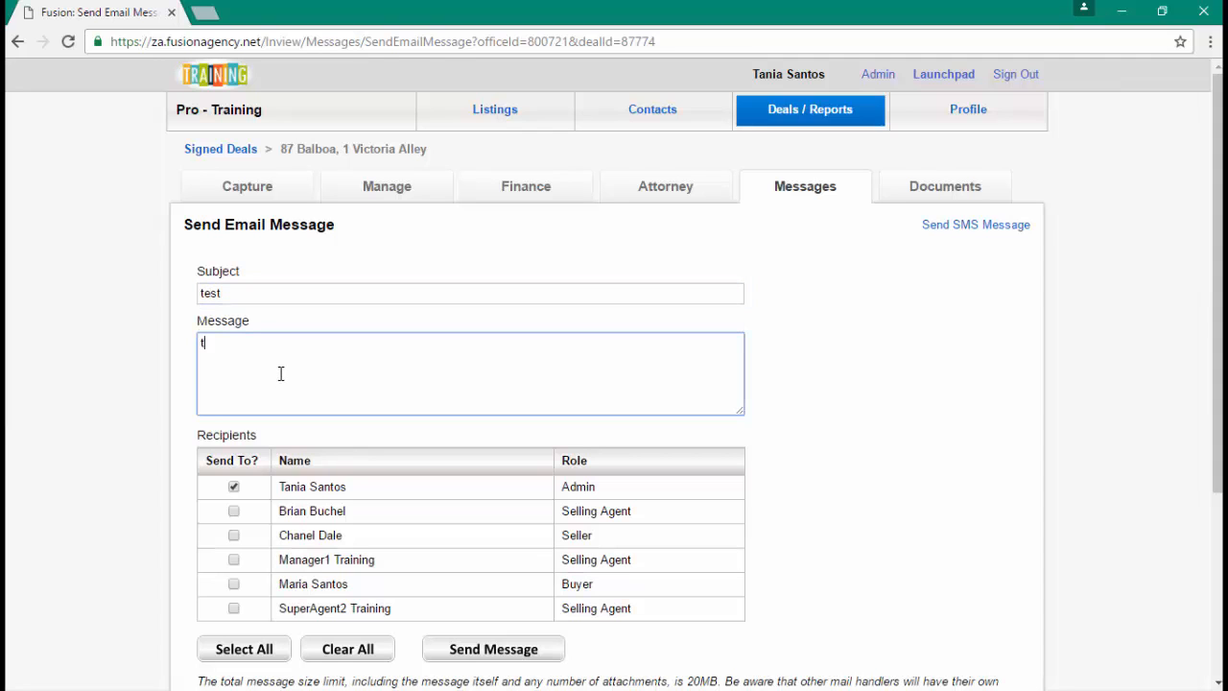
- Add the seller as a recipient and send the test email
scroll(280, 373, down, 1)
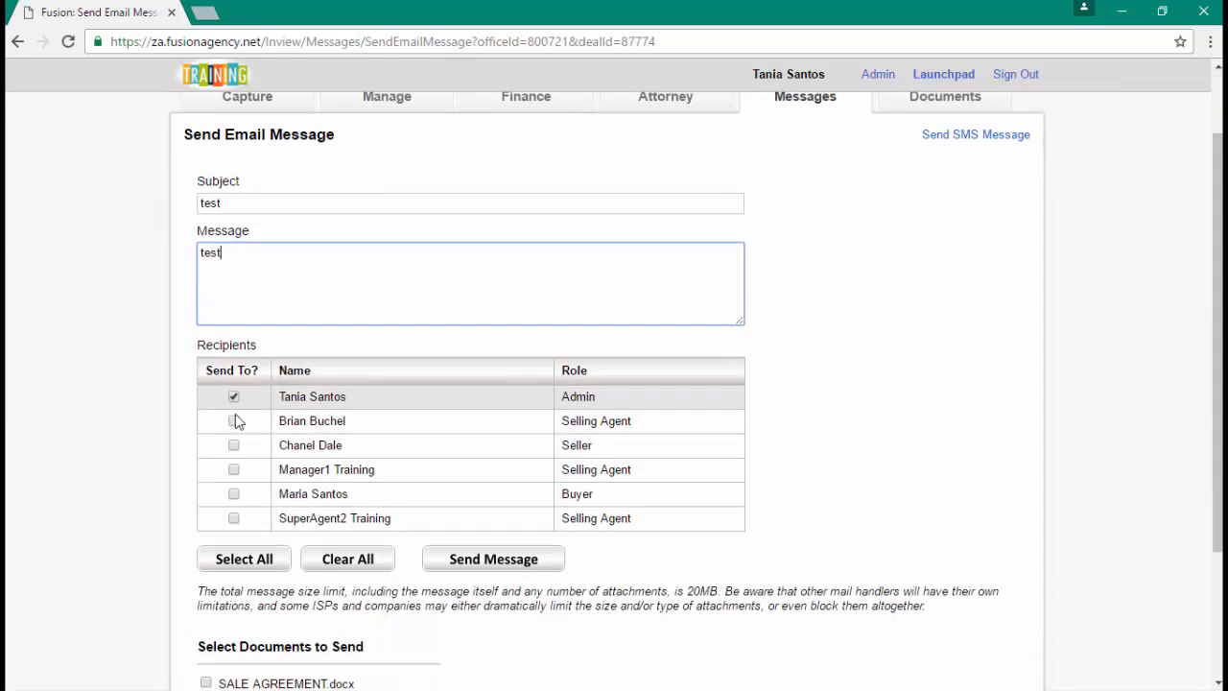
click(235, 446)
scroll(323, 531, down, 1)
click(471, 471)
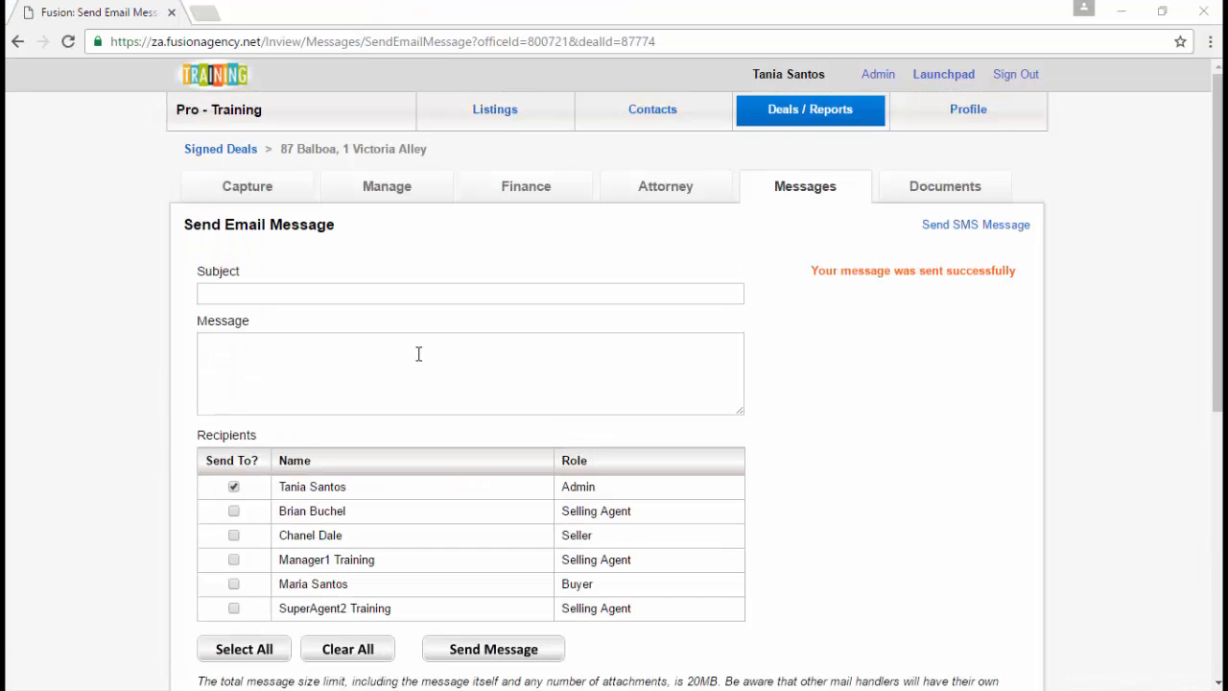
- Confirm the email was sent, then switch to the SMS message page
scroll(419, 354, down, 1)
scroll(288, 331, up, 1)
scroll(269, 329, down, 2)
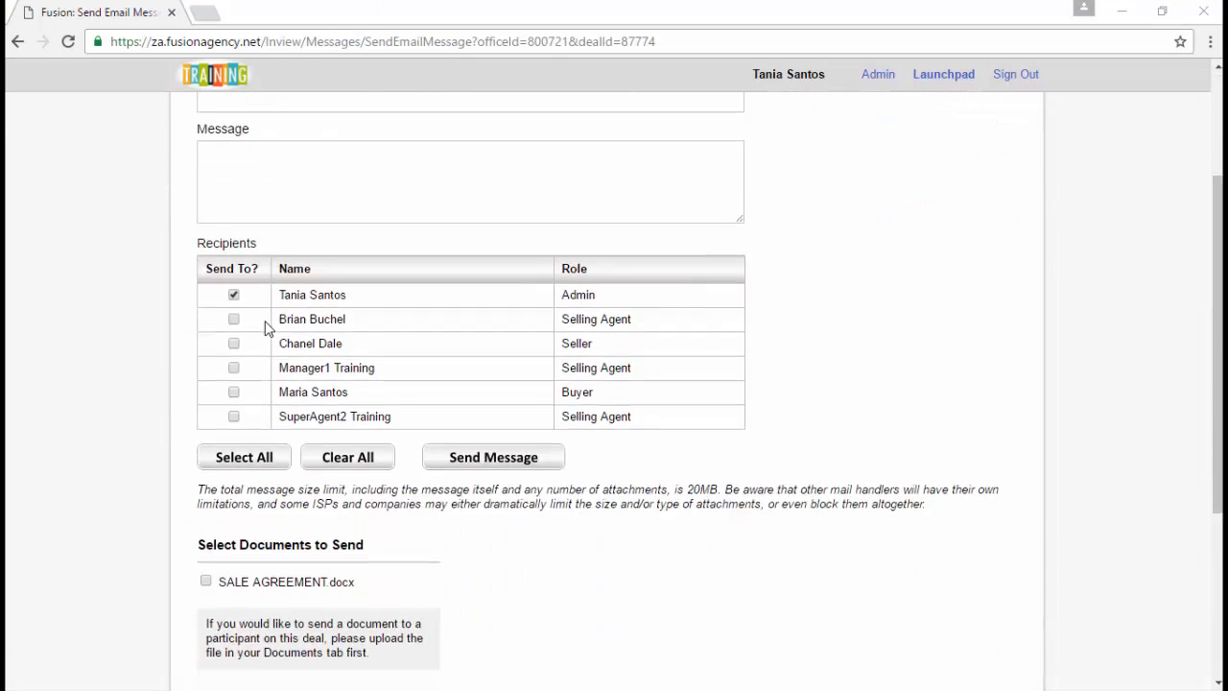
scroll(269, 328, down, 3)
scroll(279, 413, up, 1)
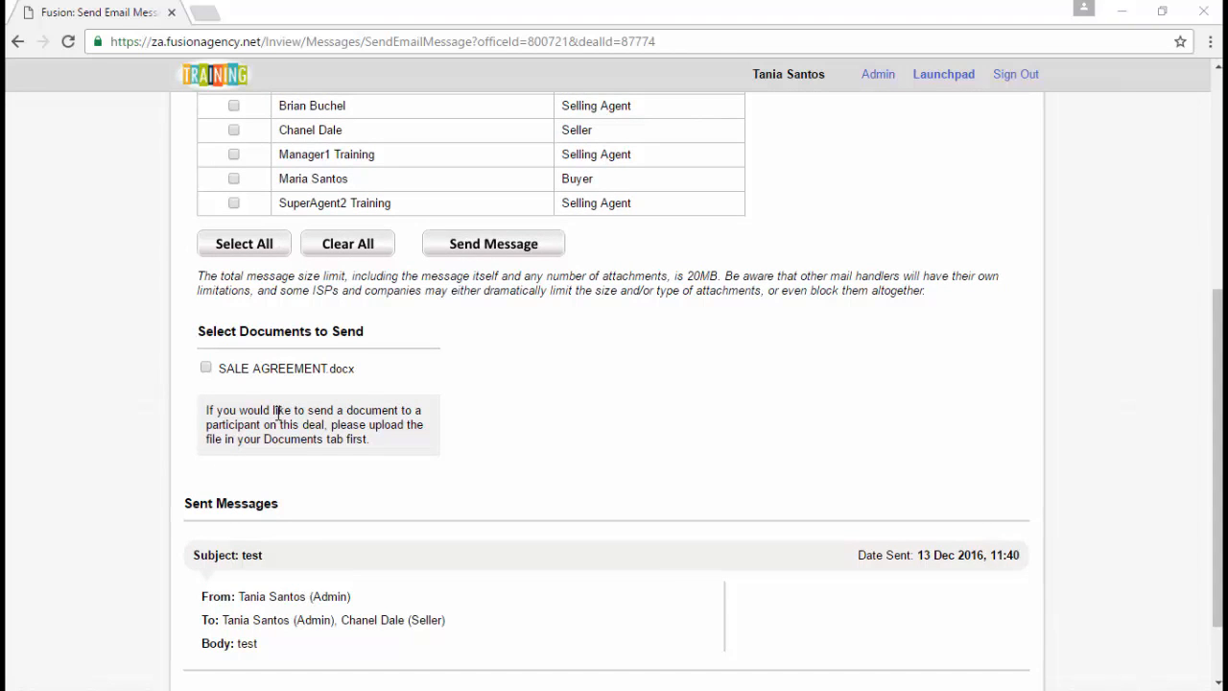
scroll(278, 413, up, 3)
click(226, 210)
scroll(225, 211, up, 1)
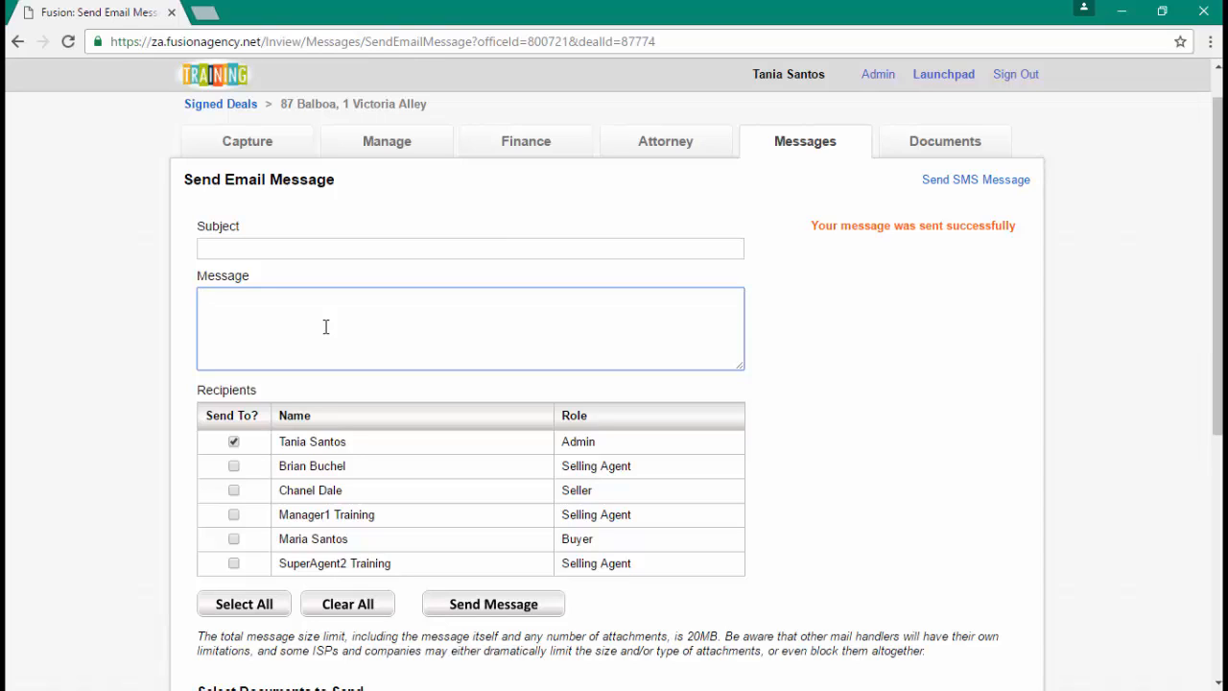
click(976, 185)
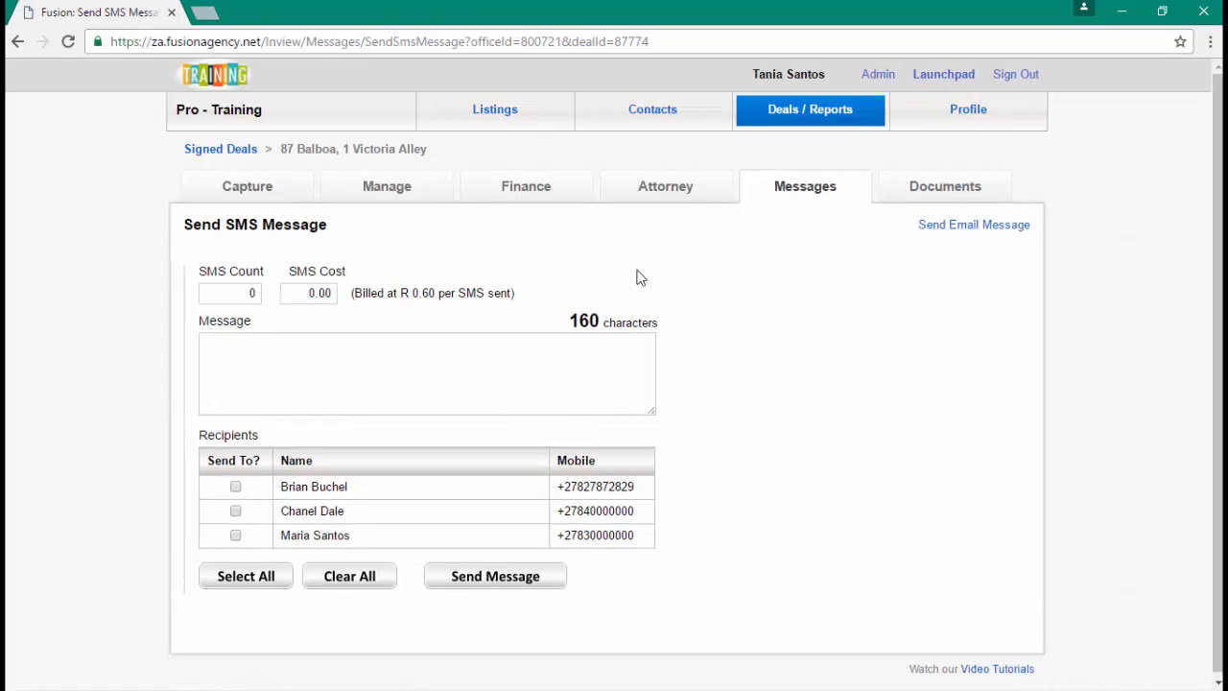
- View the deal's uploaded documents, including SALE AGREEMENT.docx, then bring up the Deals / Reports menu
click(939, 180)
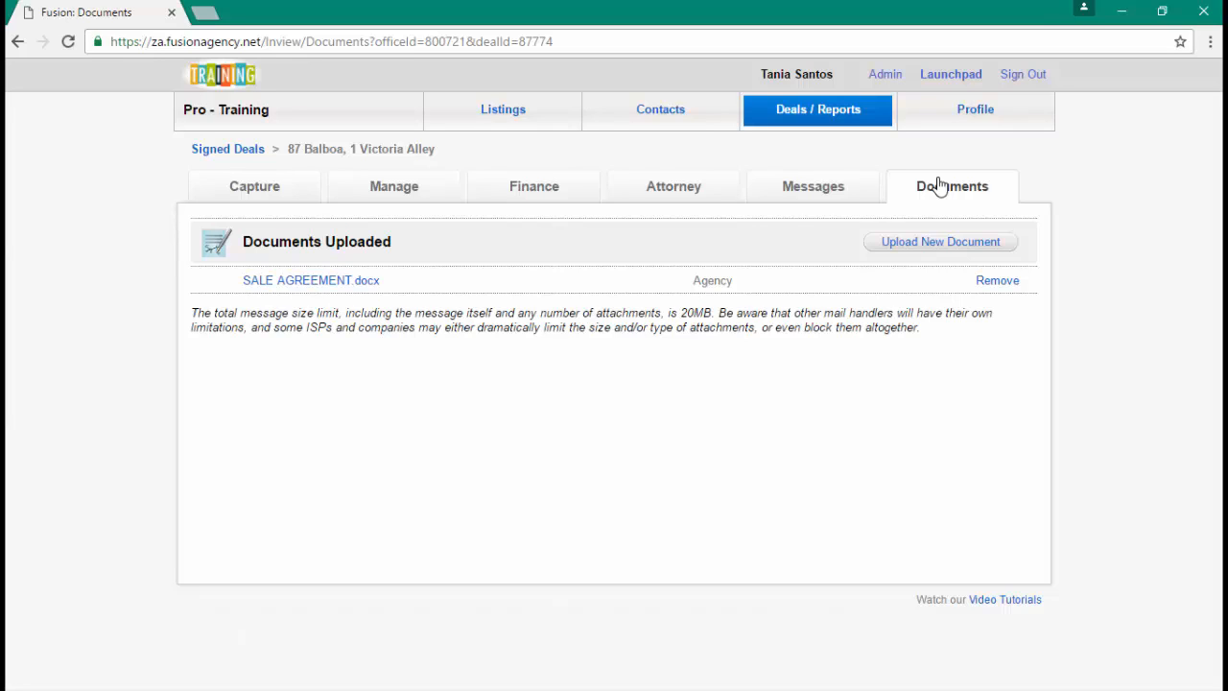
click(804, 119)
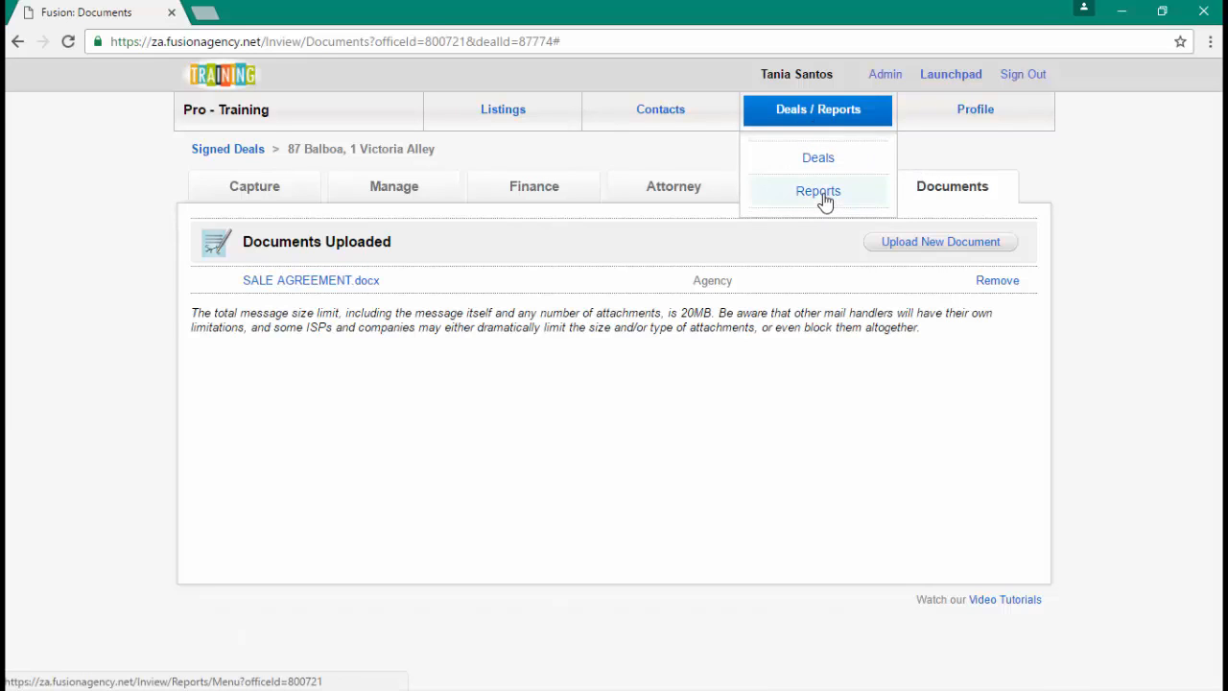
- Select the Office Performance report with deals created from 1 July 2016
click(820, 193)
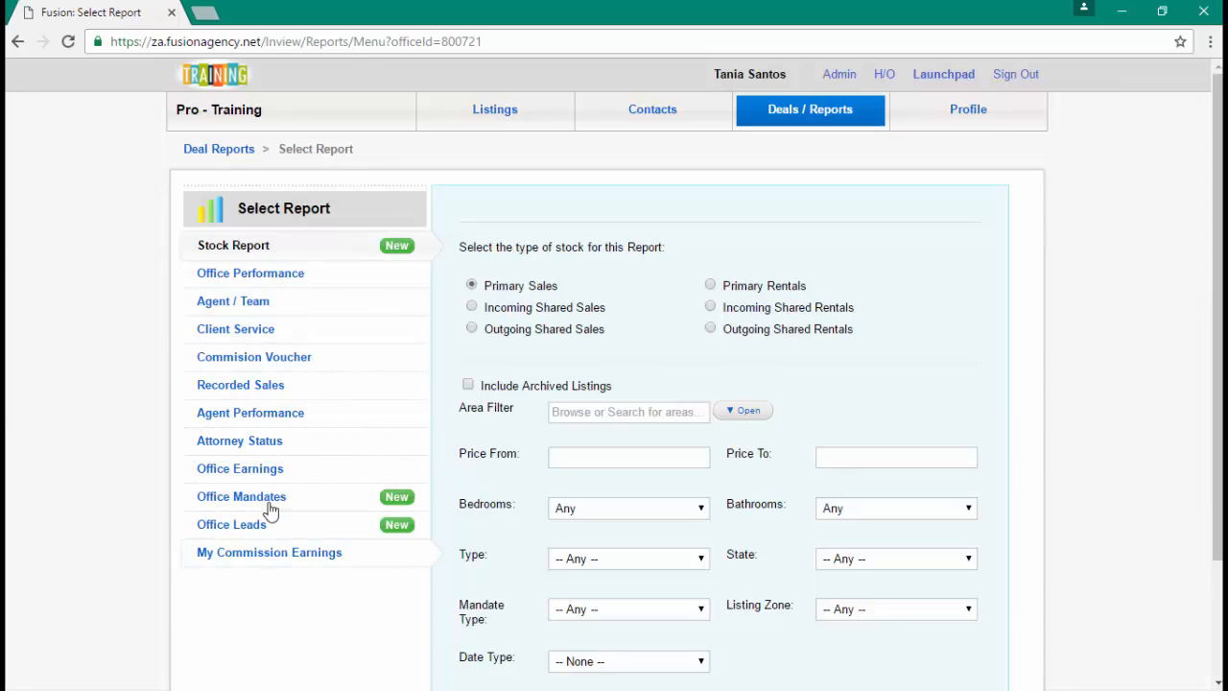
click(284, 278)
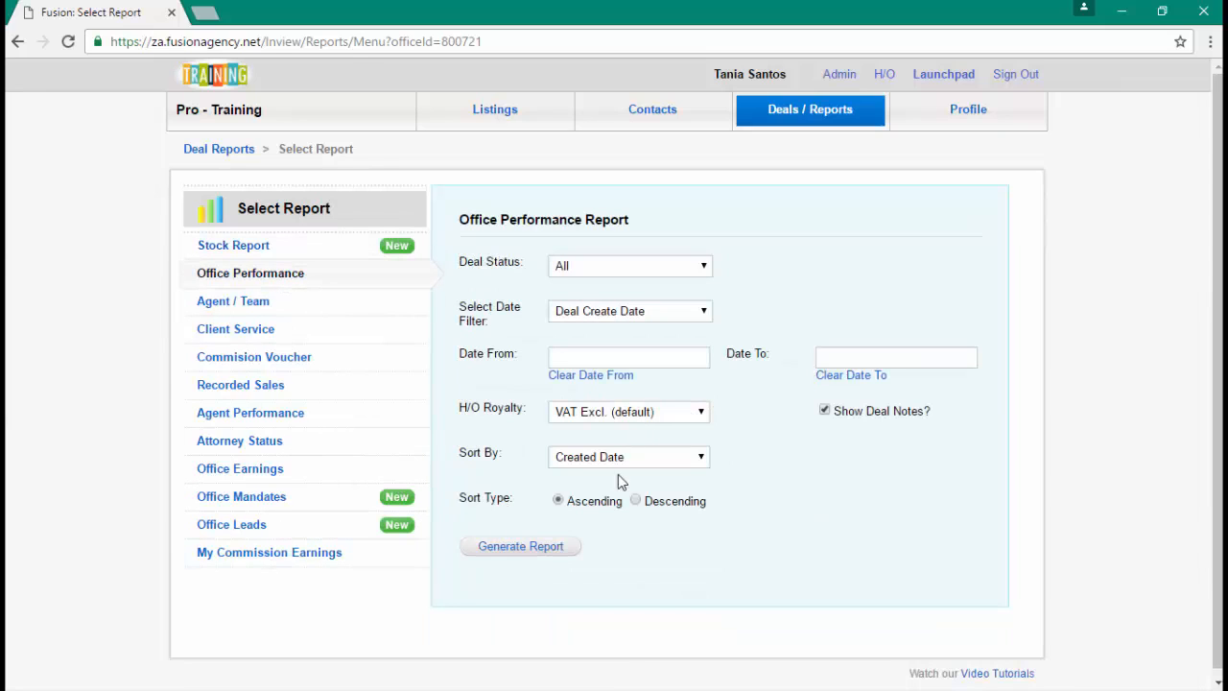
click(614, 360)
click(565, 386)
click(565, 386)
click(565, 385)
click(565, 386)
click(565, 386)
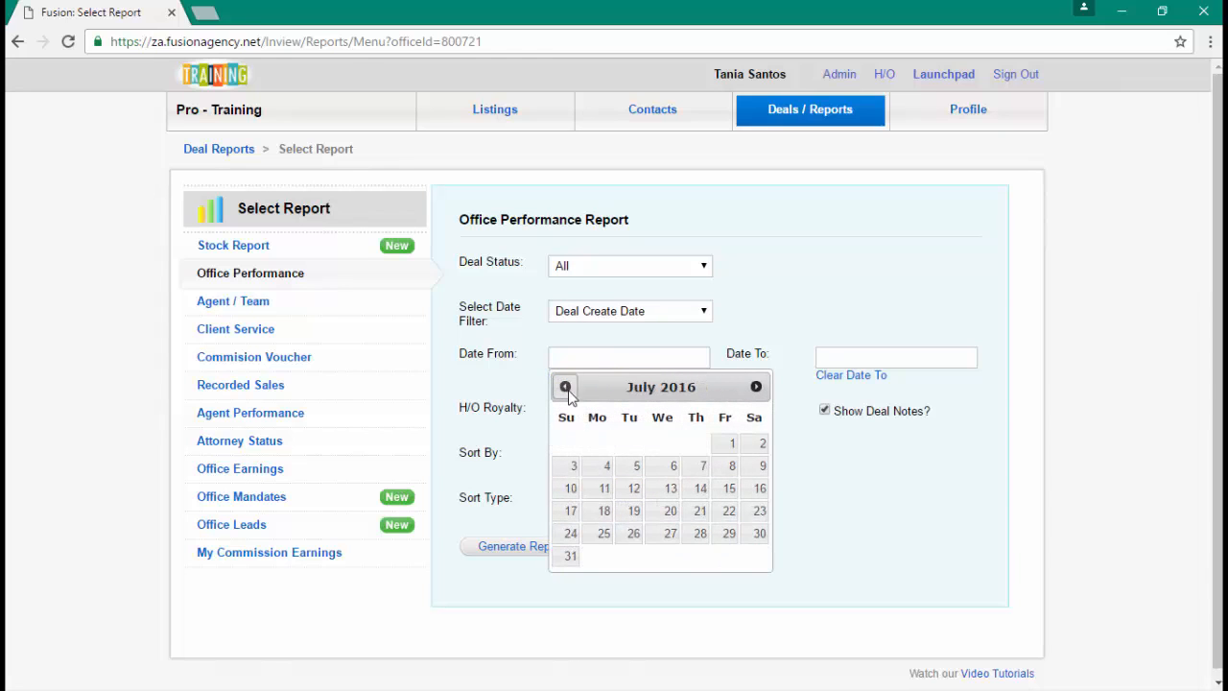
click(732, 442)
- Generate the Office Performance report, review it, and close it
click(540, 547)
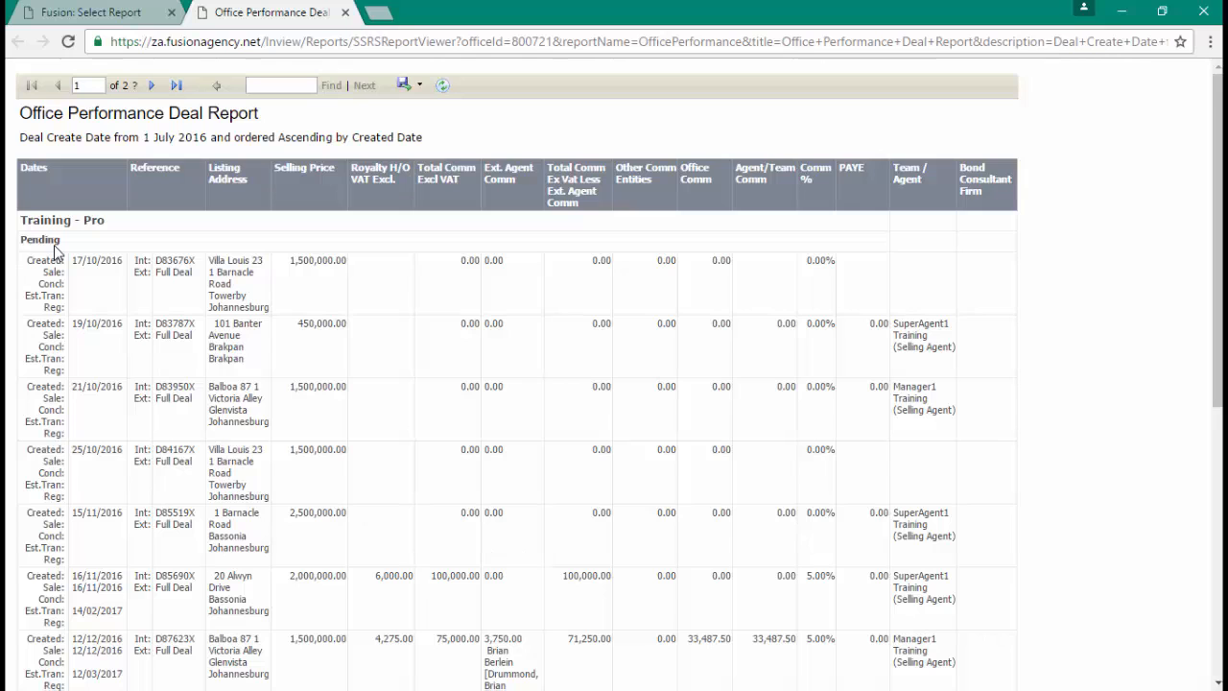
scroll(54, 254, down, 4)
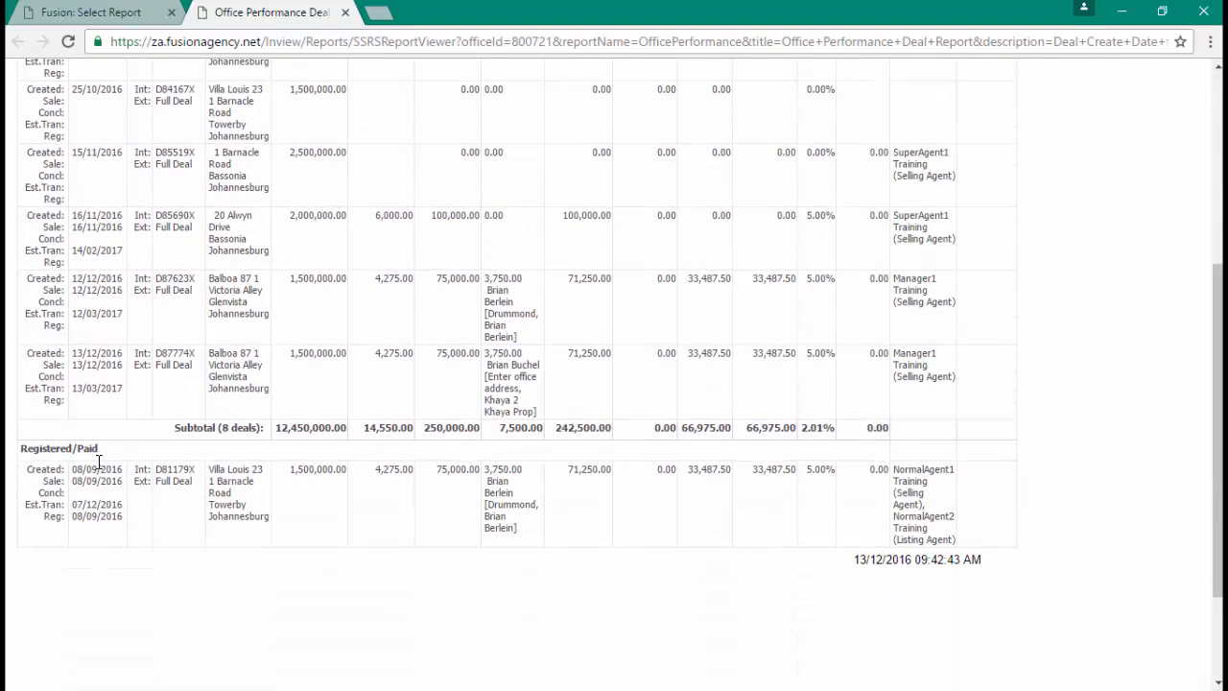
scroll(102, 457, up, 4)
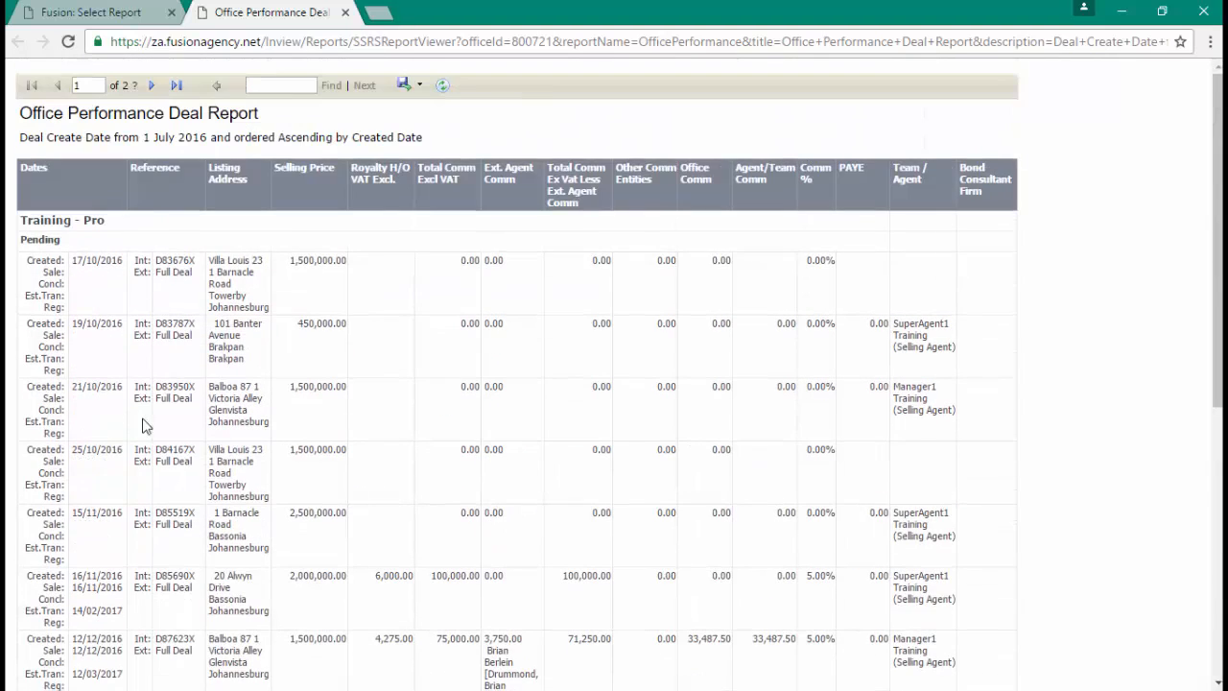
click(345, 12)
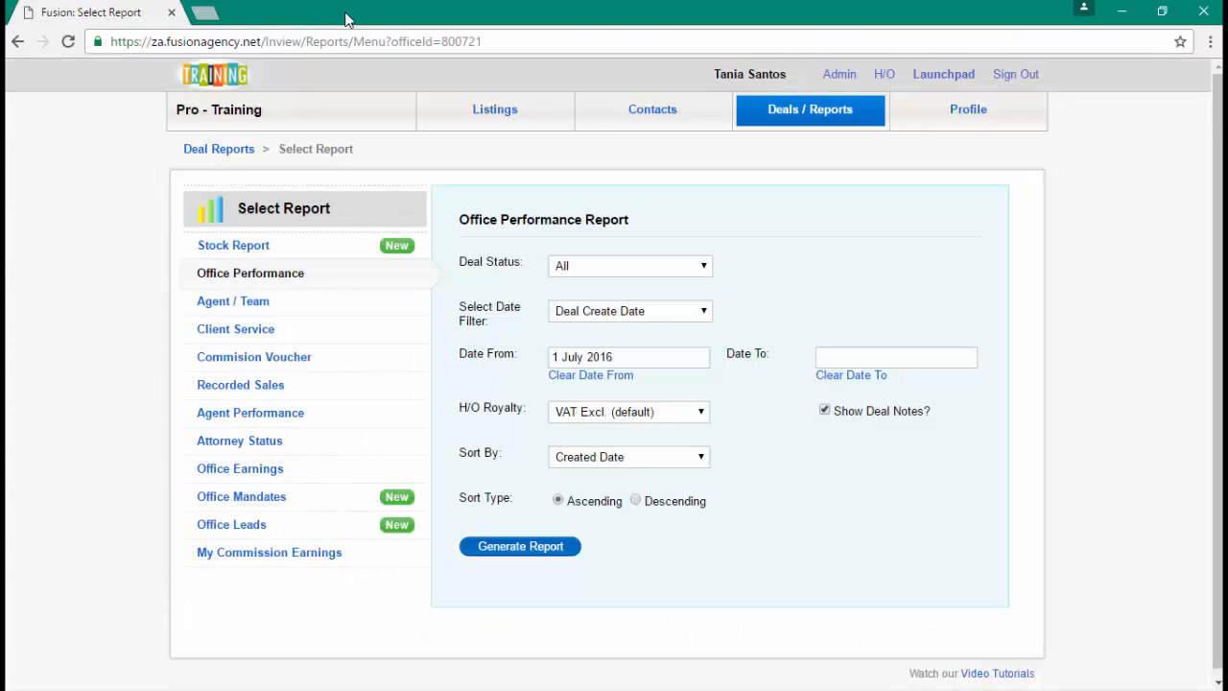
- Choose the Agent Performance report and include all current and previous agents
click(282, 419)
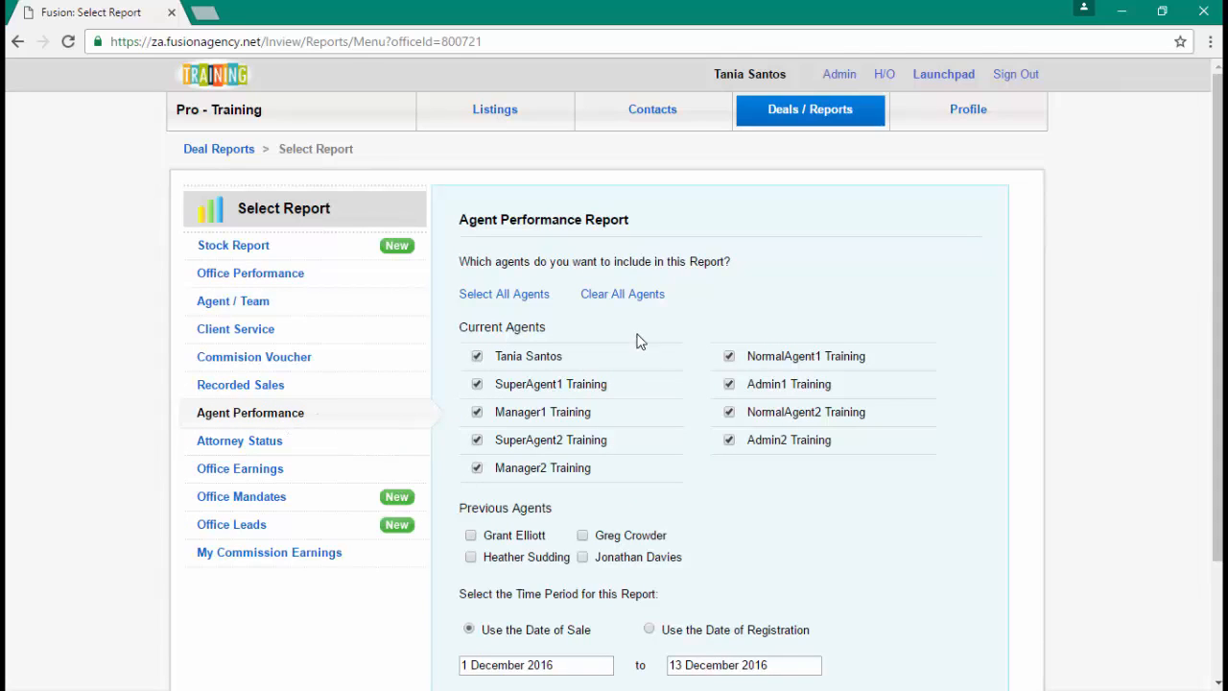
click(623, 297)
click(506, 298)
scroll(563, 545, down, 1)
- Set the start date to 1 June 2016 and generate the Agent Performance report
click(514, 574)
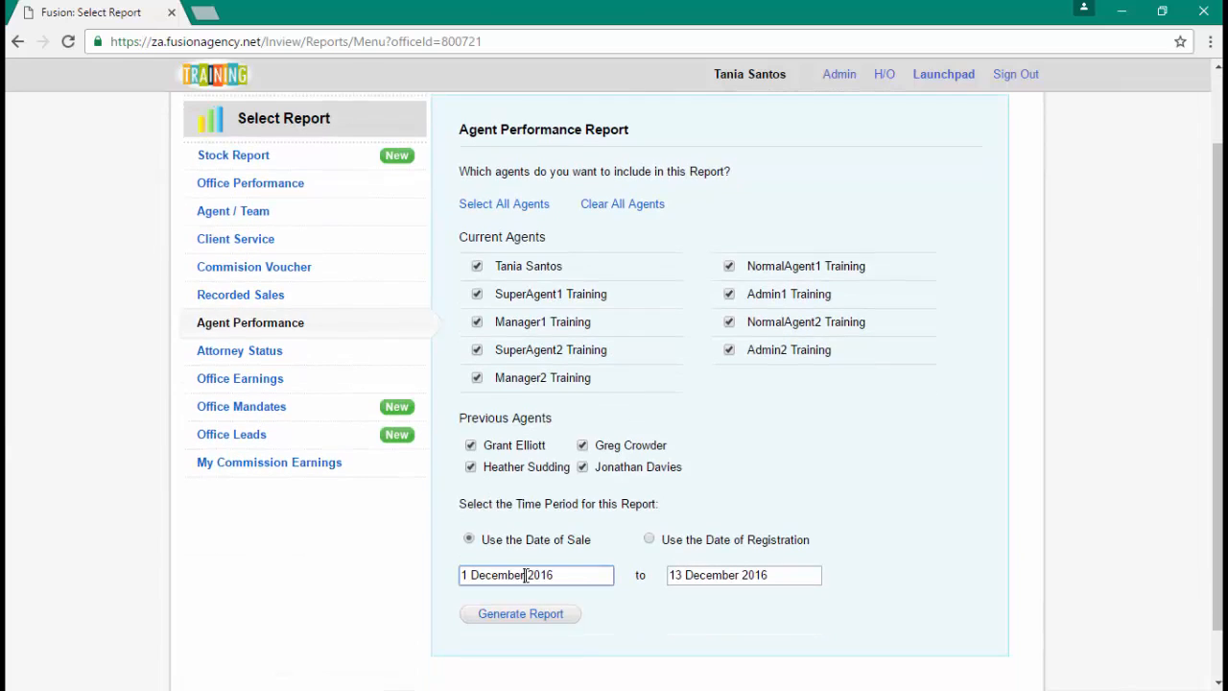
click(477, 402)
click(477, 402)
click(477, 402)
click(477, 402)
click(477, 402)
click(476, 402)
click(582, 459)
click(520, 615)
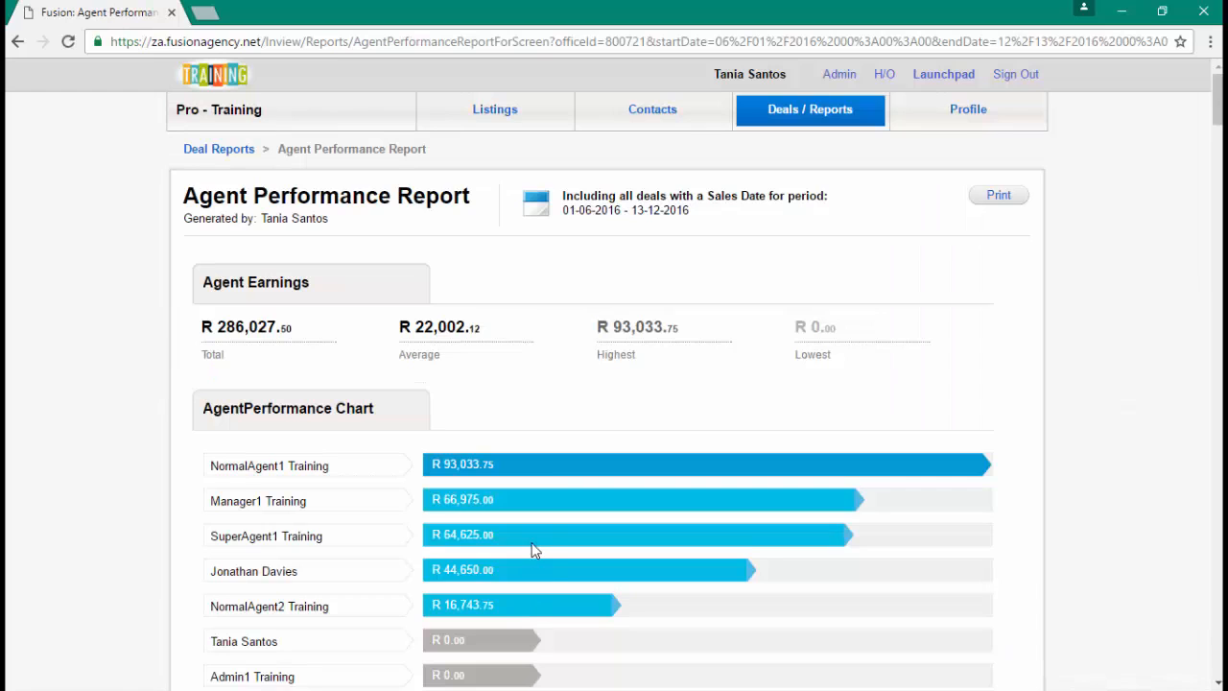
- Review the 01-06-2016 to 13-12-2016 Agent Performance report, then select the Client Service report
scroll(548, 538, down, 1)
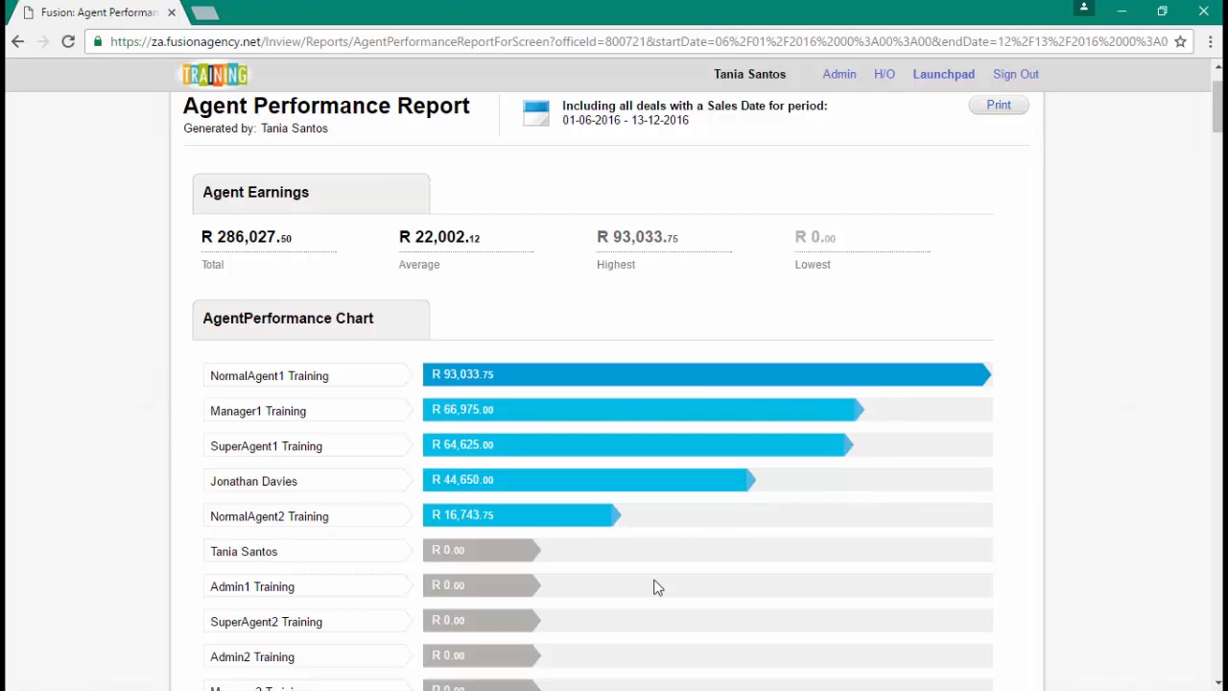
scroll(629, 625, down, 7)
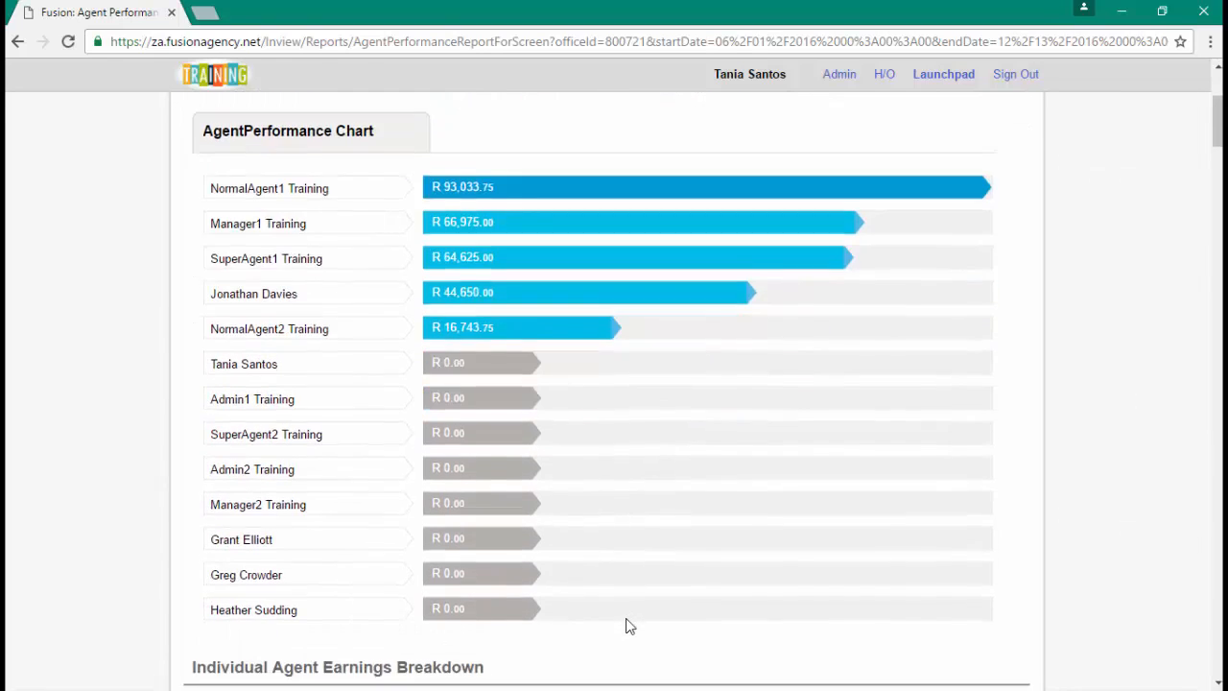
scroll(632, 618, down, 1)
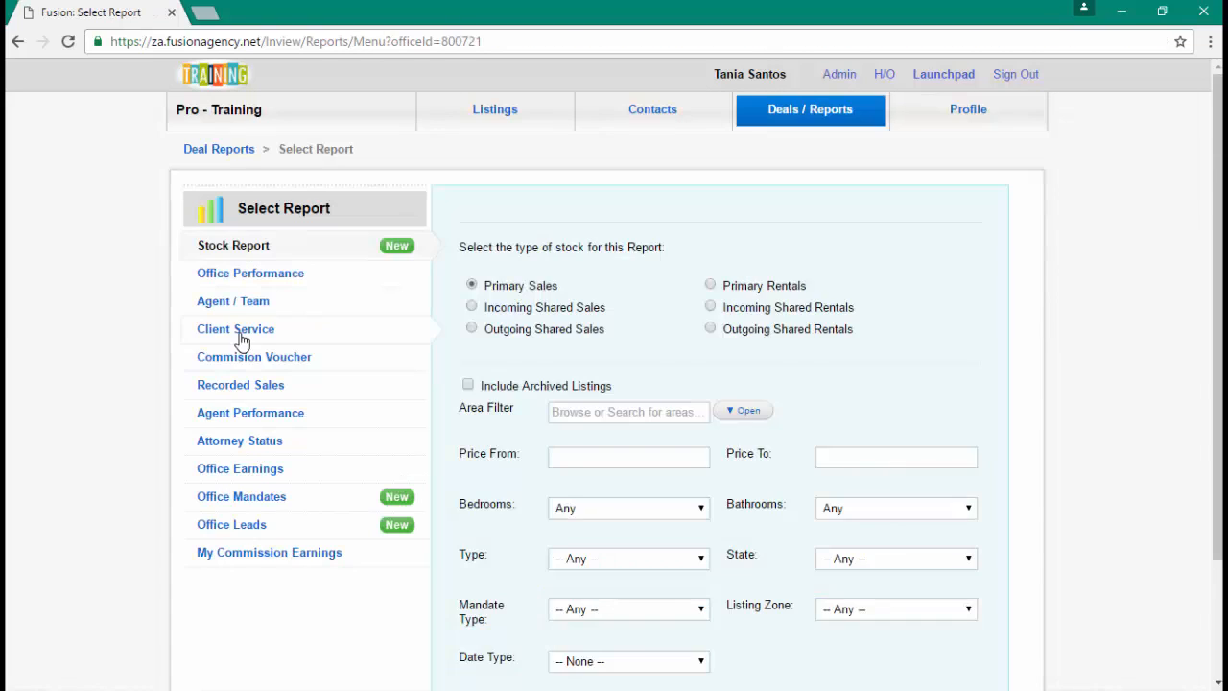
click(245, 331)
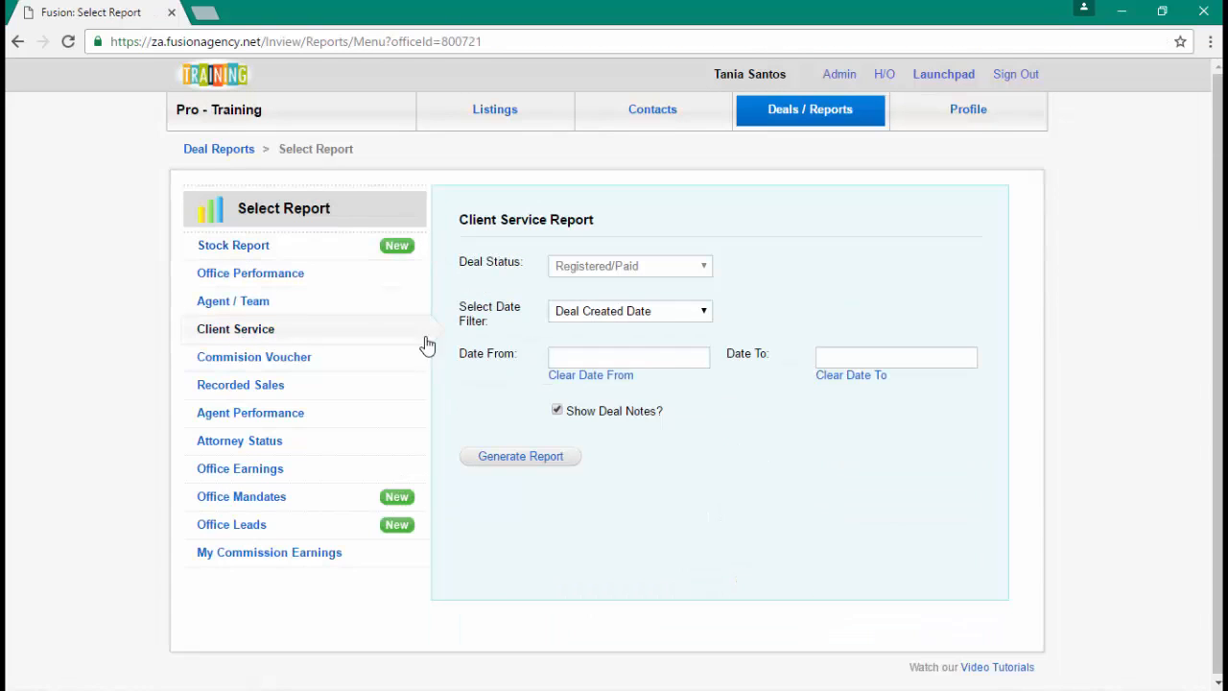
- Generate the Client Service report from 1 June 2016, showing one Registered/Paid deal, then close it
click(624, 358)
click(565, 387)
click(565, 386)
click(566, 387)
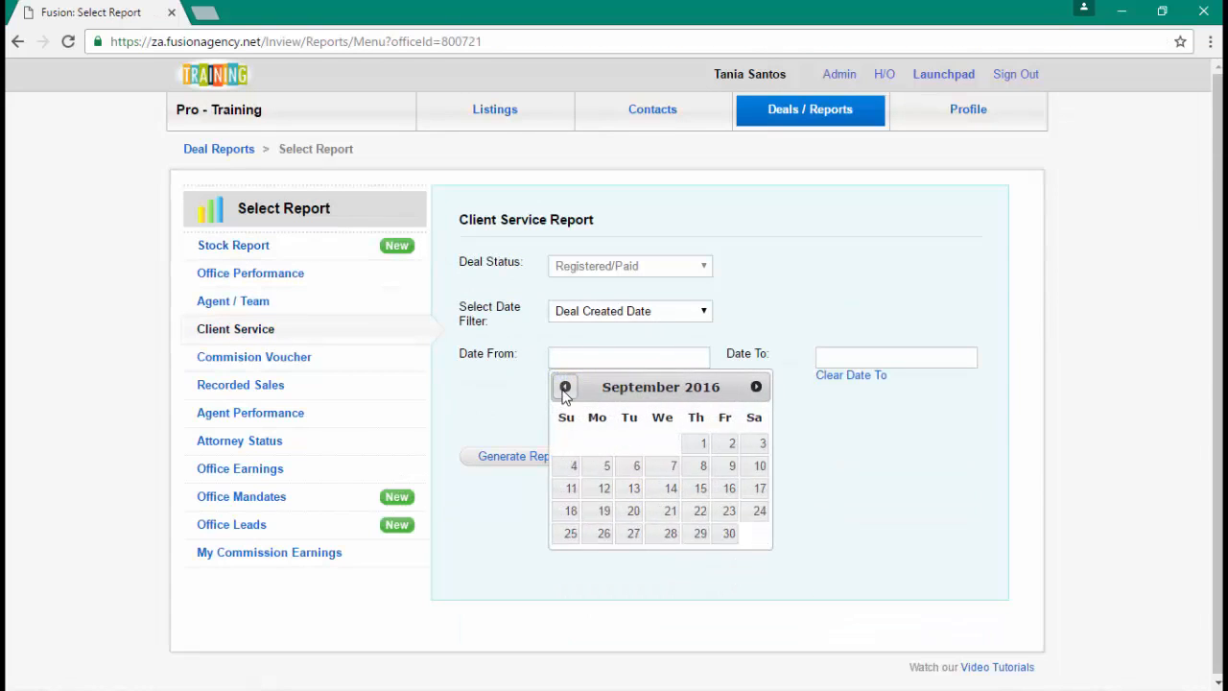
click(566, 387)
click(565, 387)
click(566, 387)
click(671, 443)
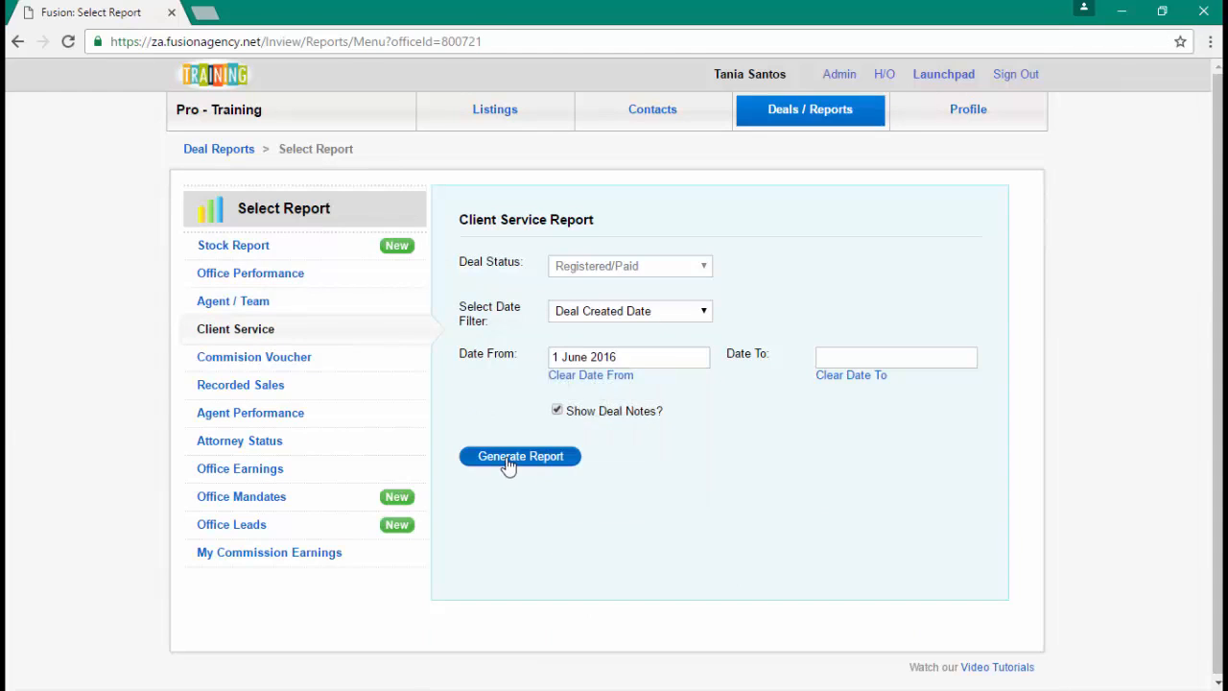
click(508, 466)
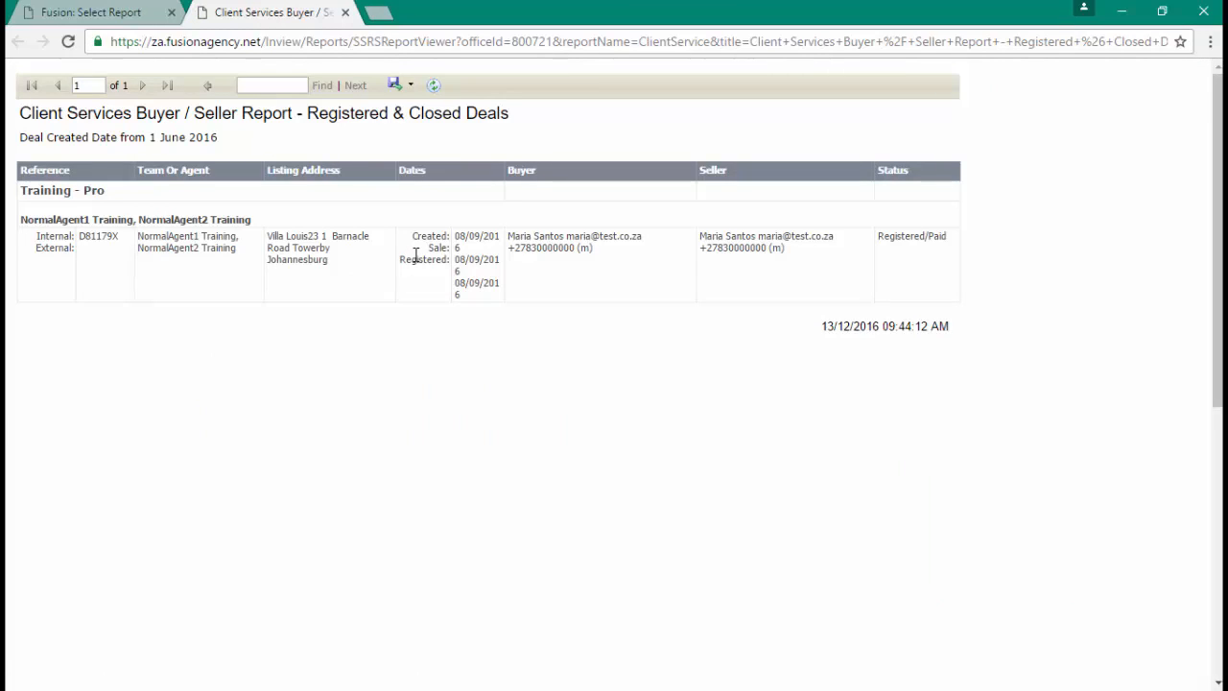
click(346, 14)
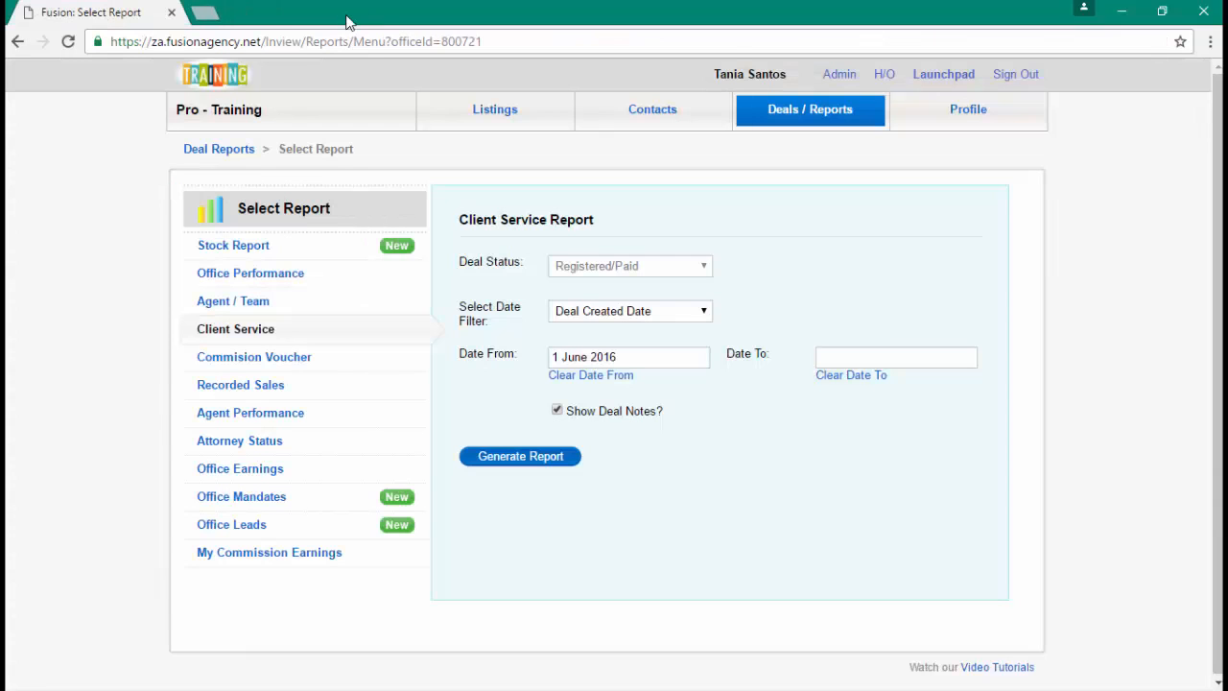